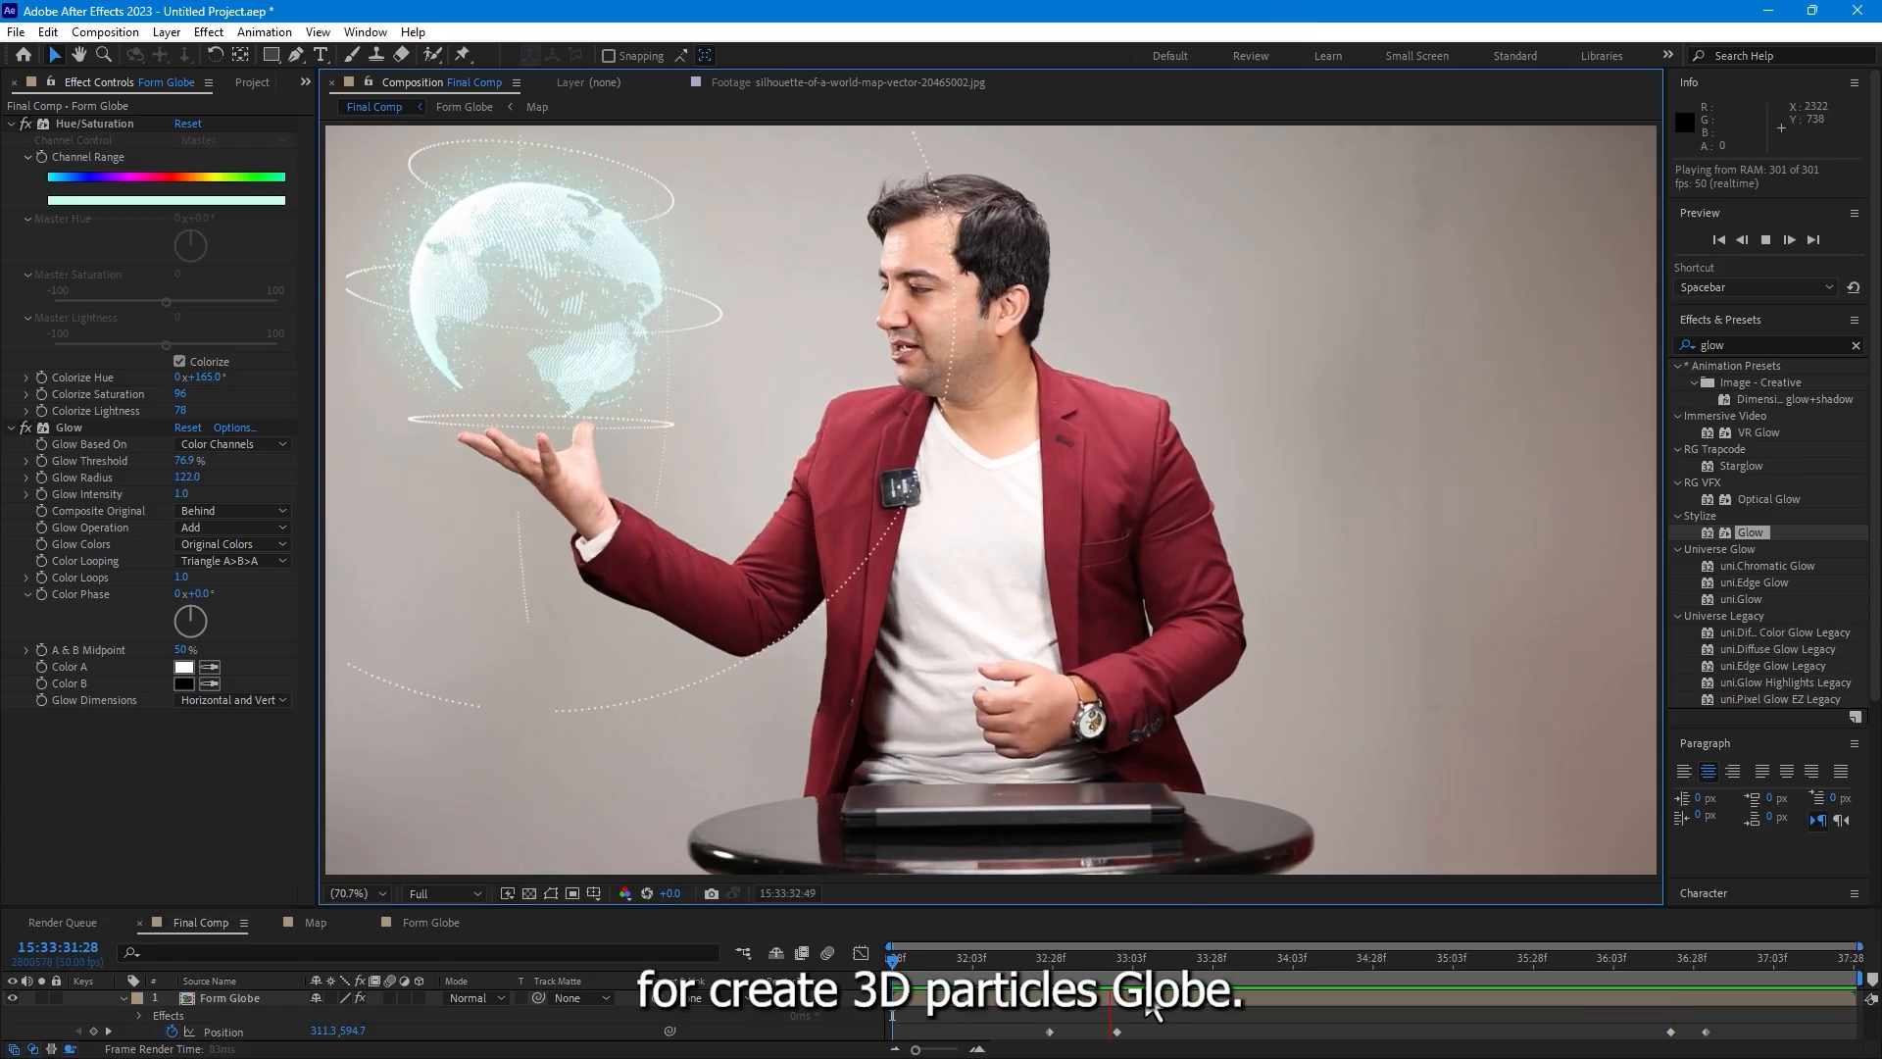
- Scrub through the finished Final Comp timeline to review the particle globe animation
click(1382, 961)
drag(1395, 980, 1591, 986)
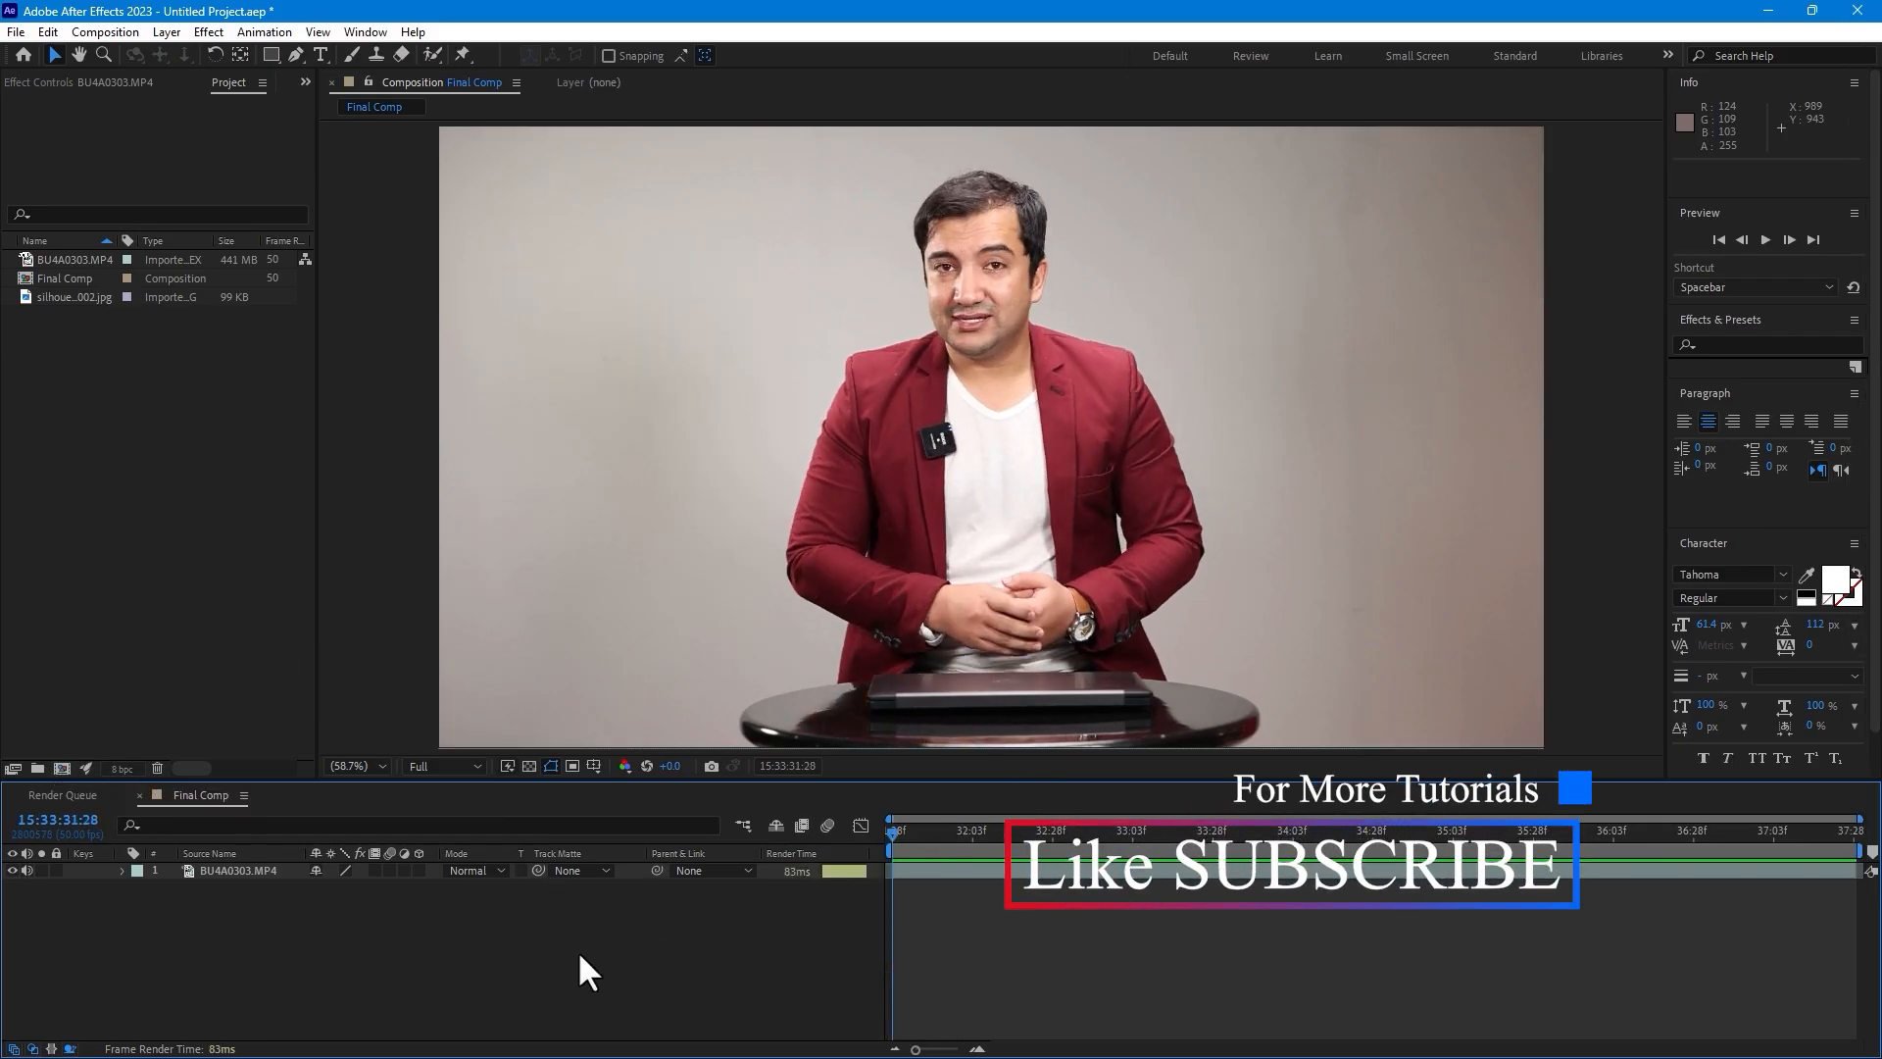
- Lock the BU4A0303.MP4 footage layer and mute its audio
click(55, 869)
click(28, 870)
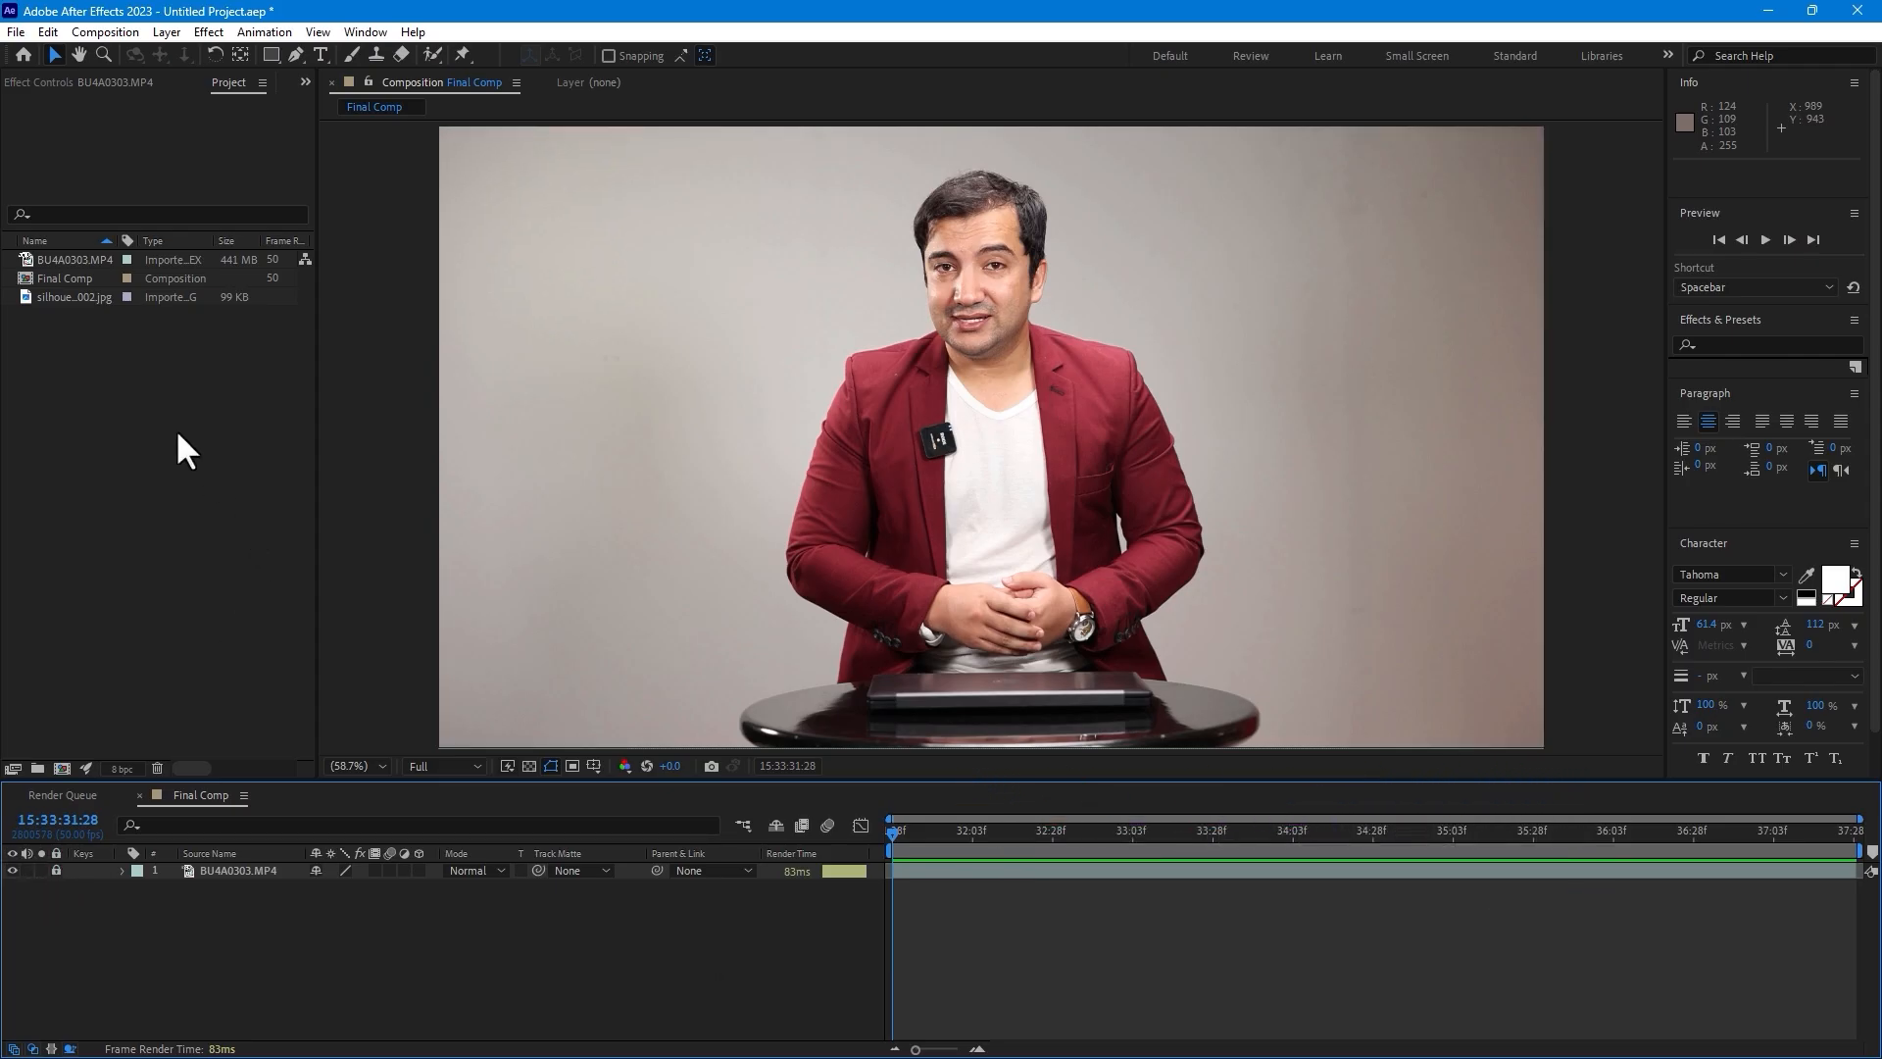
- Review the presenter footage in Final Comp and view the source world map image, returning to Final Comp
double_click(53, 294)
drag(973, 836, 1071, 842)
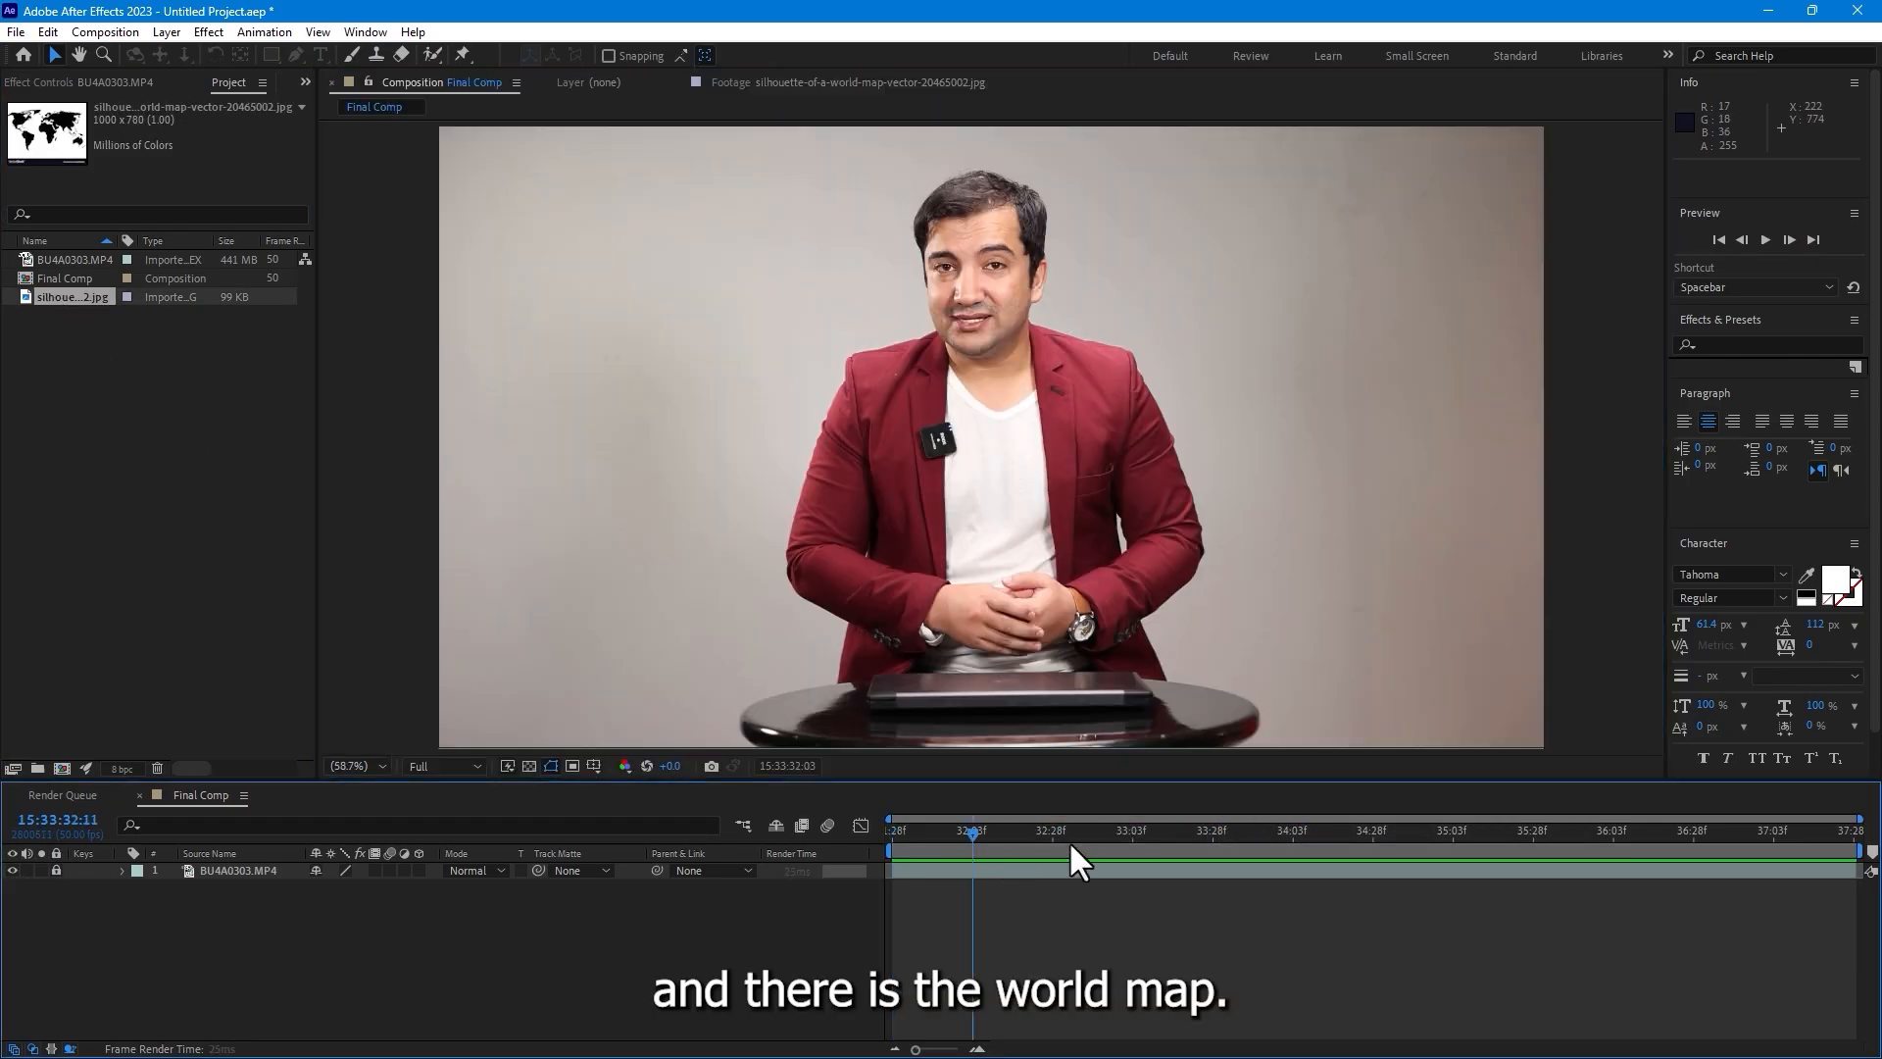
double_click(74, 296)
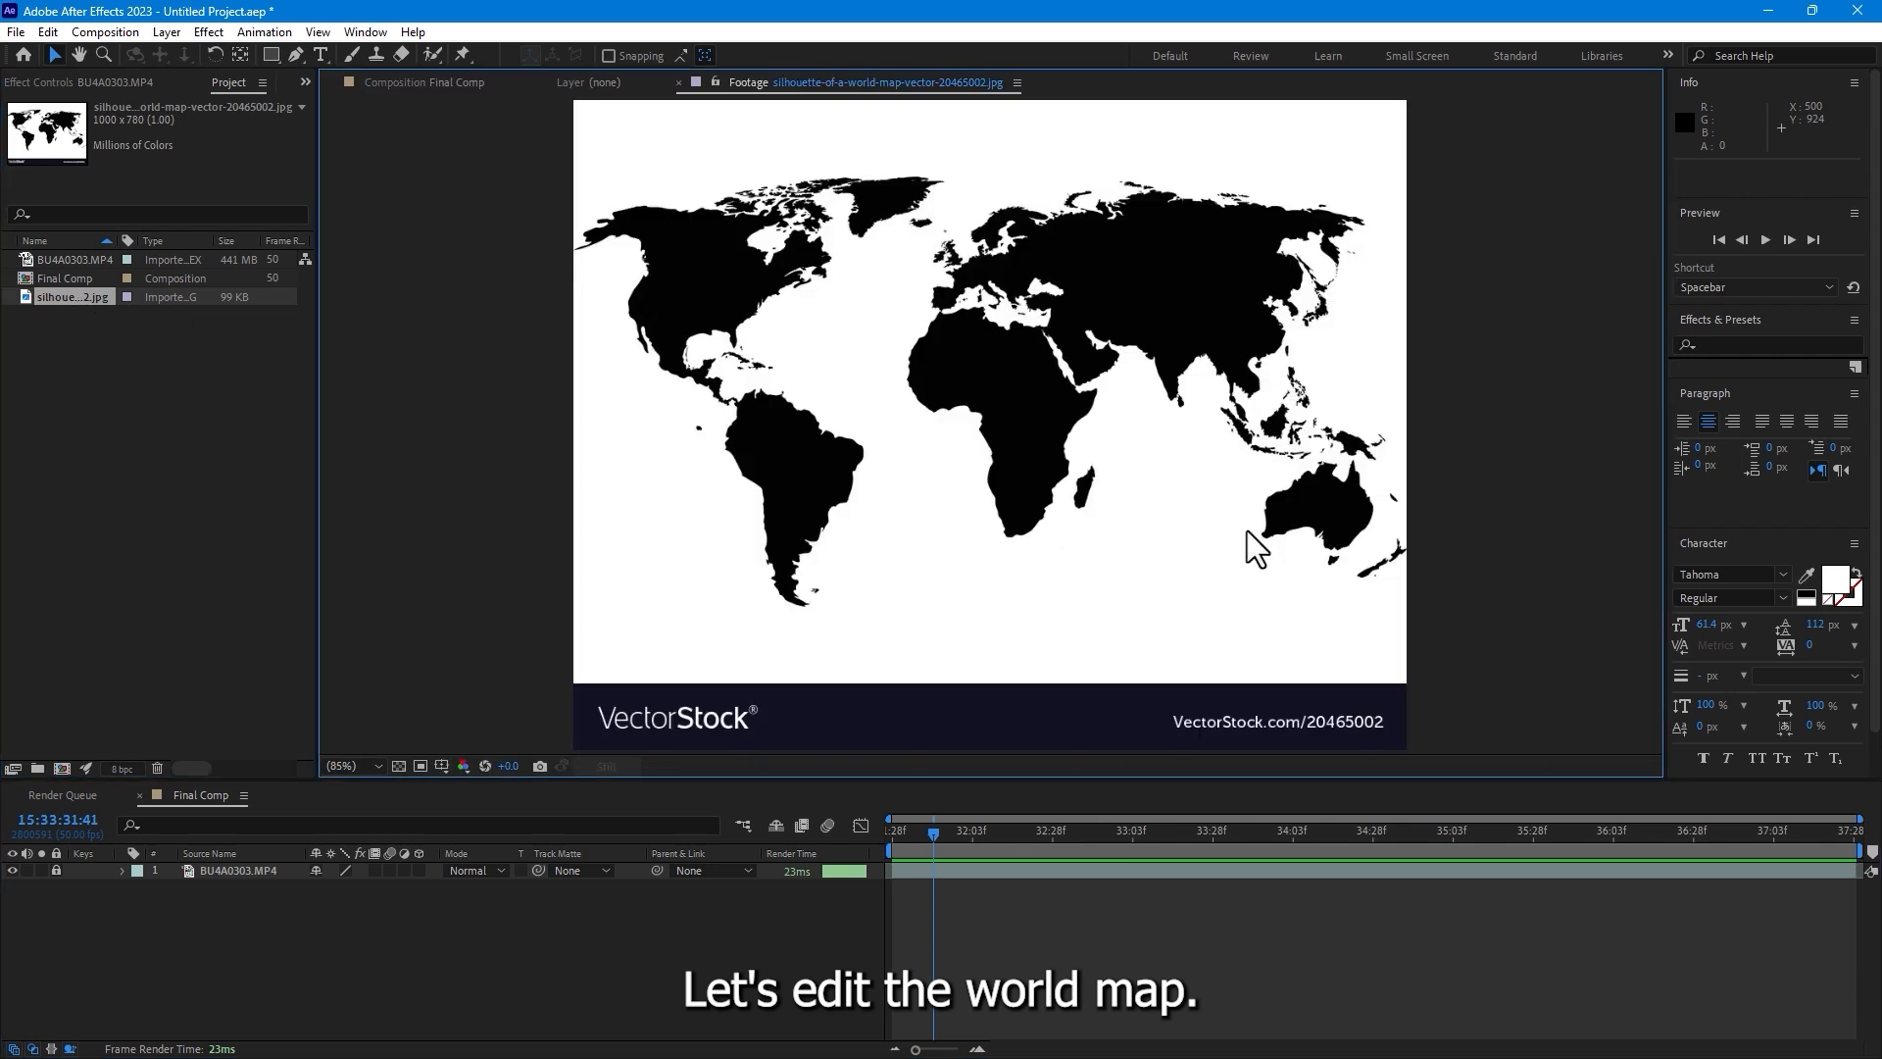
click(599, 949)
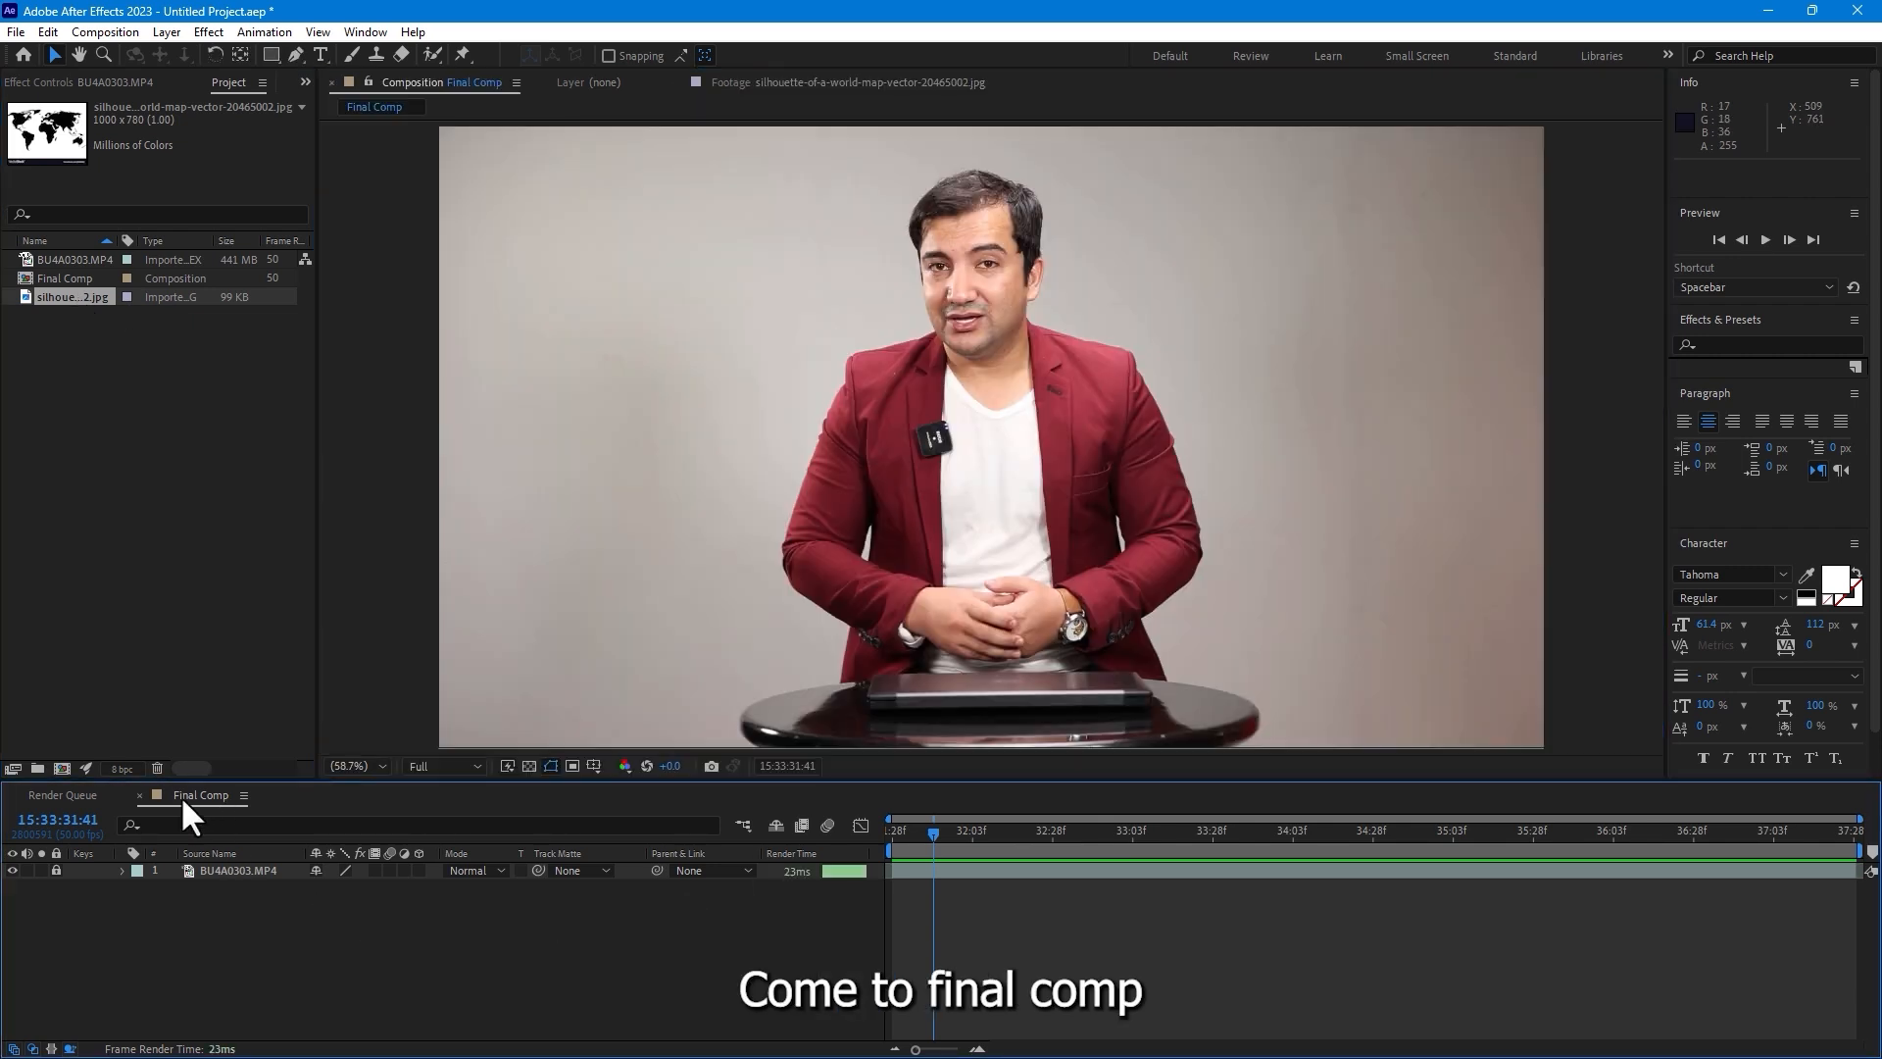
- Place the world map image in Final Comp, stretch it to about 192% by 167% and shift it down to about 950, 594
drag(49, 296, 993, 441)
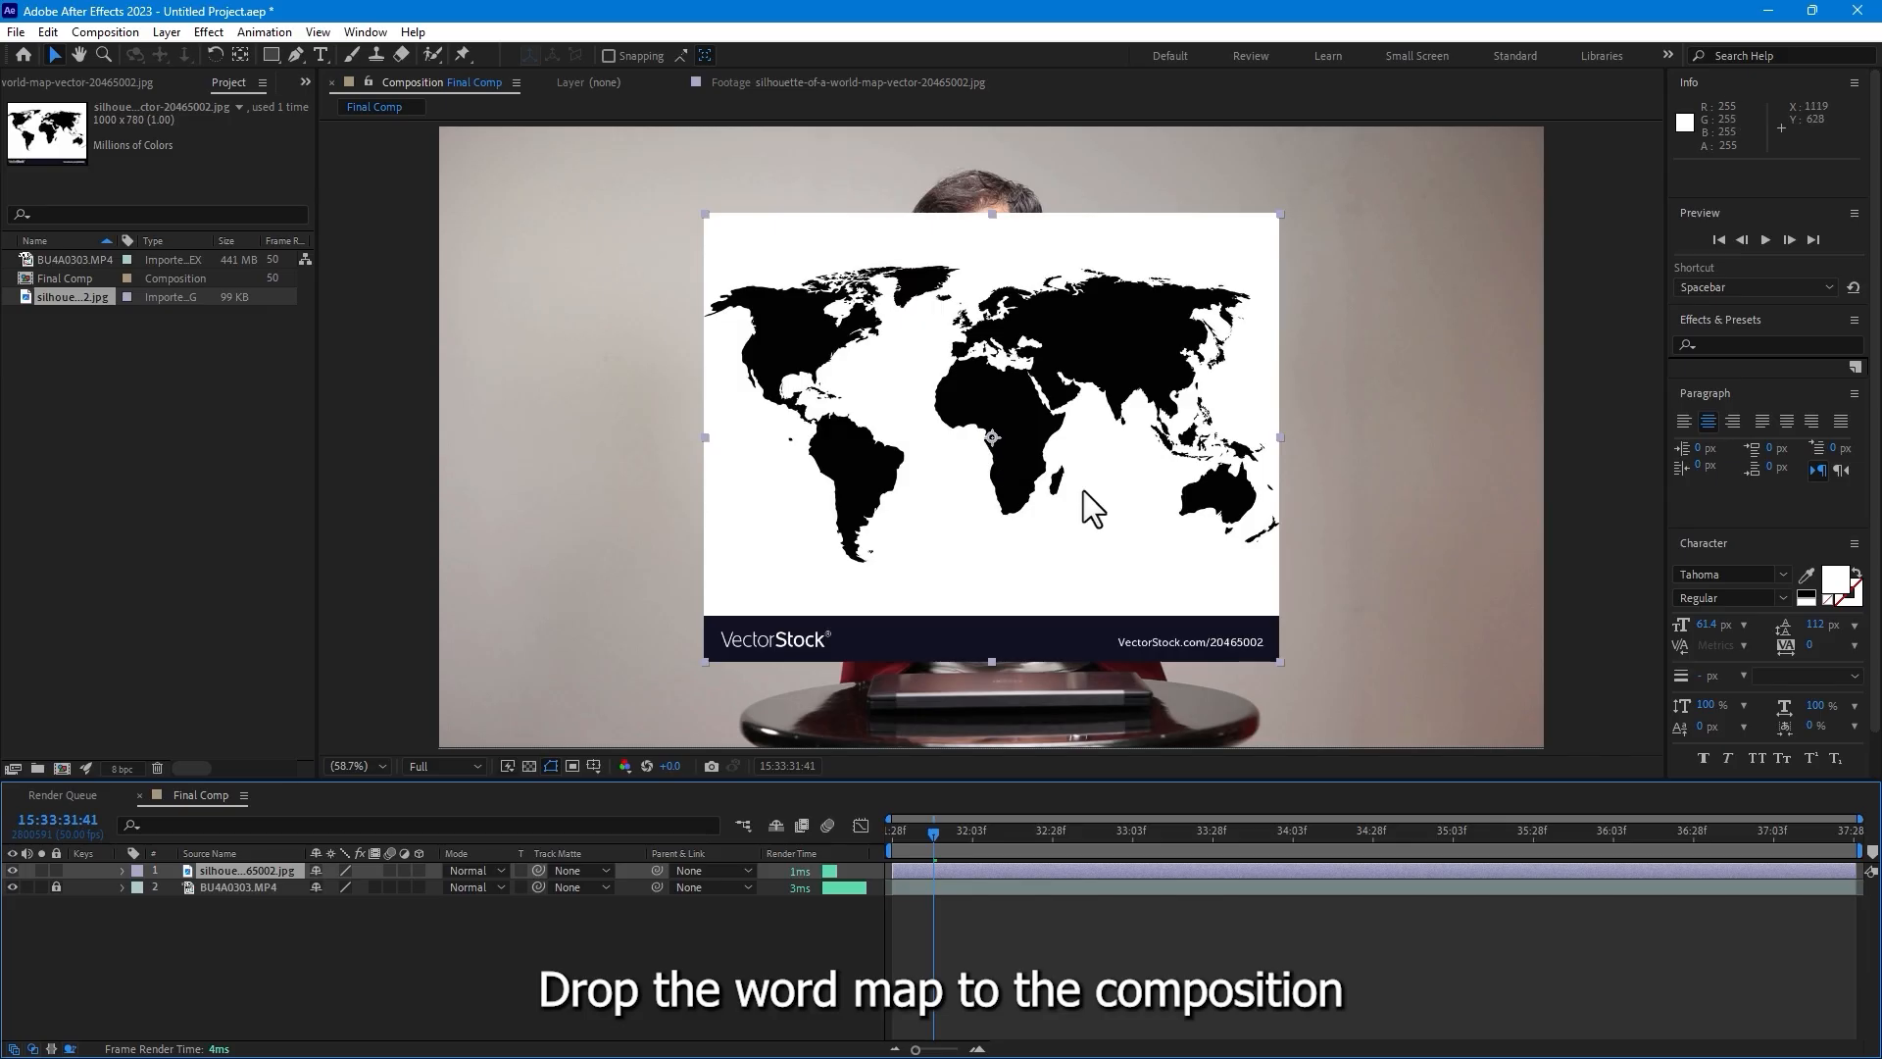
drag(1303, 668, 1549, 769)
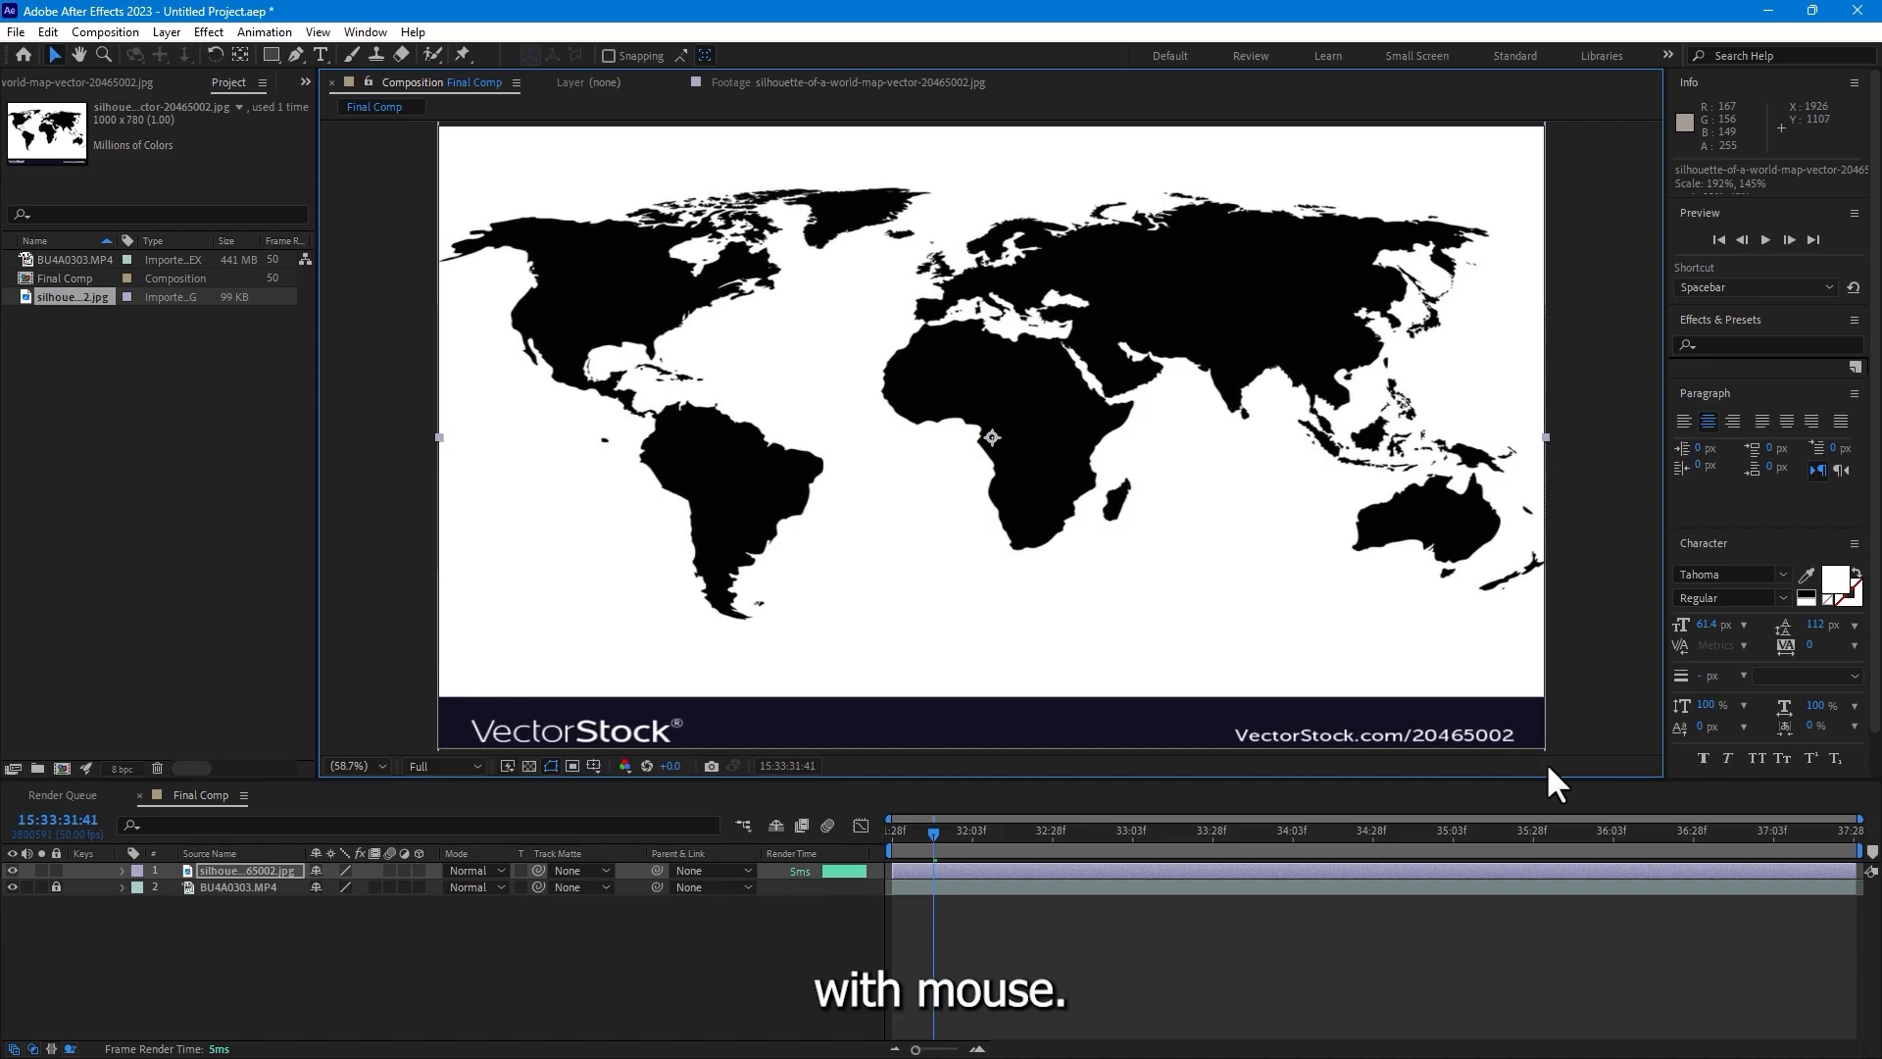
scroll(1327, 608, down, 1)
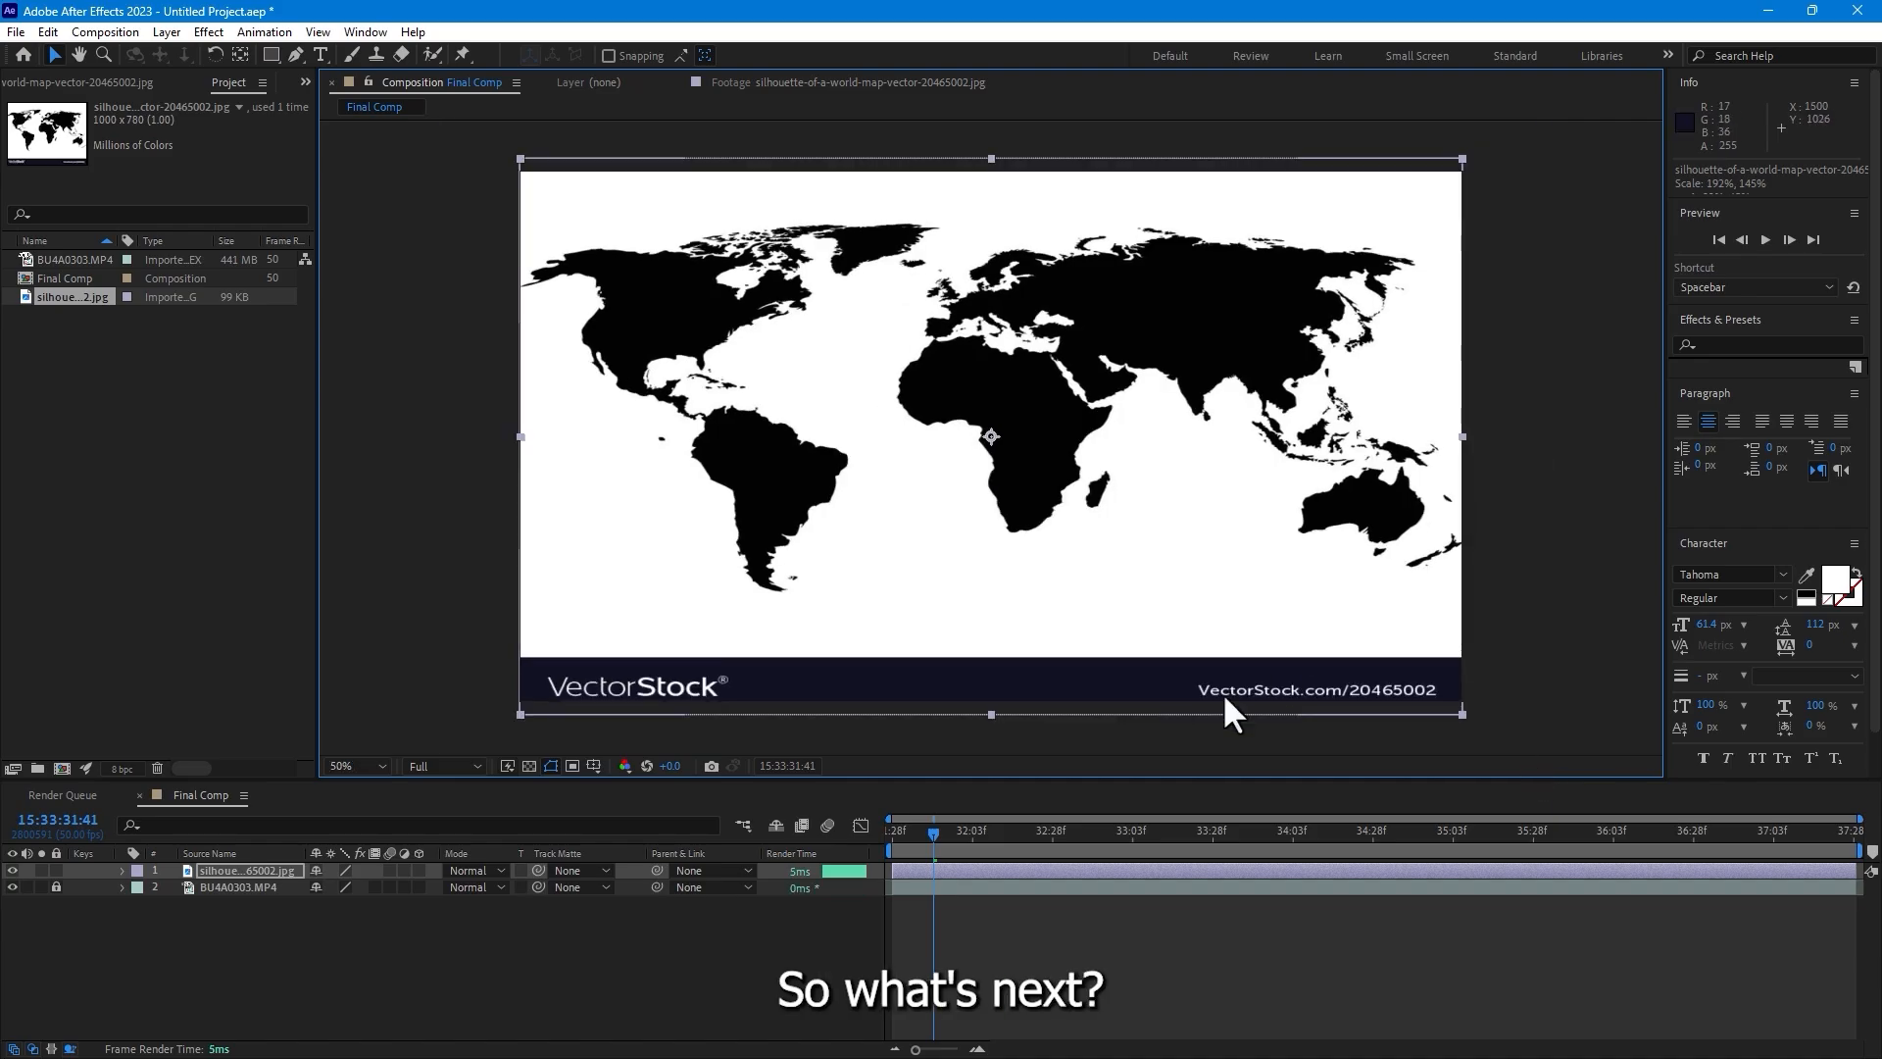
drag(991, 715, 996, 769)
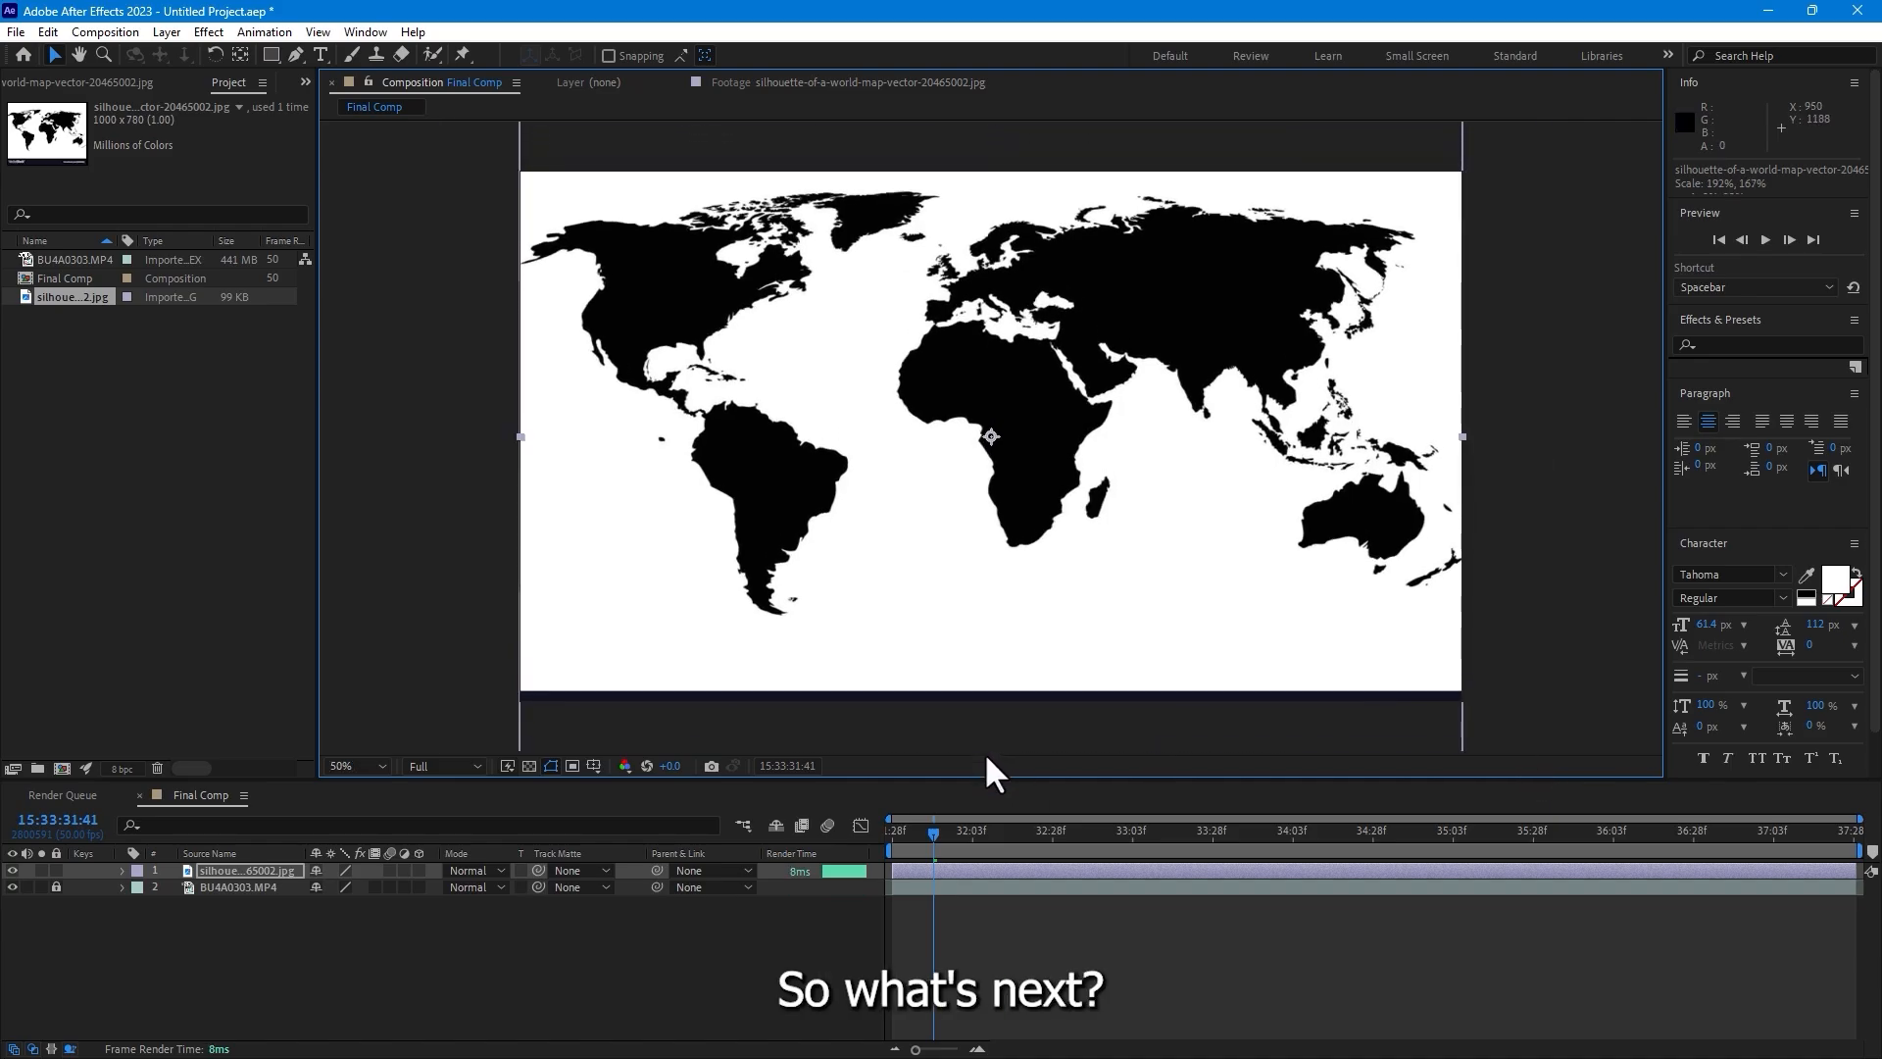
drag(1062, 614, 1061, 637)
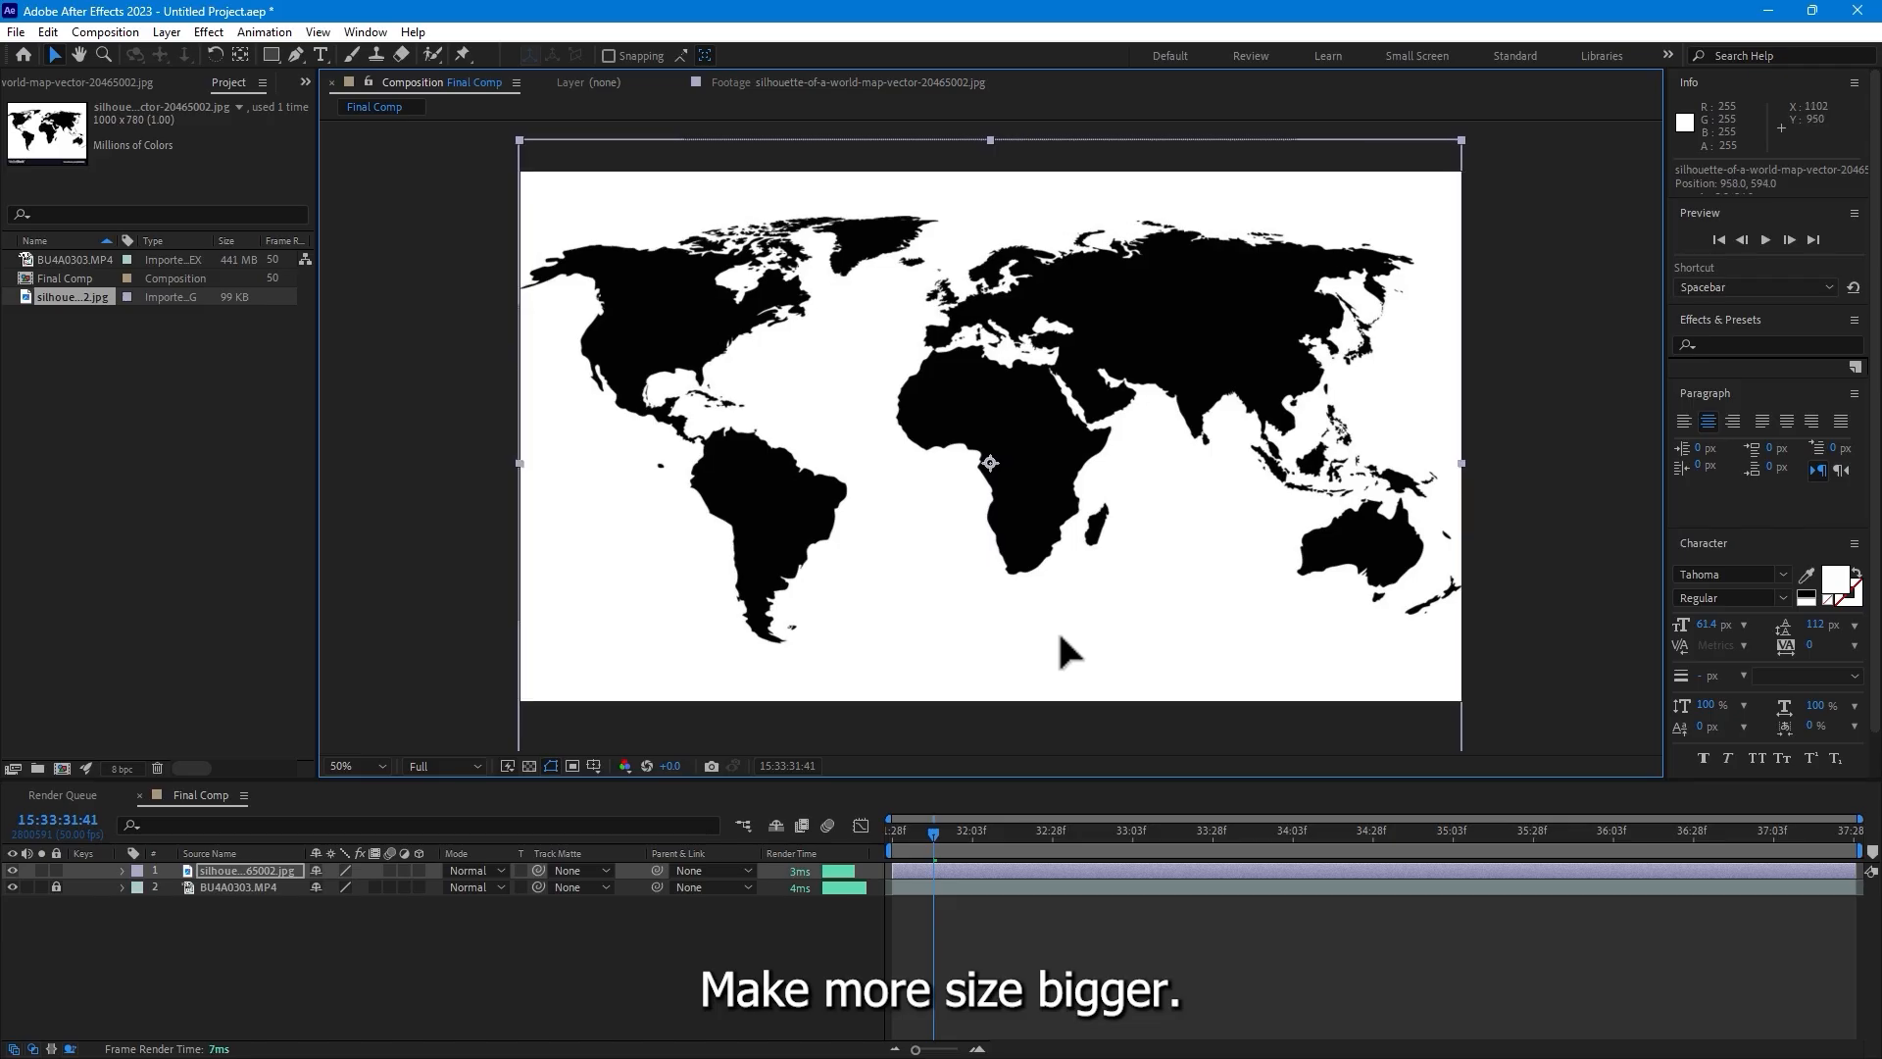
- Pre-compose the world map layer as Map, moving all attributes into the new composition
right_click(265, 866)
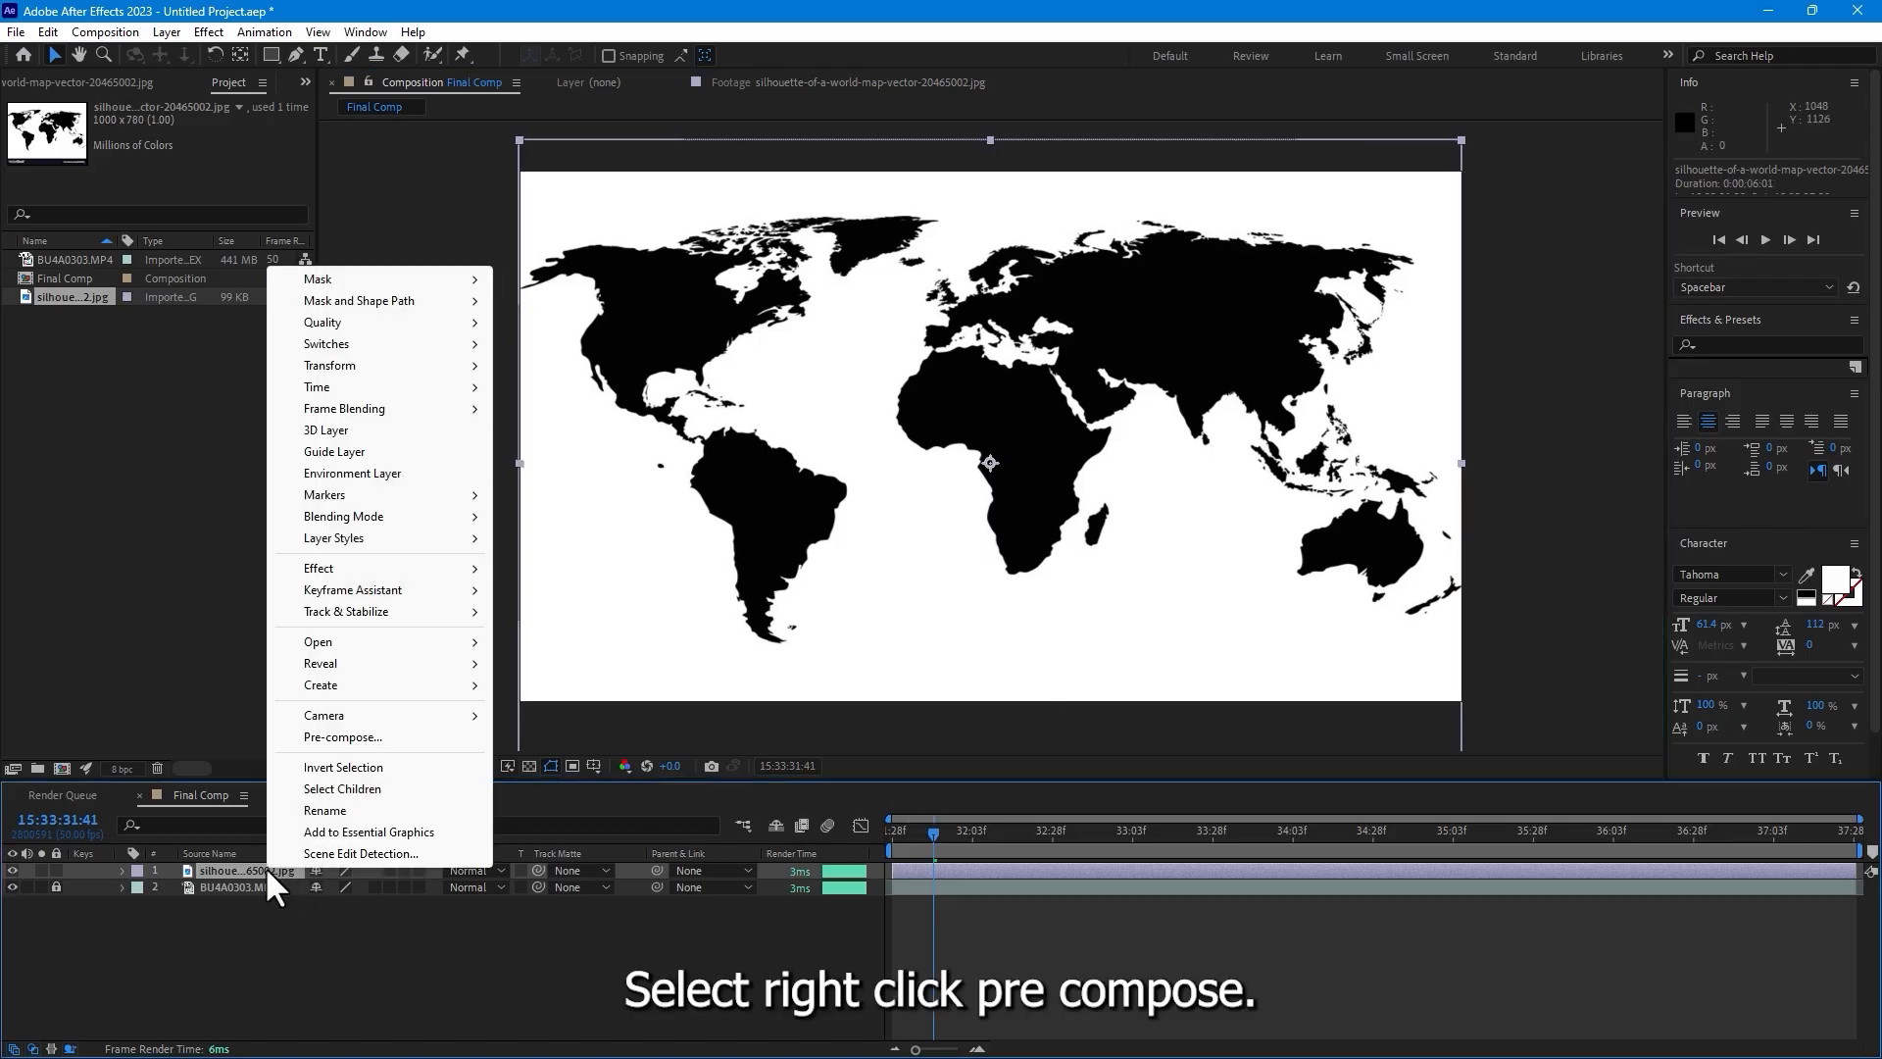
click(380, 736)
click(1021, 661)
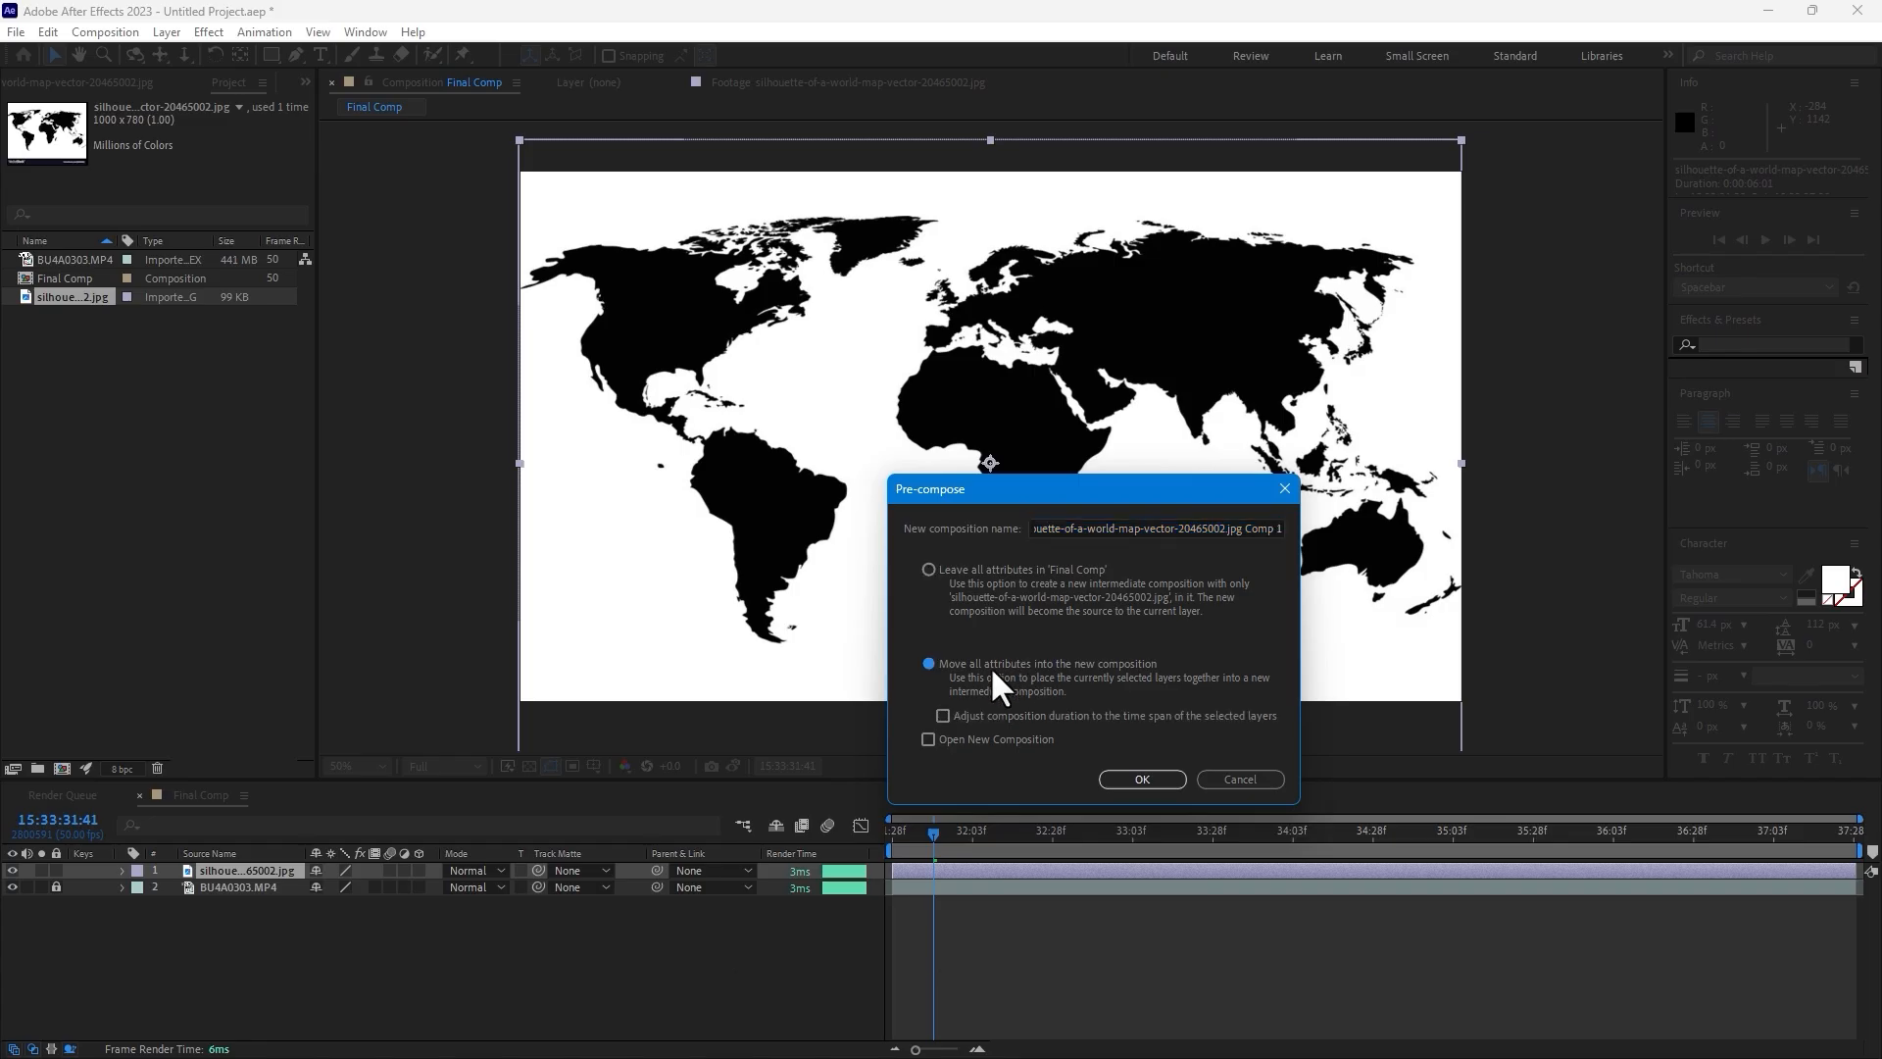
drag(1268, 528, 945, 520)
key(BackSpace)
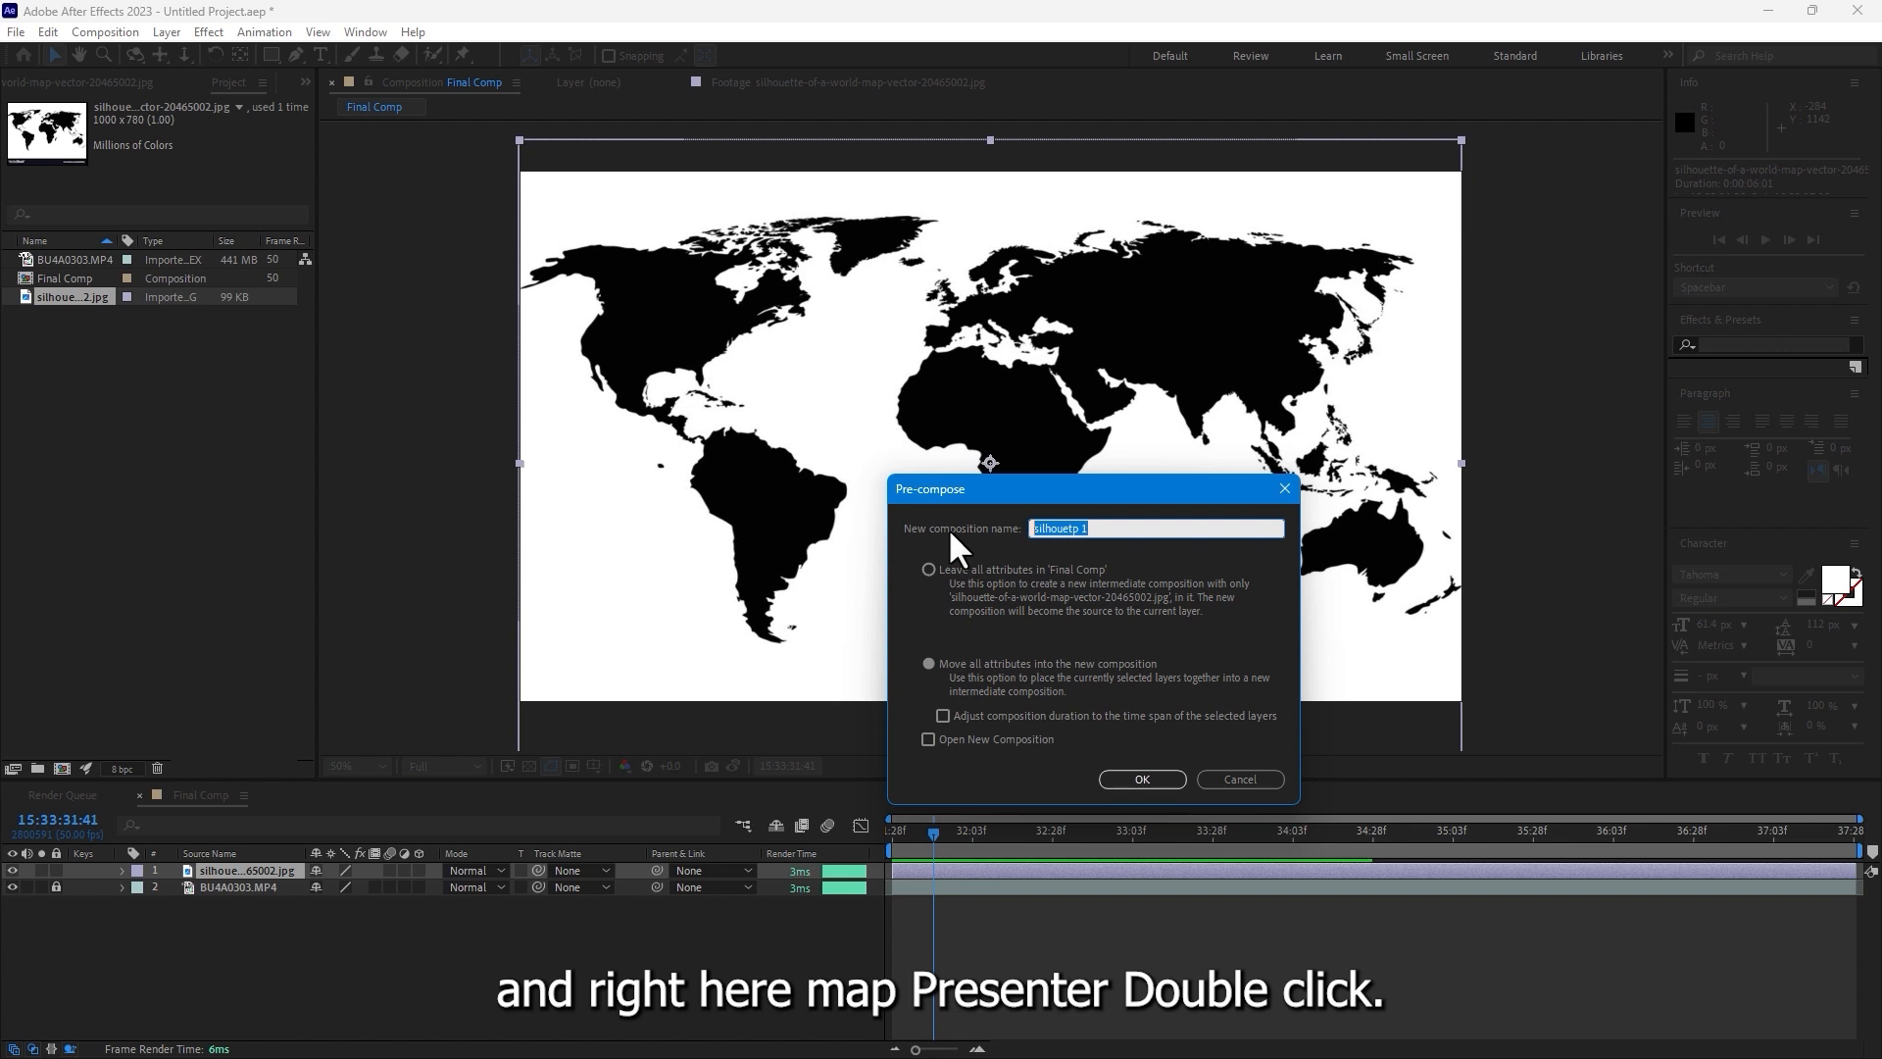
text(Map)
key(Return)
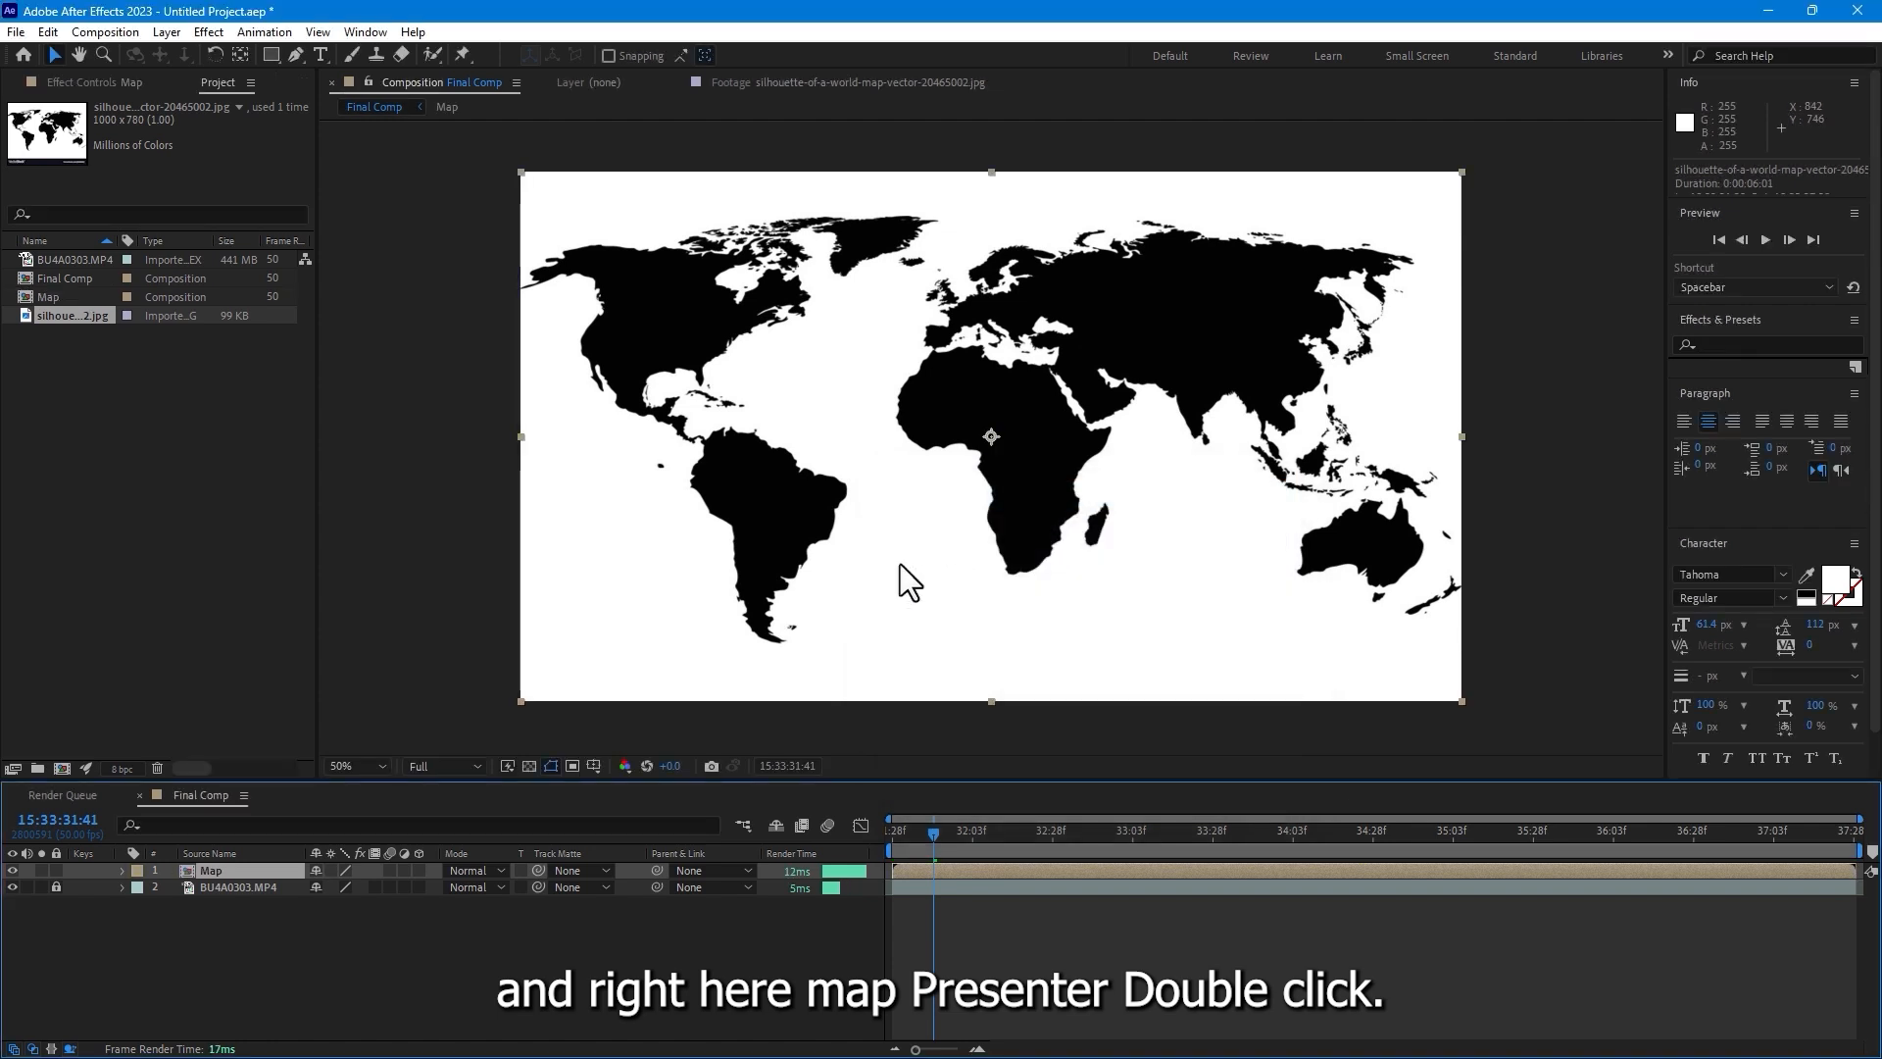
- In the Map composition, apply Linear Color Key to the world map and key out its white background
double_click(280, 871)
click(1130, 476)
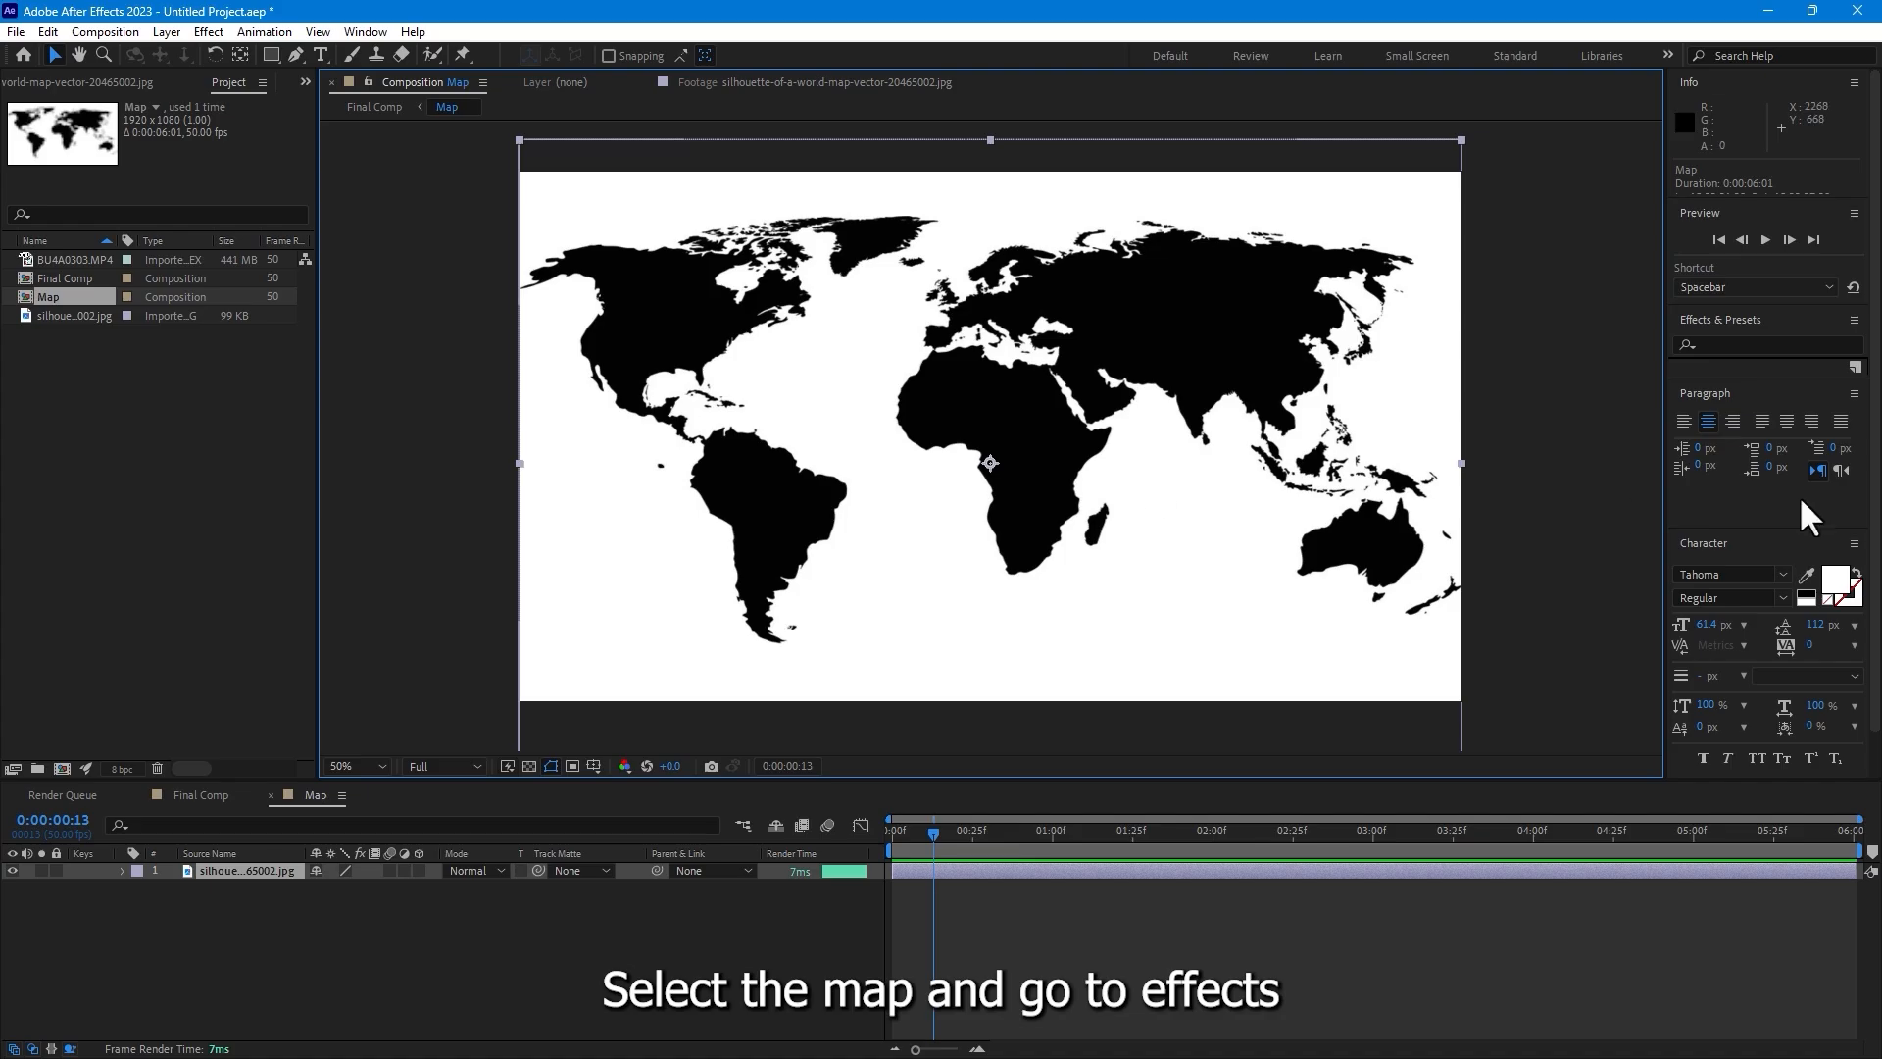
click(1760, 345)
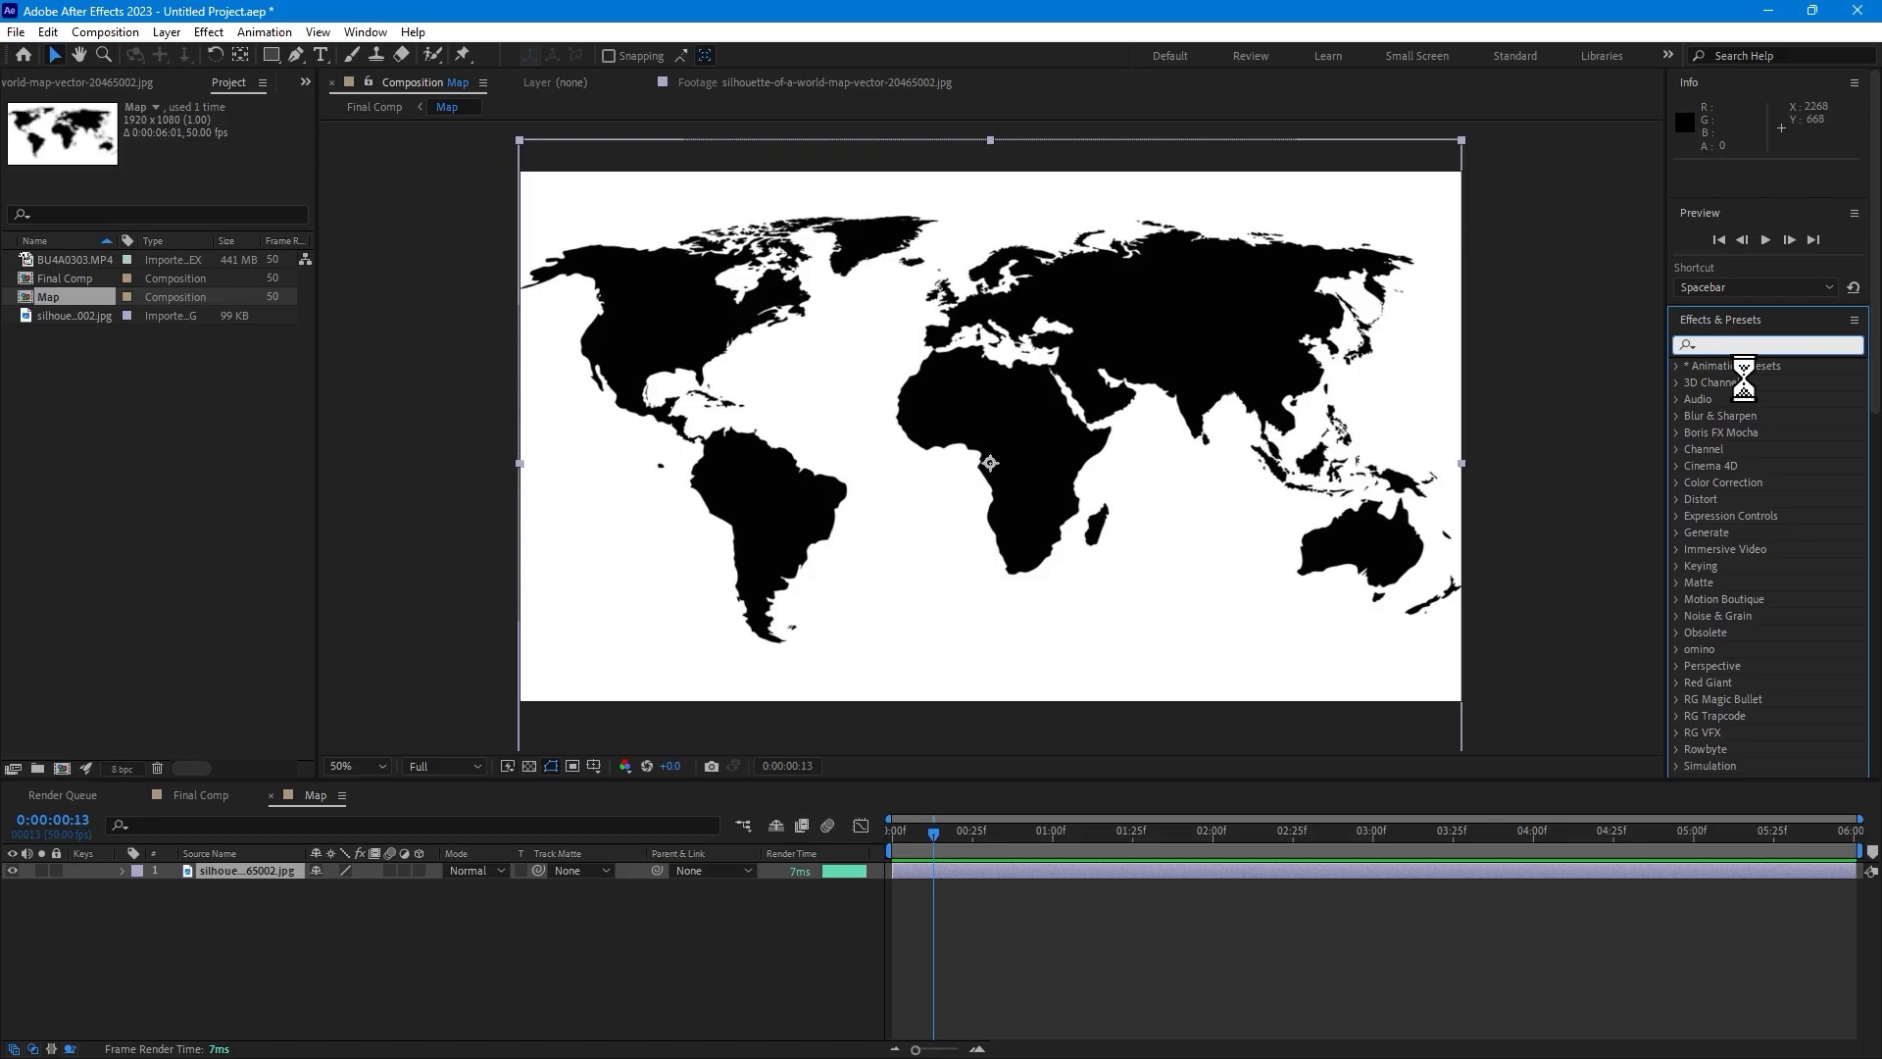
text(linear co)
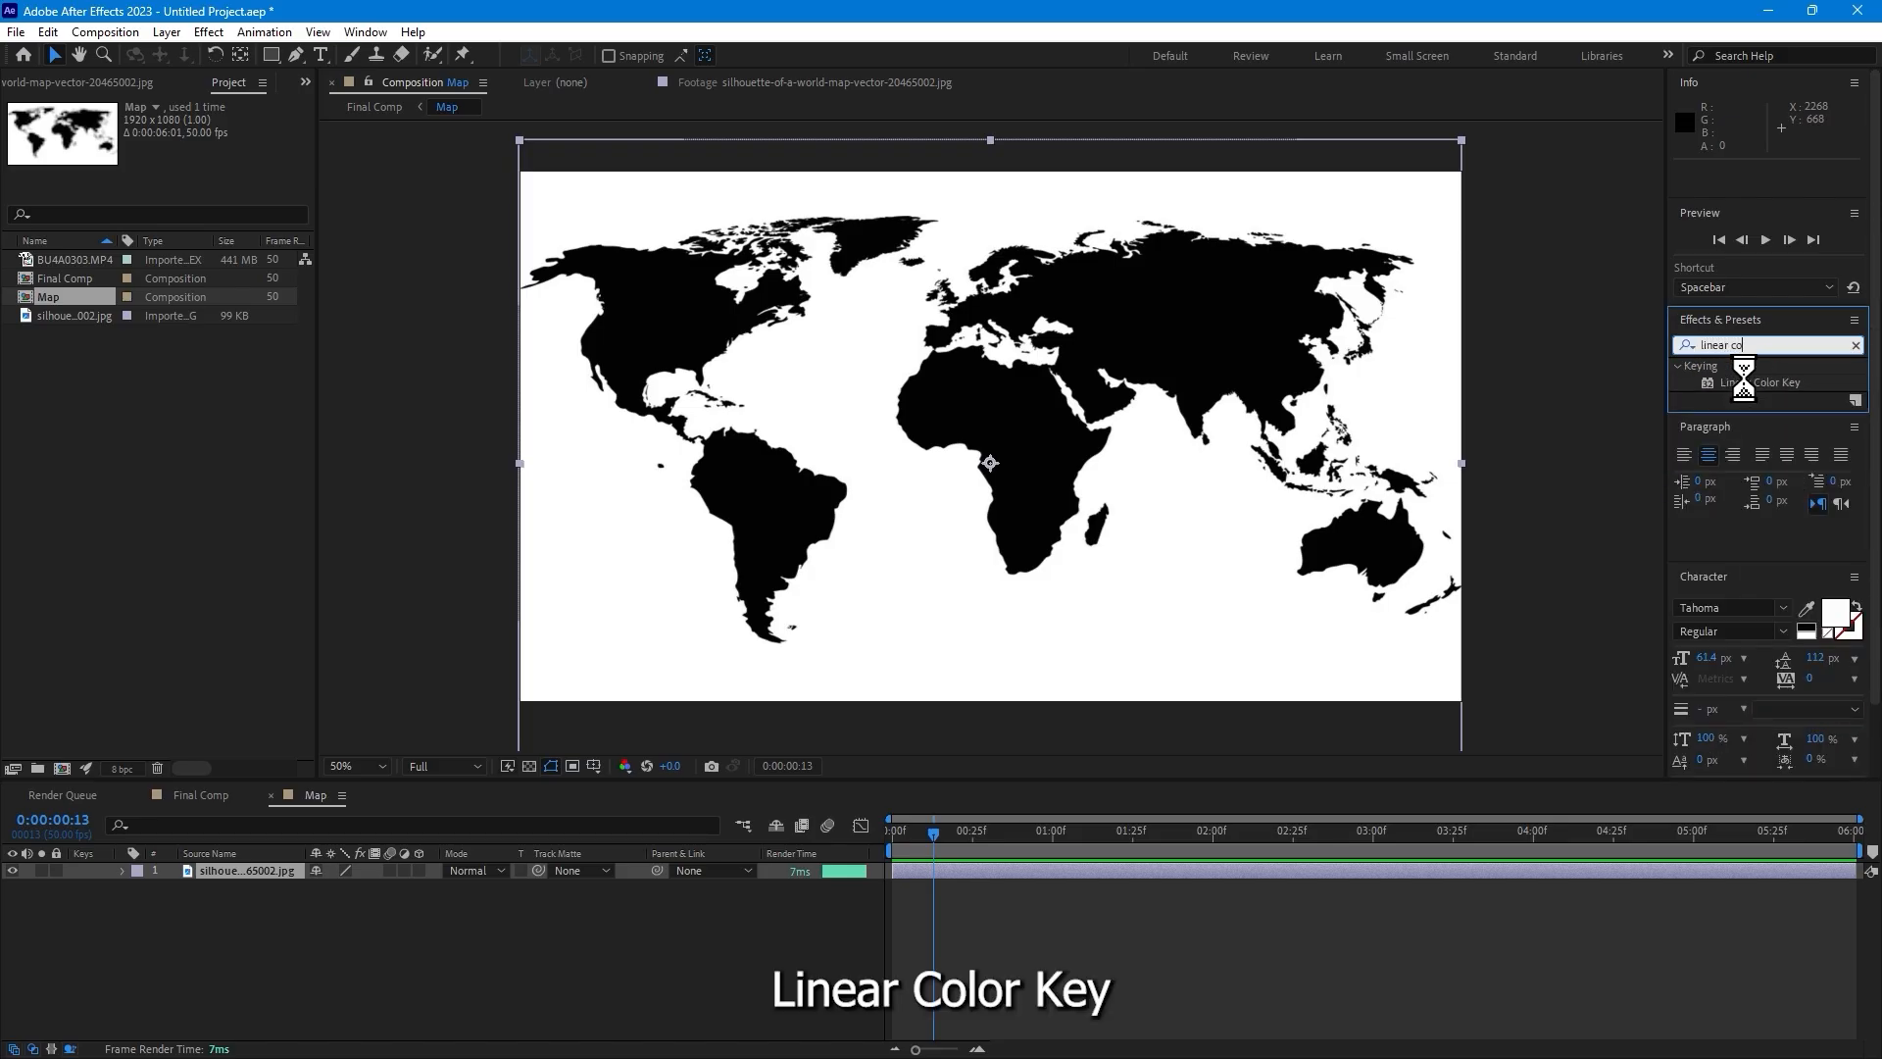
drag(1744, 383, 1167, 473)
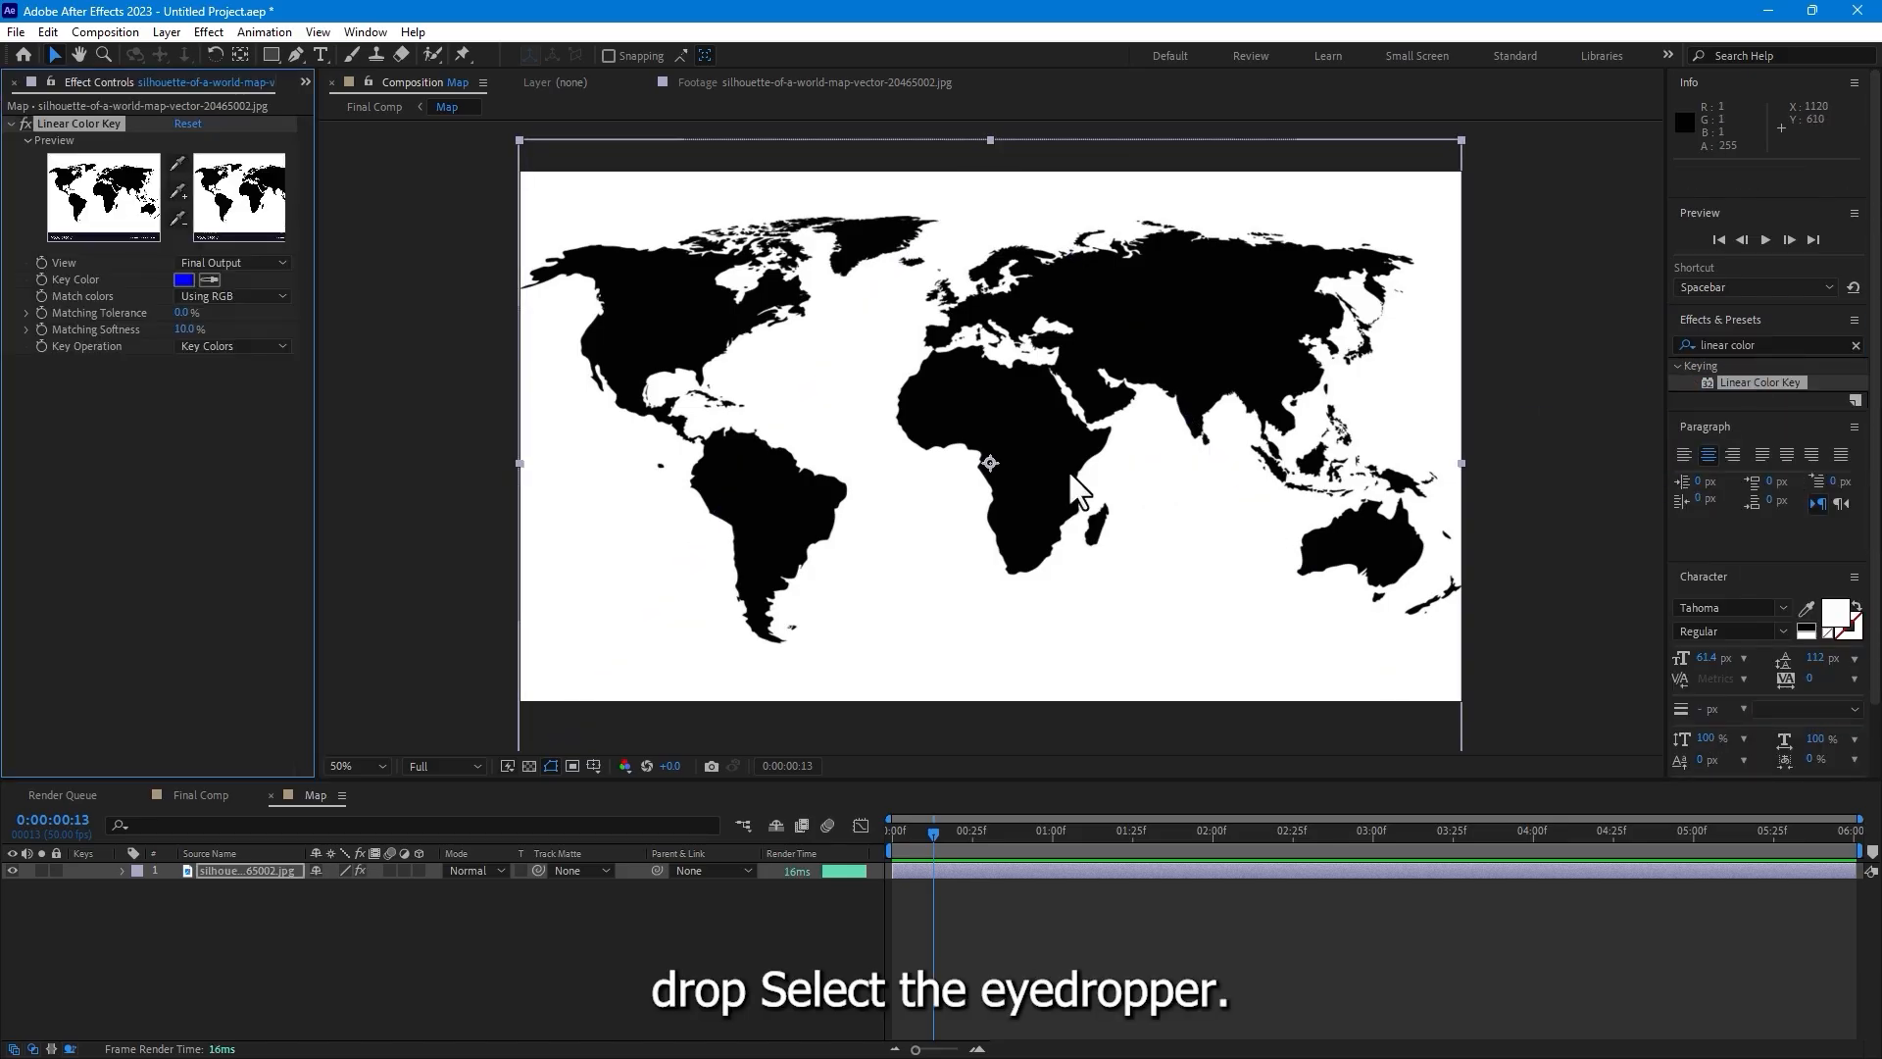
click(209, 279)
click(592, 511)
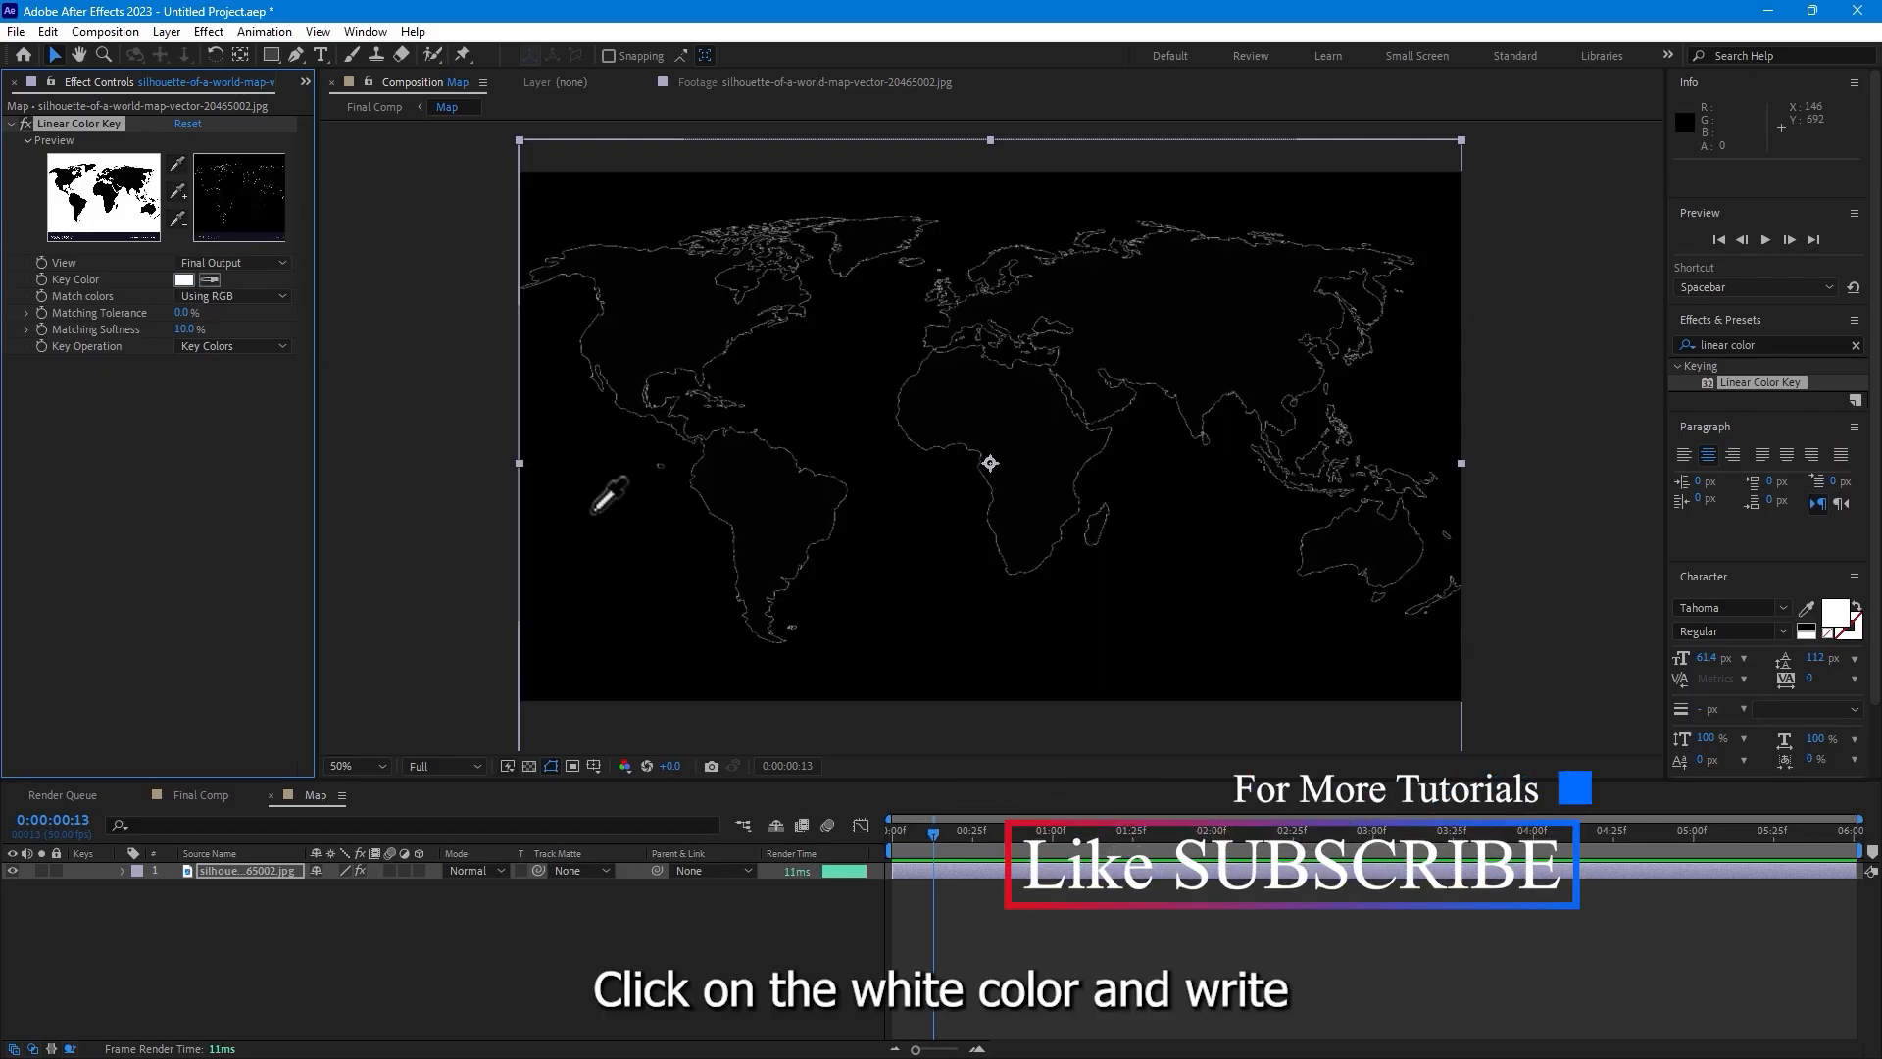
- Apply the Matte Choker effect to the world map layer to clean up its white edges
click(1803, 338)
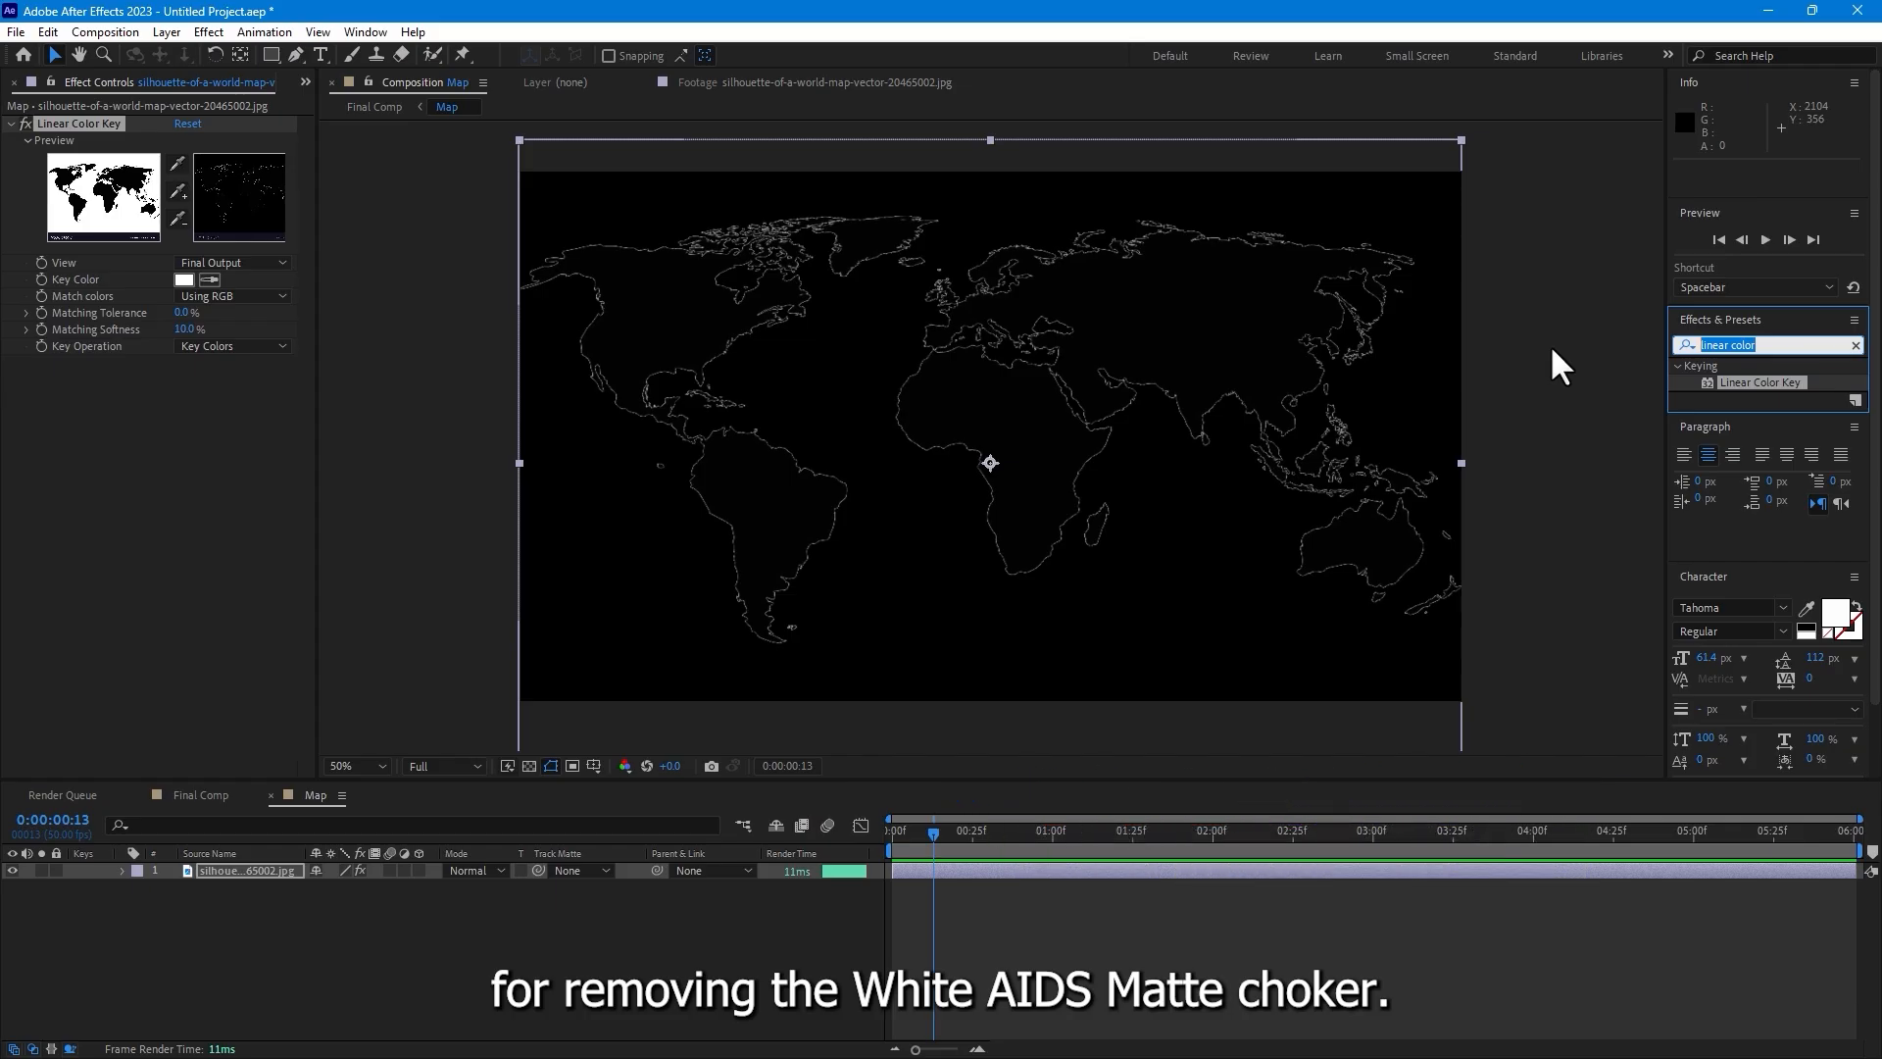
text(,att)
key(BackSpace)
key(BackSpace)
key(BackSpace)
key(BackSpace)
text(matt)
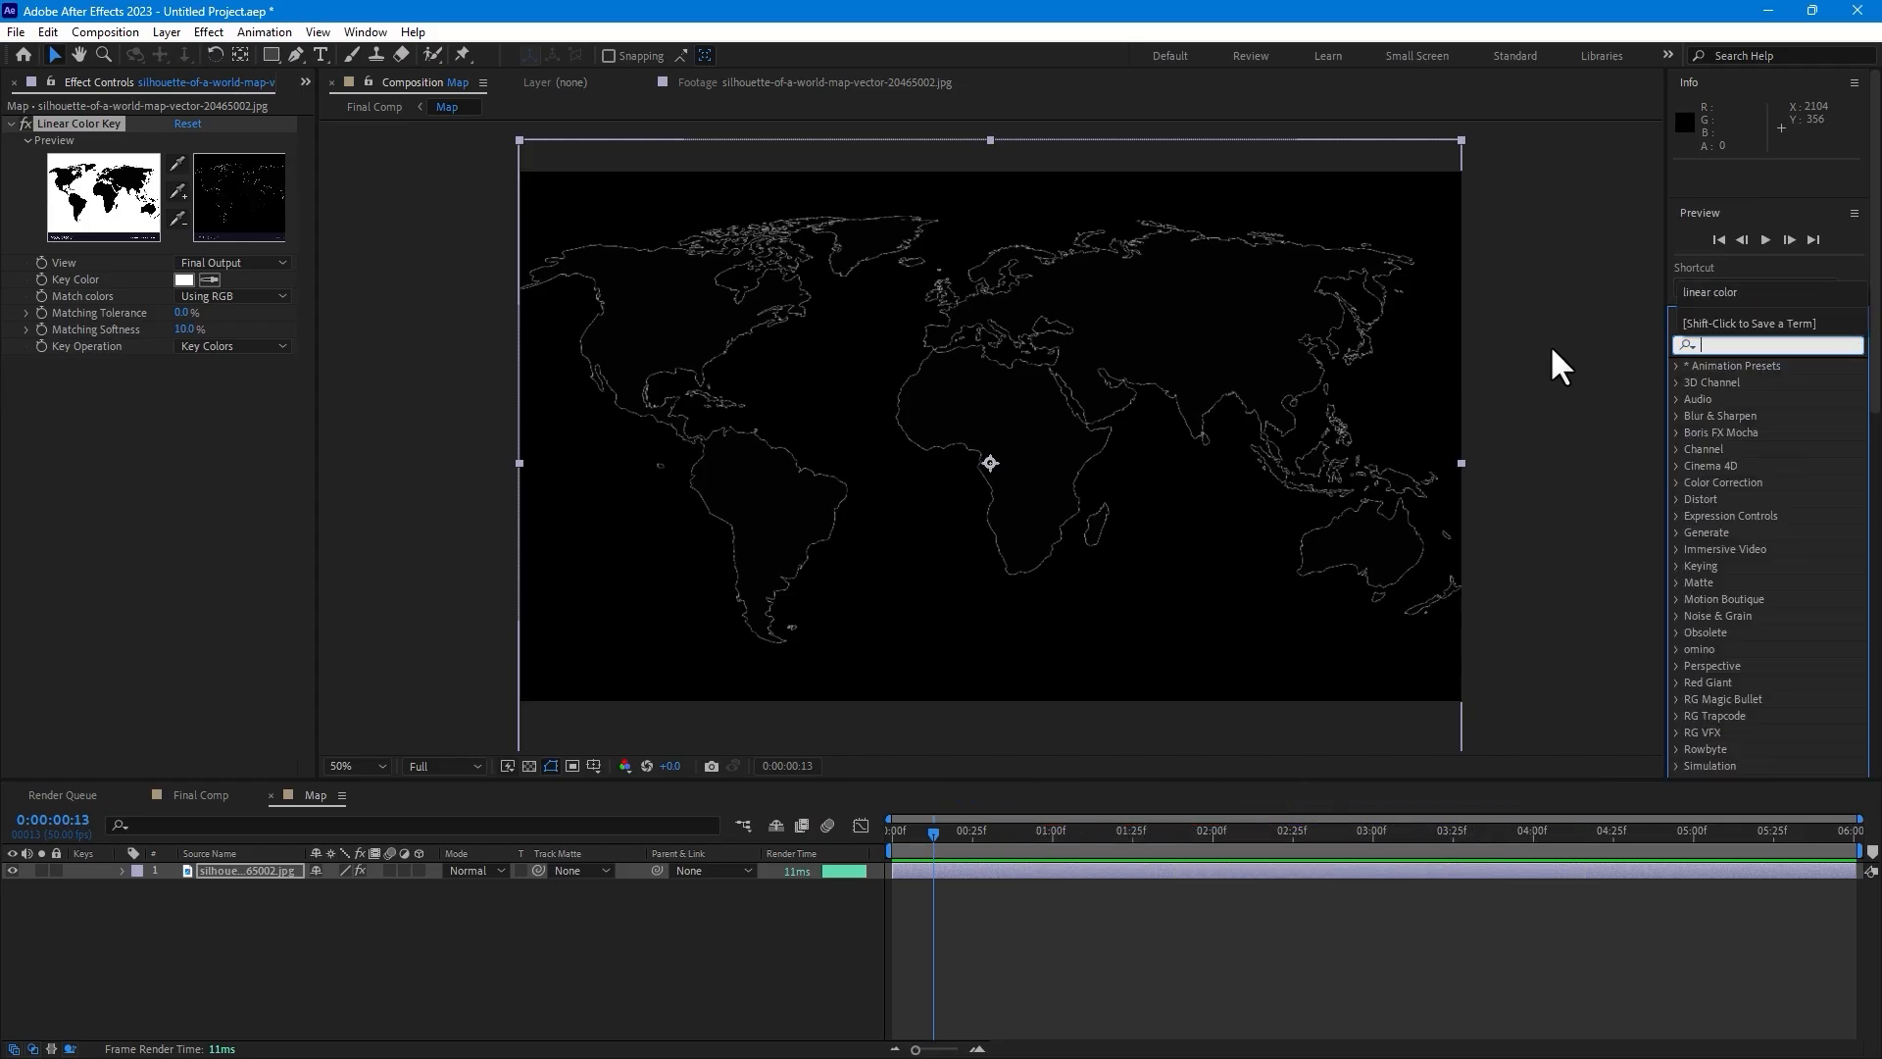
drag(1760, 533, 961, 453)
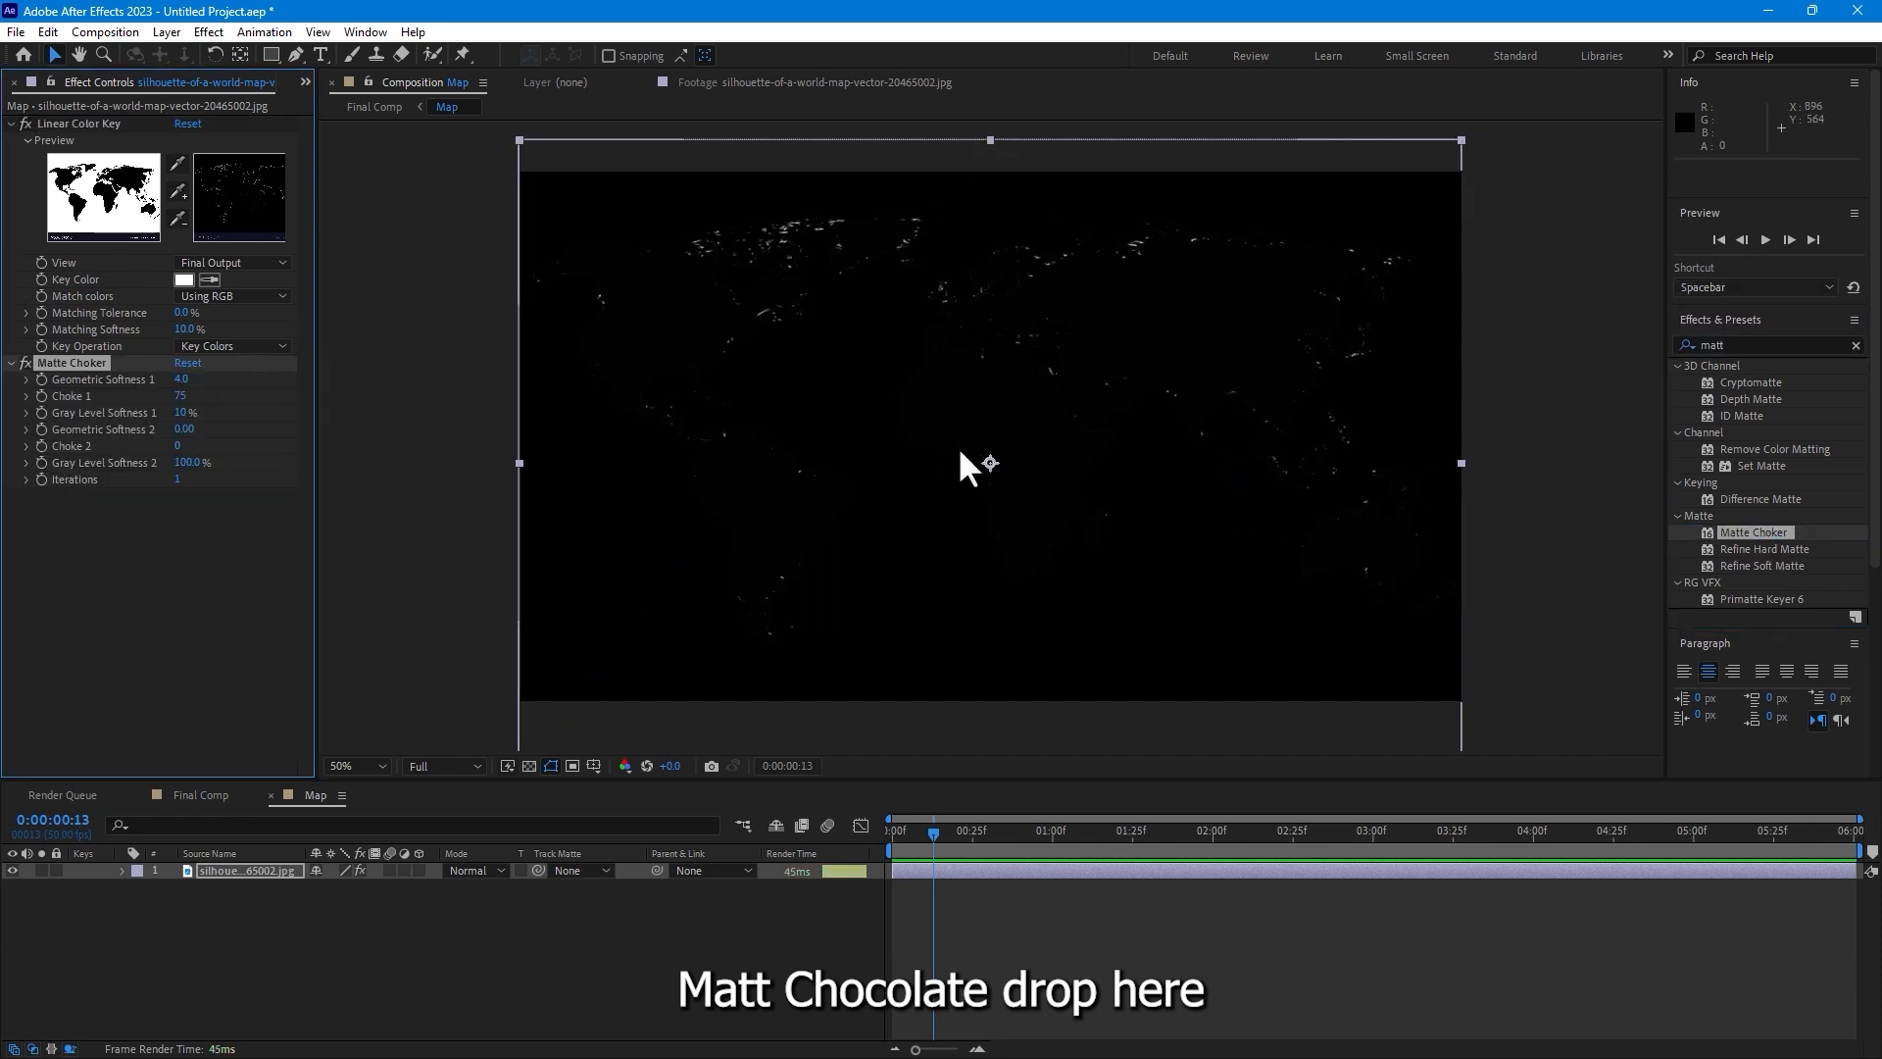
- Apply the Fill effect to the world map layer and set its colour to turquoise 00FFC6
click(1760, 345)
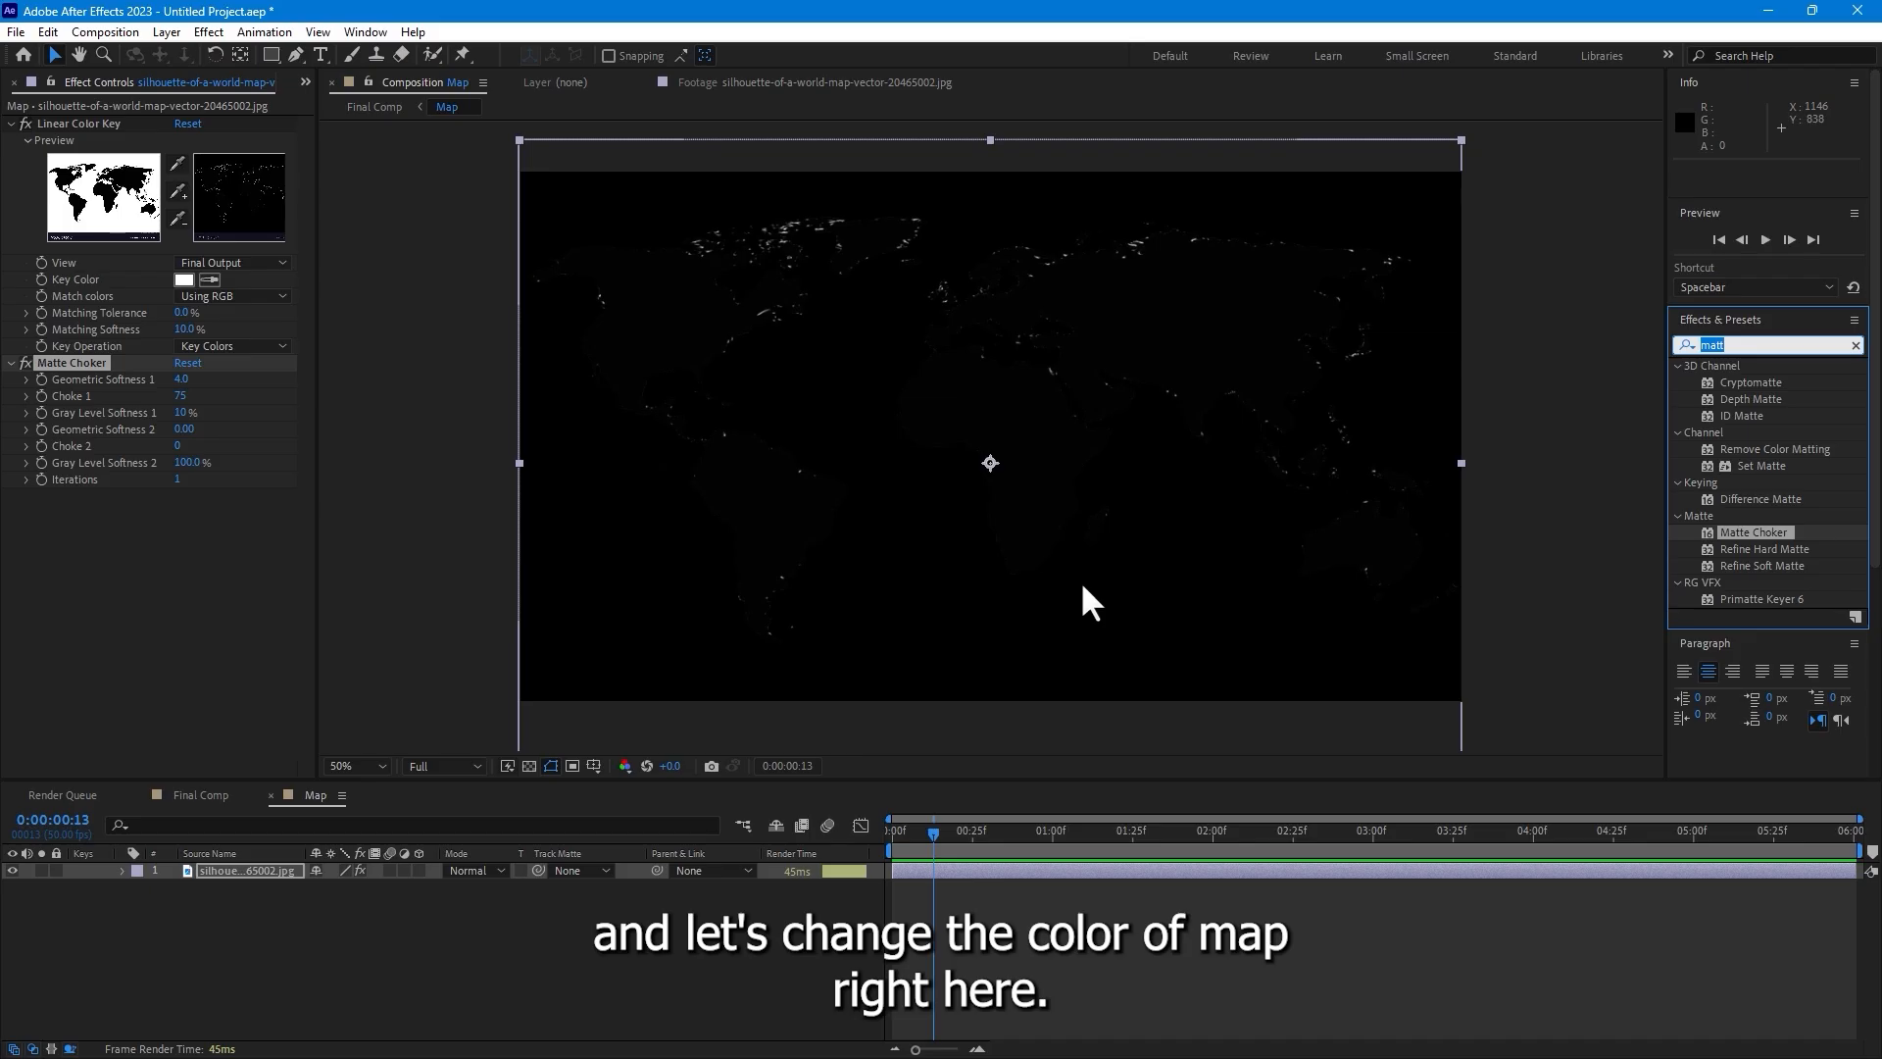
text(fill)
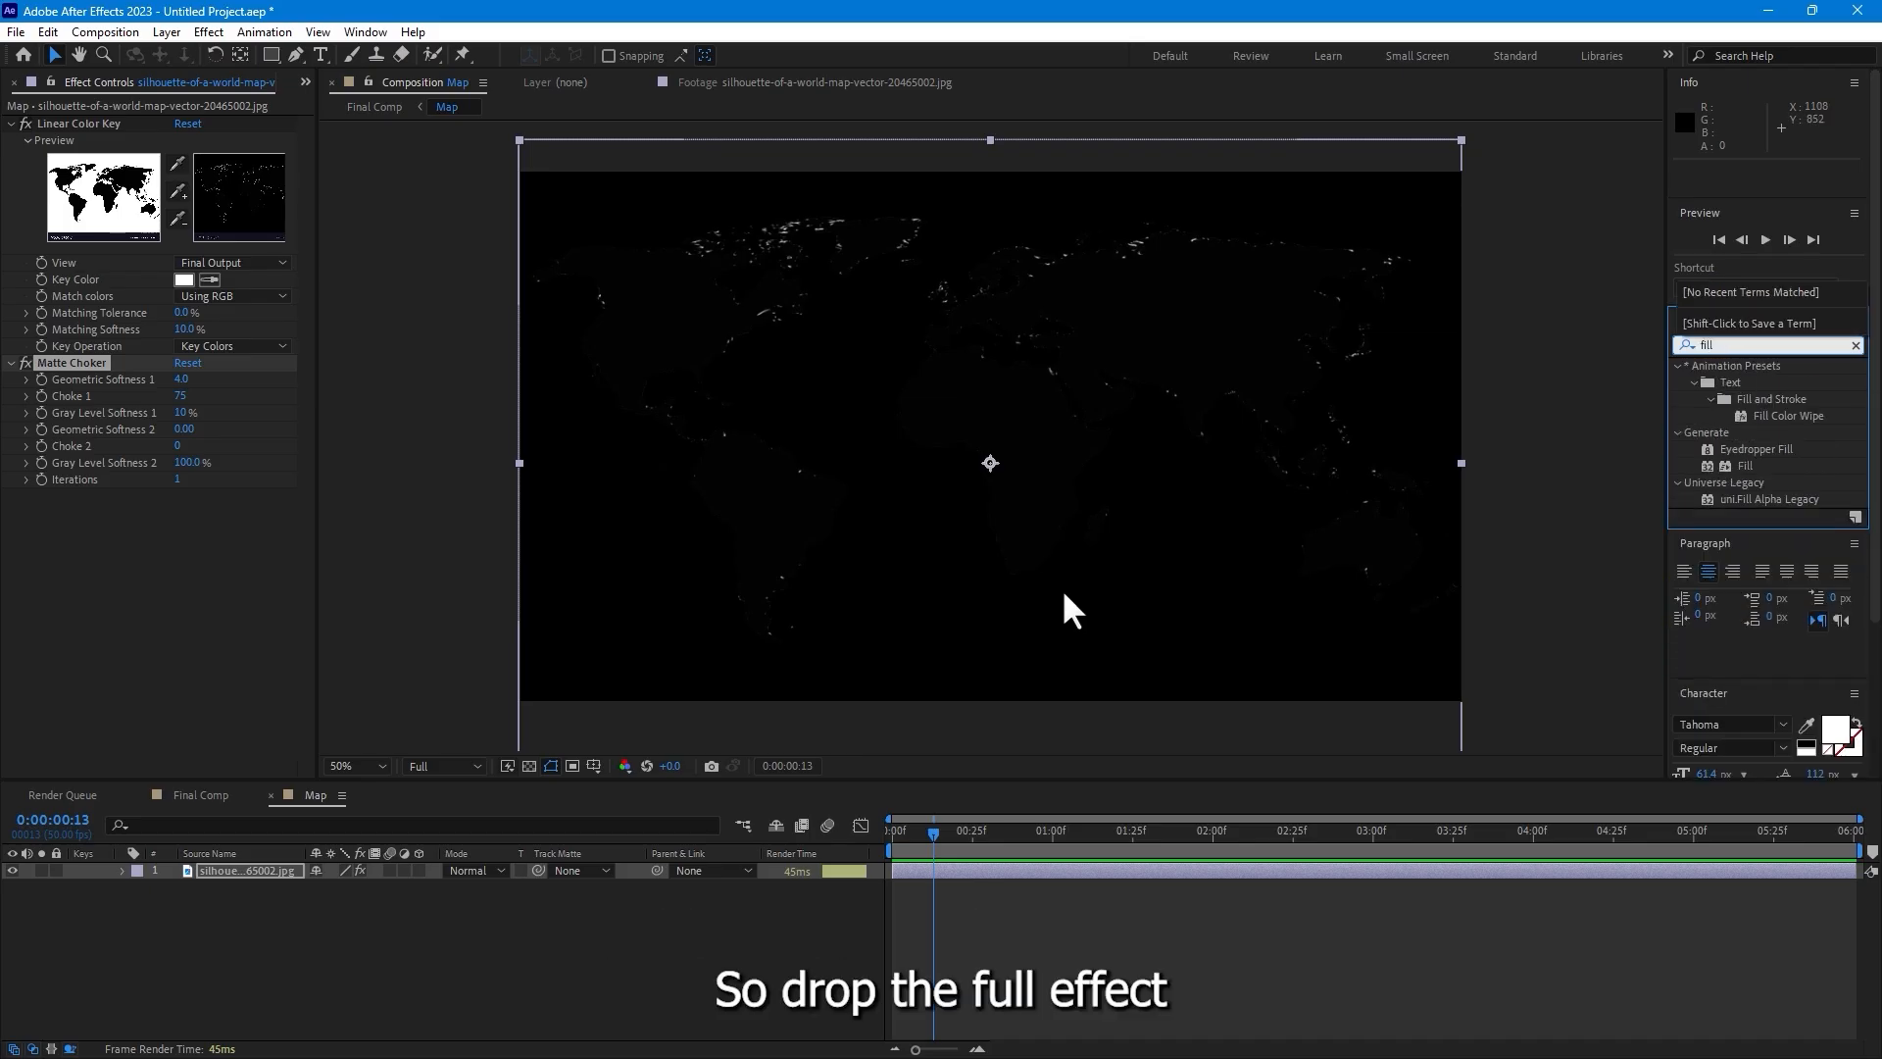
drag(1734, 465, 1120, 466)
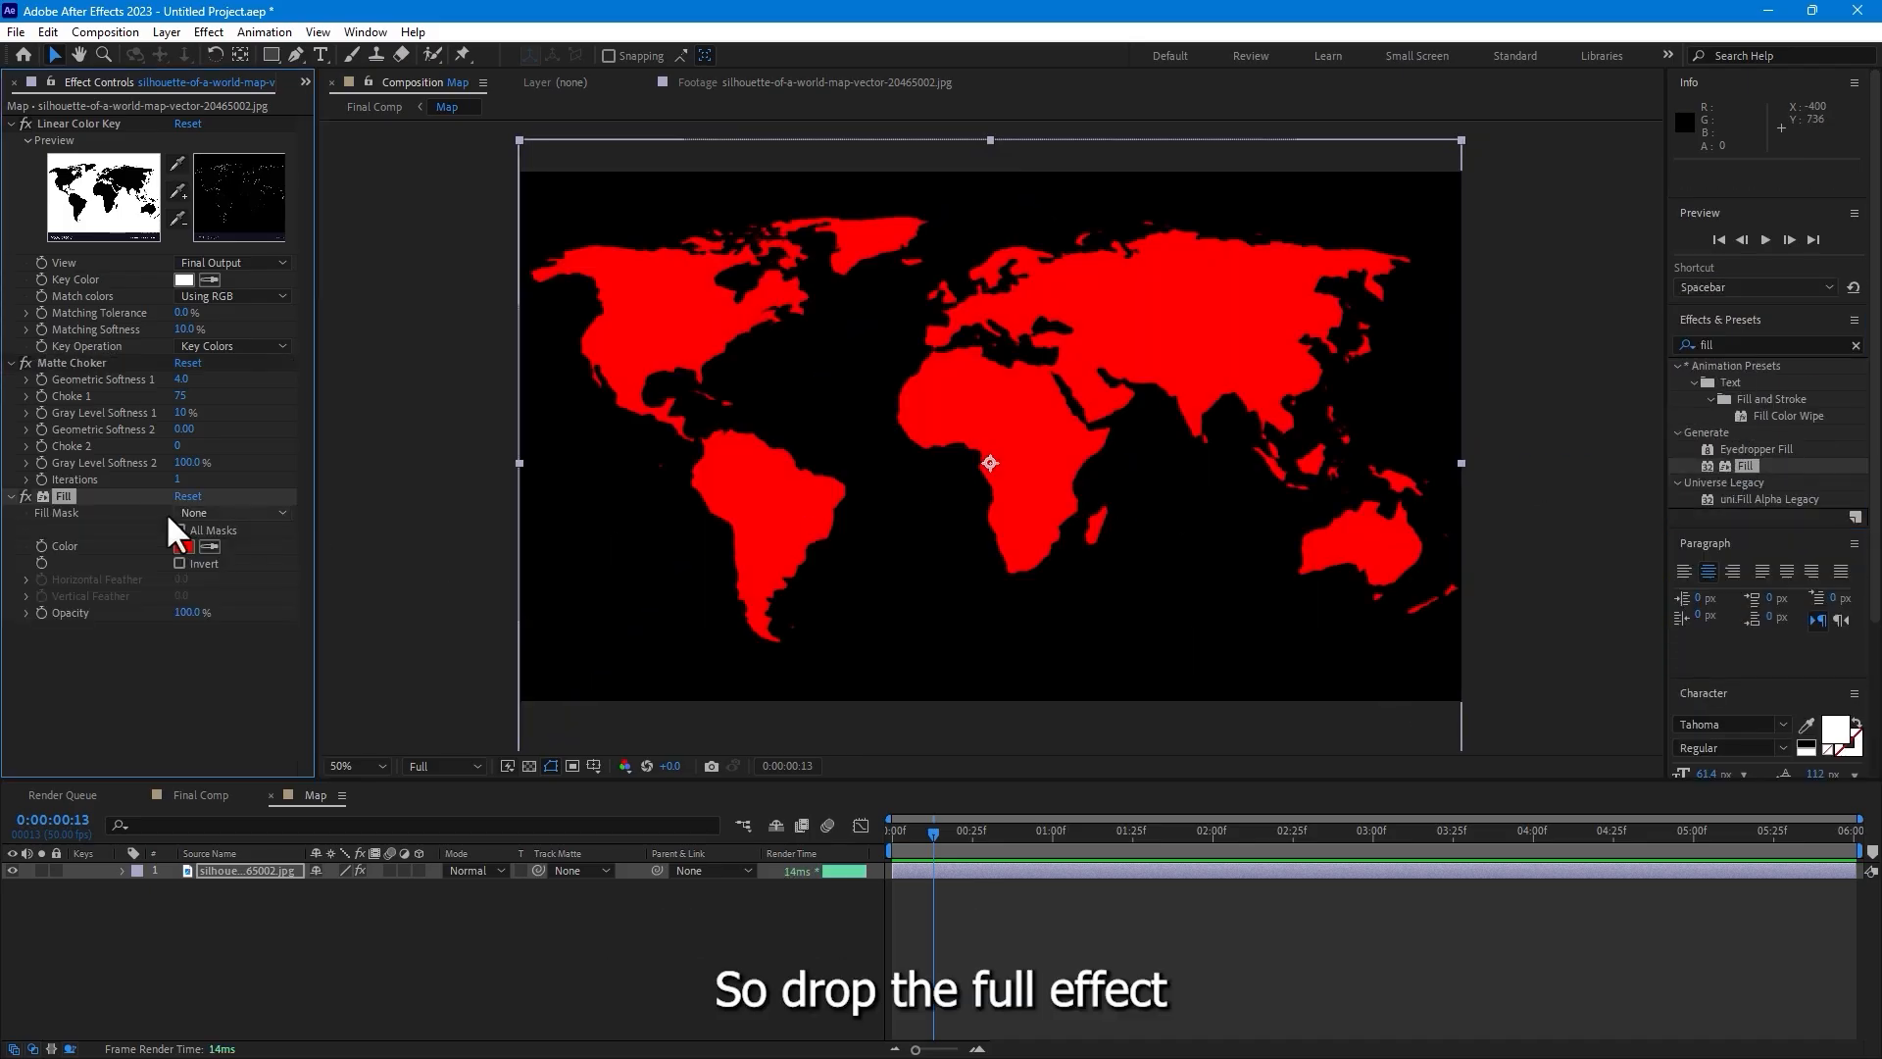
click(184, 548)
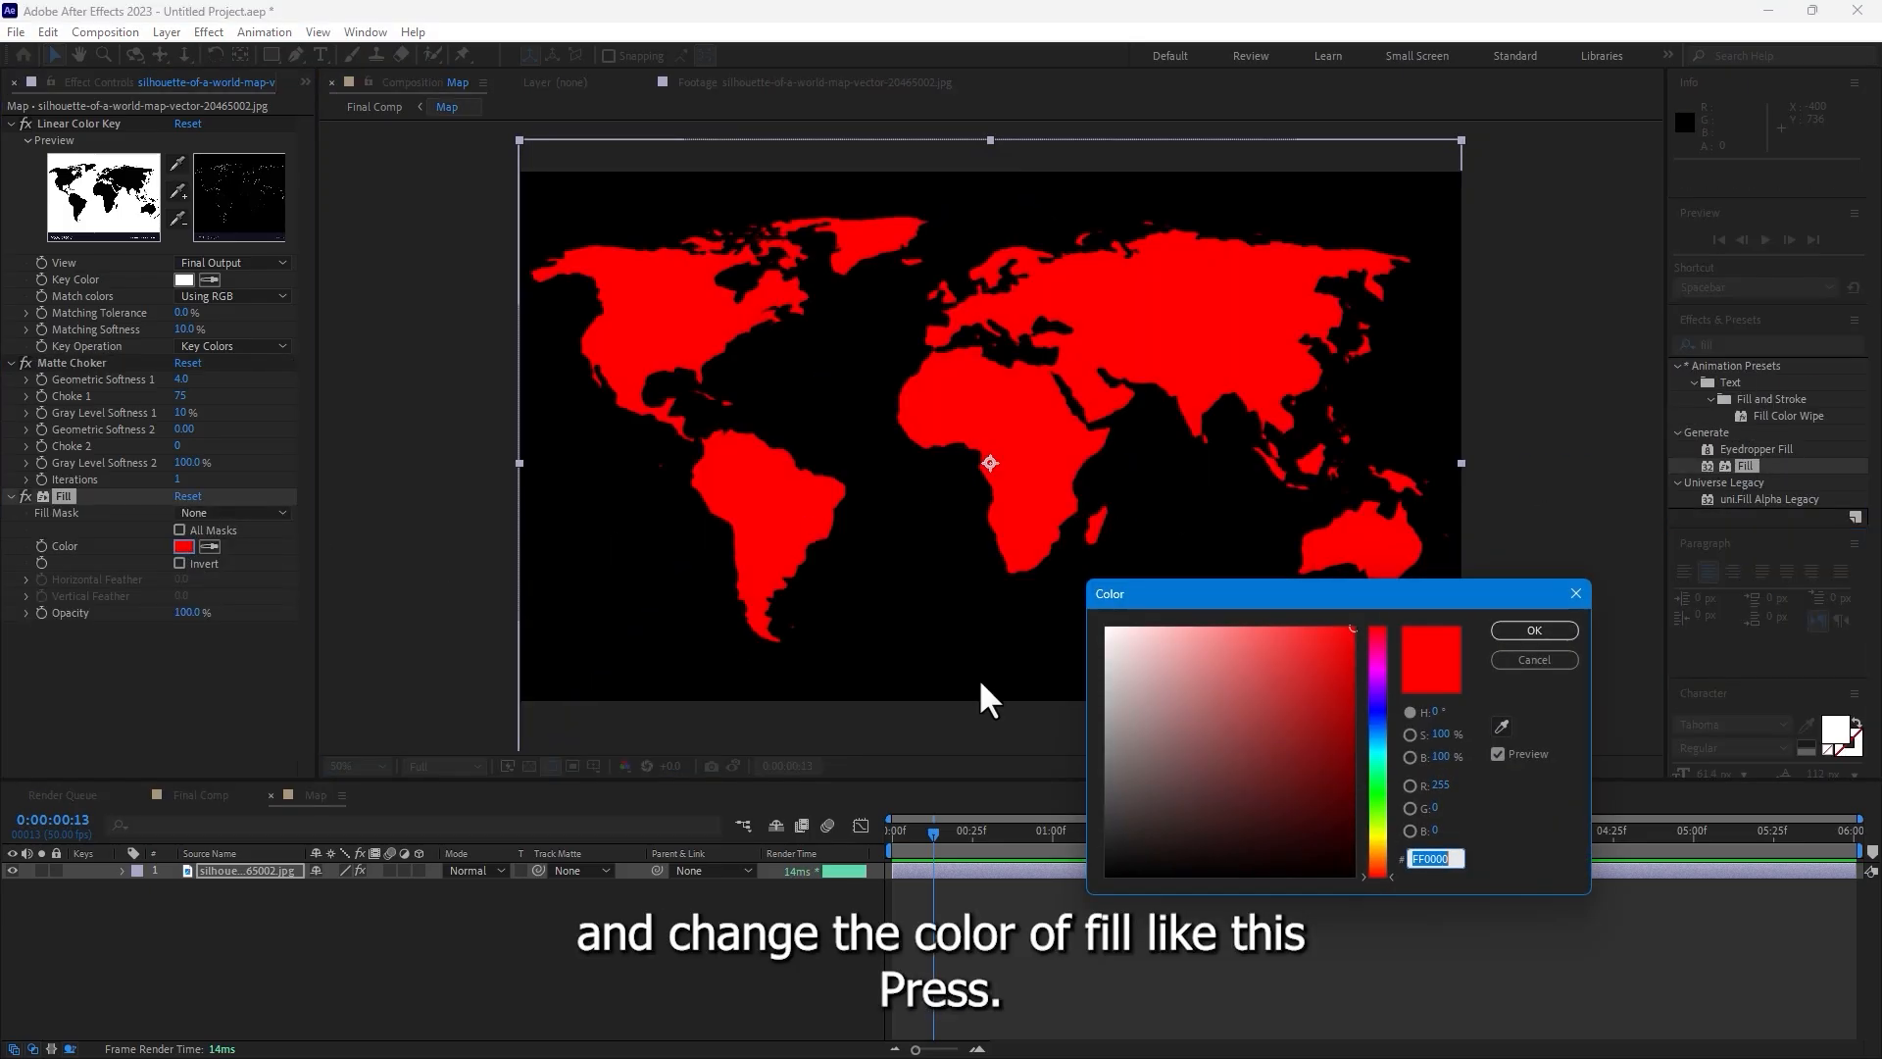
click(1377, 762)
drag(1317, 639, 1394, 557)
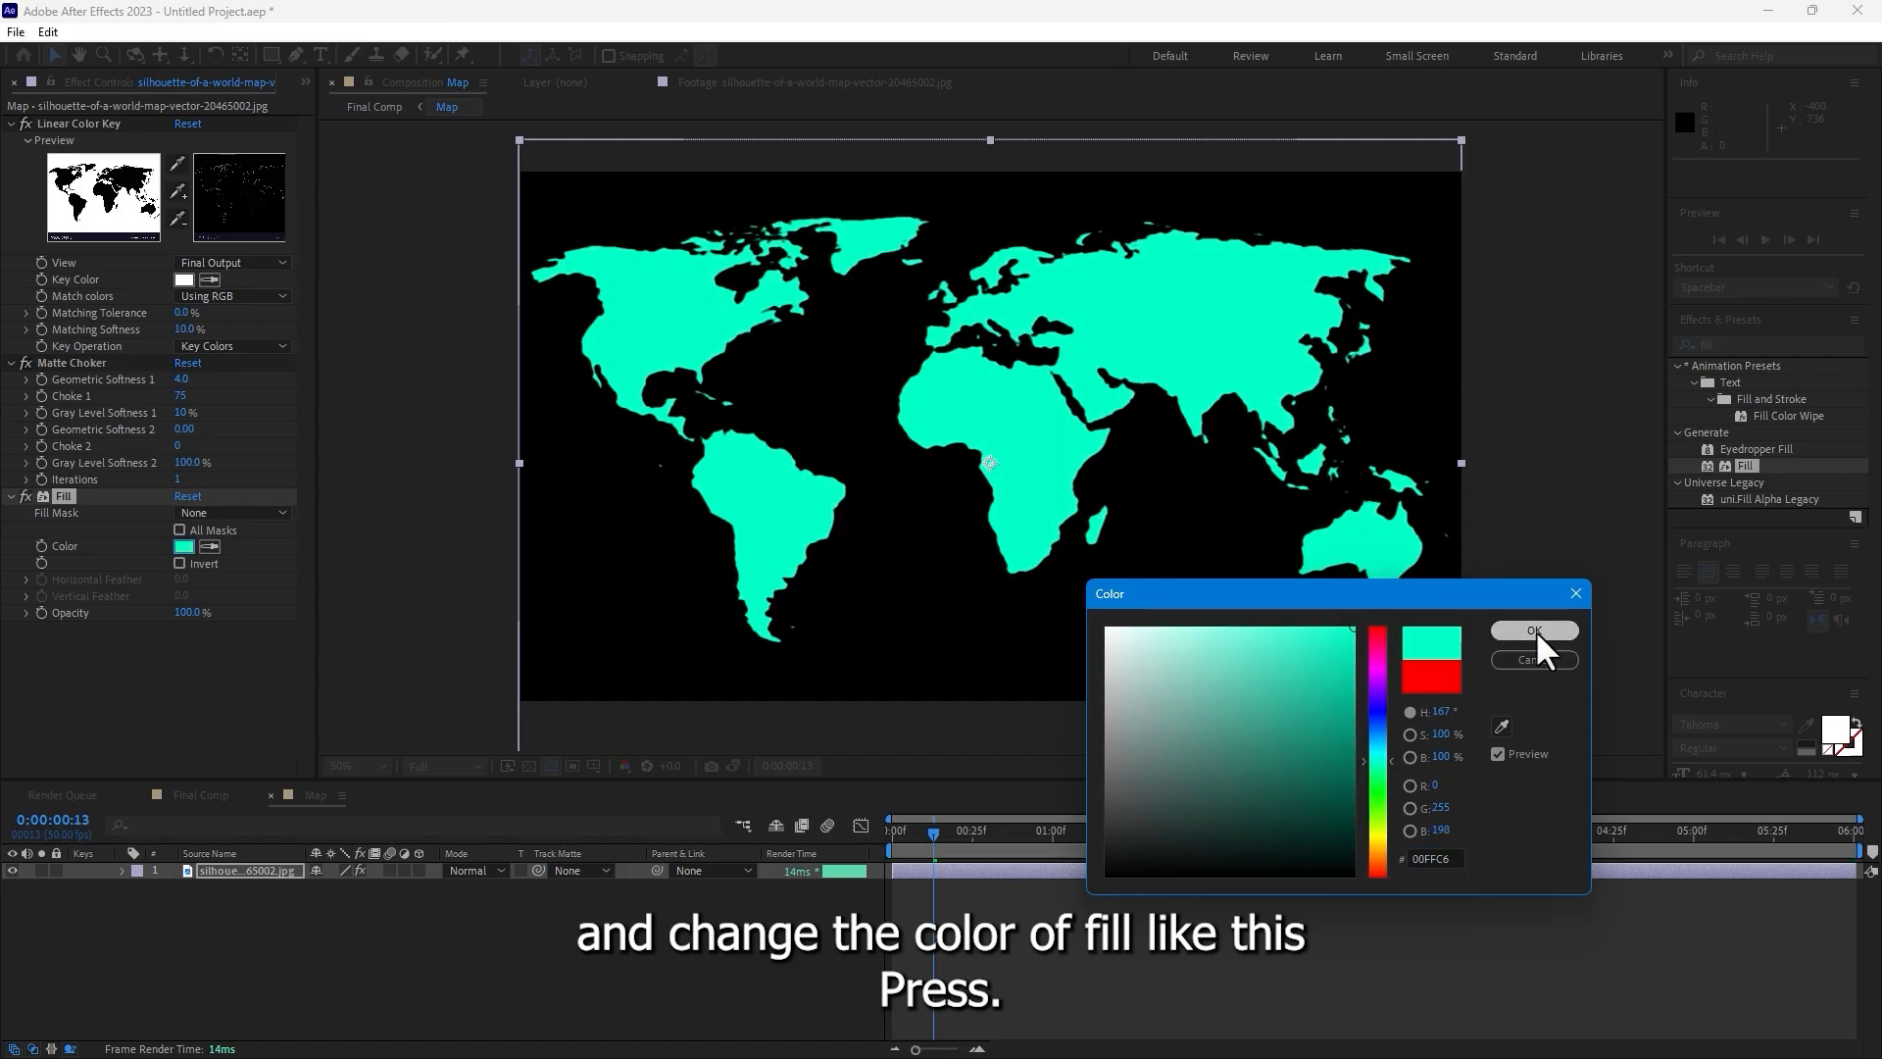
click(1536, 633)
- In Final Comp, move the Map layer below the footage and hide it
click(197, 792)
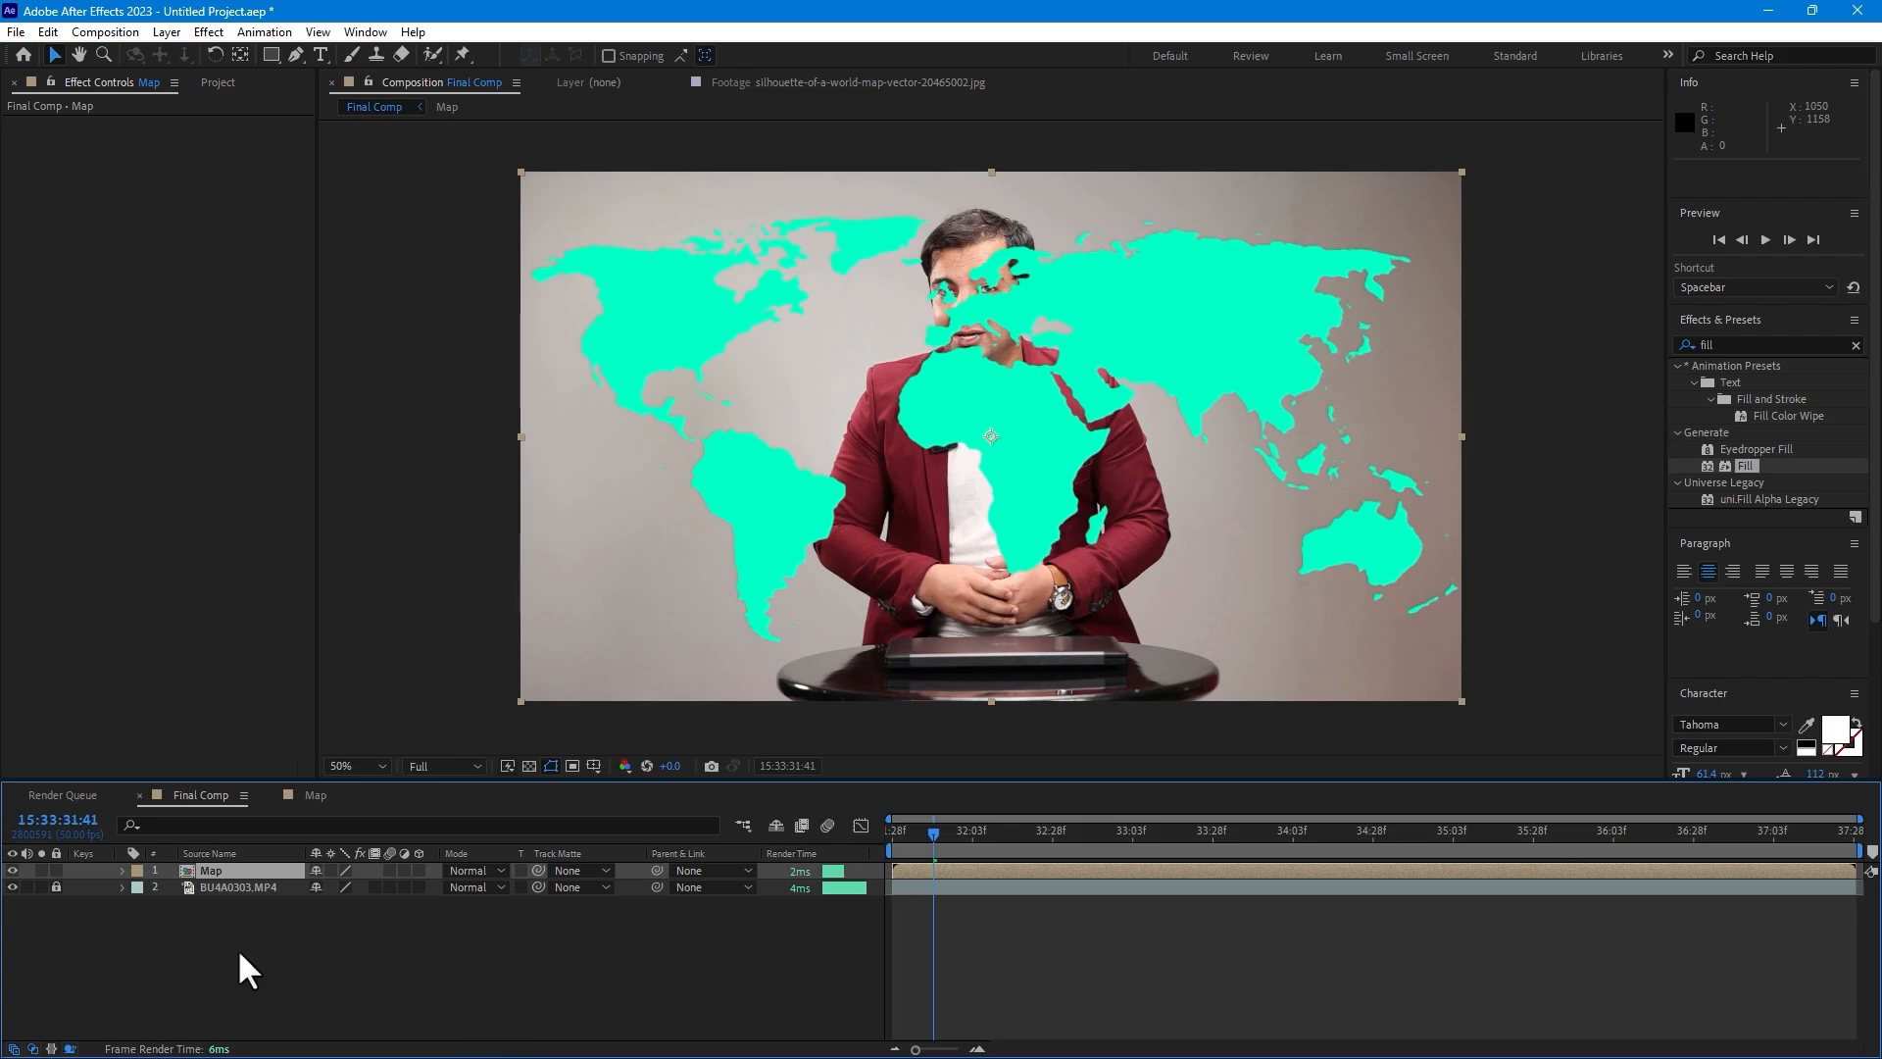
drag(208, 873, 217, 937)
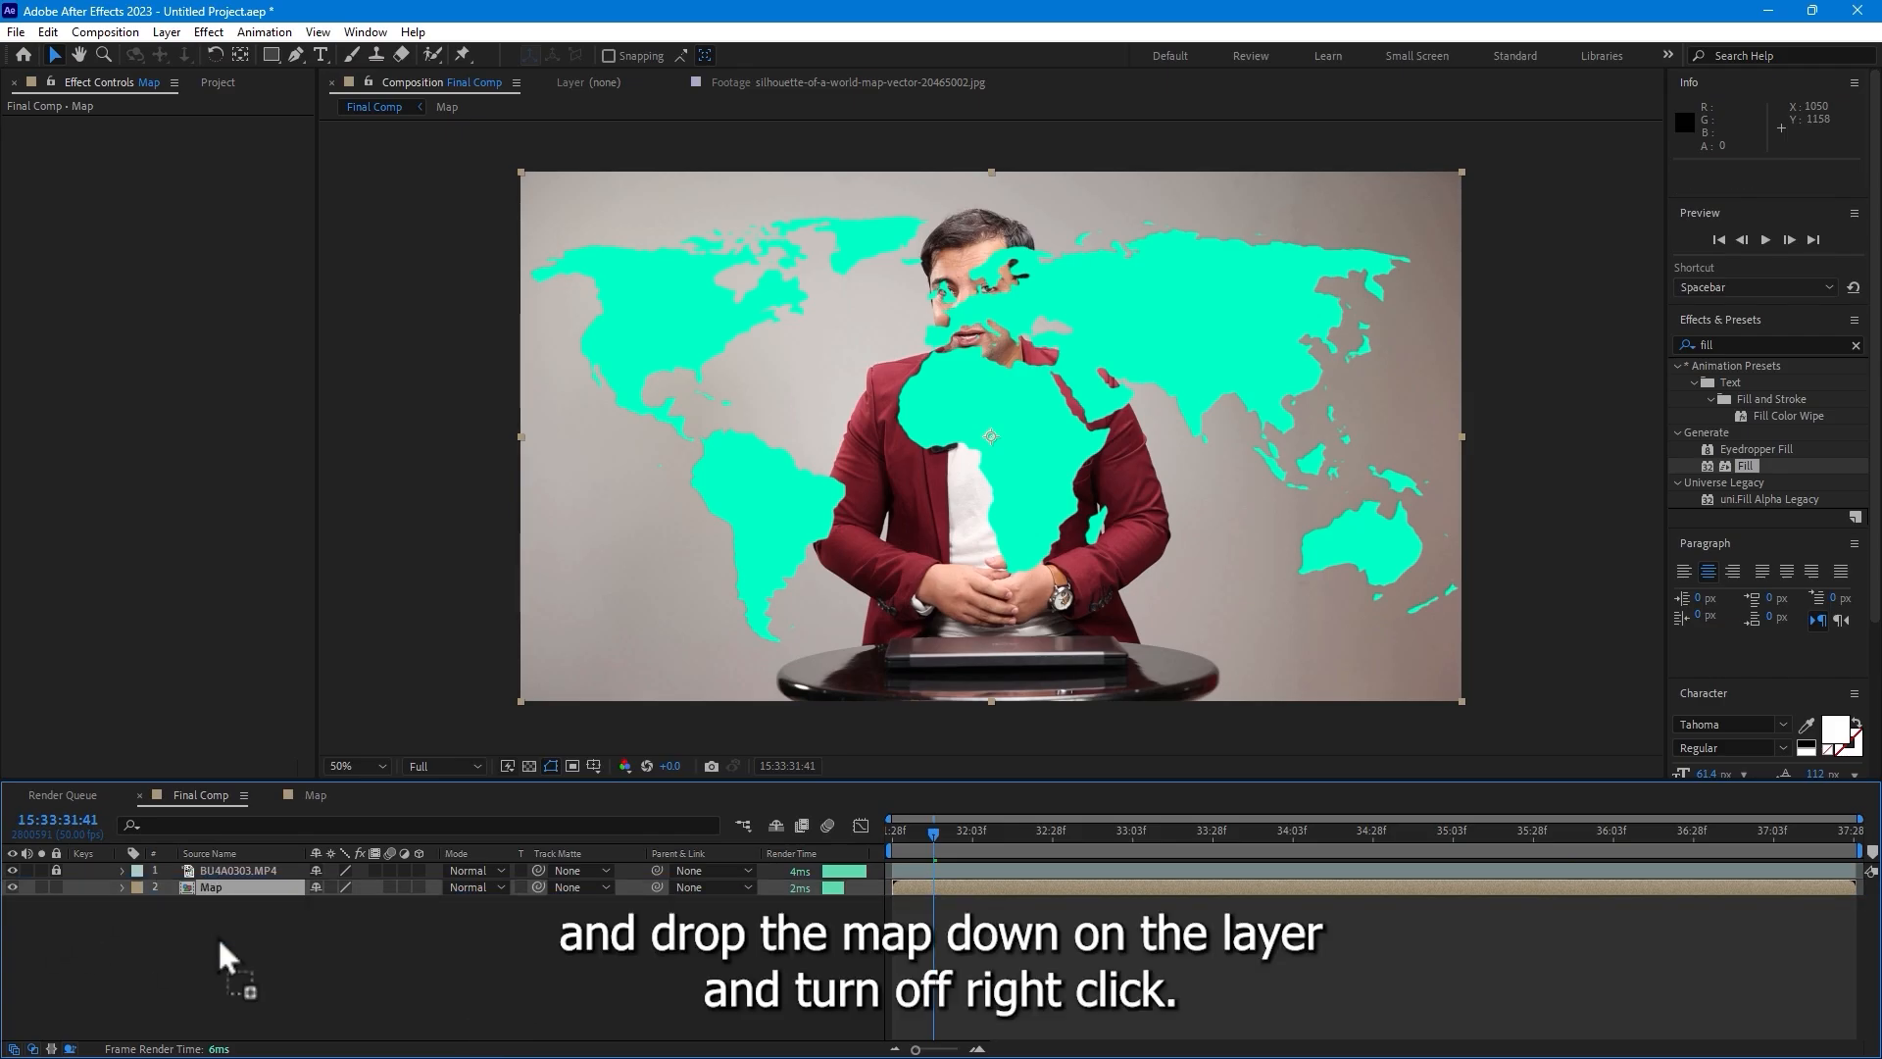
click(12, 886)
- Create a composition-sized solid named Form in Final Comp
right_click(539, 972)
mouse_move(602, 731)
click(841, 781)
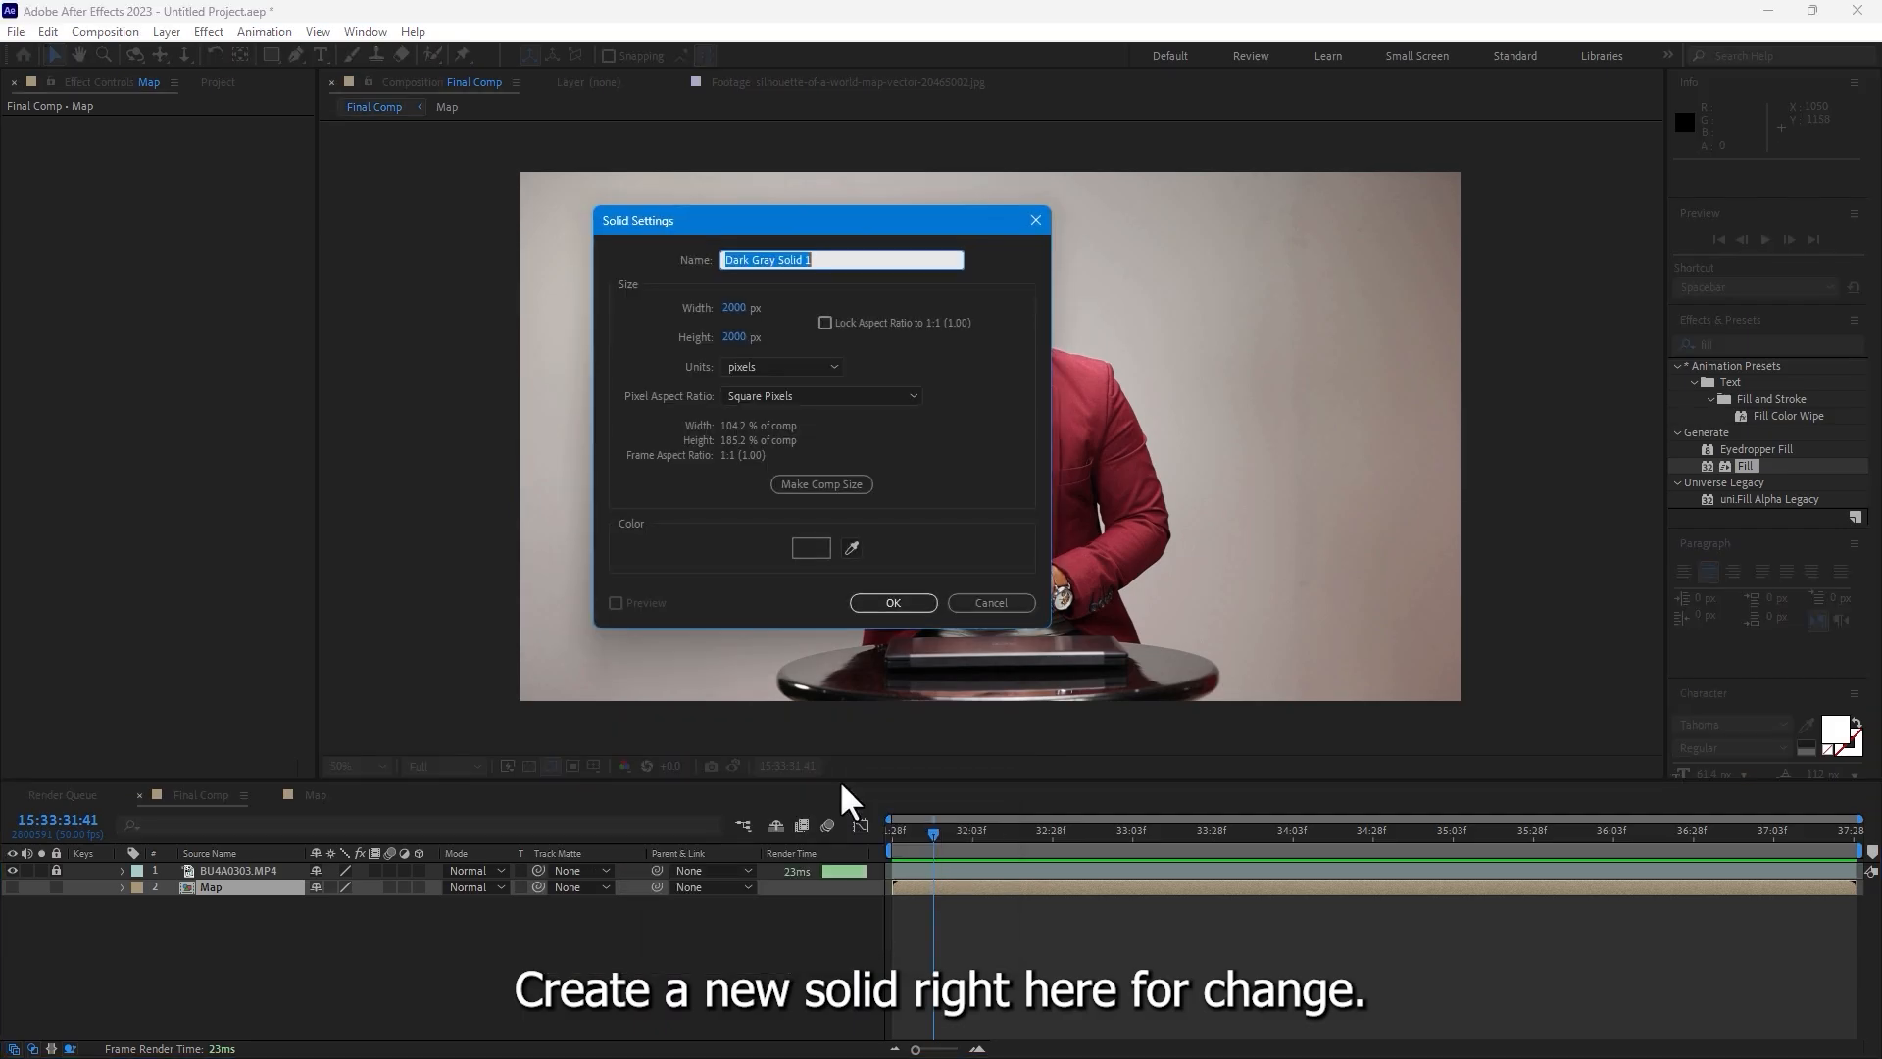
text(Form)
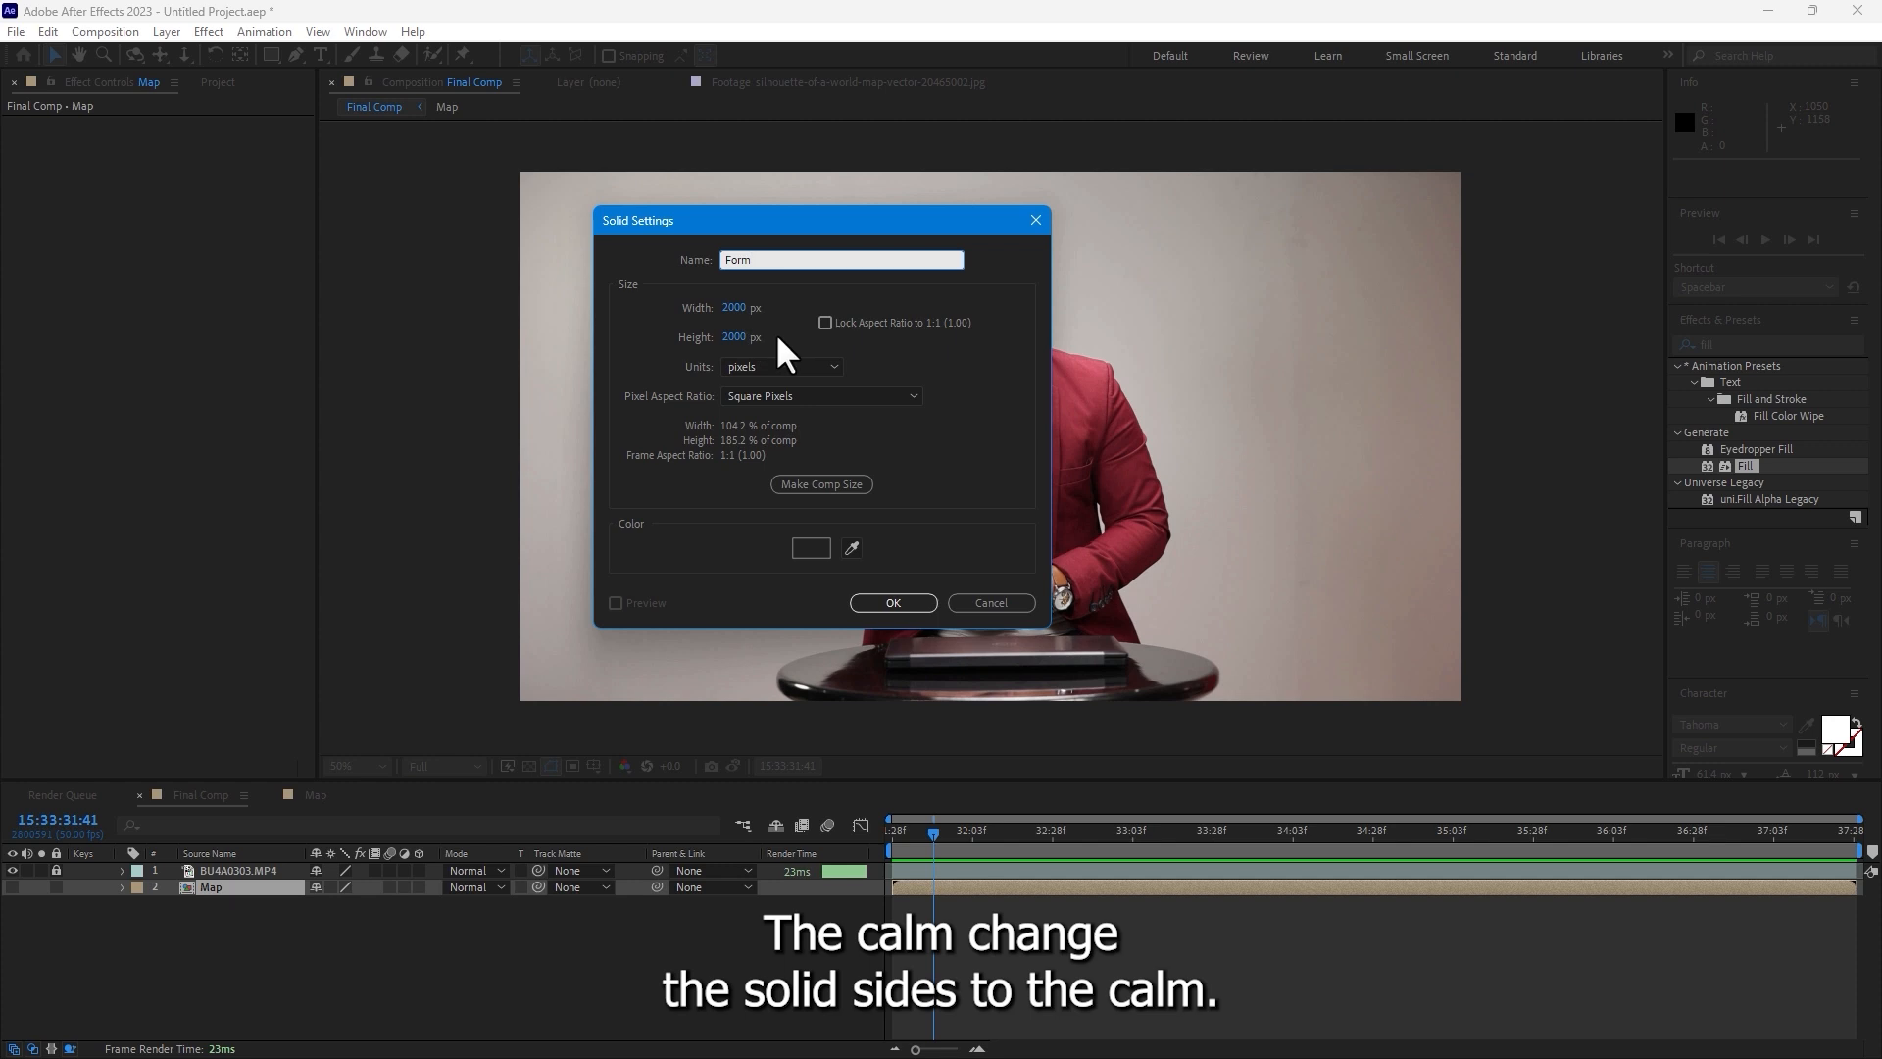
click(820, 485)
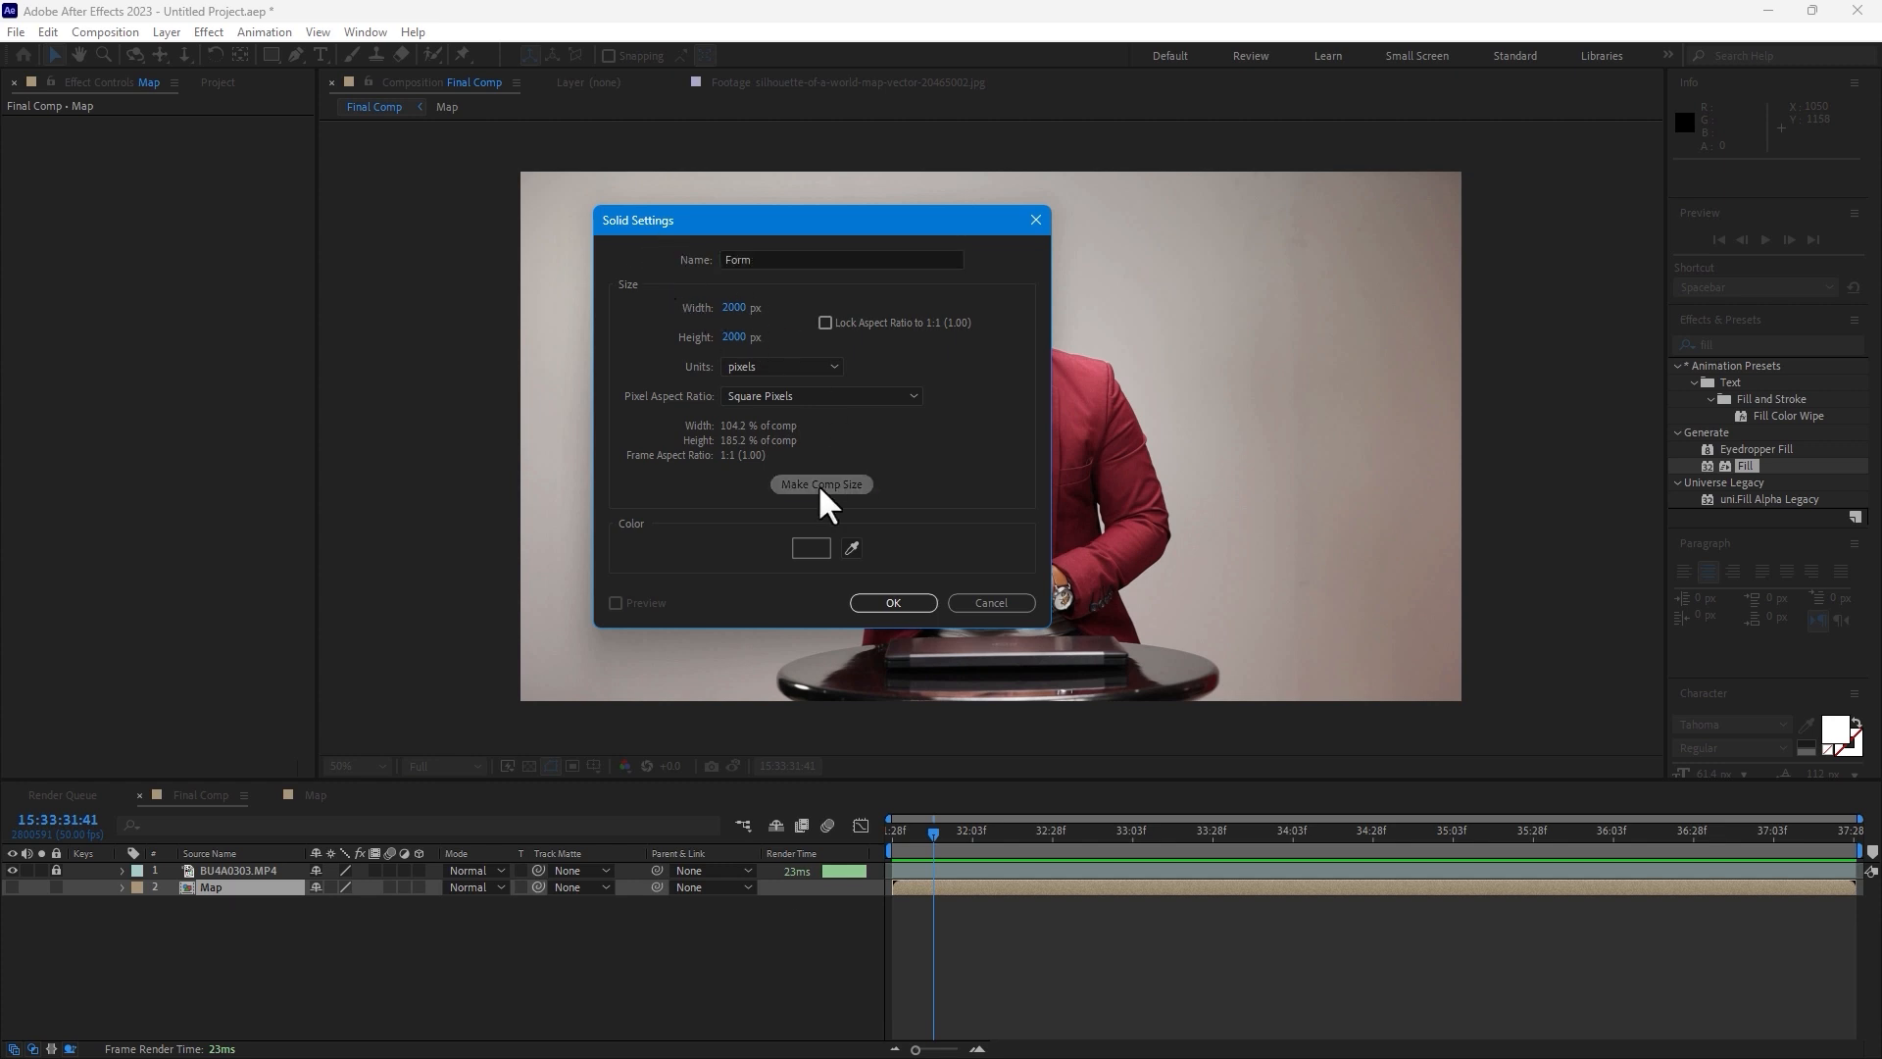
click(901, 595)
- Apply the RG Trapcode Form effect to the Form solid and move its layer above the footage
click(213, 32)
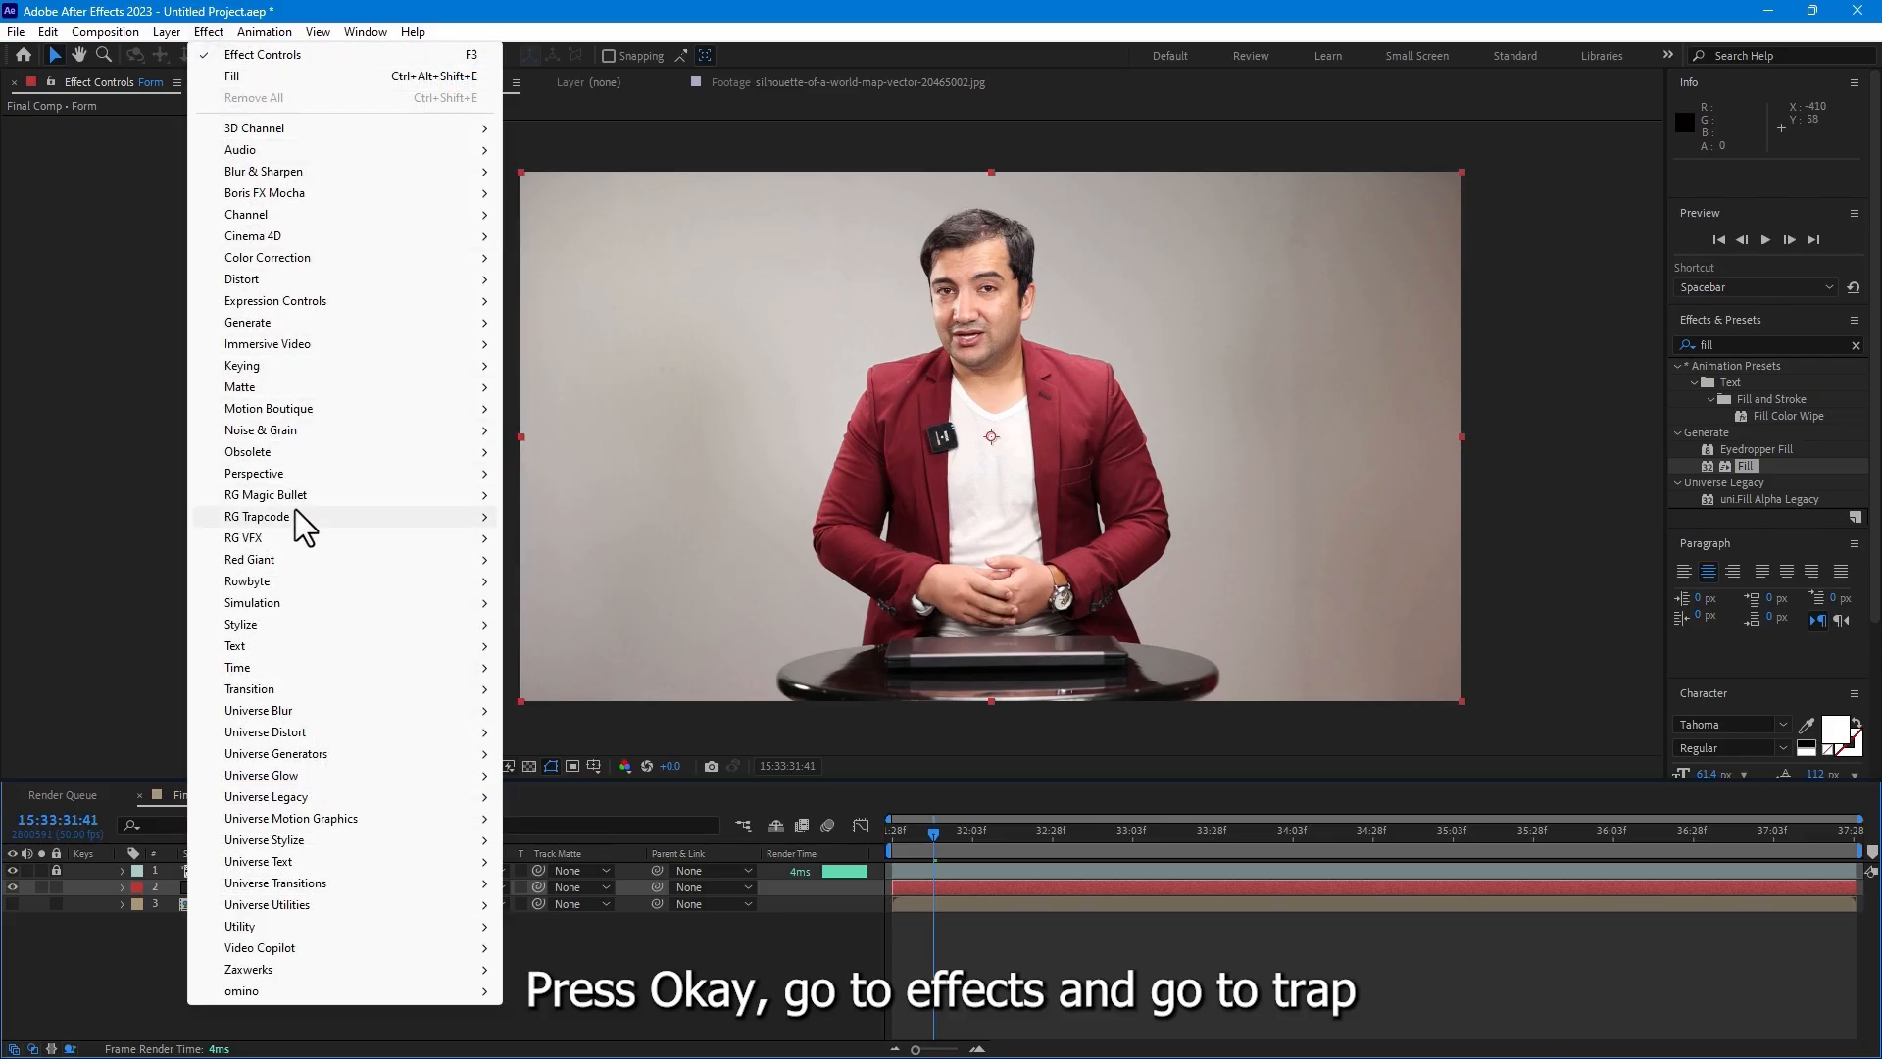
mouse_move(297, 508)
click(555, 560)
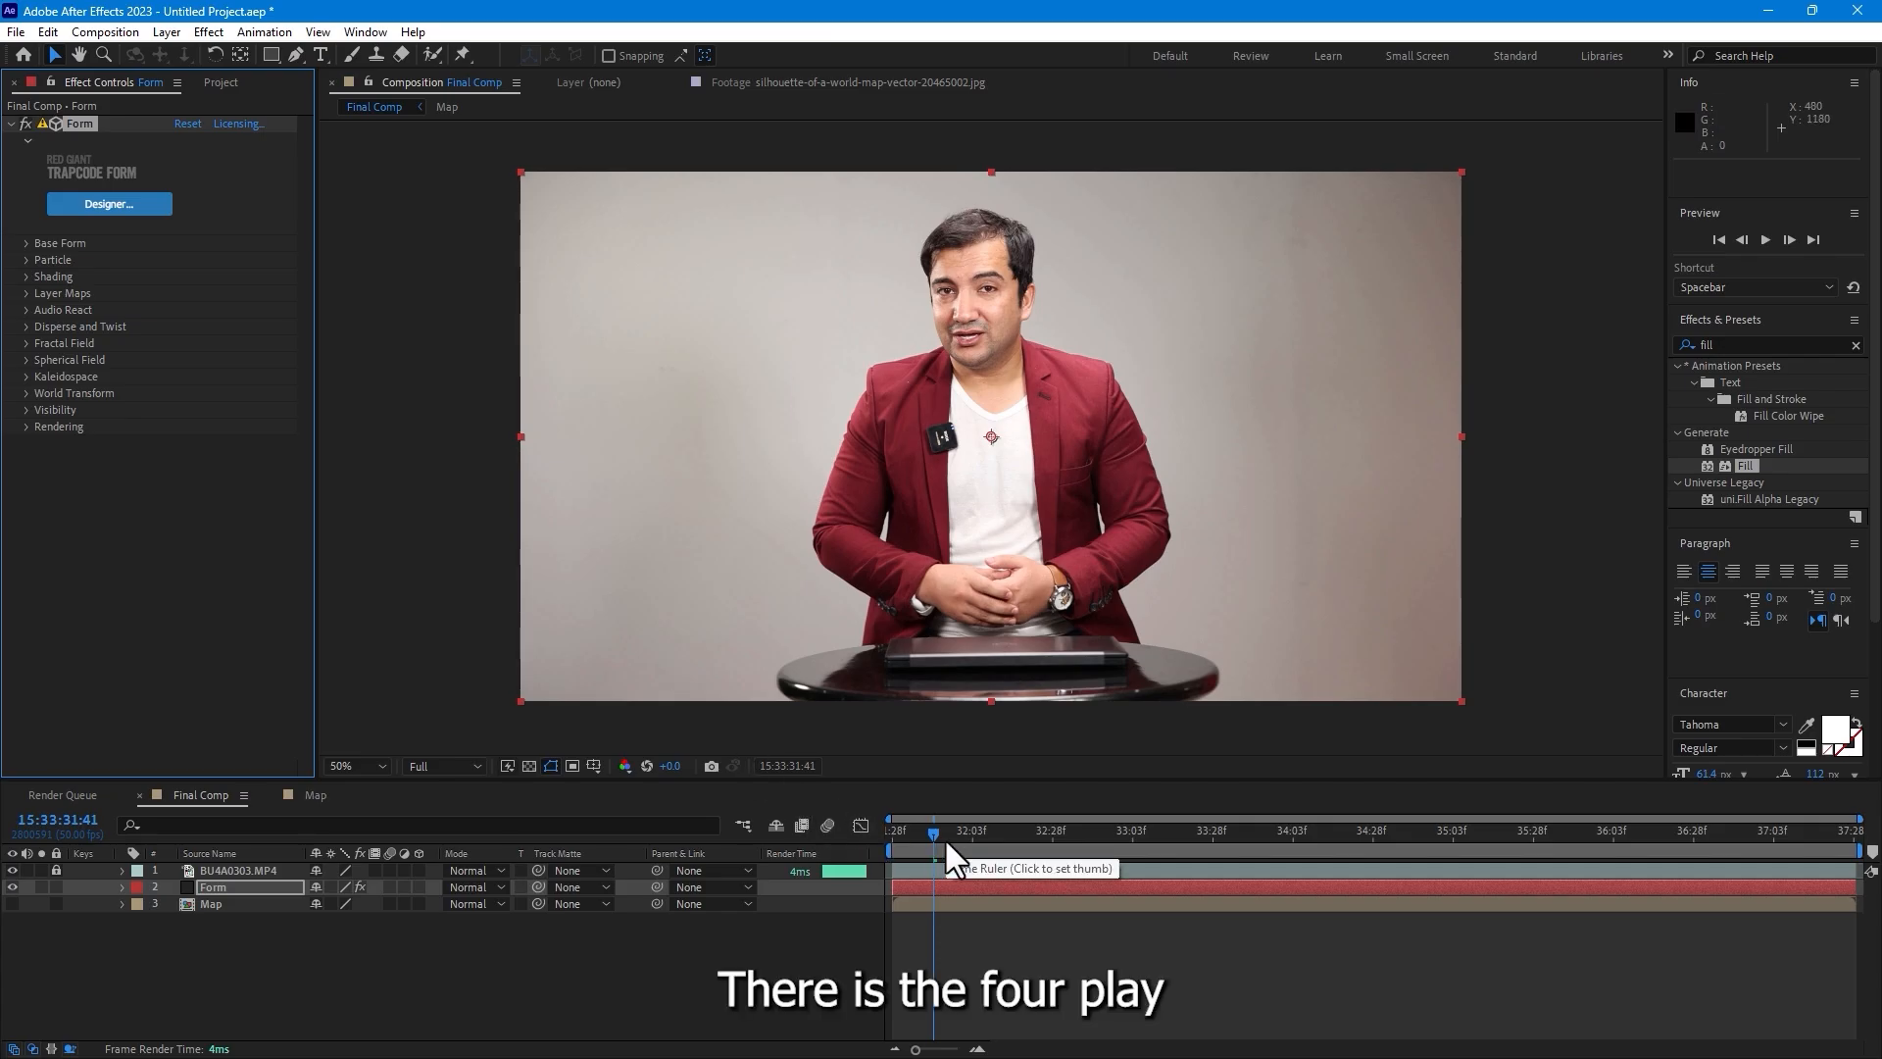
drag(213, 885, 220, 867)
mouse_move(961, 834)
mouse_down()
mouse_move(1091, 838)
mouse_move(969, 833)
mouse_up()
- Create a two-node camera with the 24mm preset in Final Comp
right_click(655, 975)
mouse_move(701, 732)
click(1006, 826)
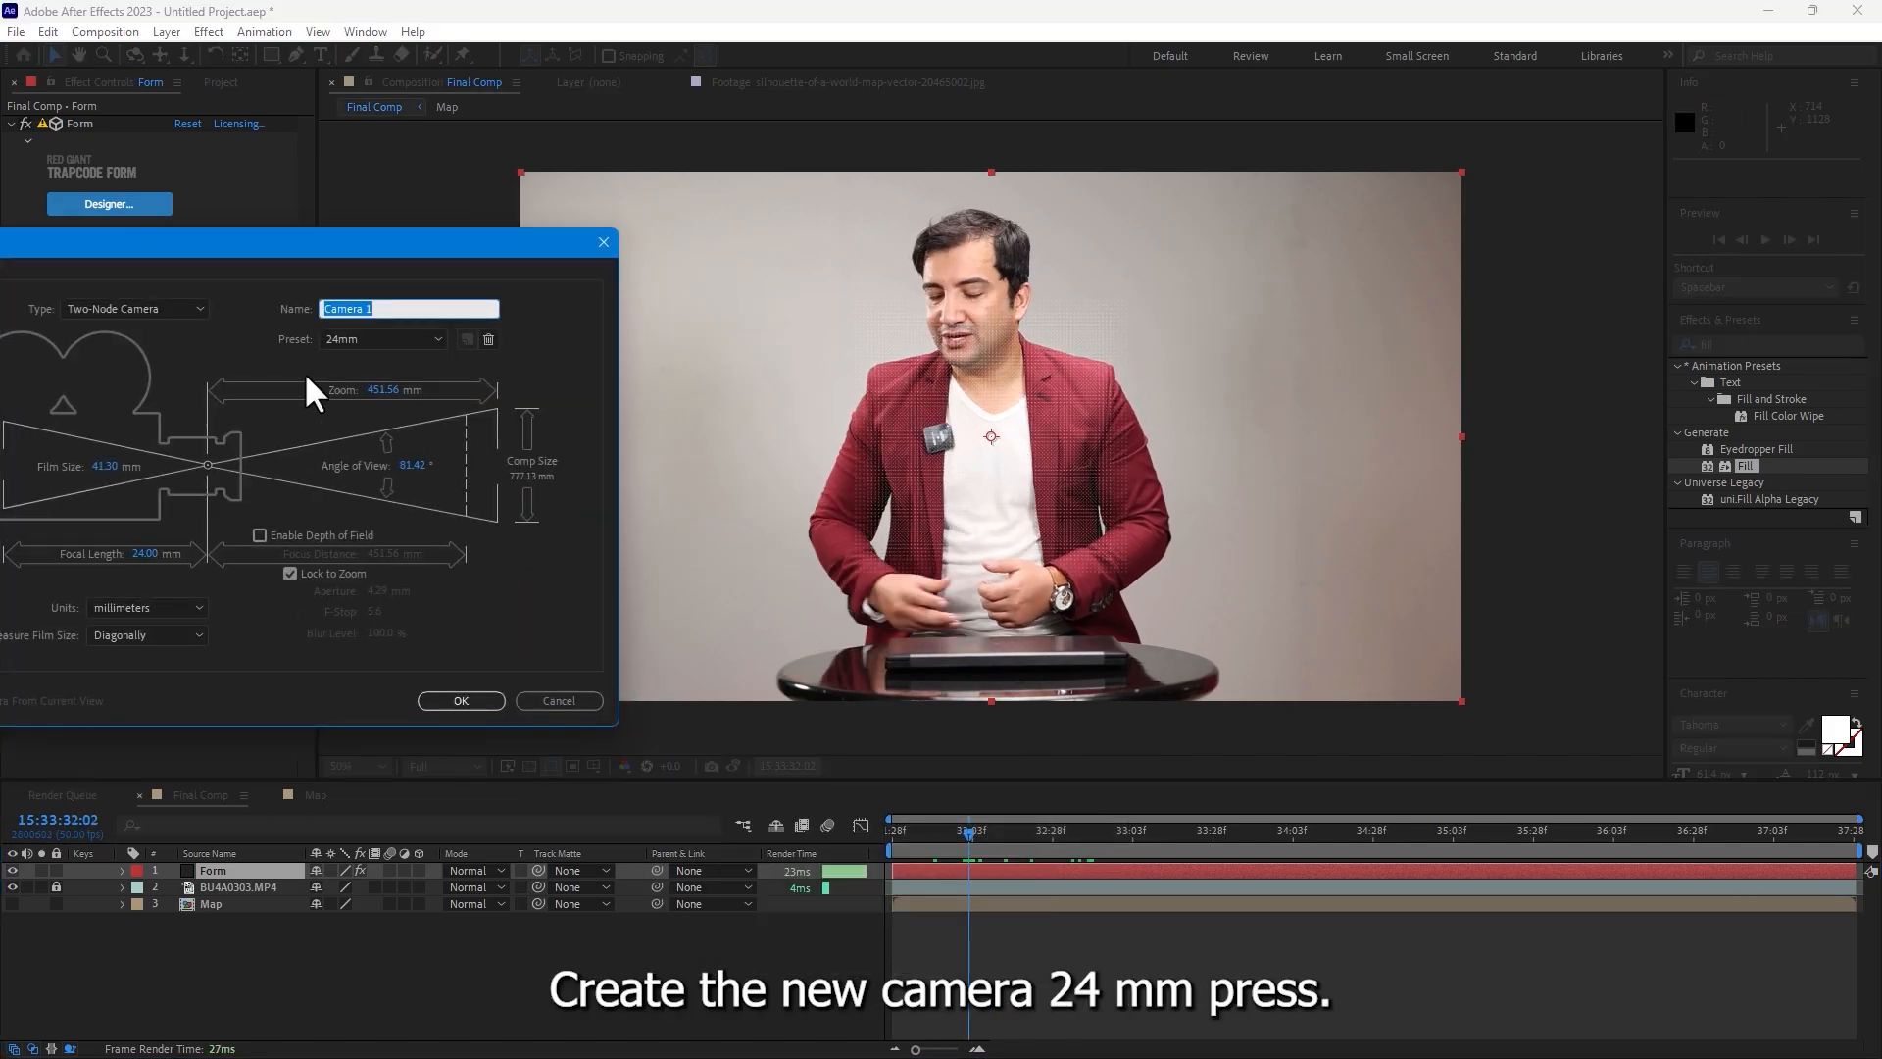
click(453, 701)
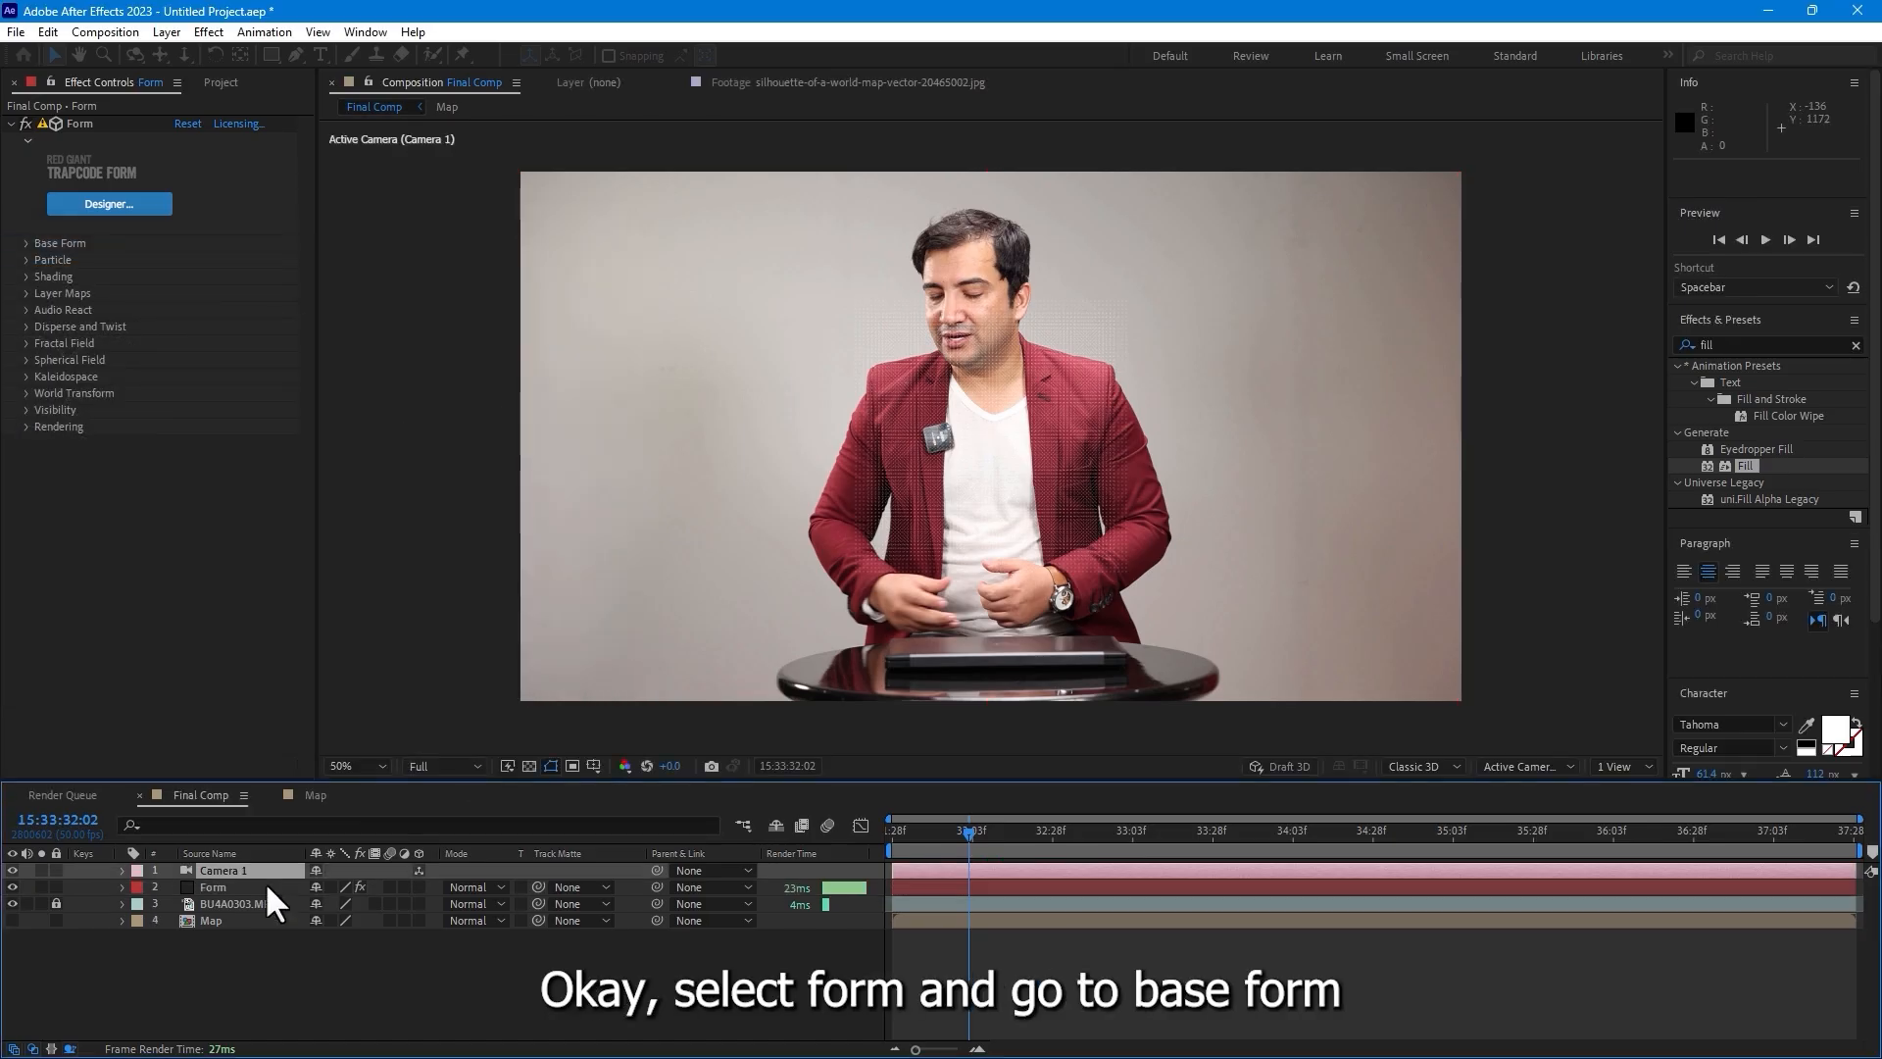
- Change the Form layer's Base Form to Sphere - Layered and set Sphere Layers to 1
click(214, 886)
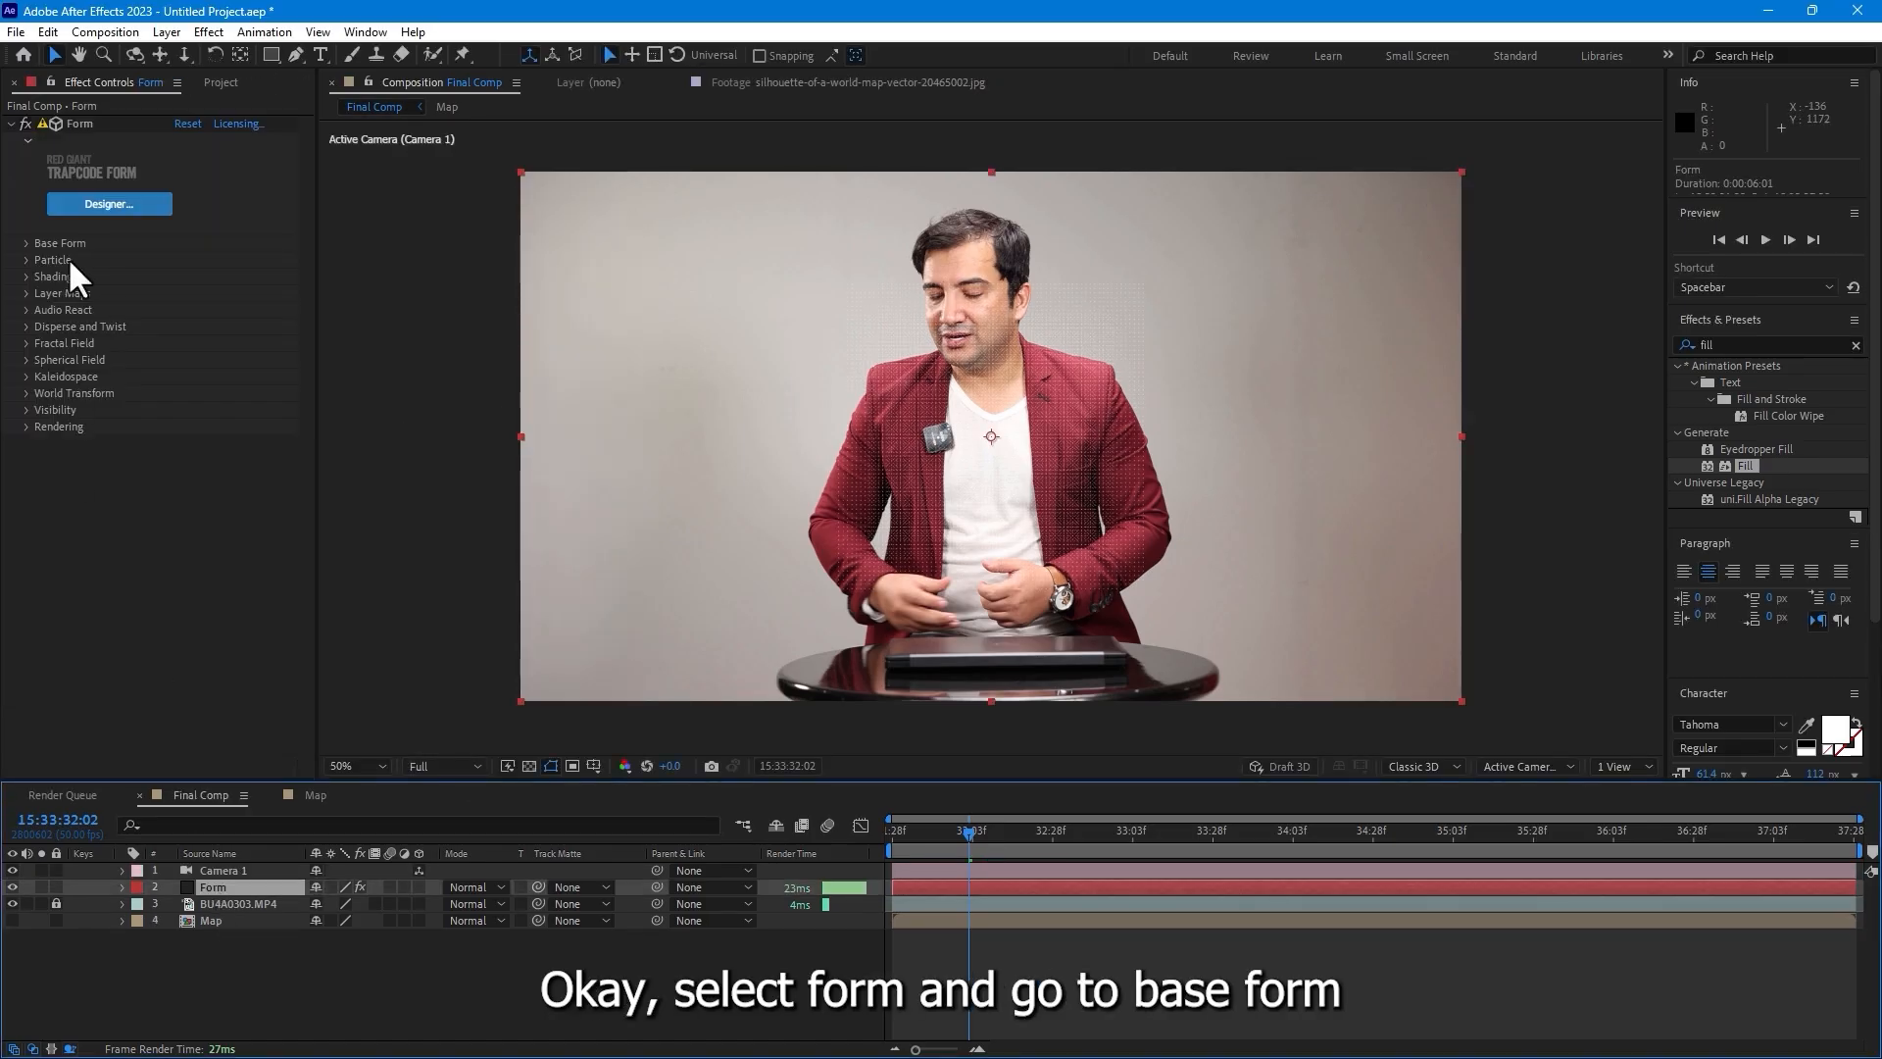
click(26, 243)
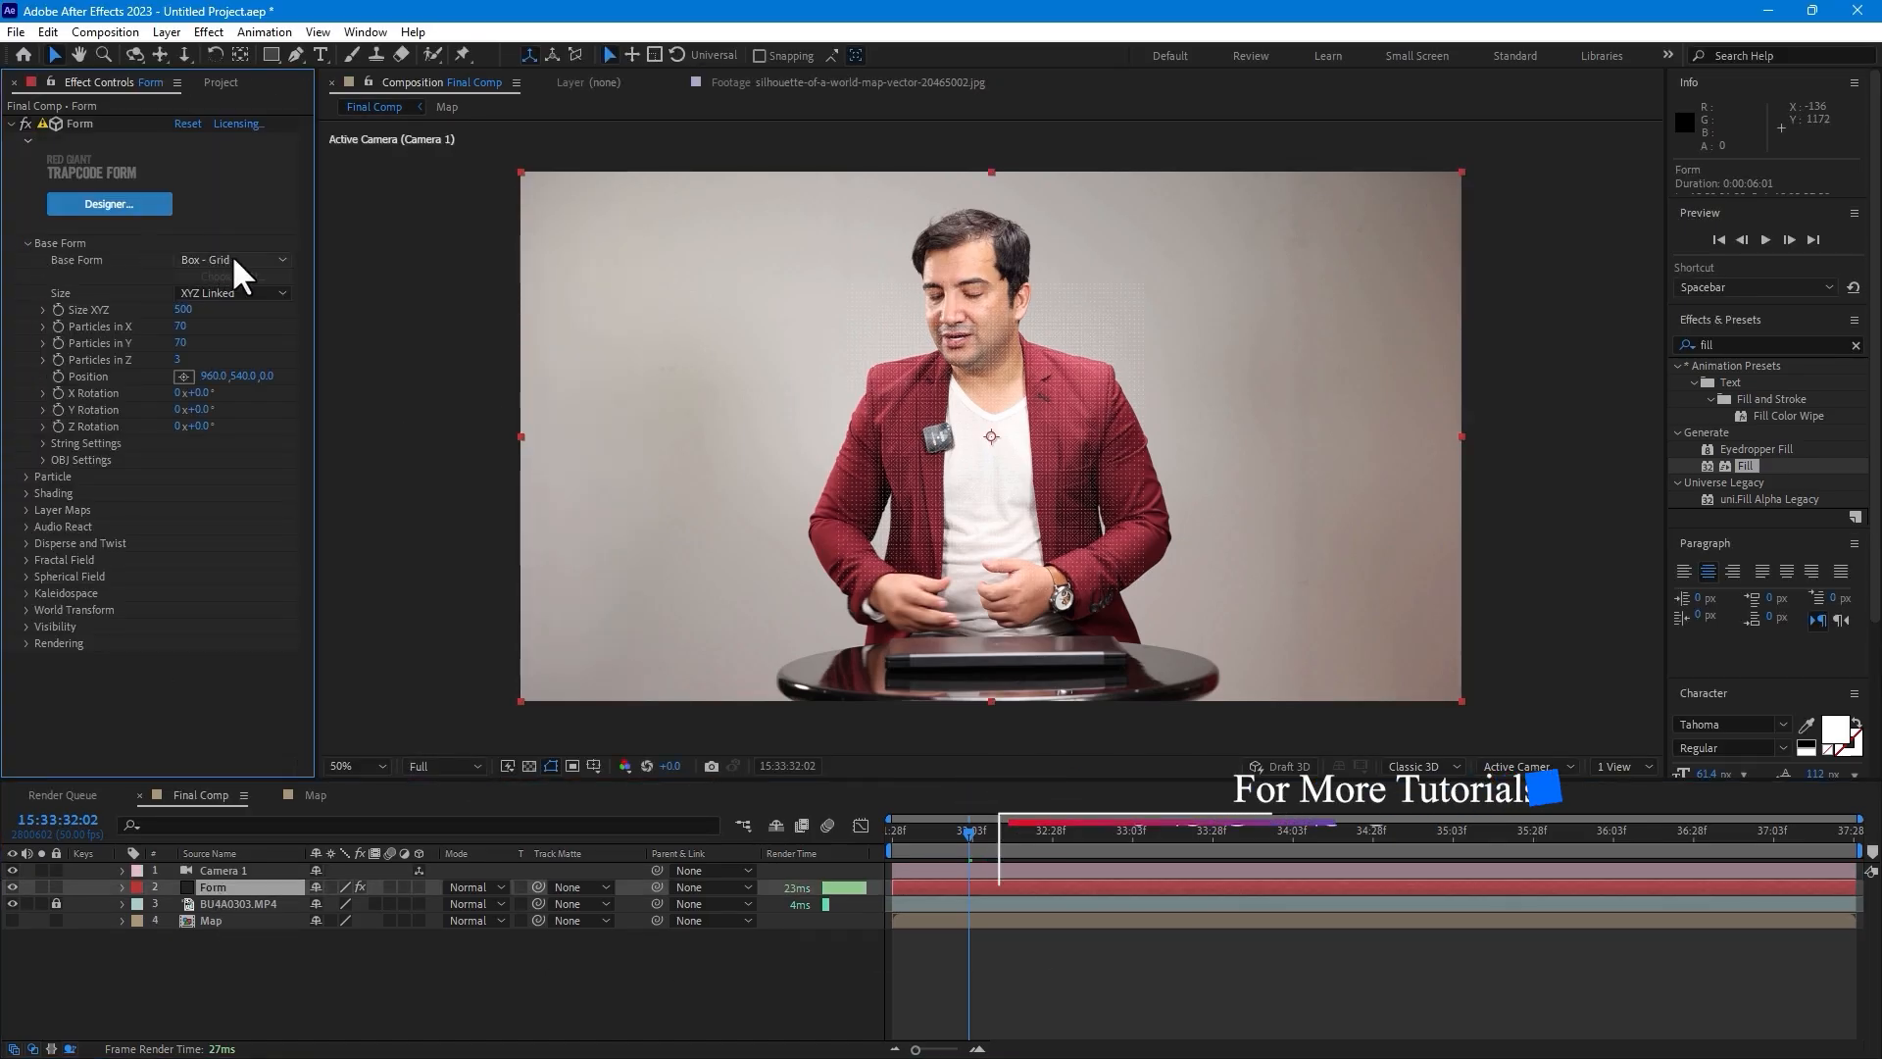
click(232, 257)
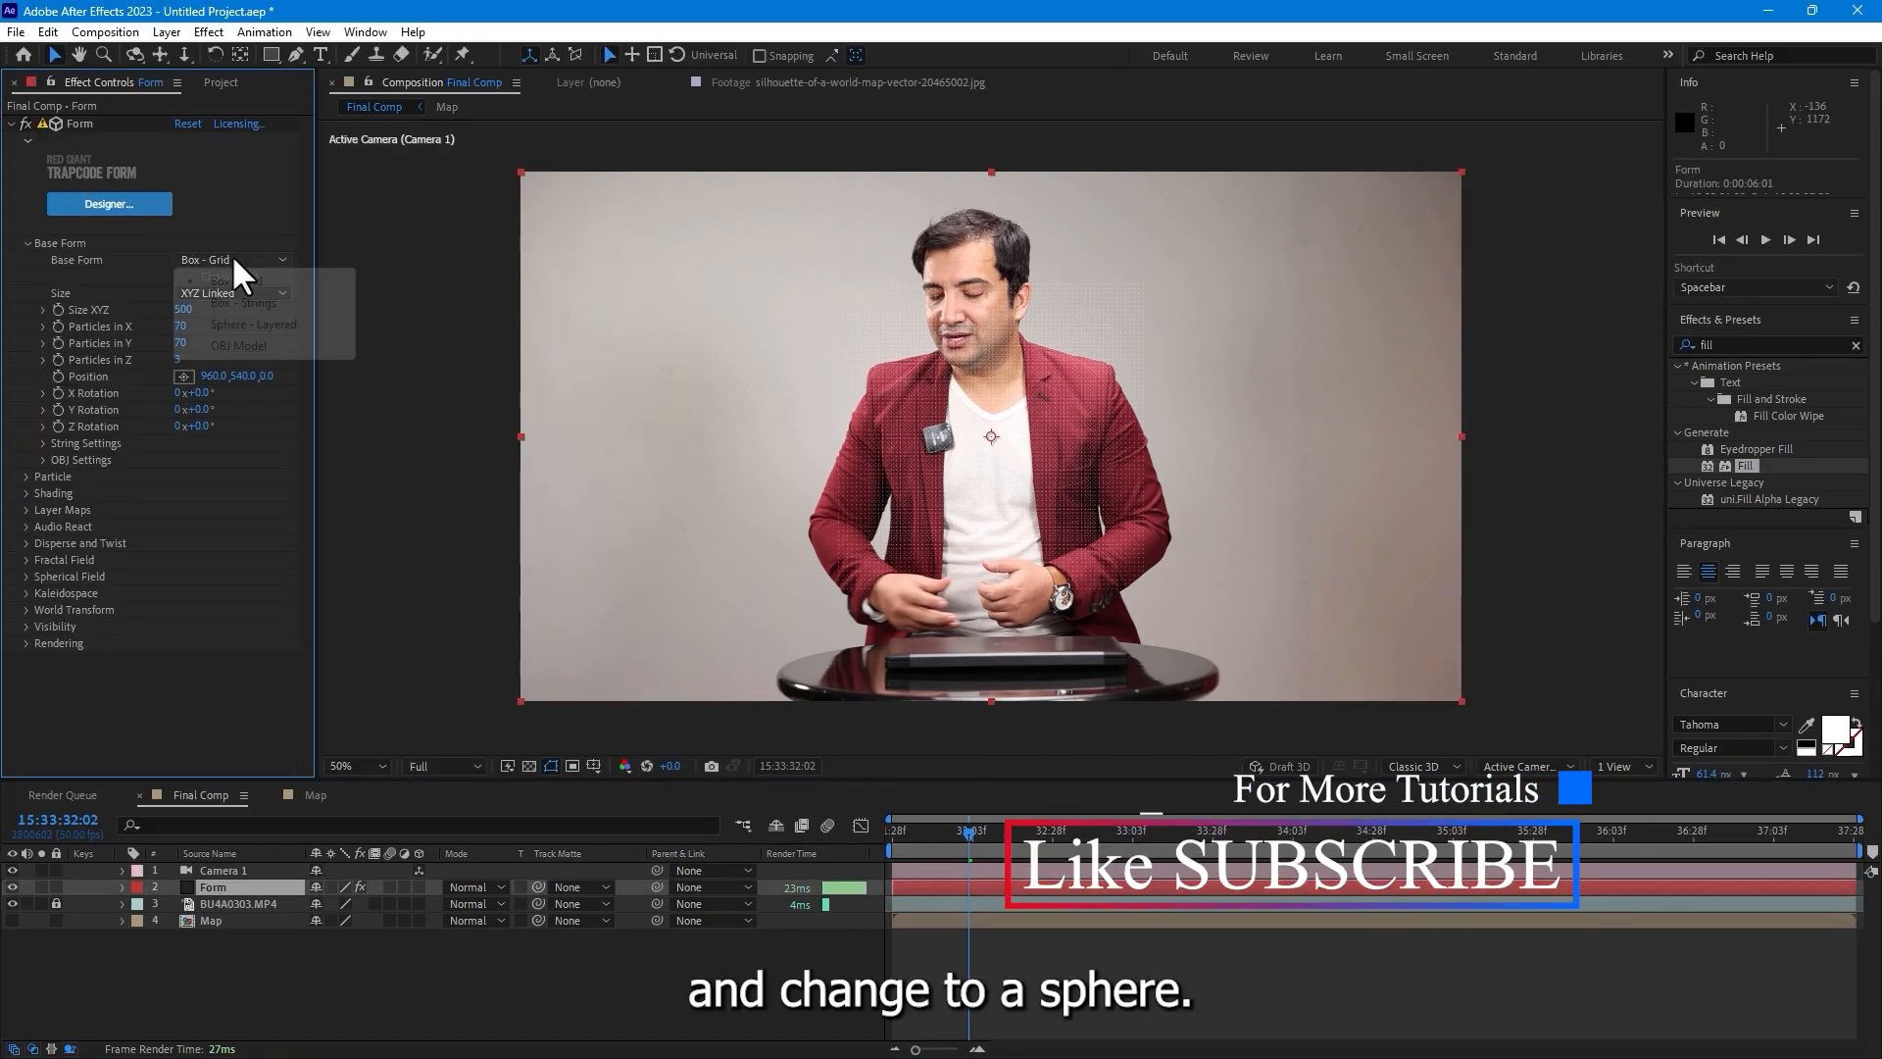
click(267, 327)
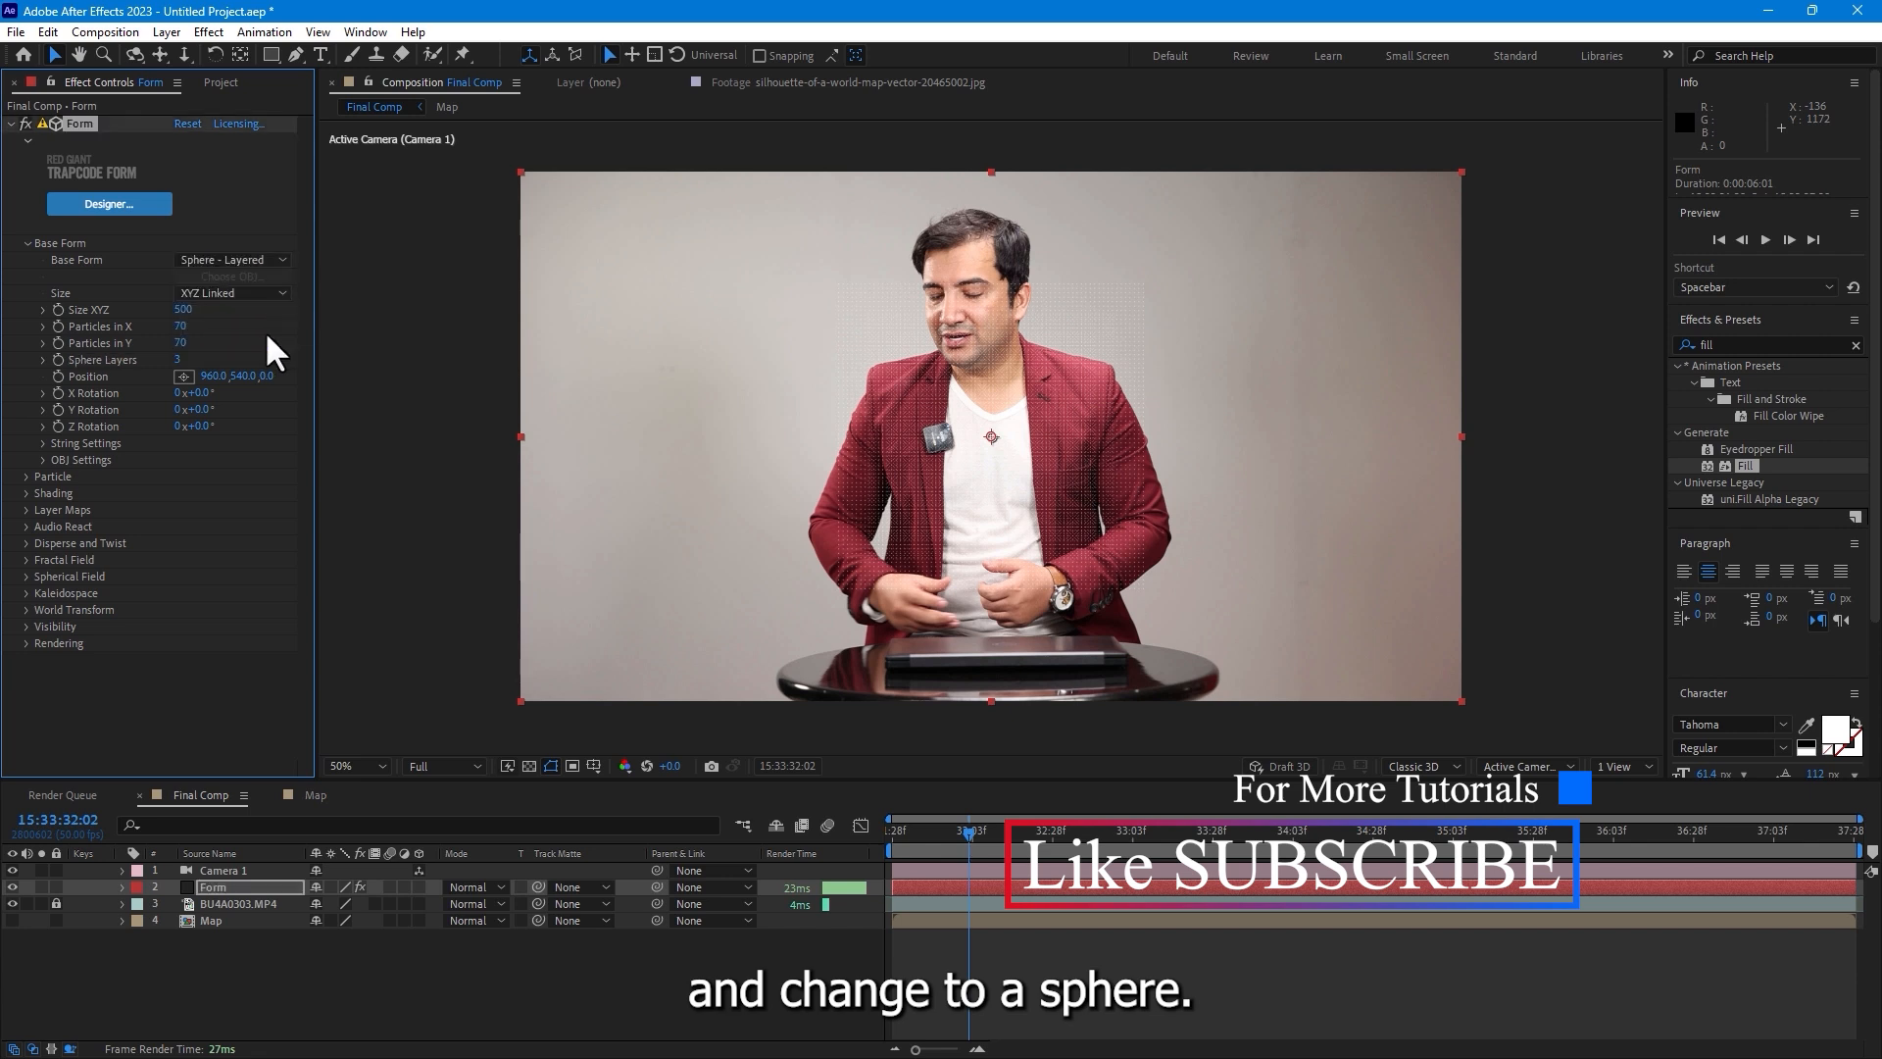
click(179, 358)
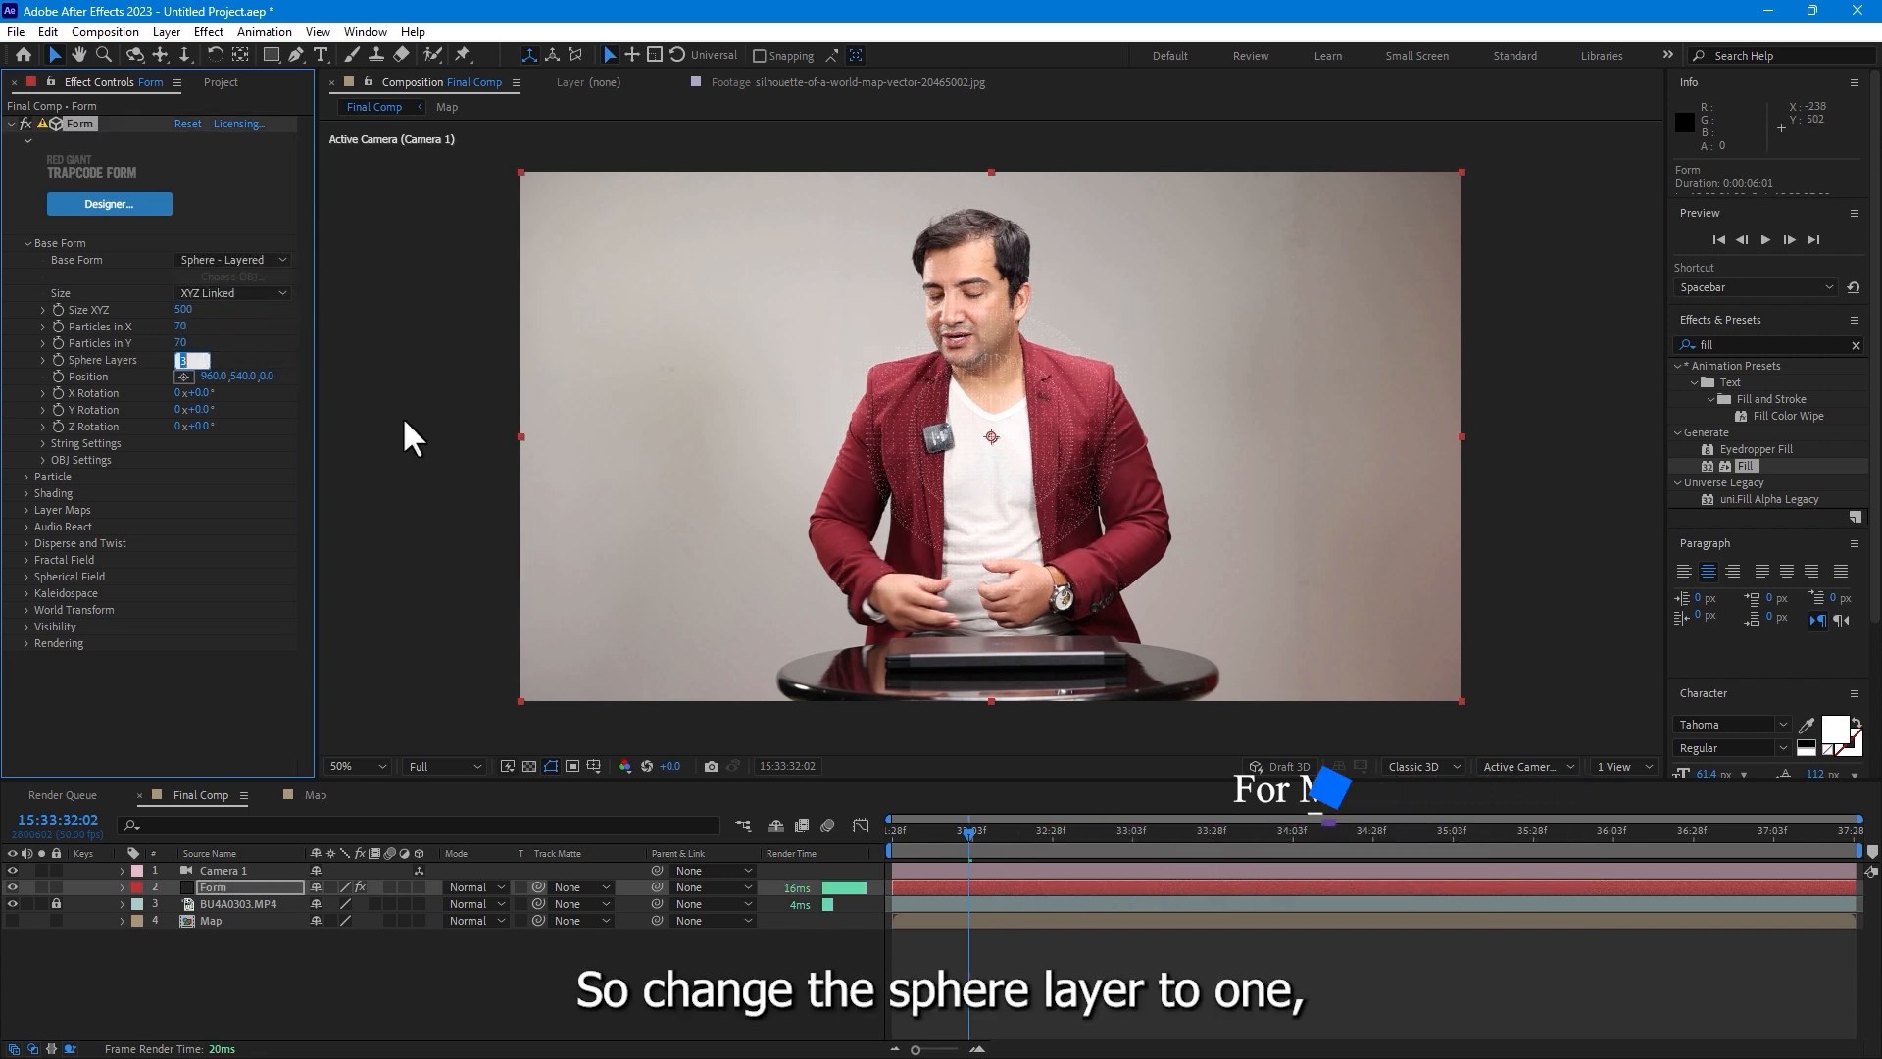
text(1)
key(Return)
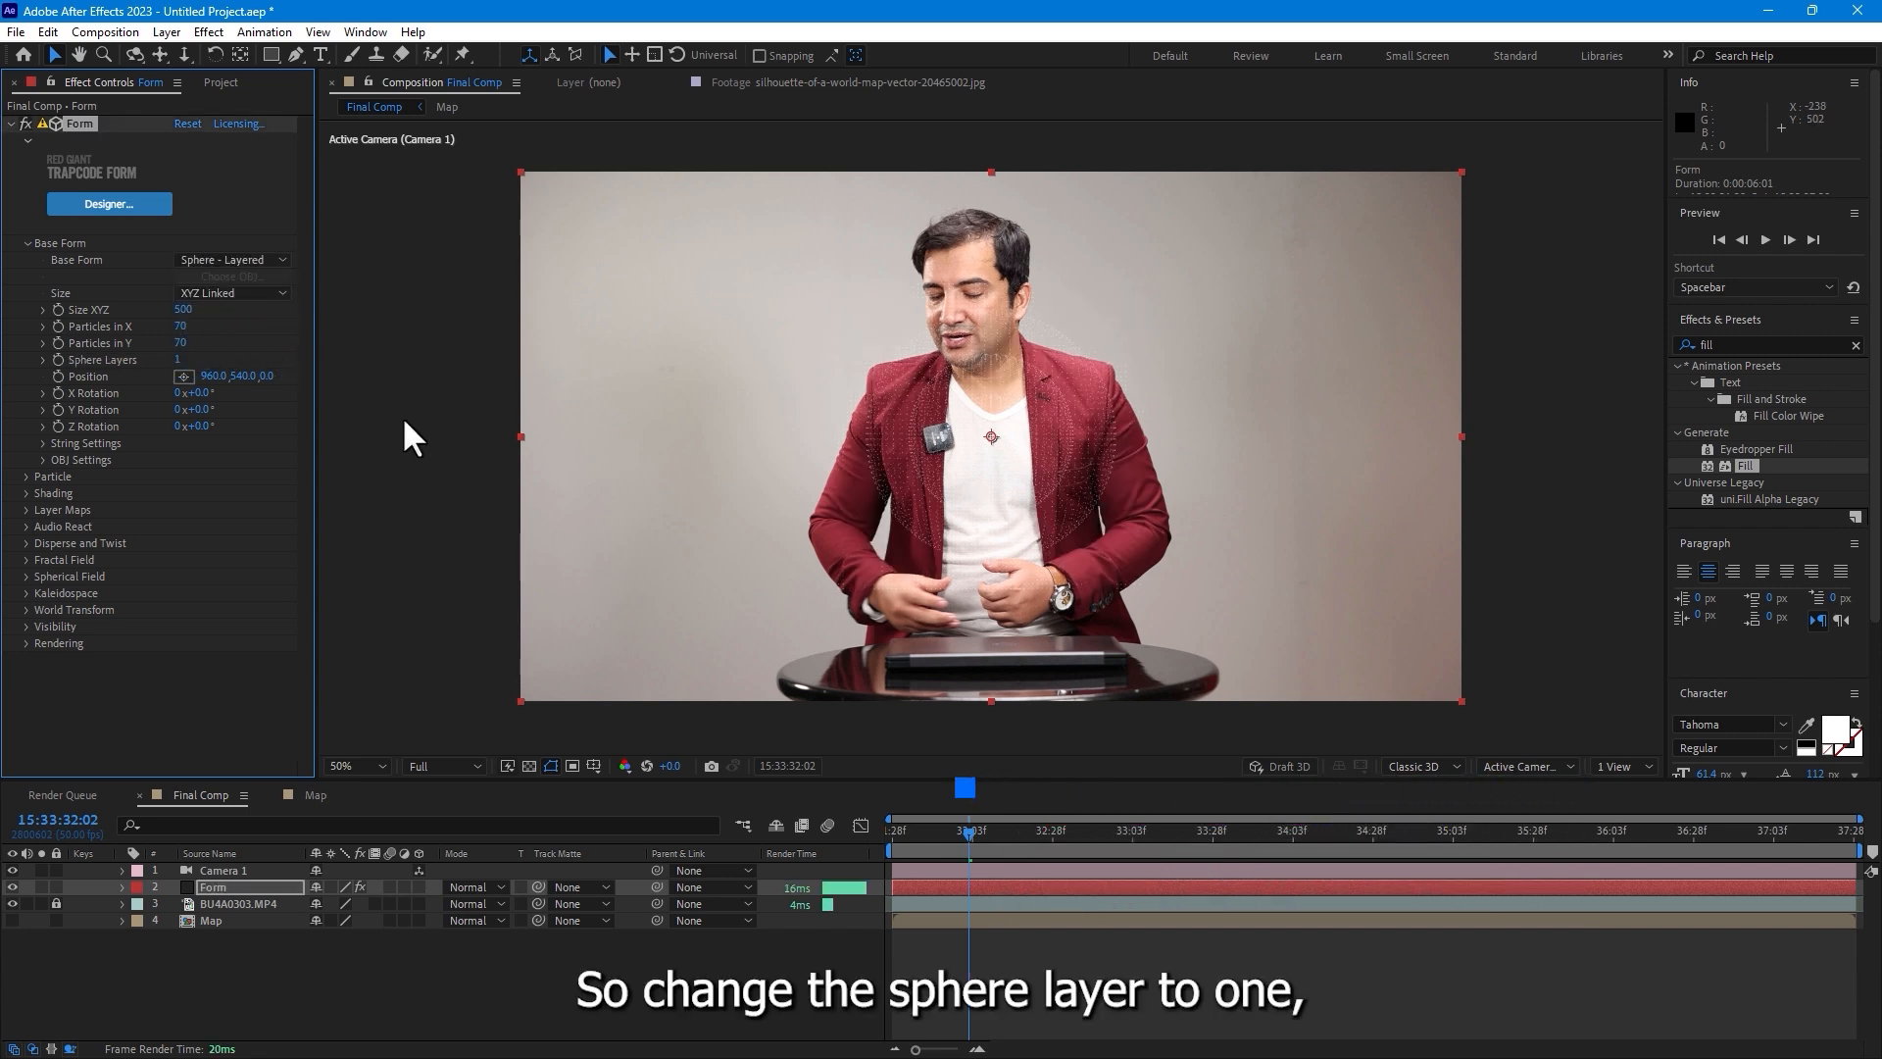
- Increase the Form effect's particle size to 2
click(26, 476)
scroll(22, 473, down, 1)
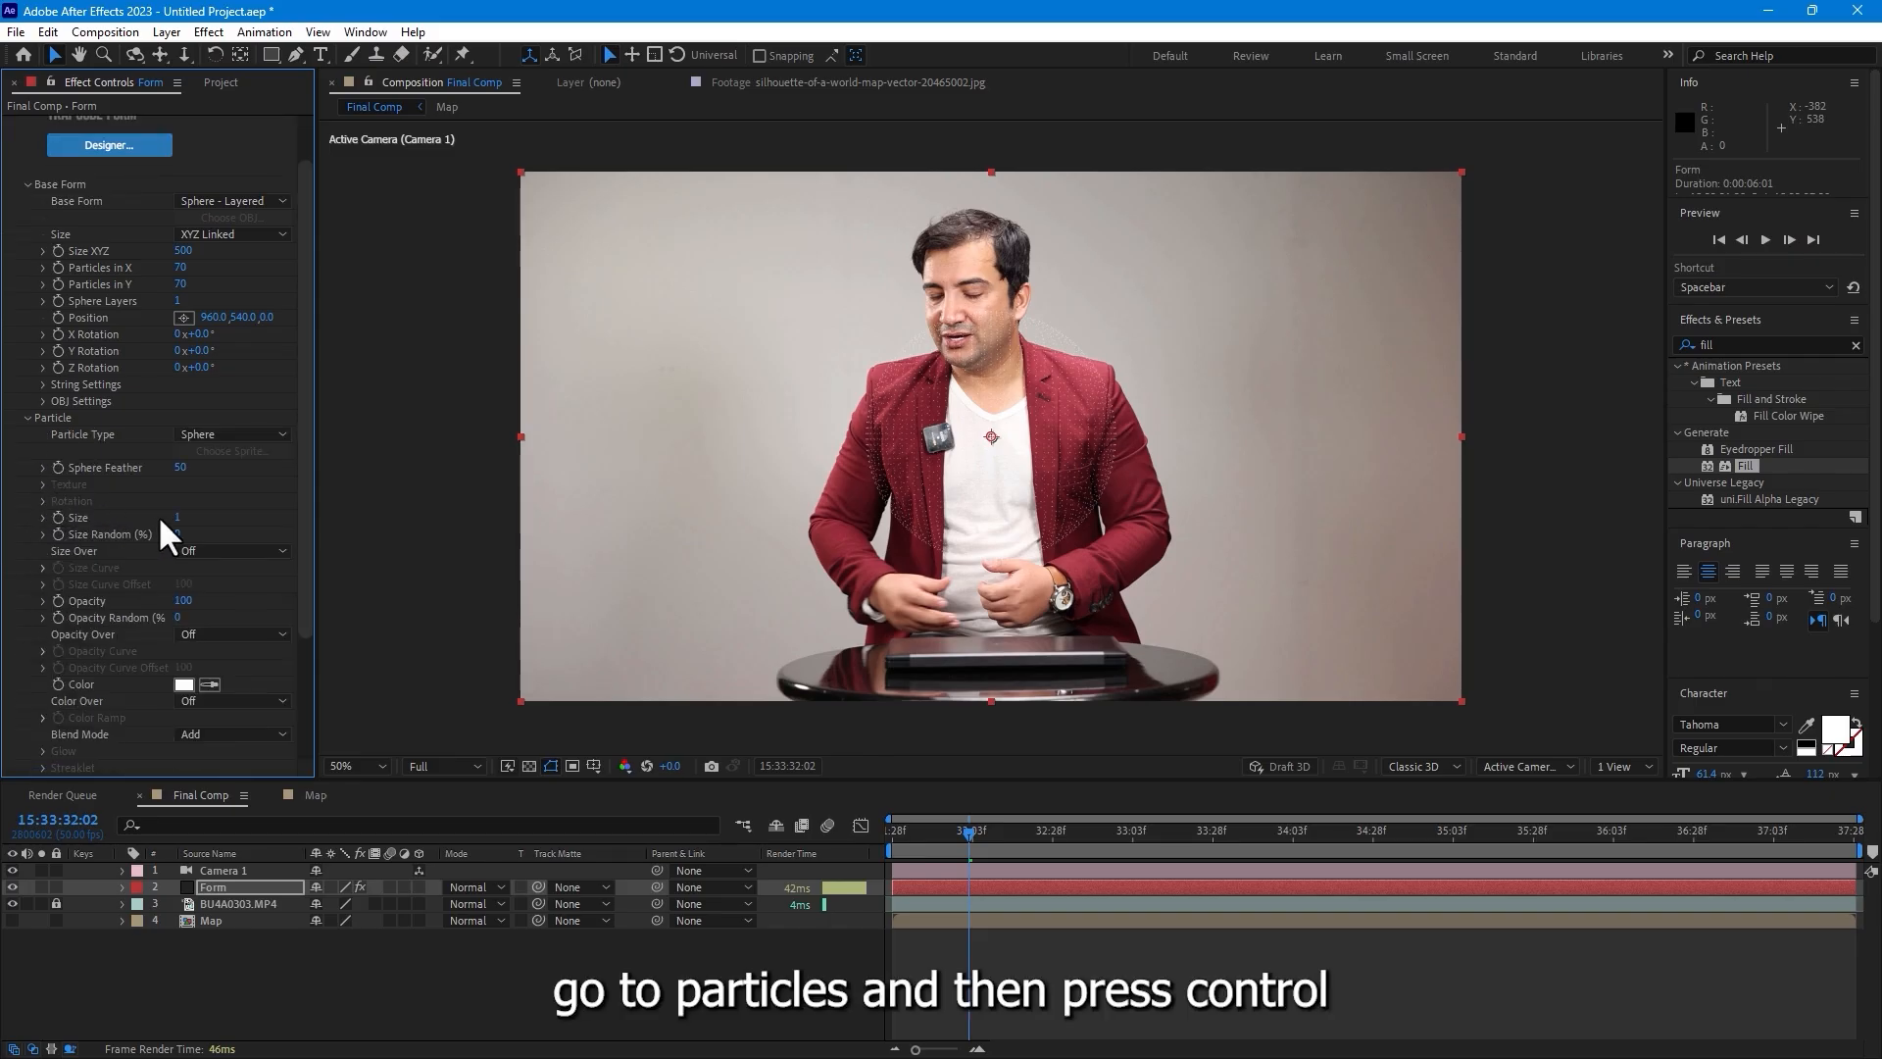
drag(178, 516, 249, 516)
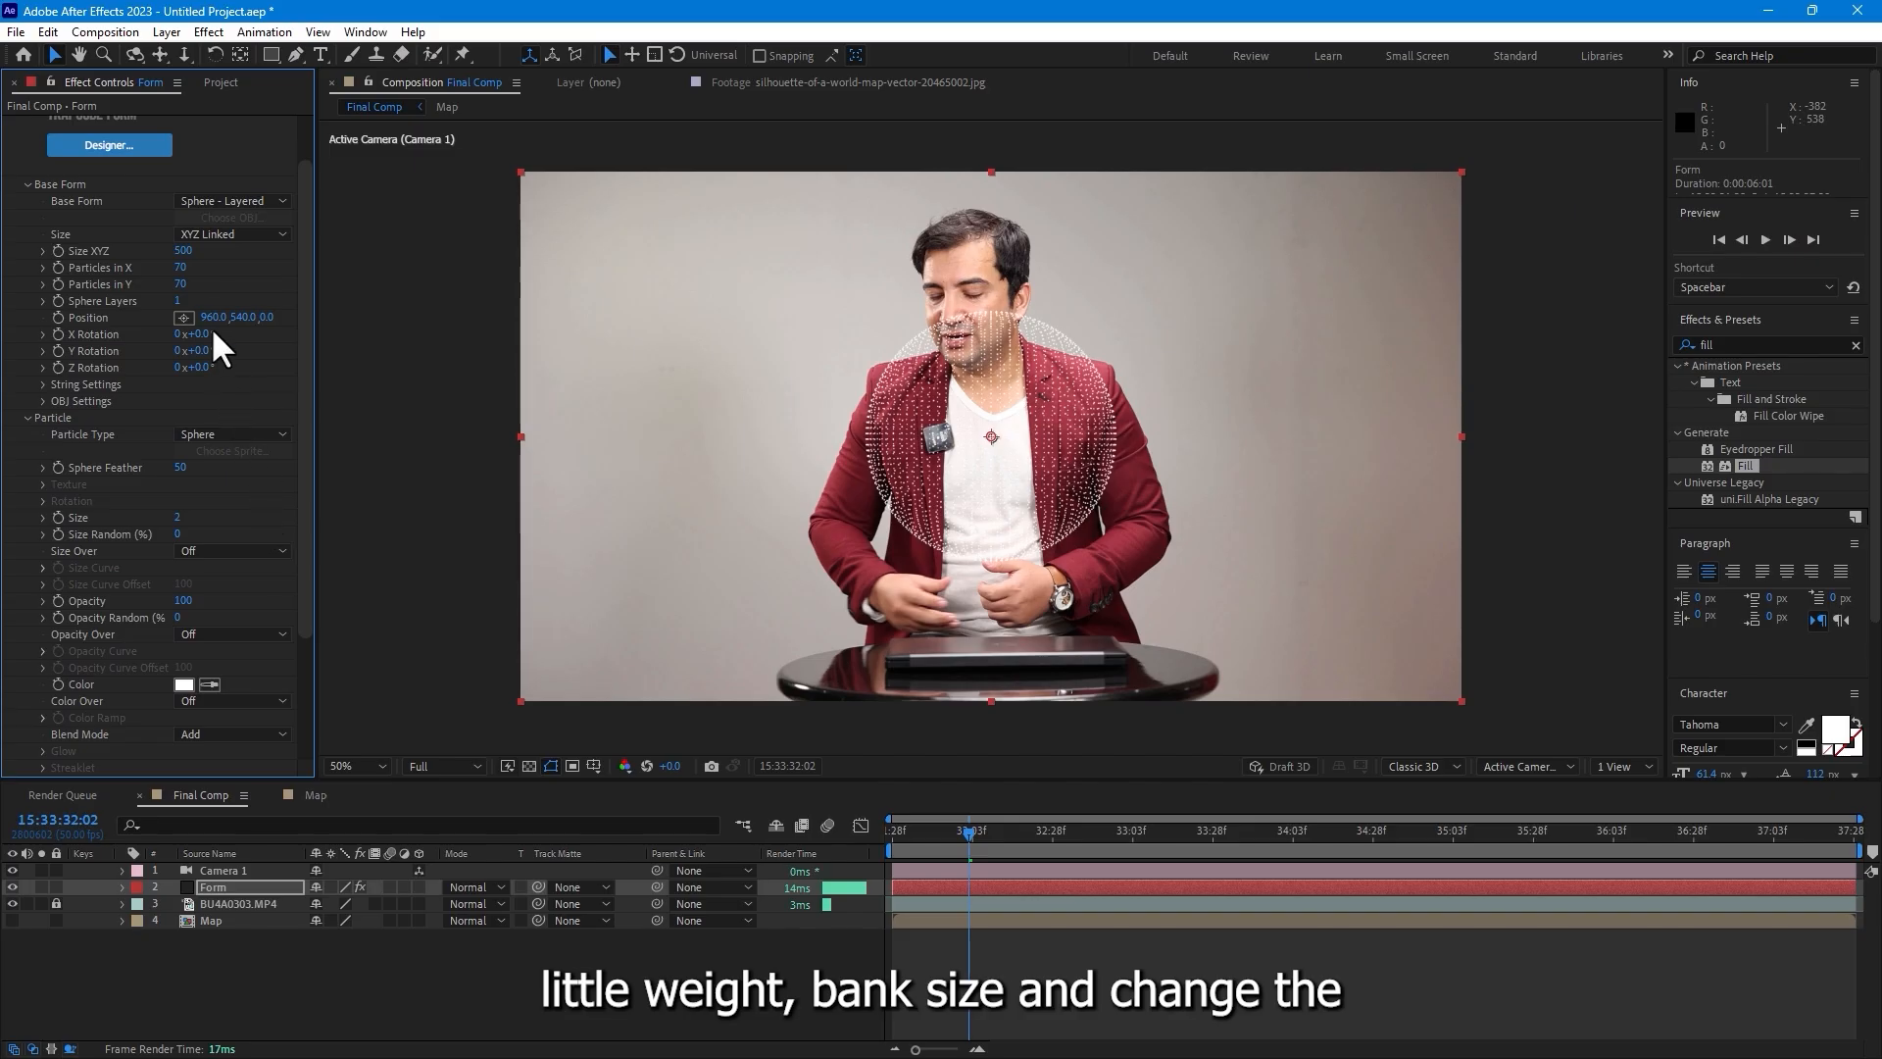
- Set the sphere's Particles in X and Particles in Y to 200 each
click(182, 267)
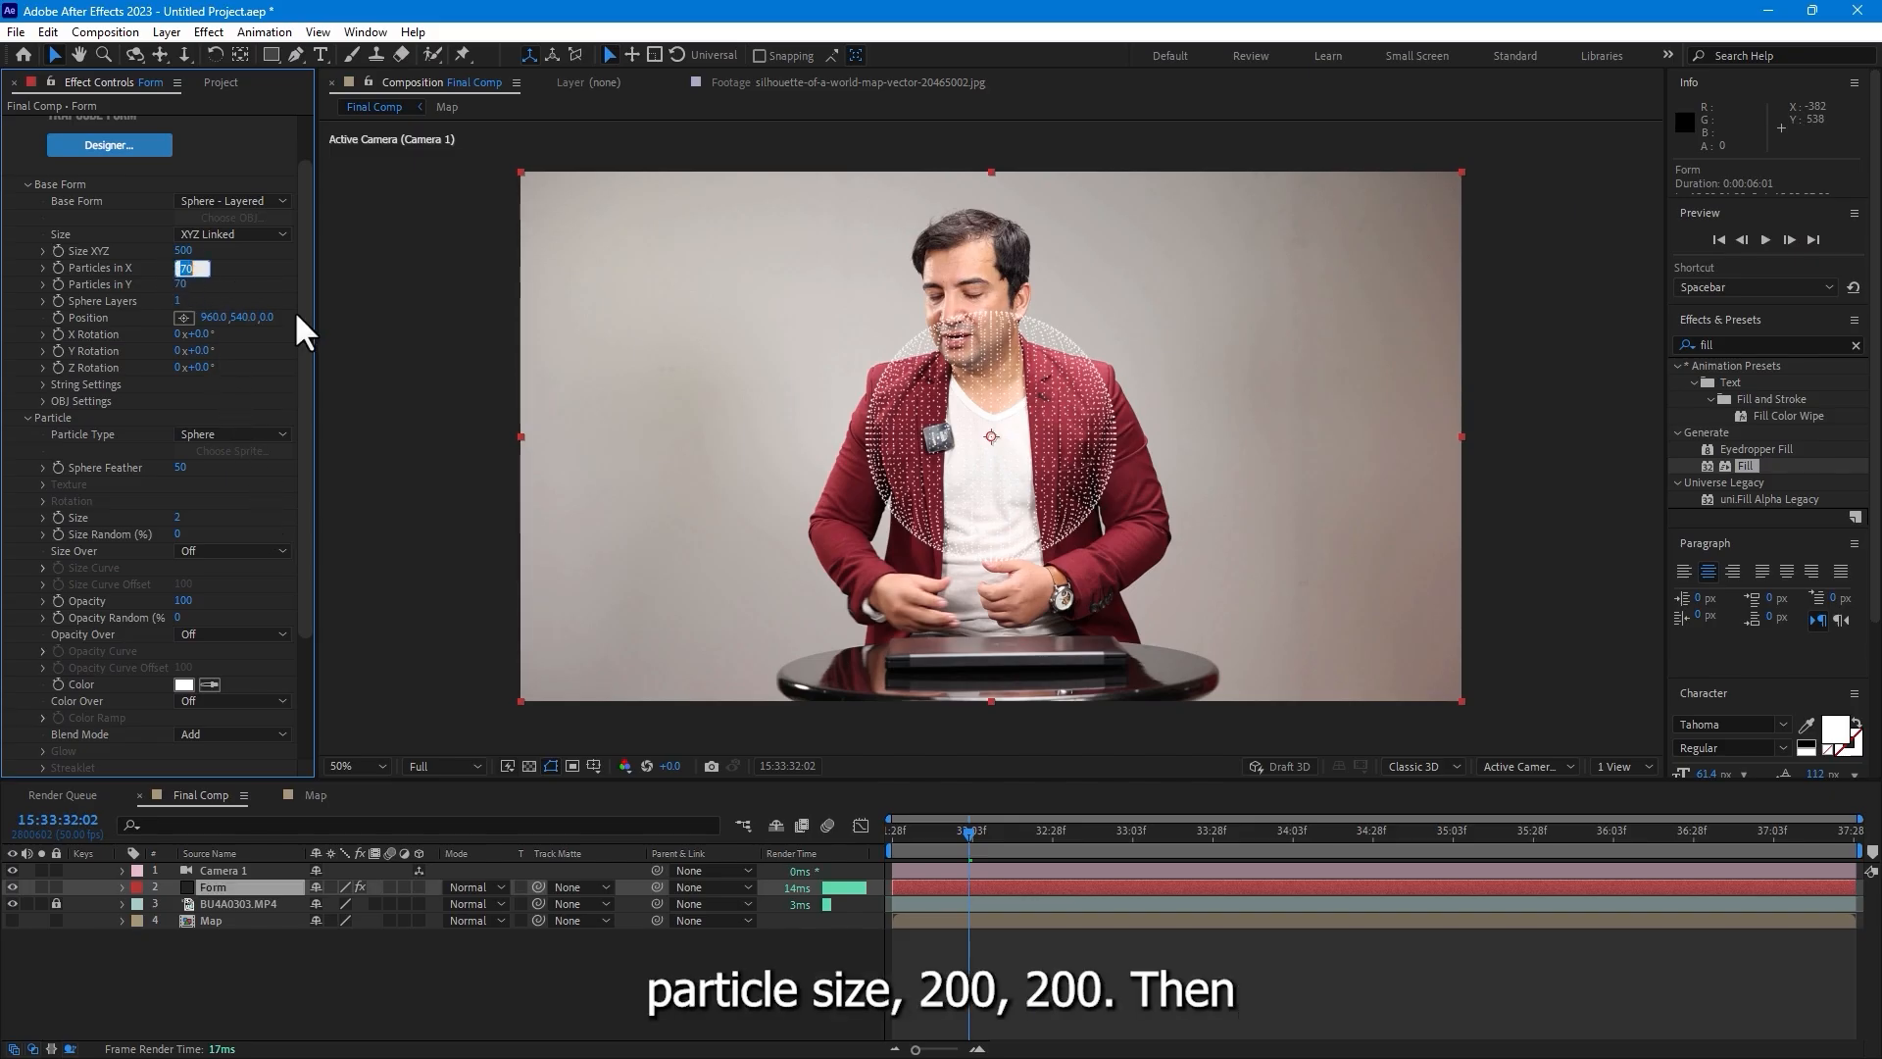
text(200)
key(Tab)
text(200)
key(Return)
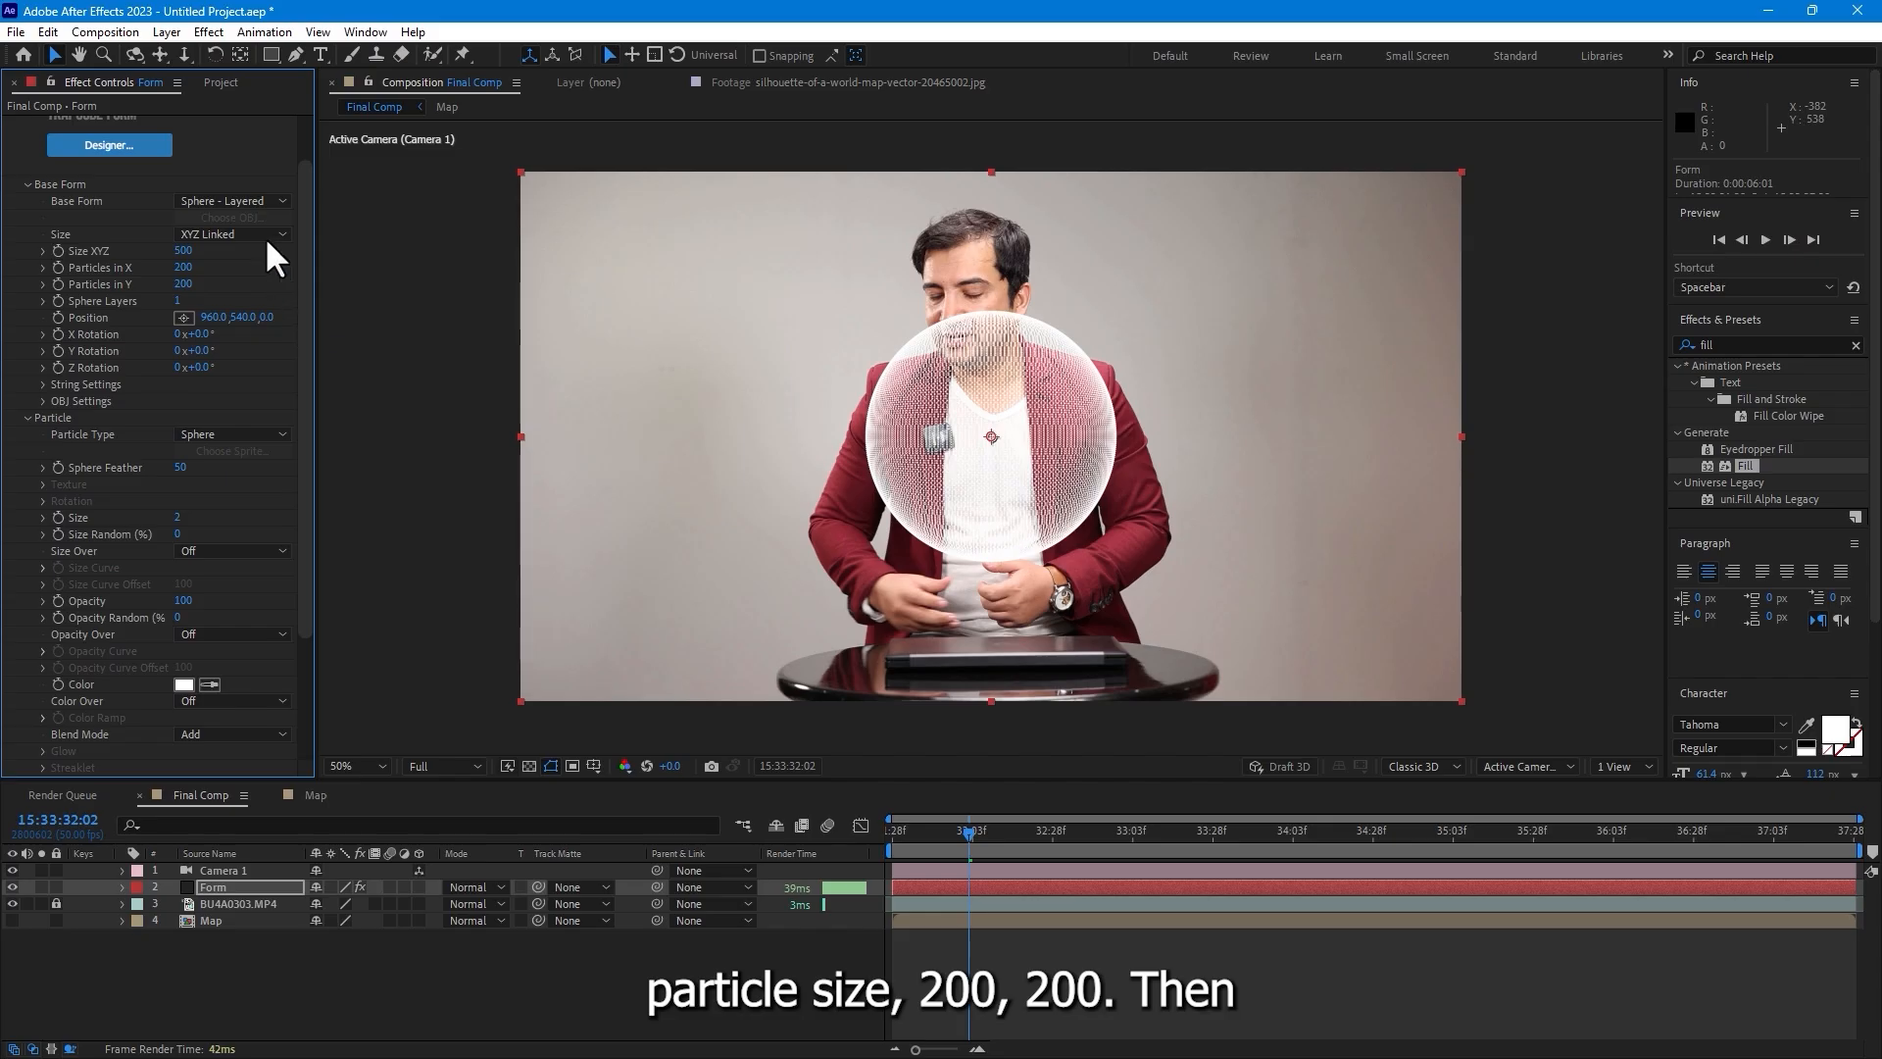
- Reduce the sphere's Size XYZ to 460 and move it beside the presenter's head, at about 398, 338
mouse_move(185, 251)
mouse_down()
mouse_move(218, 253)
mouse_move(200, 257)
mouse_up()
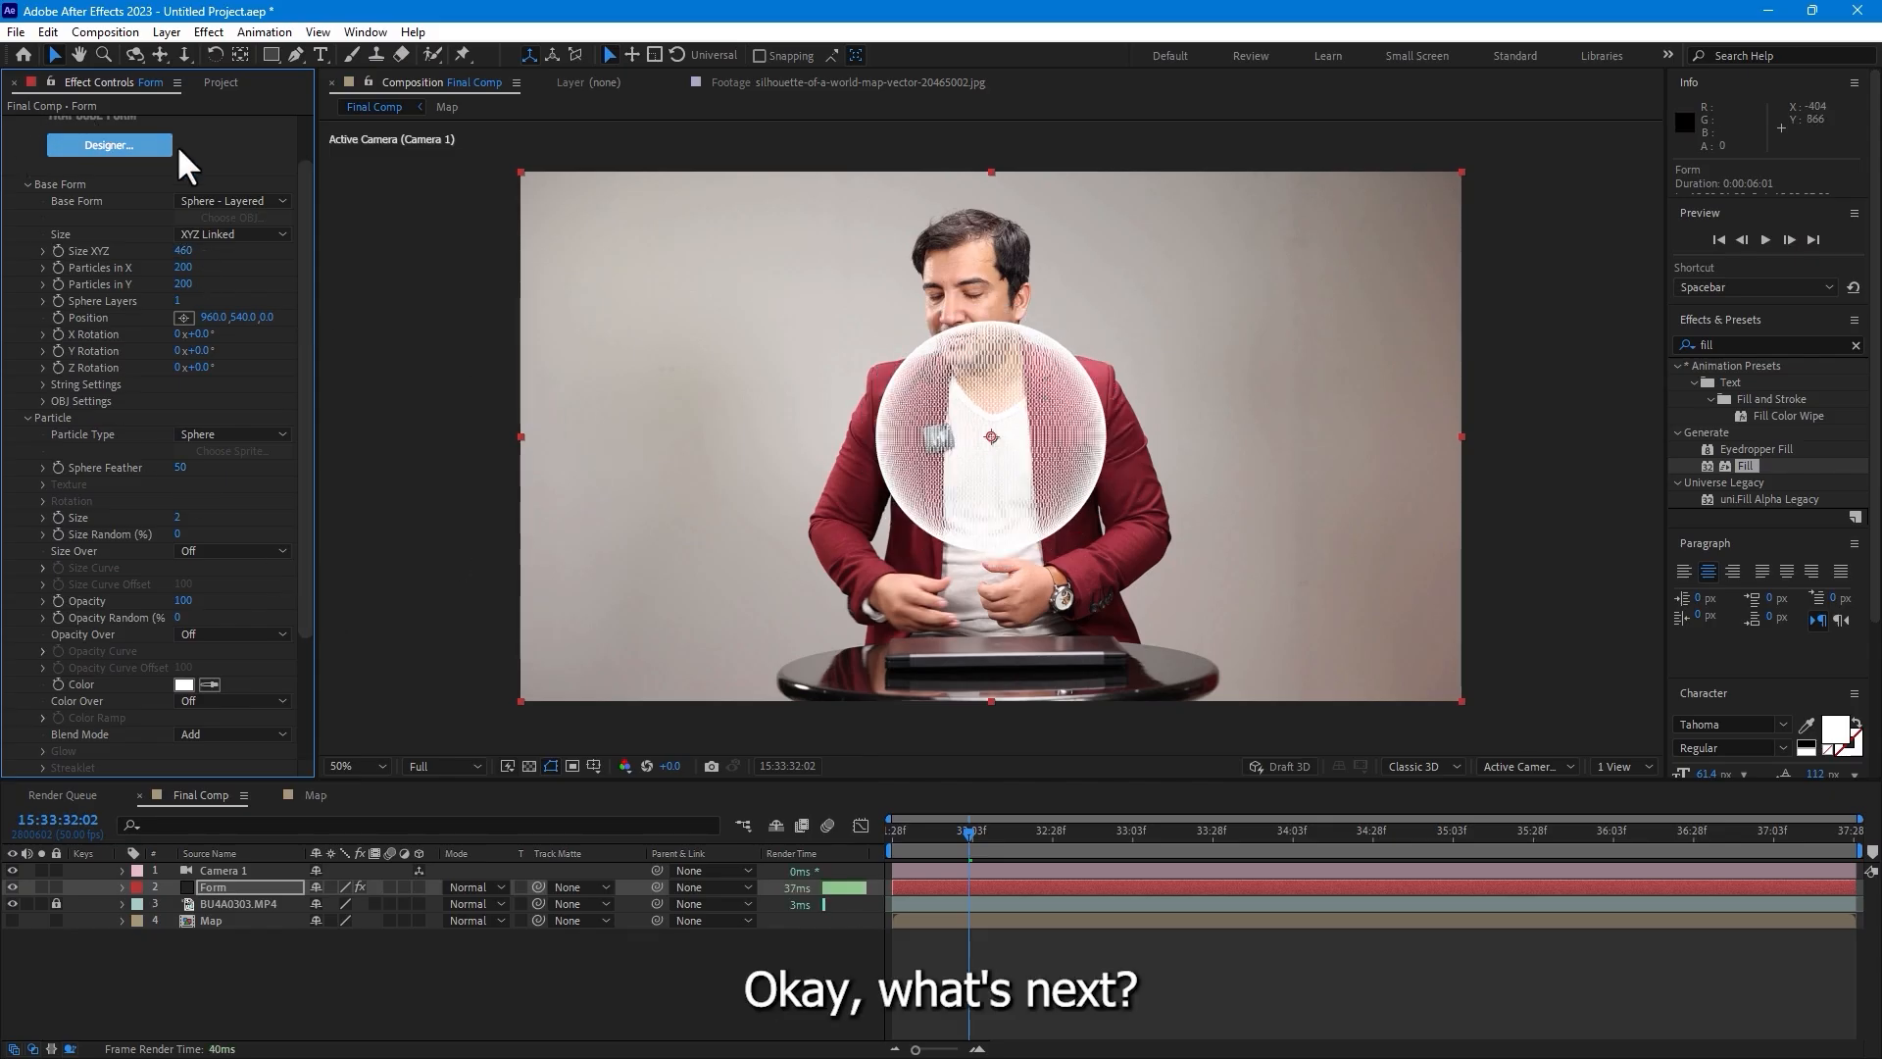
scroll(177, 144, up, 2)
drag(990, 436, 715, 339)
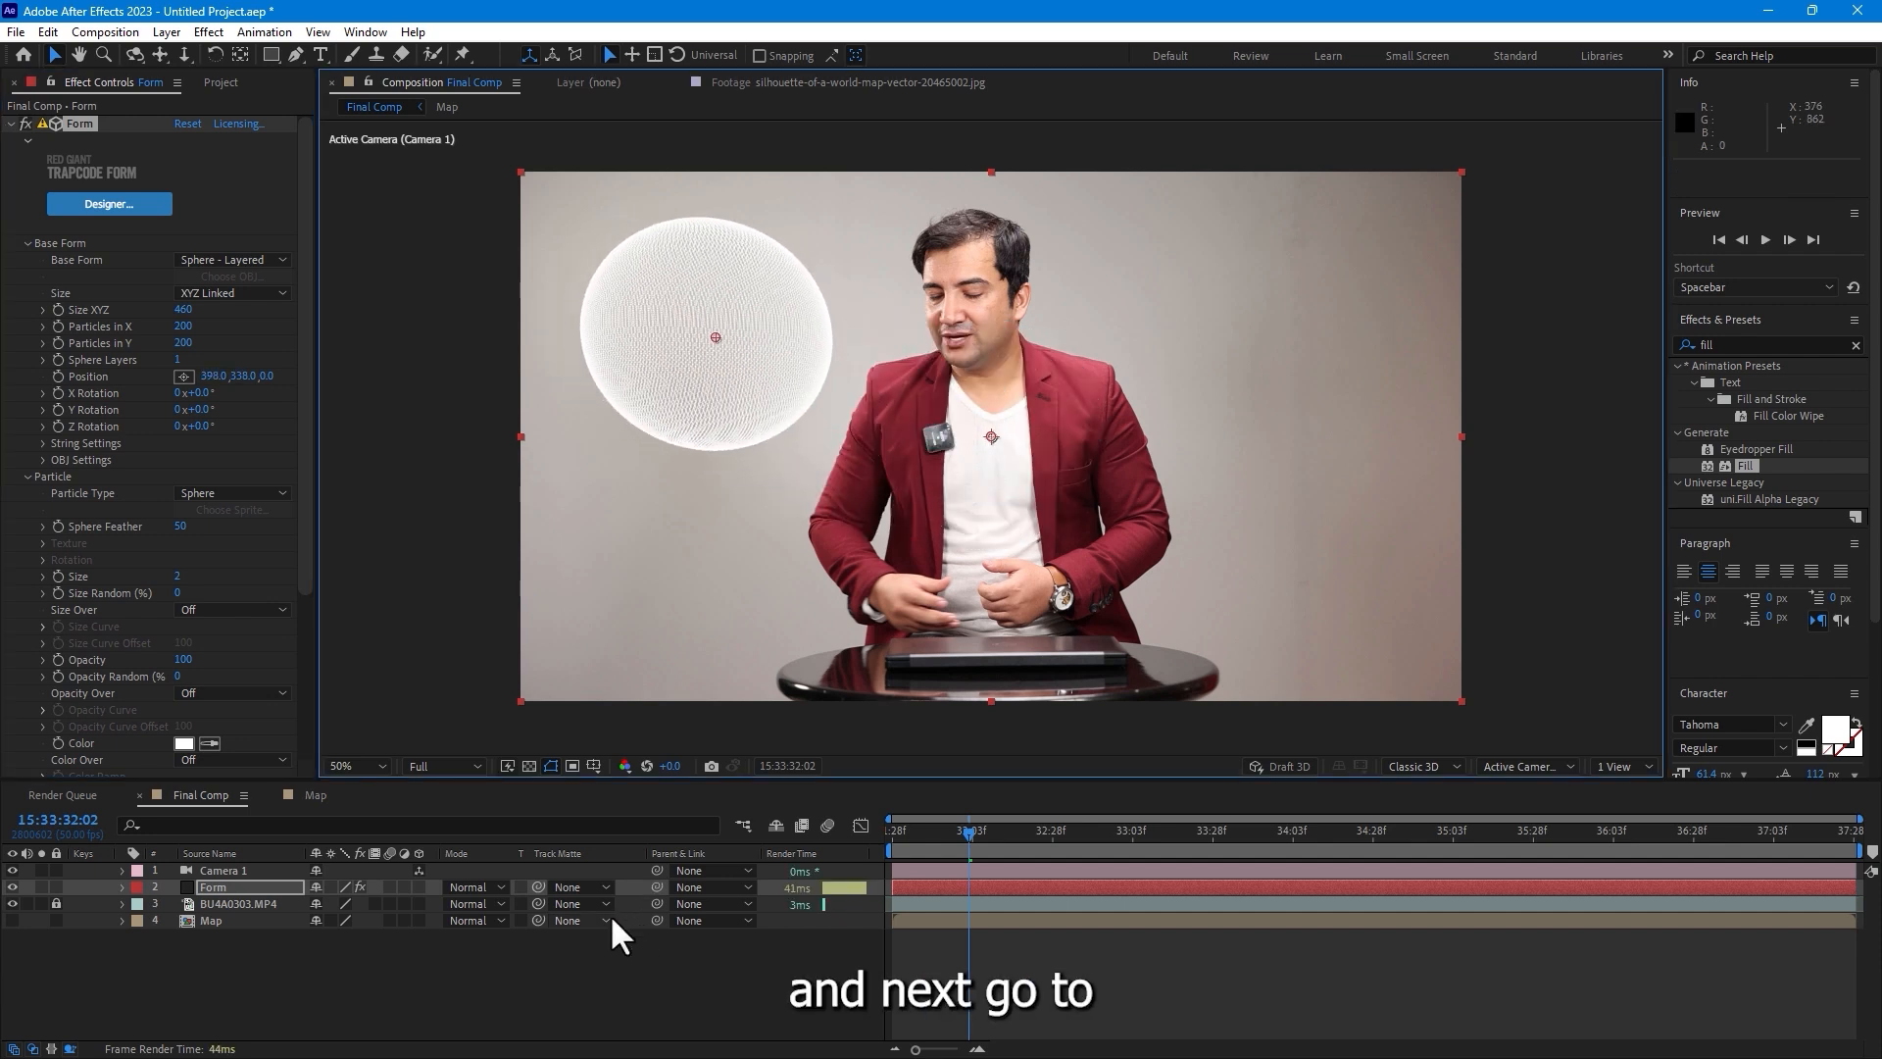
- In Form's Color and Alpha layer map, use the Map layer with functionality RGBA to RGBA
drag(302, 451, 326, 749)
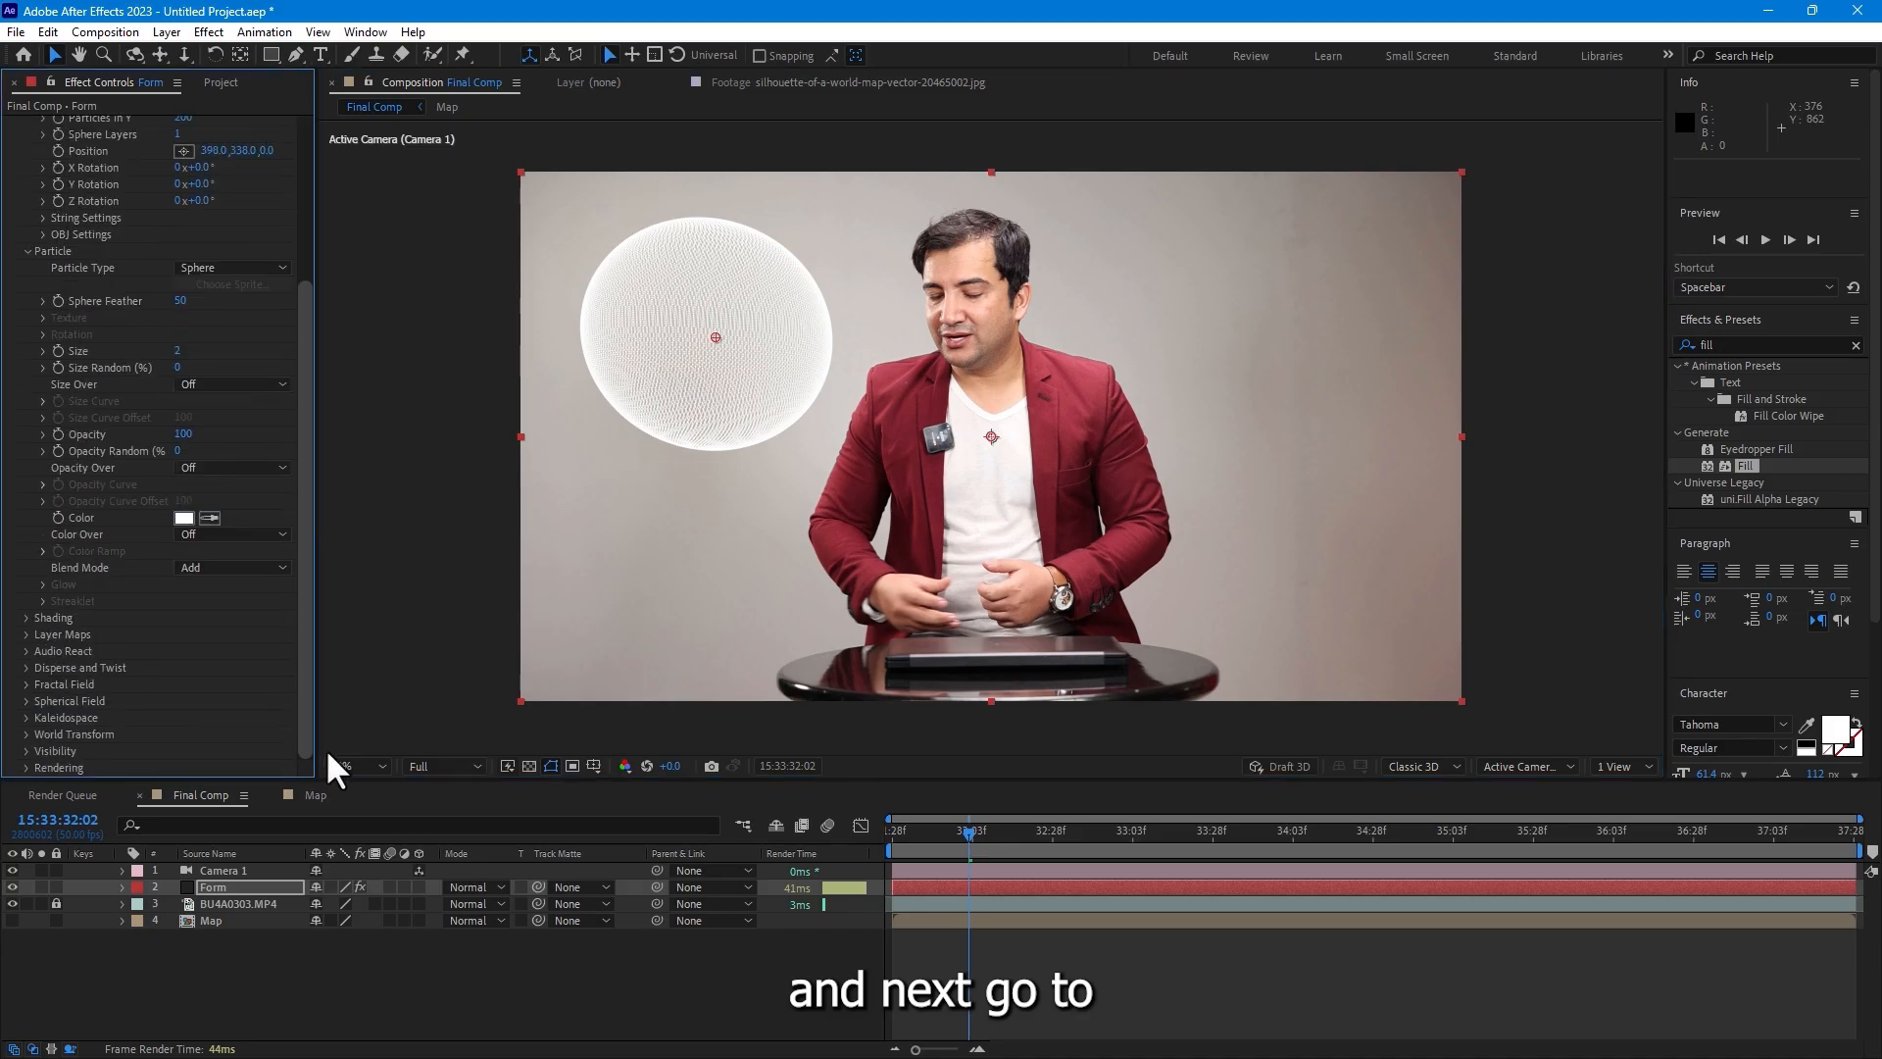
click(25, 634)
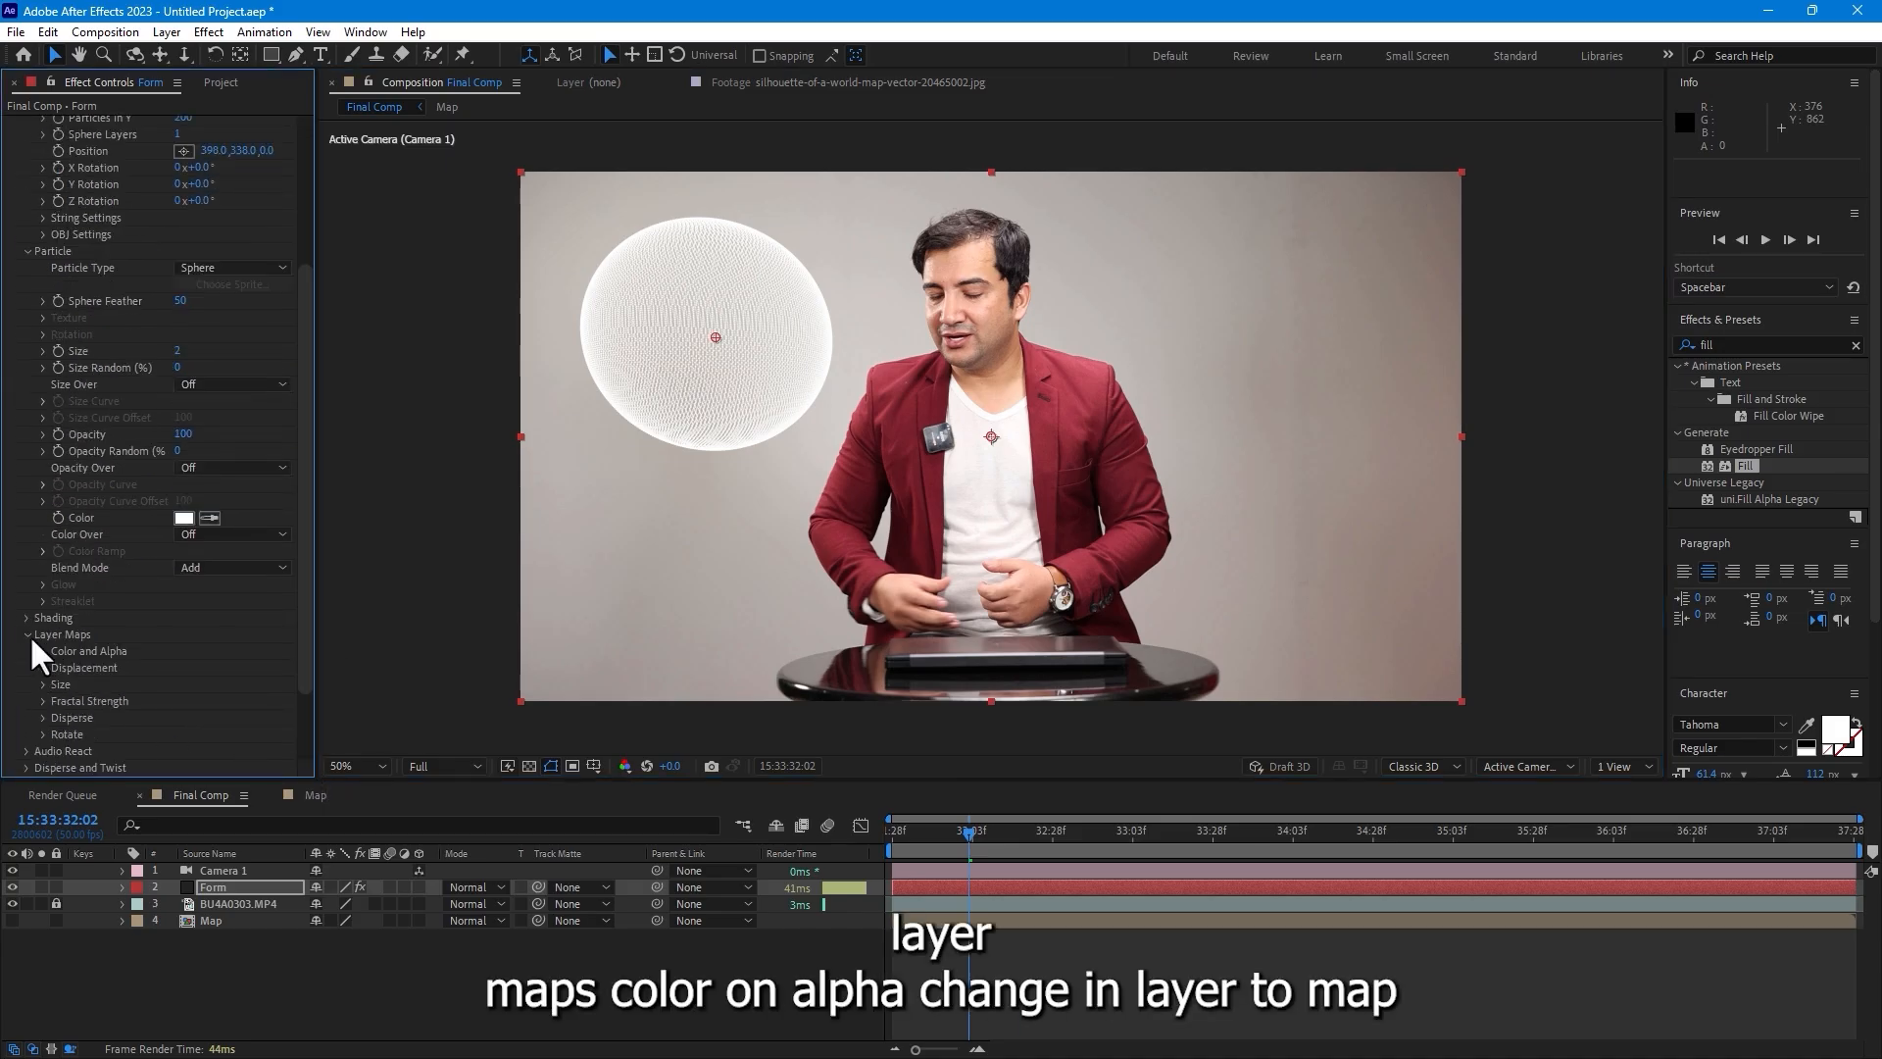
click(42, 650)
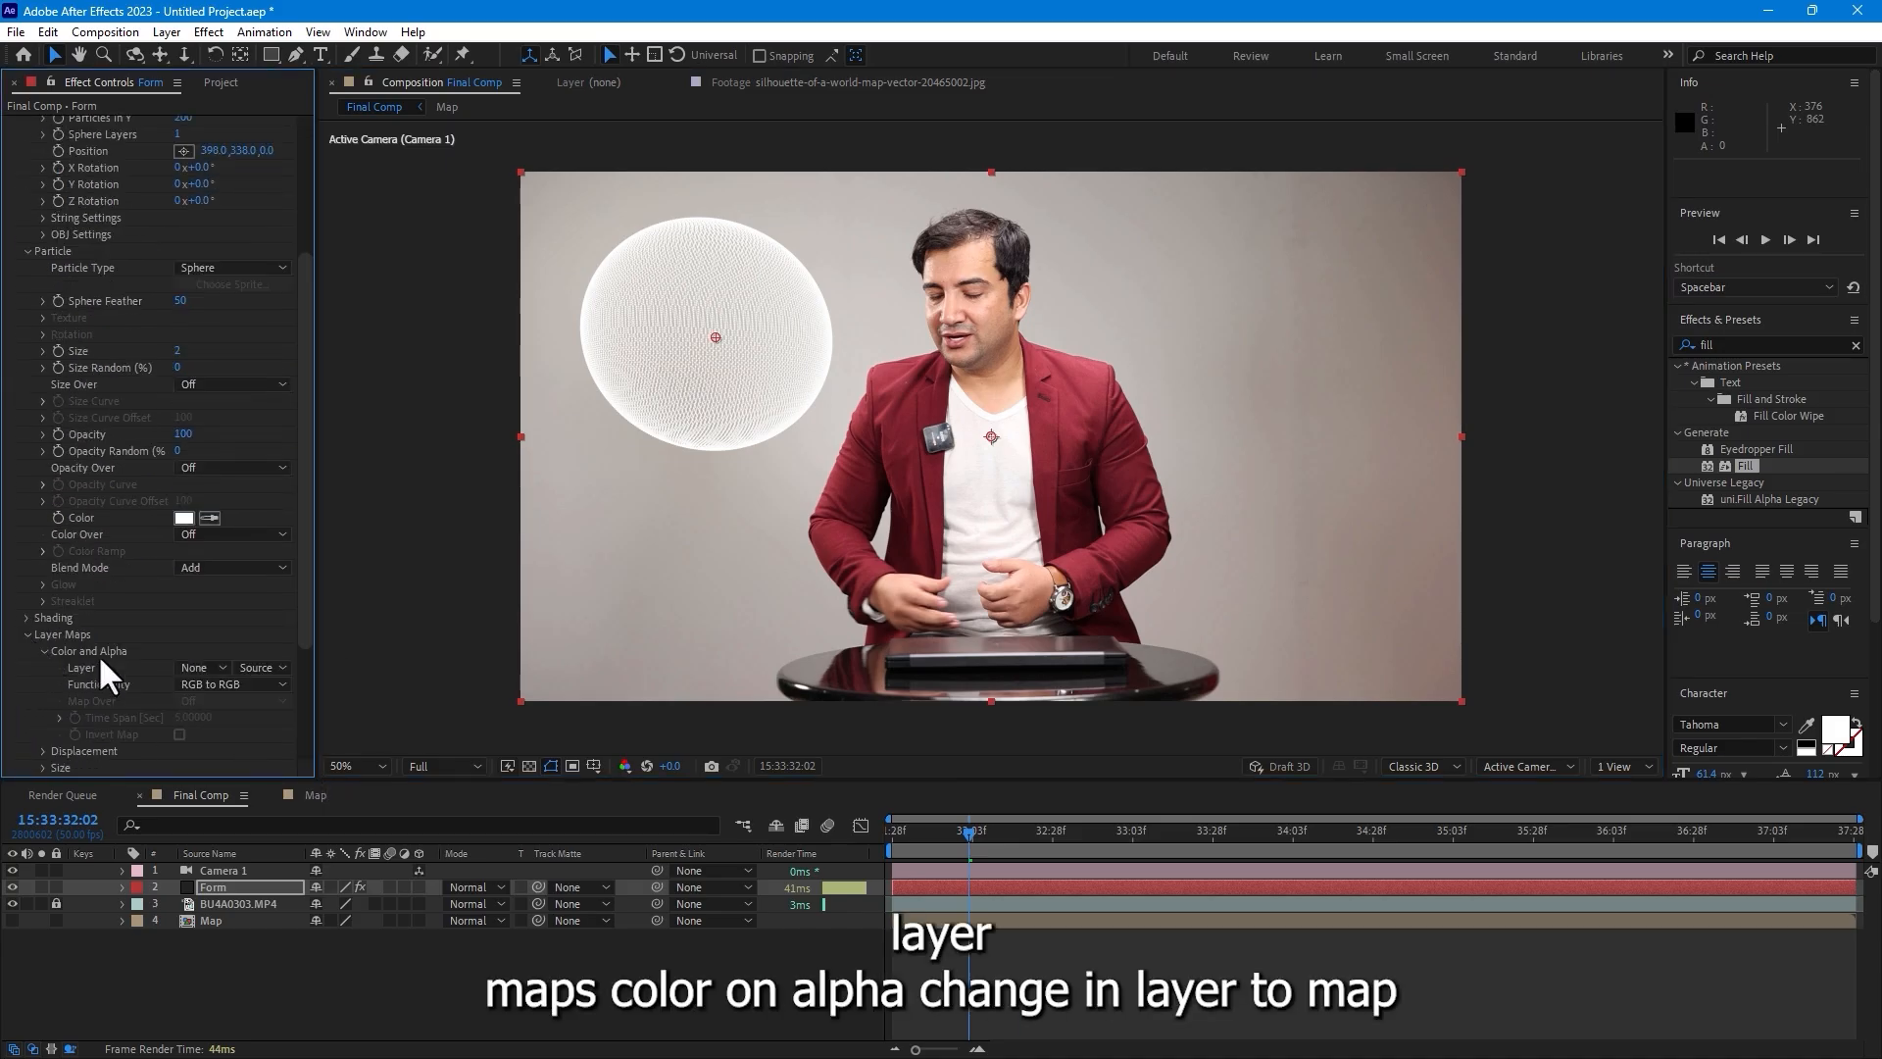
click(214, 663)
click(243, 761)
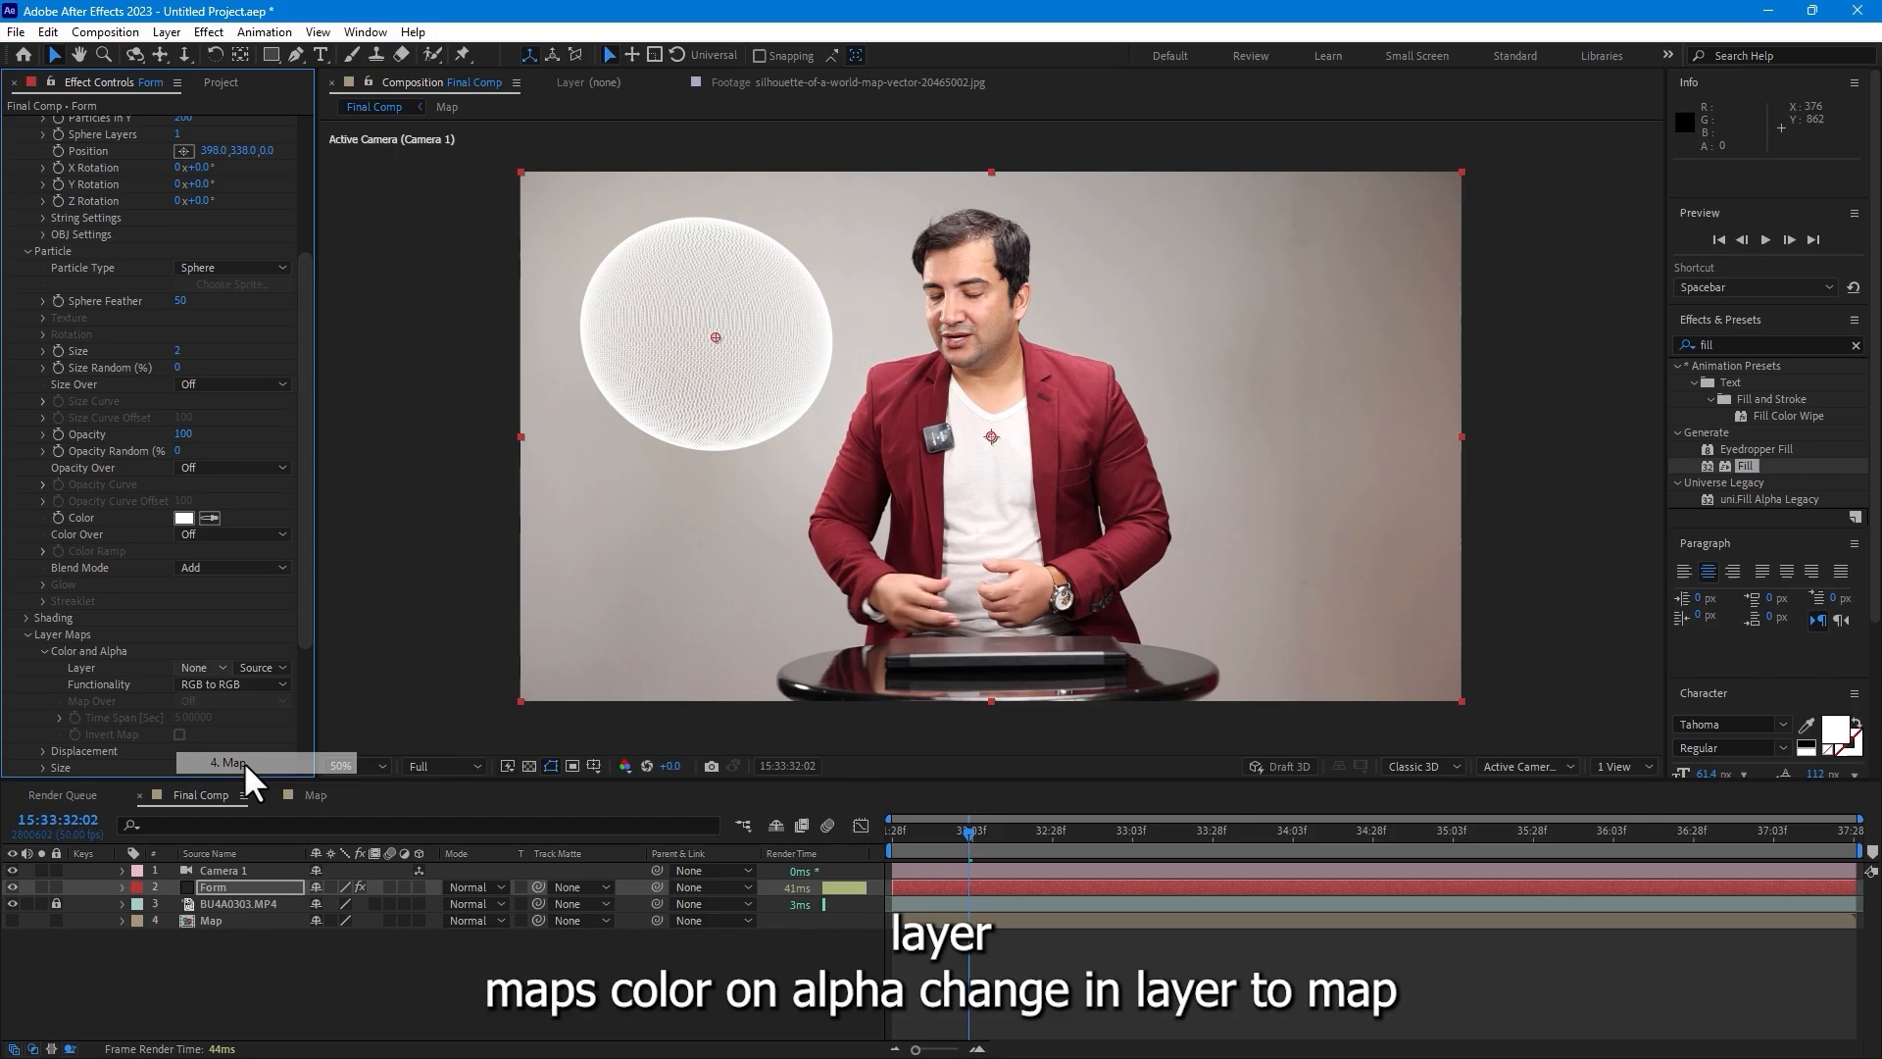
click(232, 685)
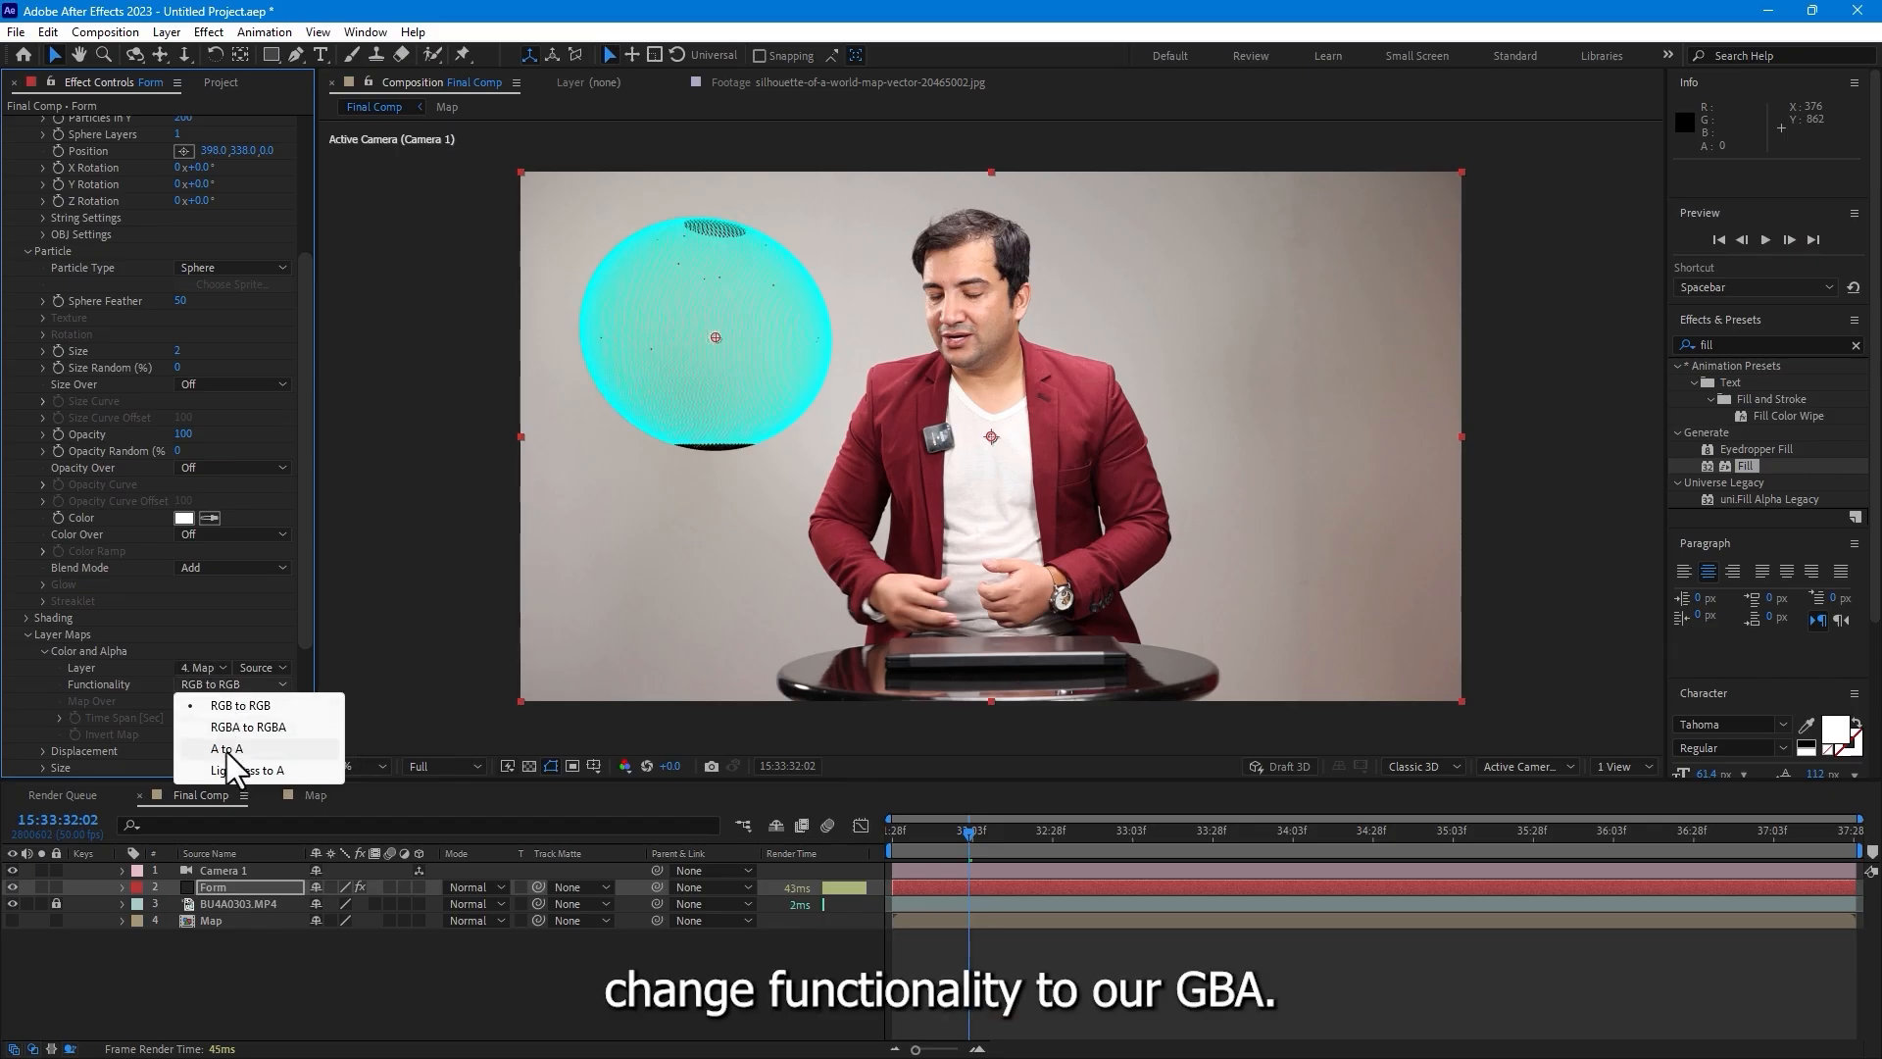
click(251, 726)
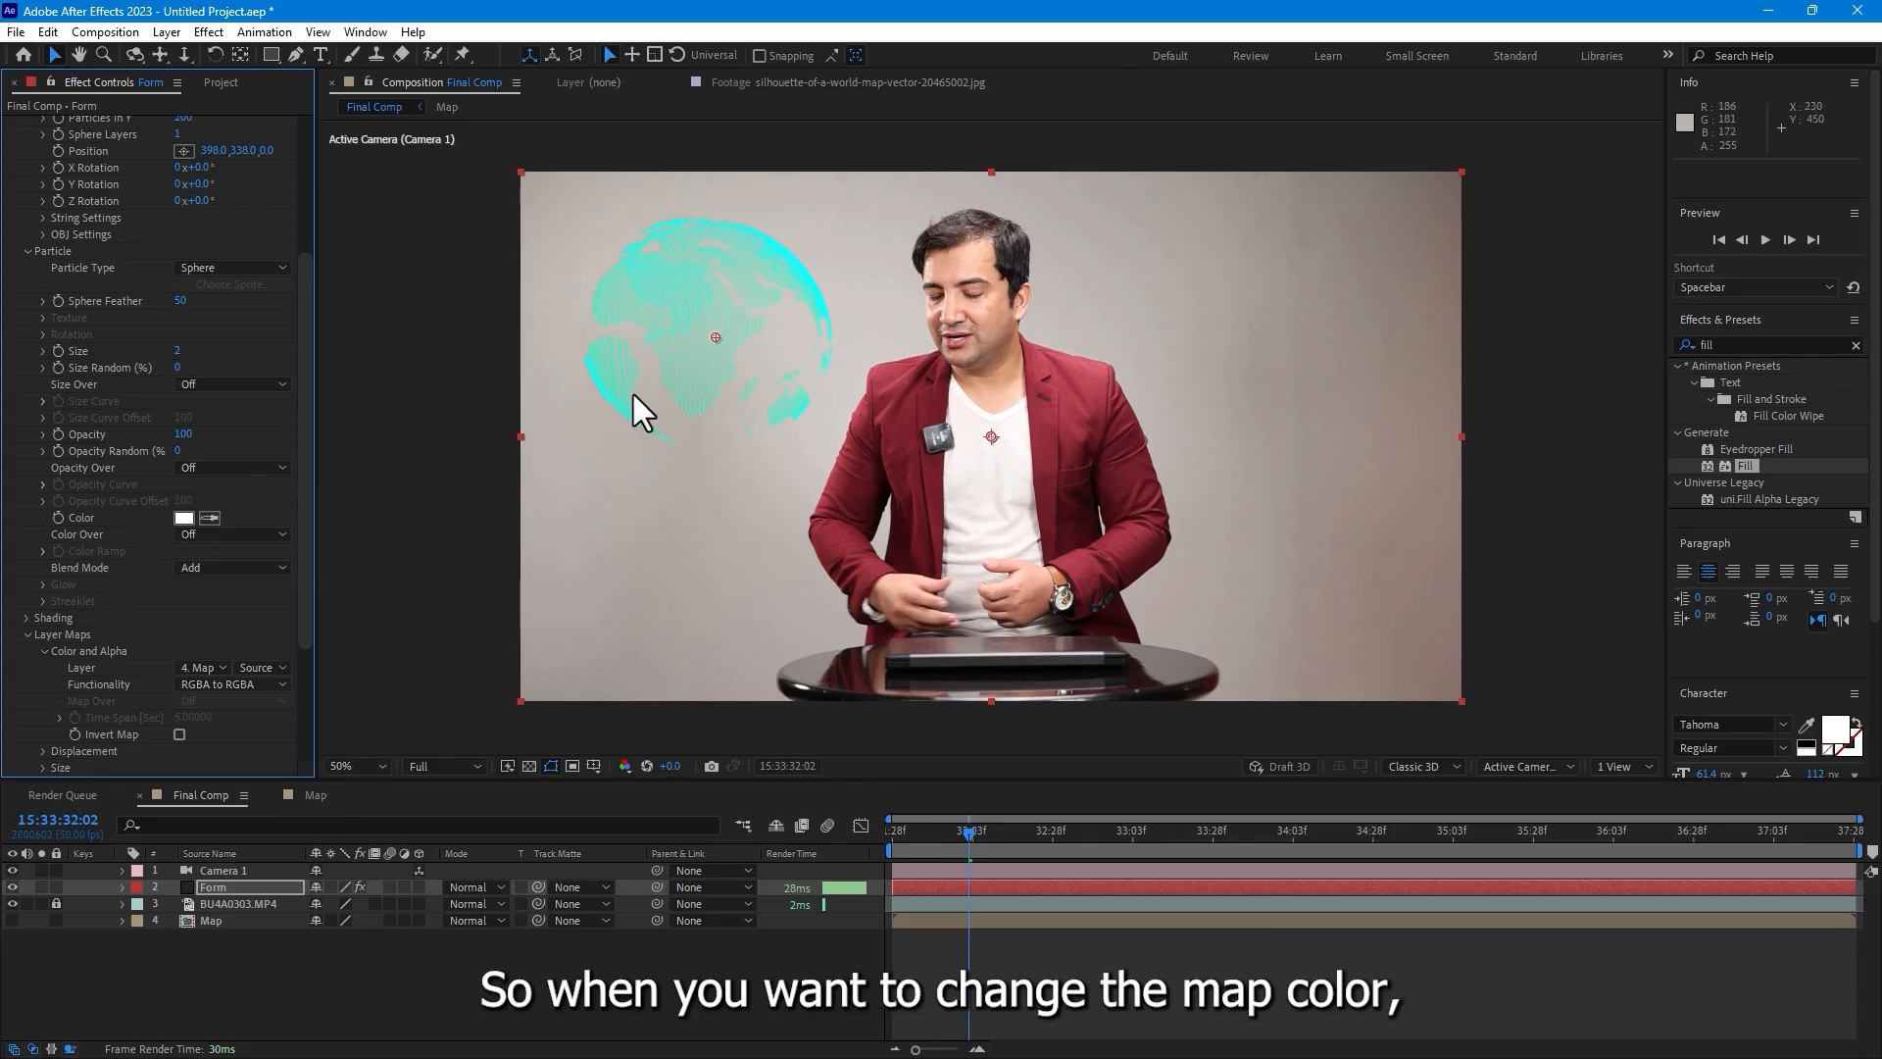
- Change the world map's Fill colour to white FFFFFF in the Map composition and return to Final Comp
click(312, 795)
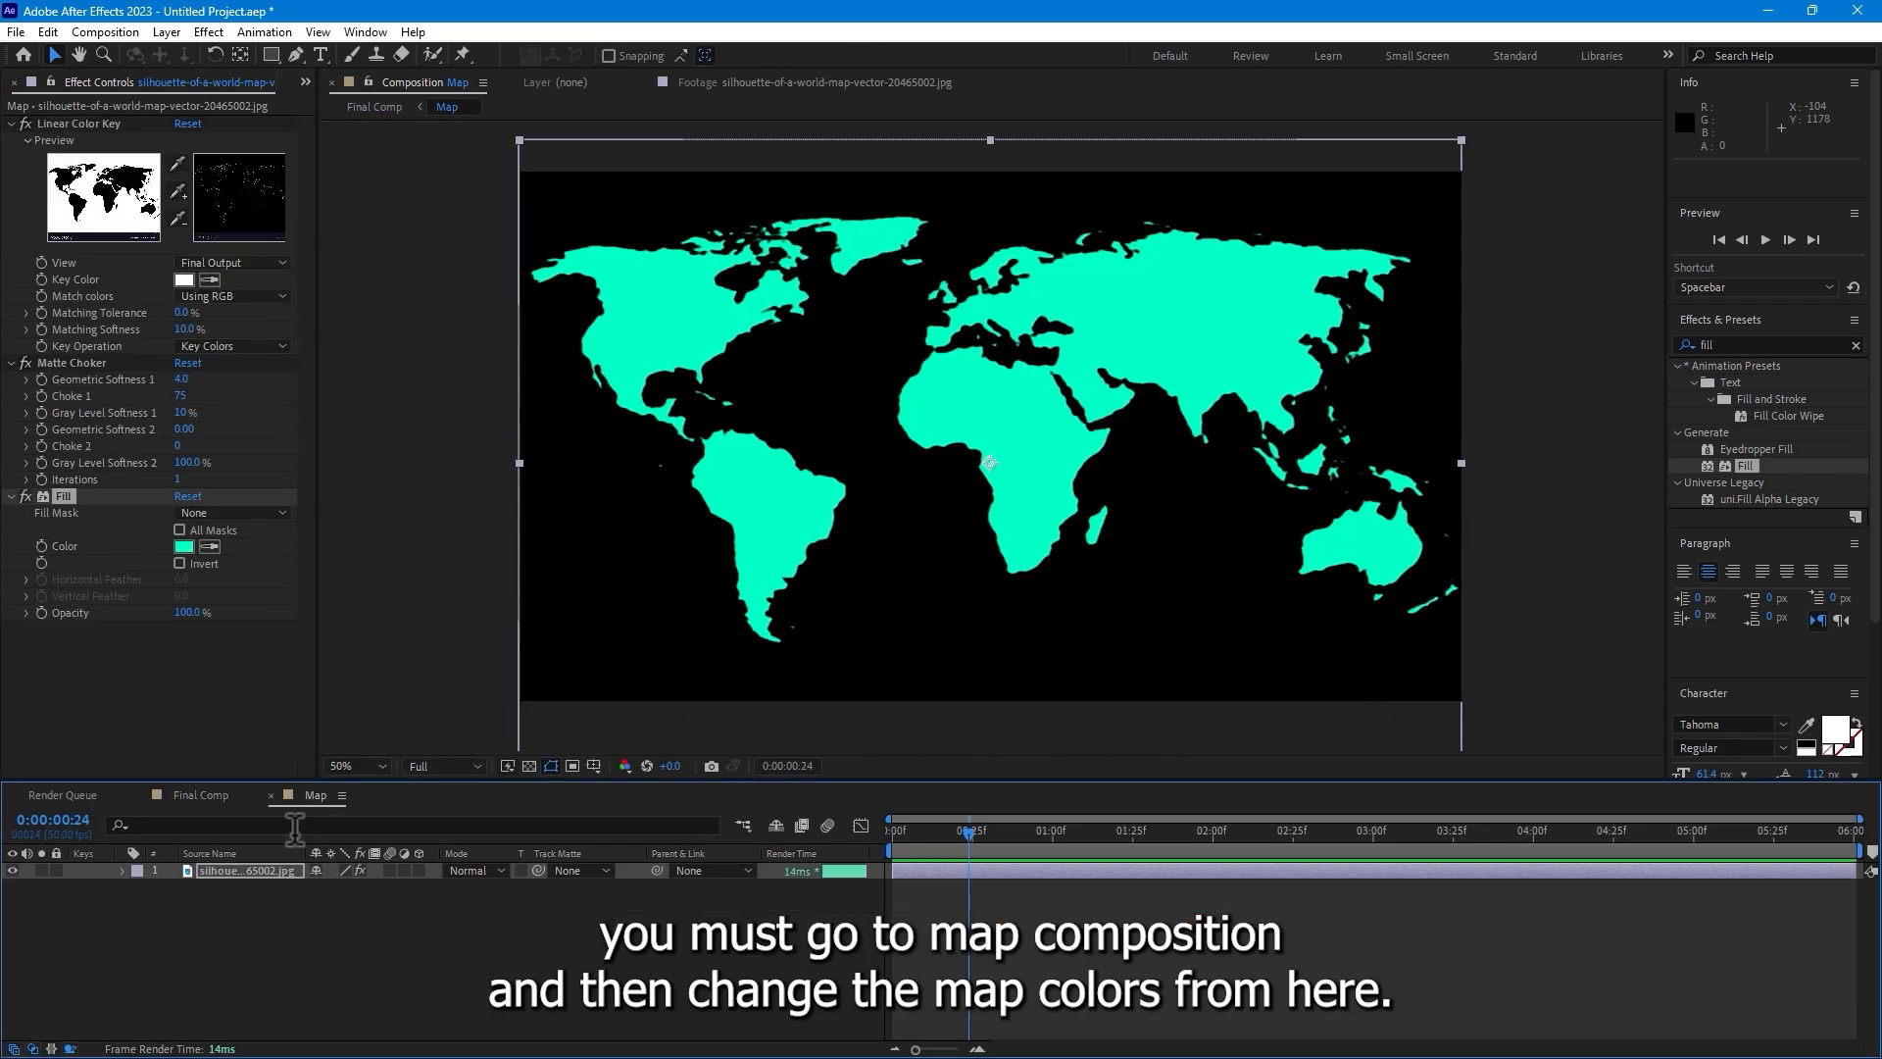
click(184, 547)
text(FFFFFF)
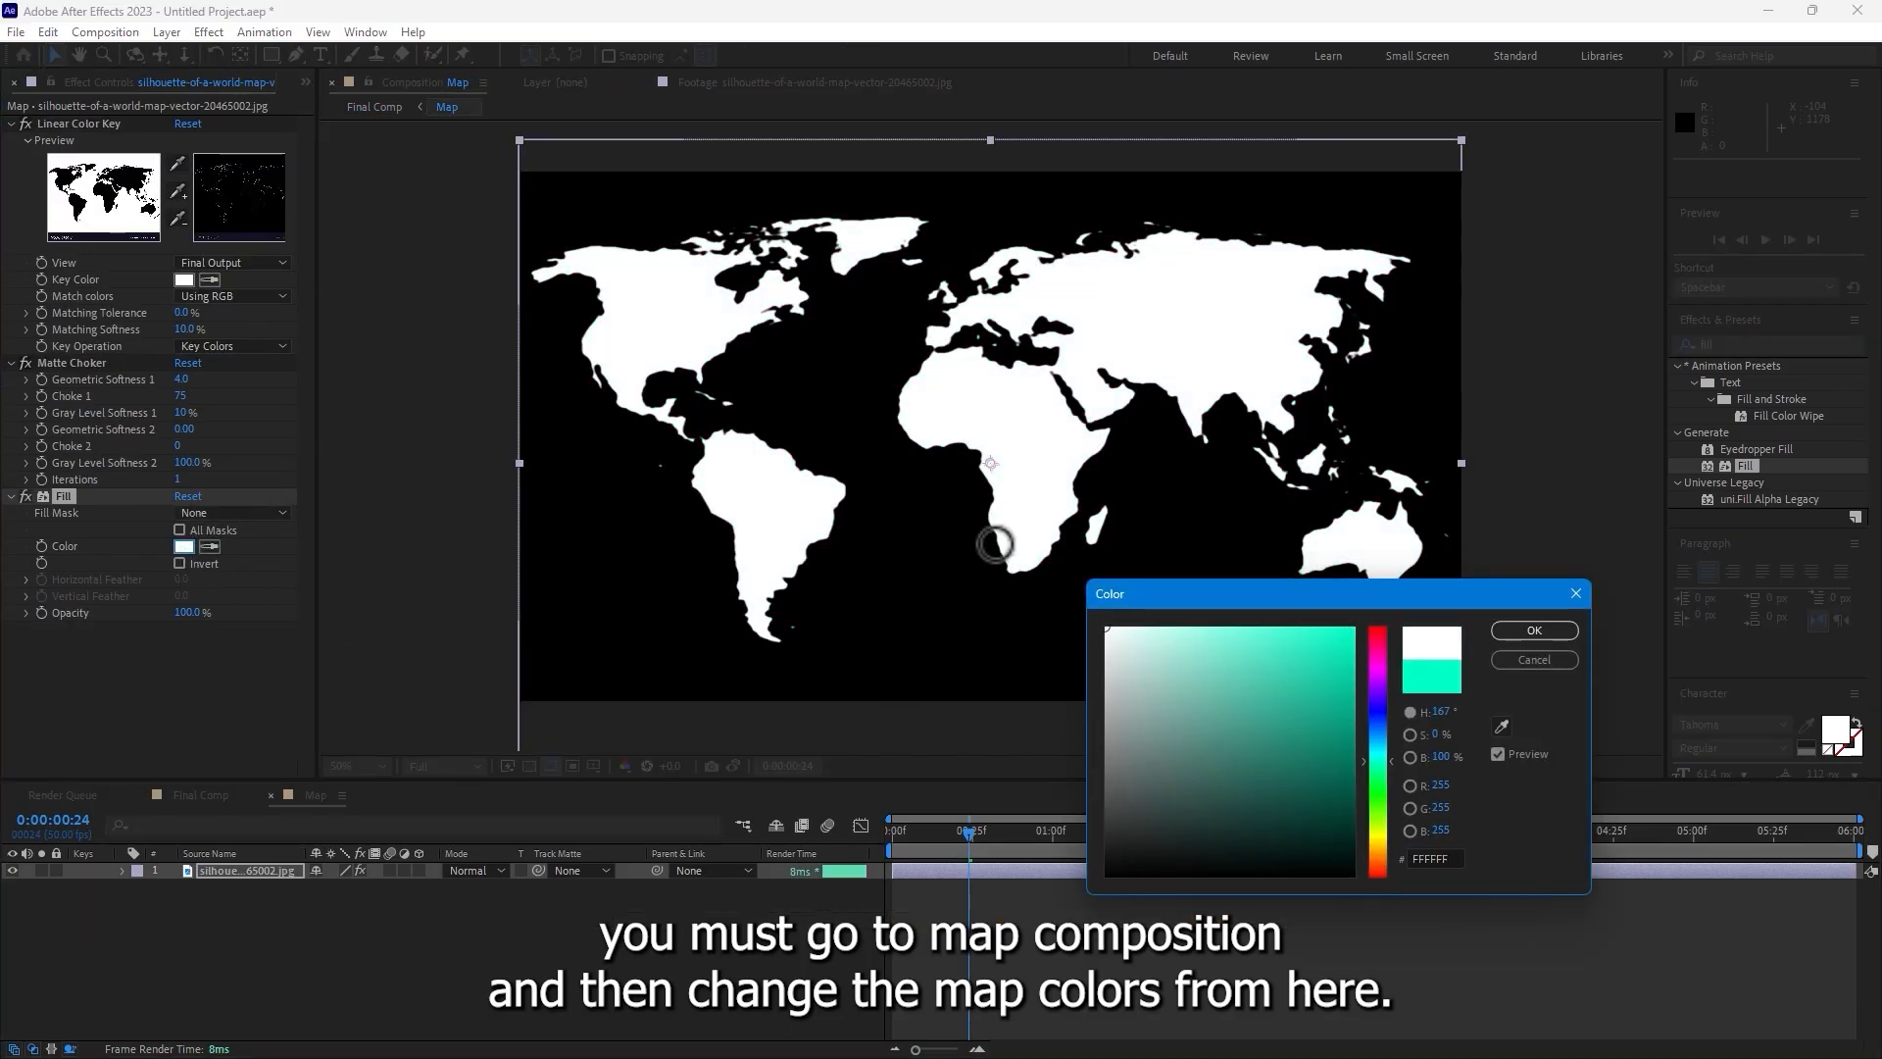
click(1534, 631)
click(186, 789)
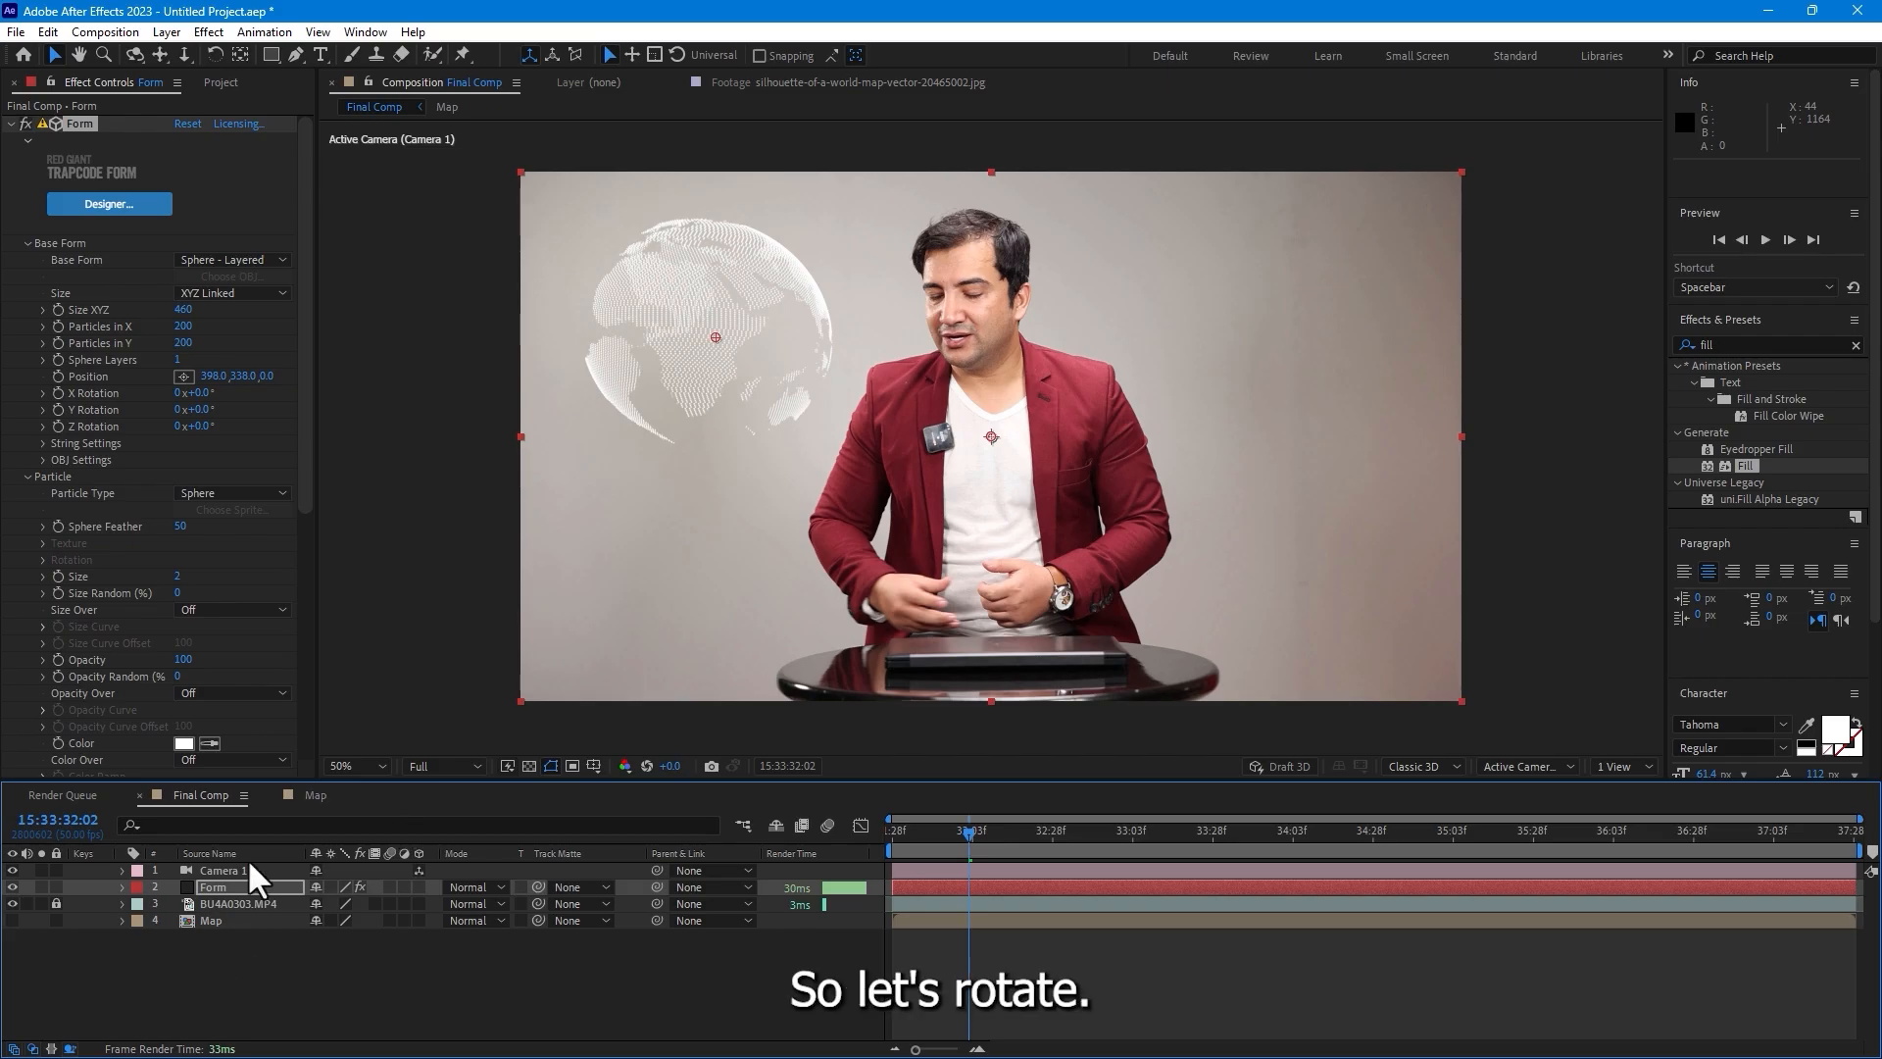
- Start keyframing the Form layer's Y Rotation at the beginning of the composition, 15:33:31:28
click(201, 888)
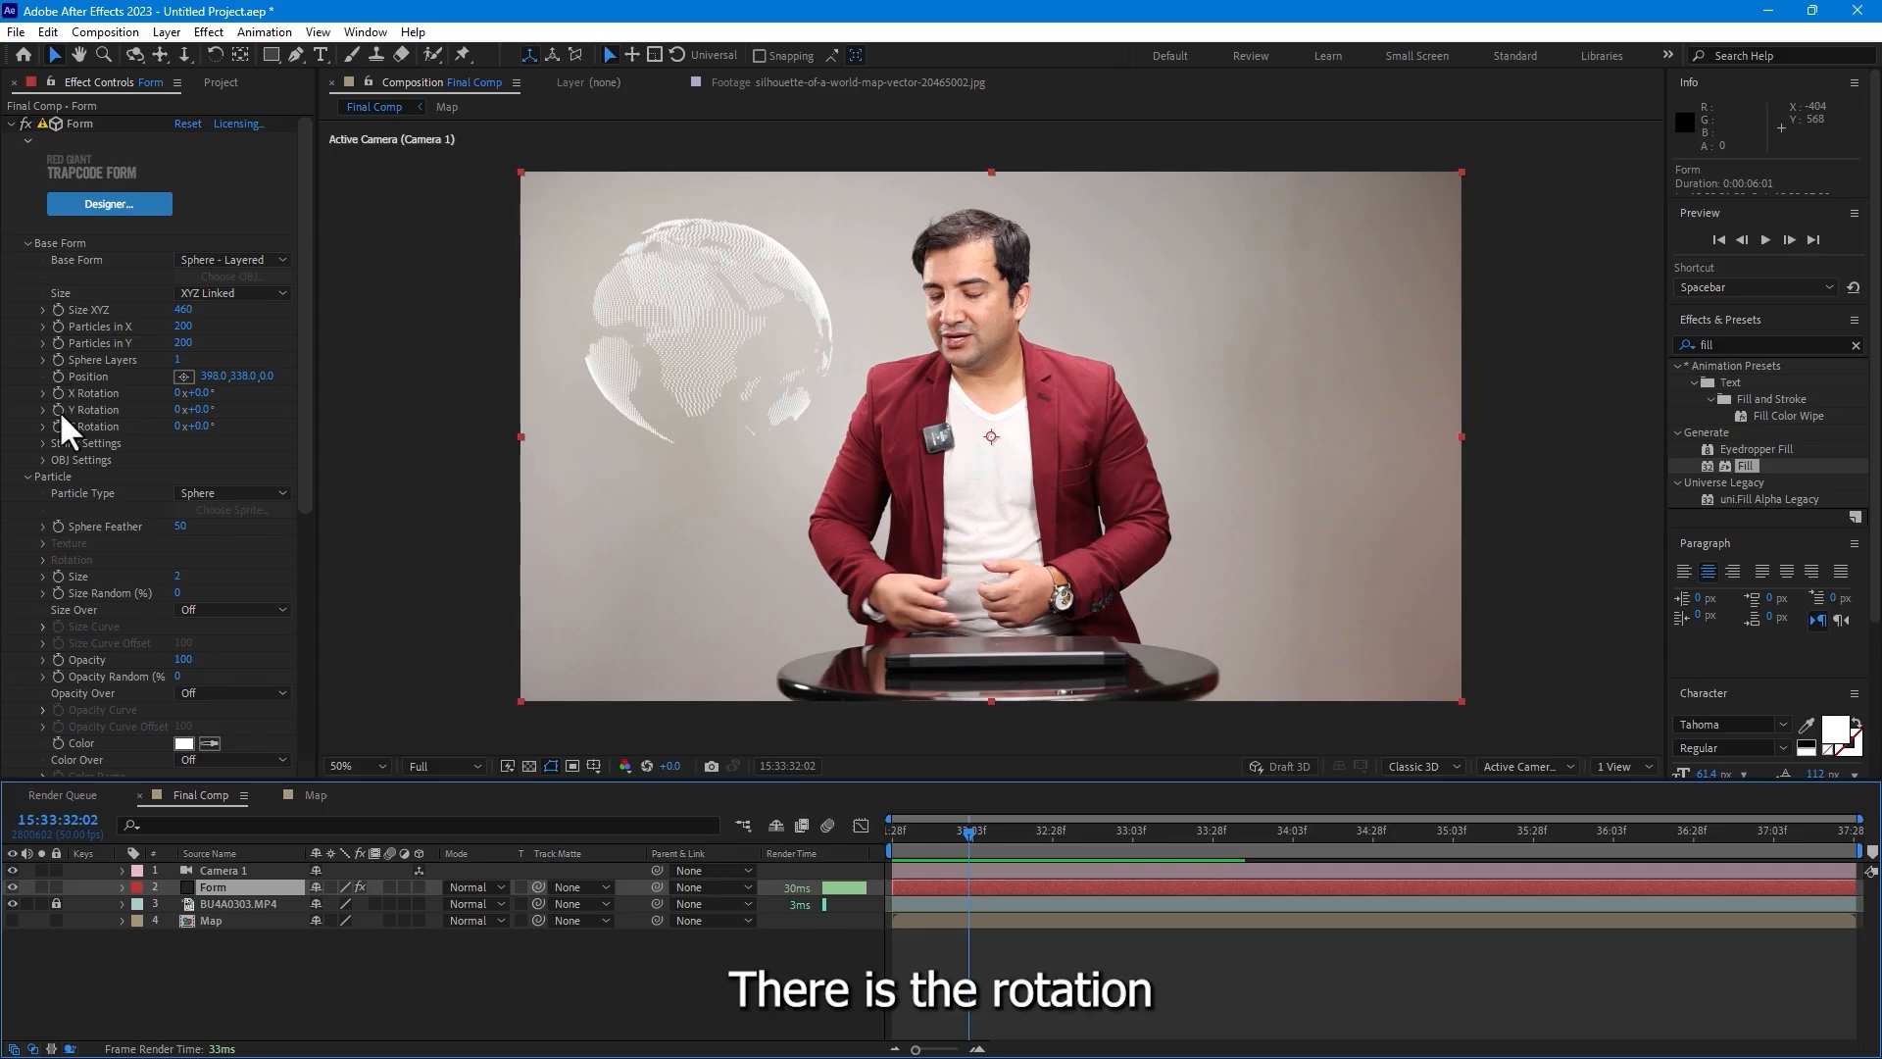
drag(836, 860, 837, 825)
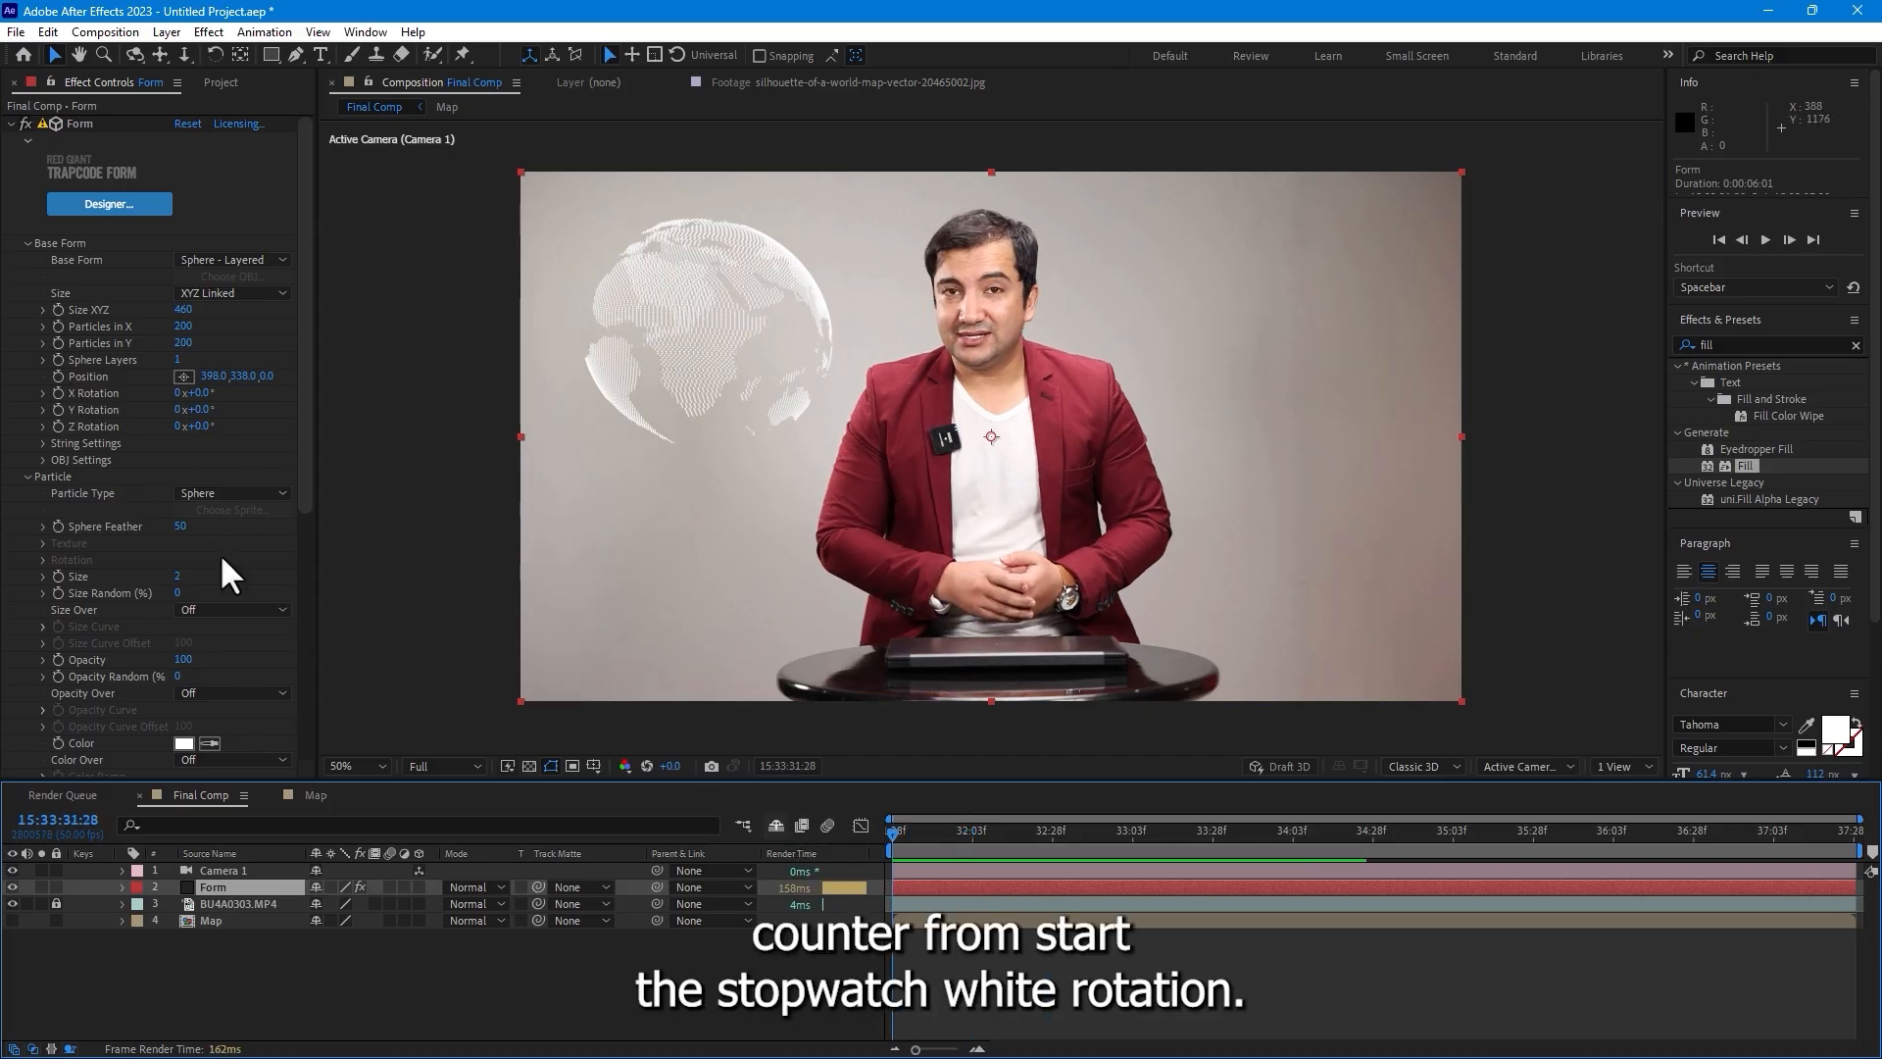
click(57, 410)
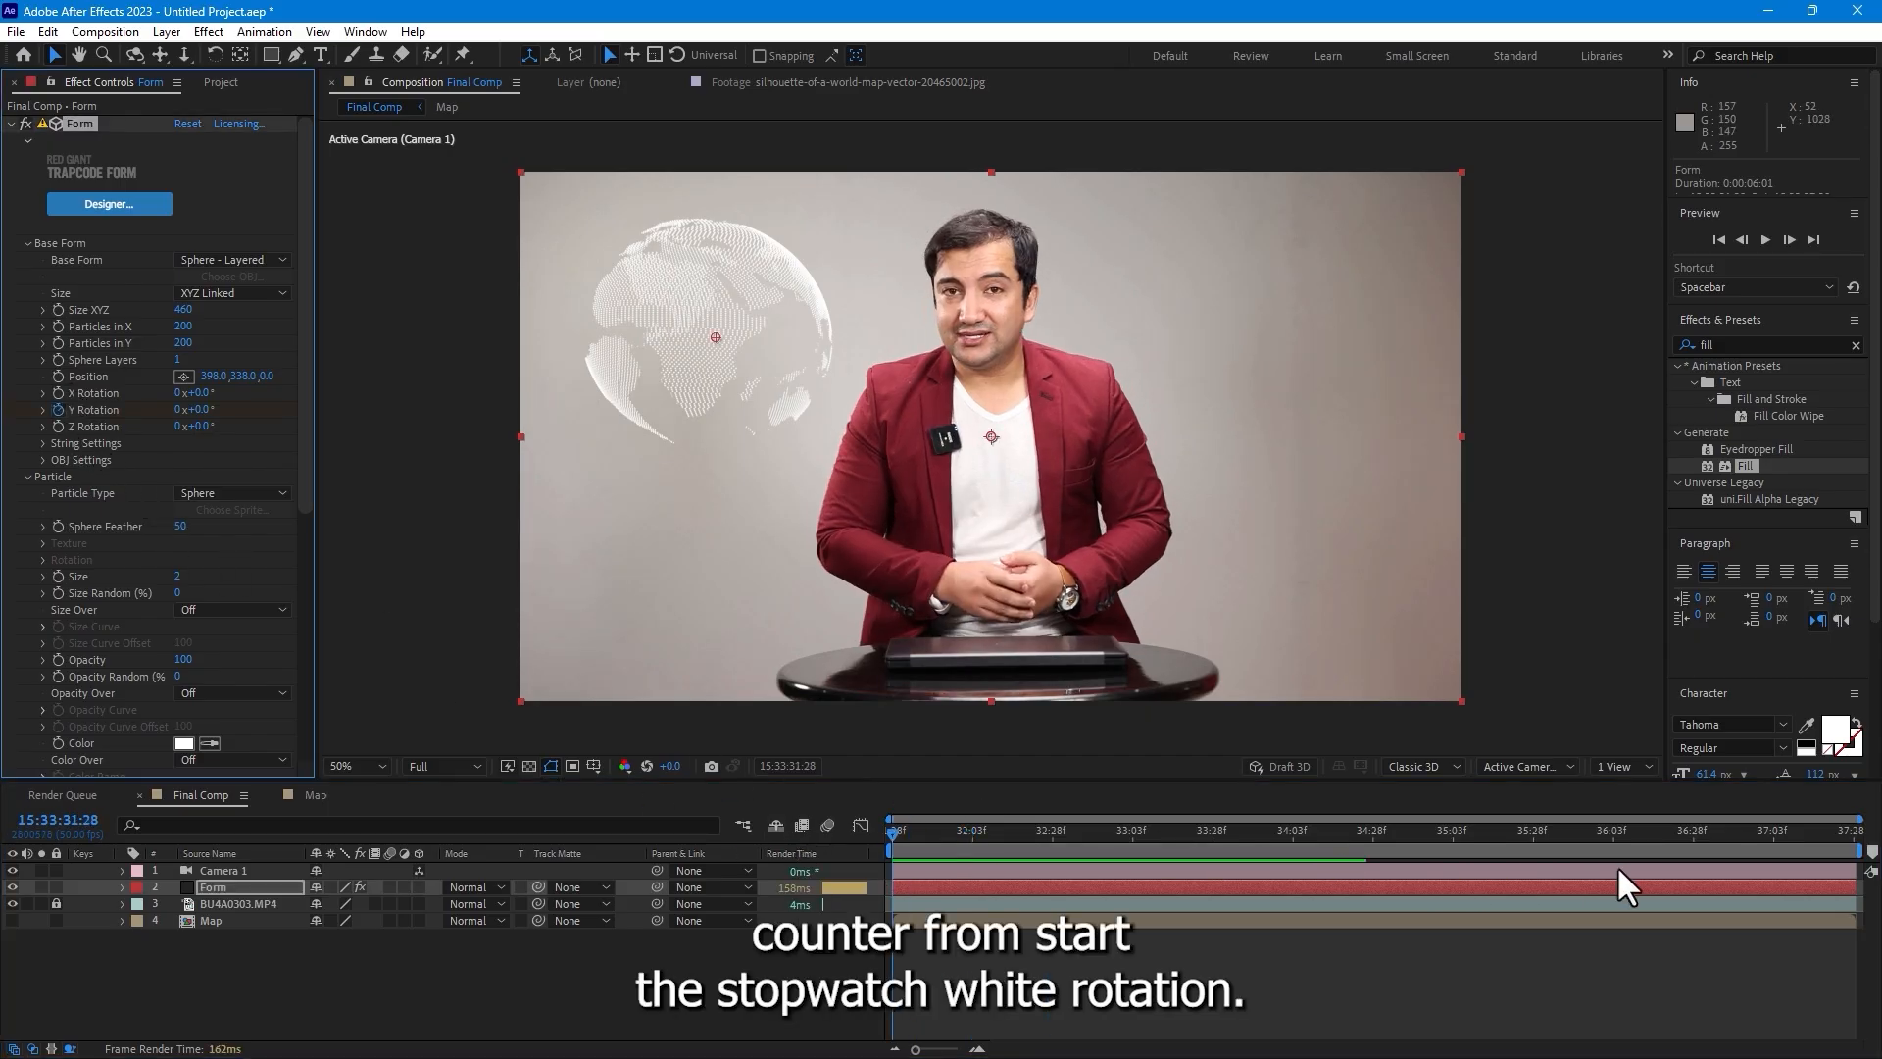
- Set the globe's Y Rotation to one full revolution at the end of the composition, 15:33:37:28
click(1839, 851)
drag(1874, 839, 1880, 841)
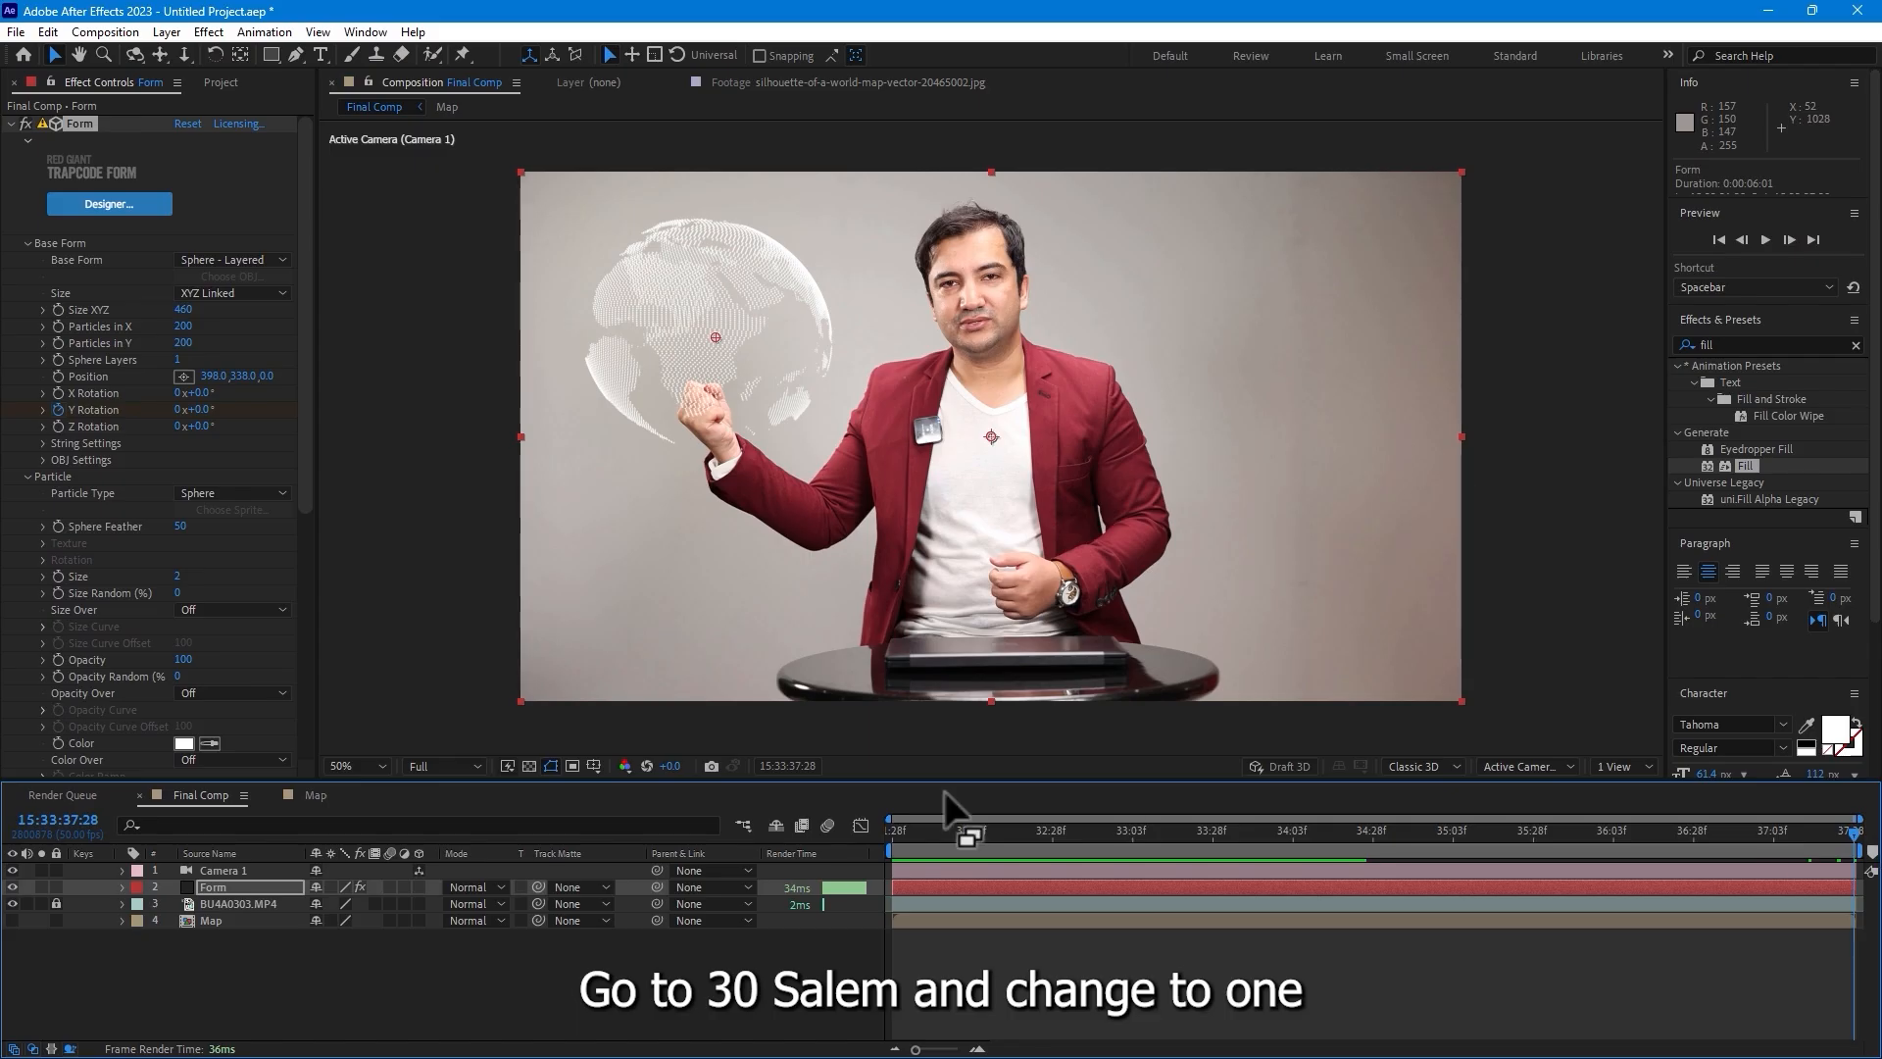
click(176, 409)
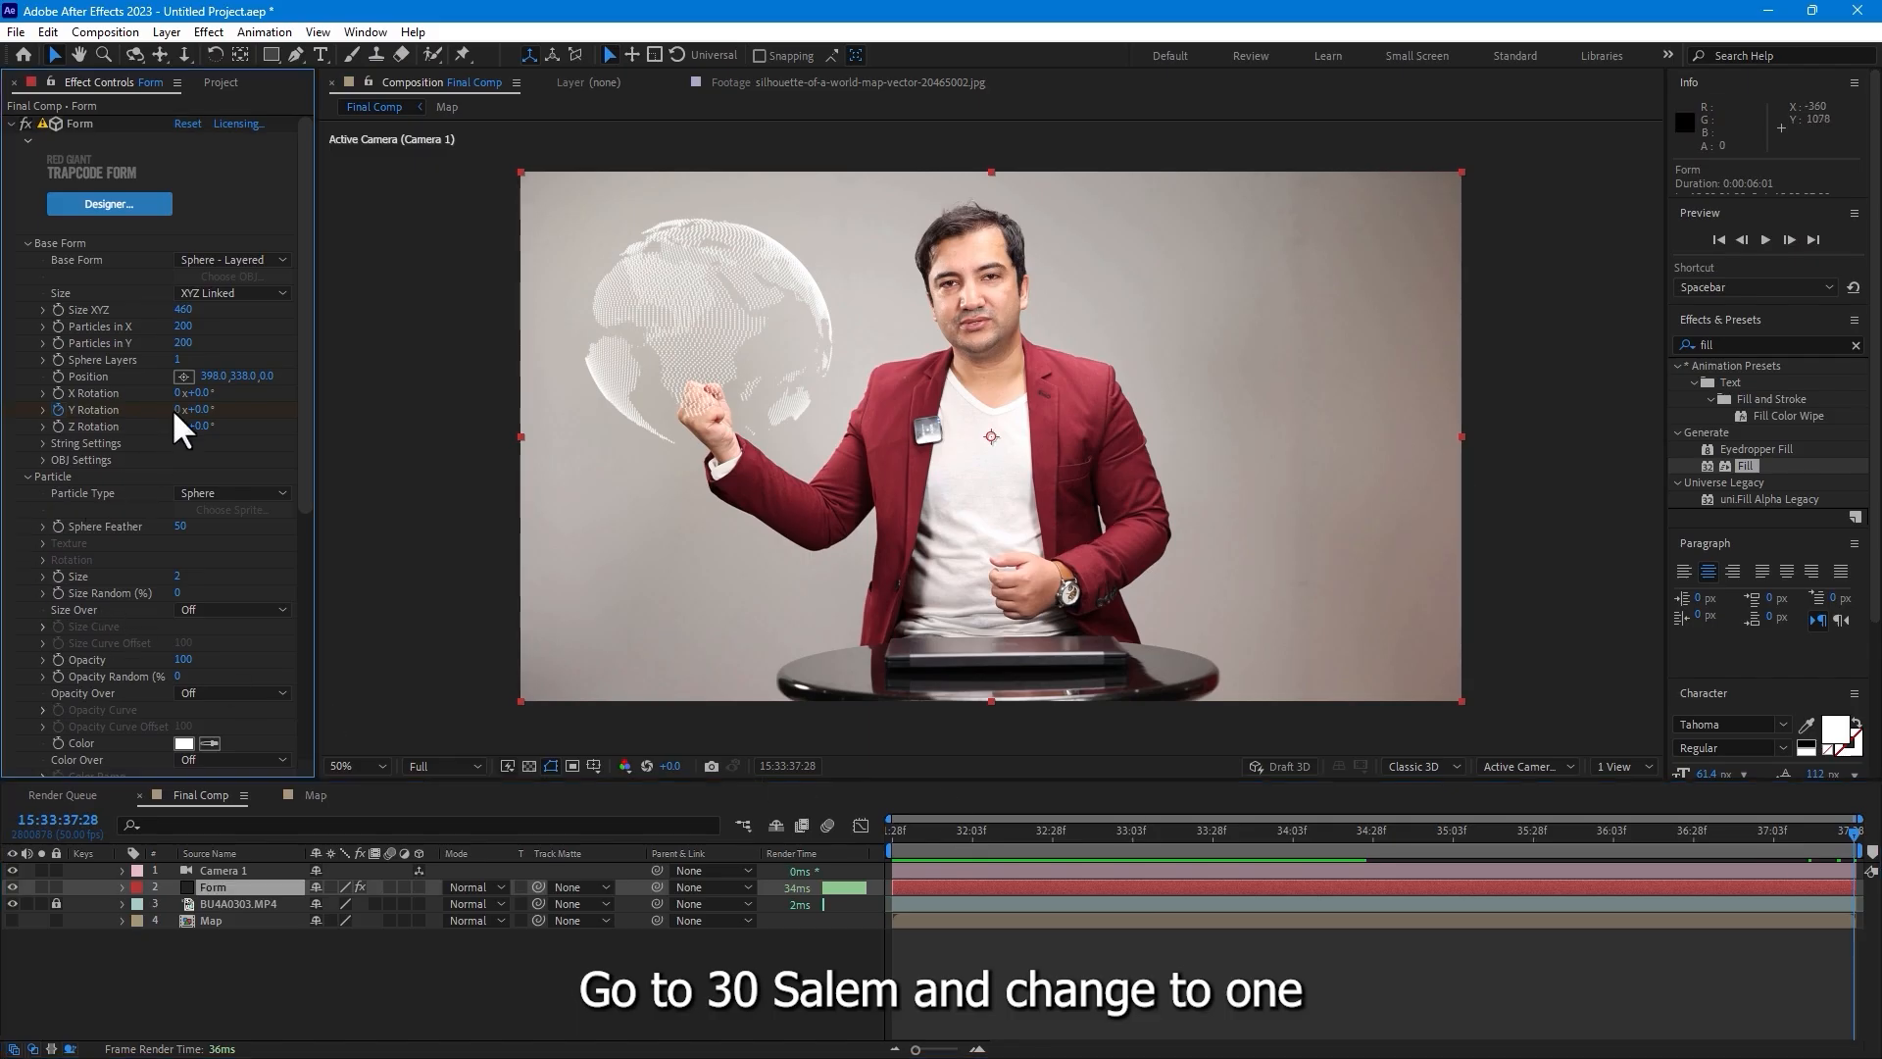
text(1)
key(Return)
- Keyframe the globe's Y Rotation to about 176.7° at 15:33:34:24 and spin it further, past about 354.4°, at 15:33:34:41
drag(1043, 826, 1359, 815)
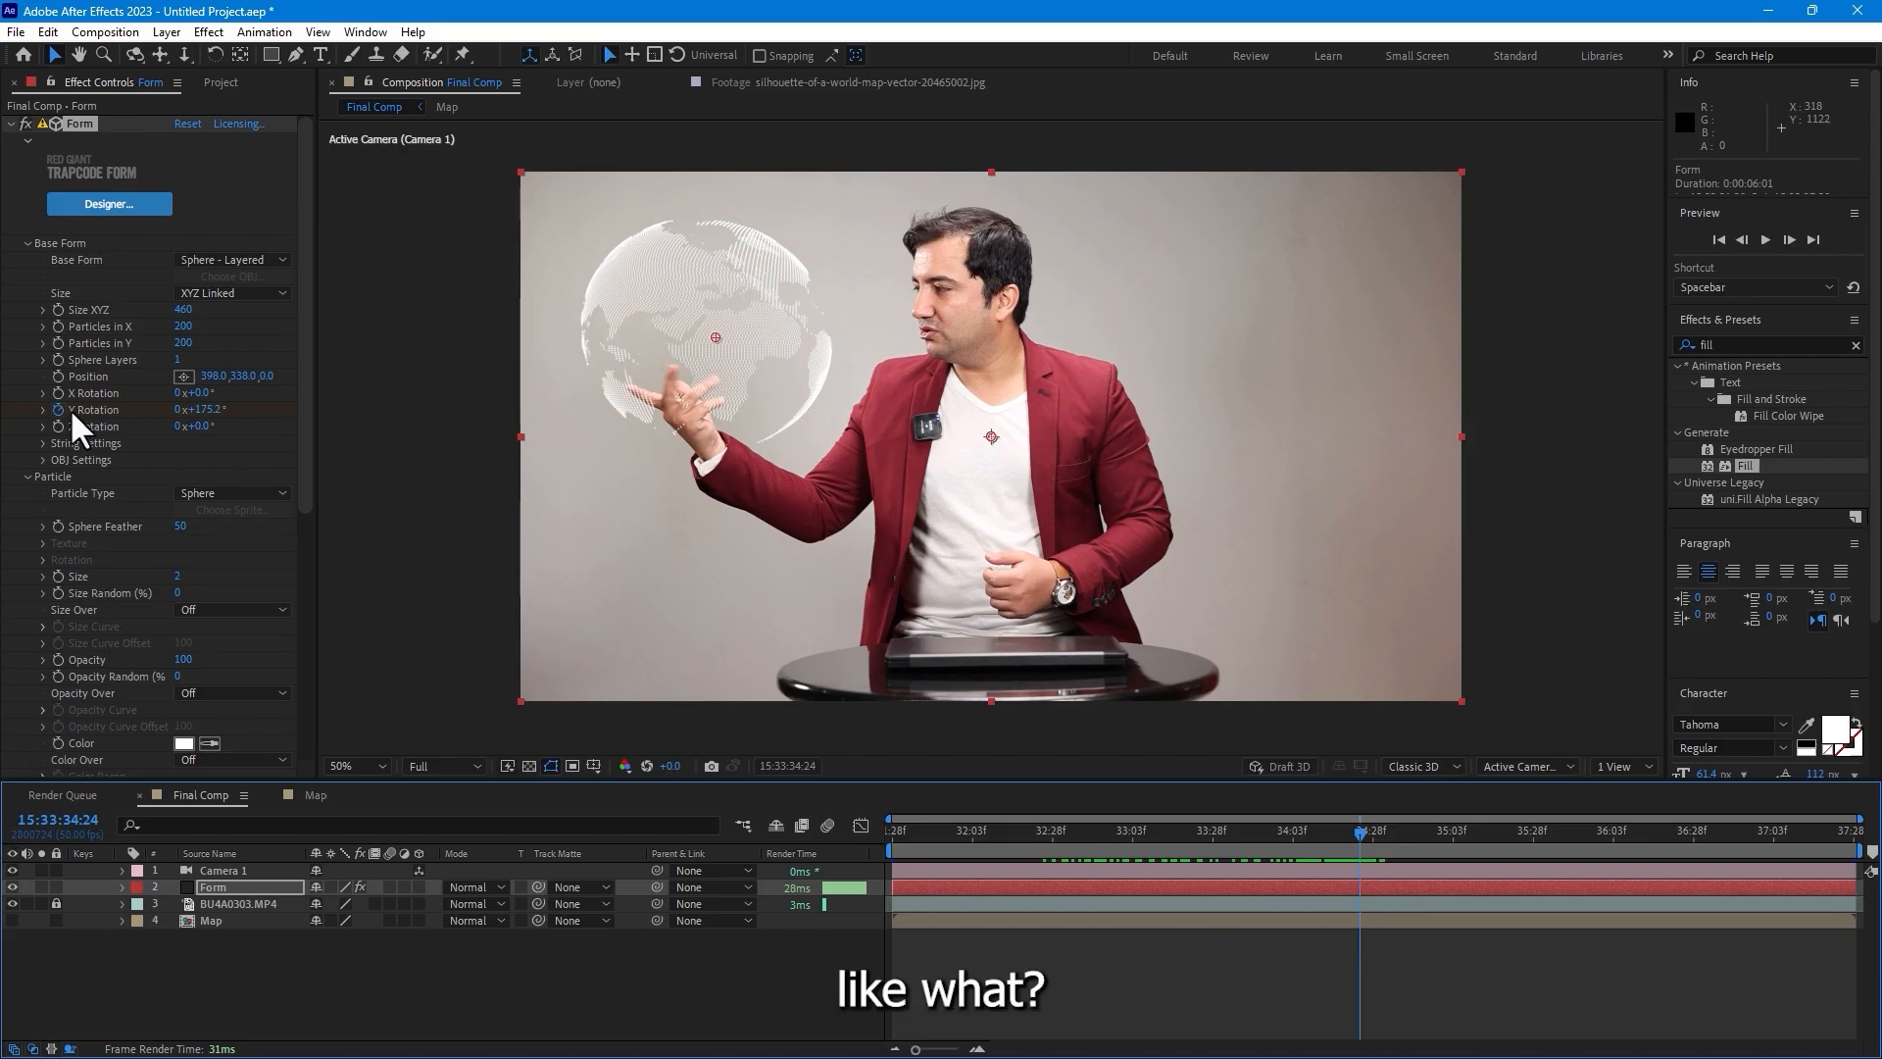
drag(225, 428, 240, 427)
drag(1362, 831, 1416, 832)
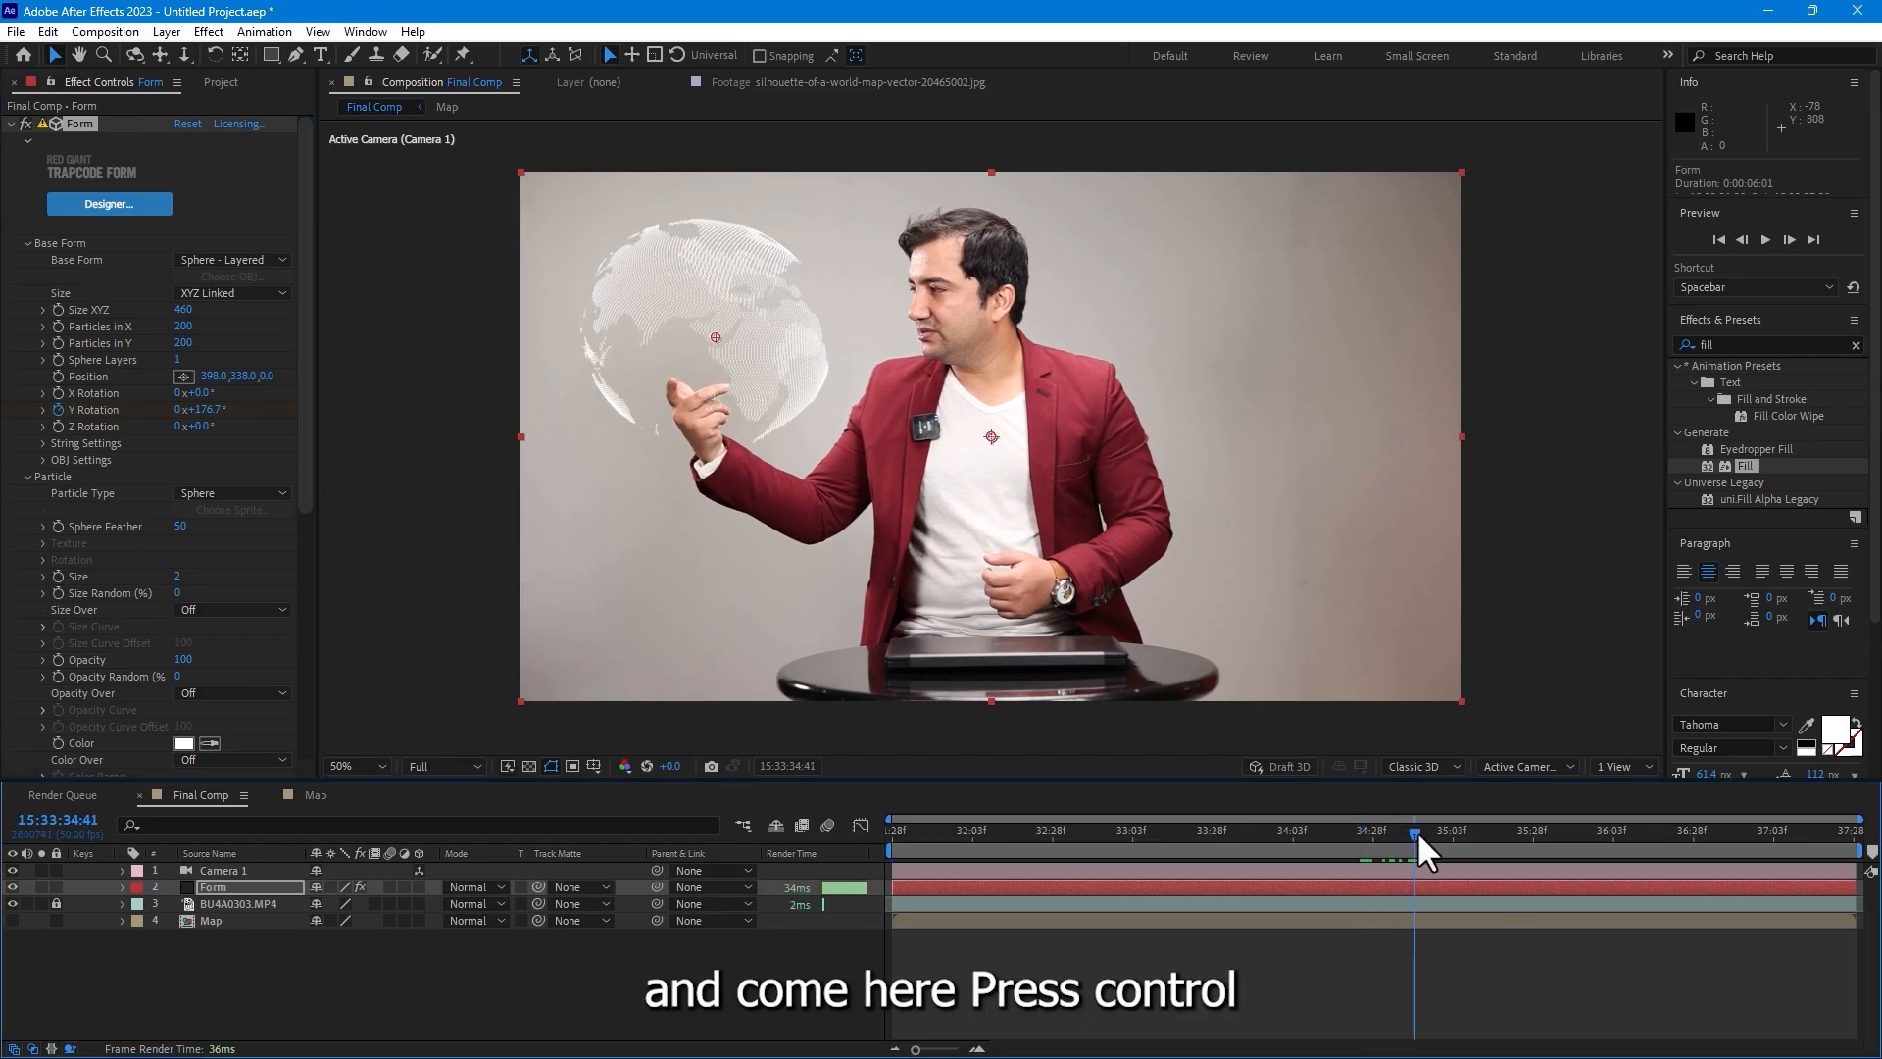
drag(196, 417, 1787, 564)
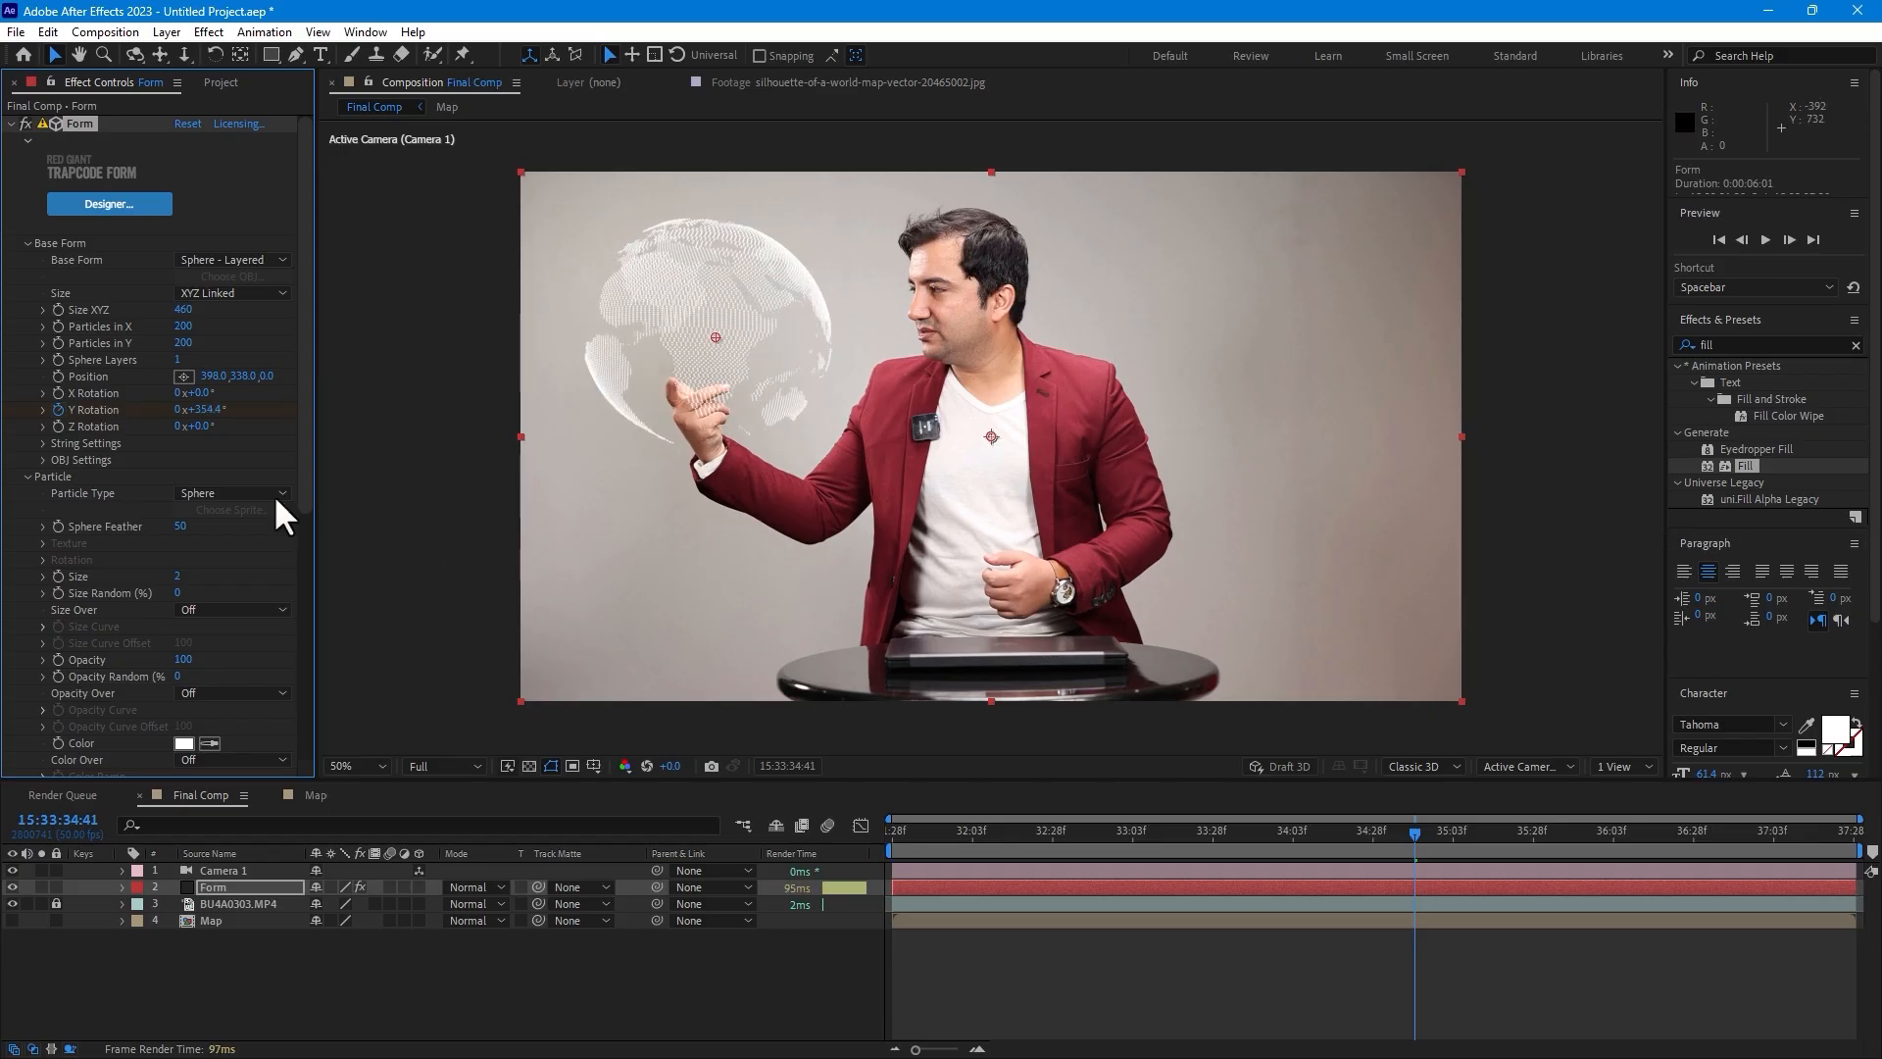
drag(212, 417, 371, 441)
- Keyframe the globe's Y Rotation to about 1x+140.2° at 15:33:36:15 and deselect the layer
drag(1192, 829, 1650, 865)
drag(206, 409, 338, 447)
click(1183, 991)
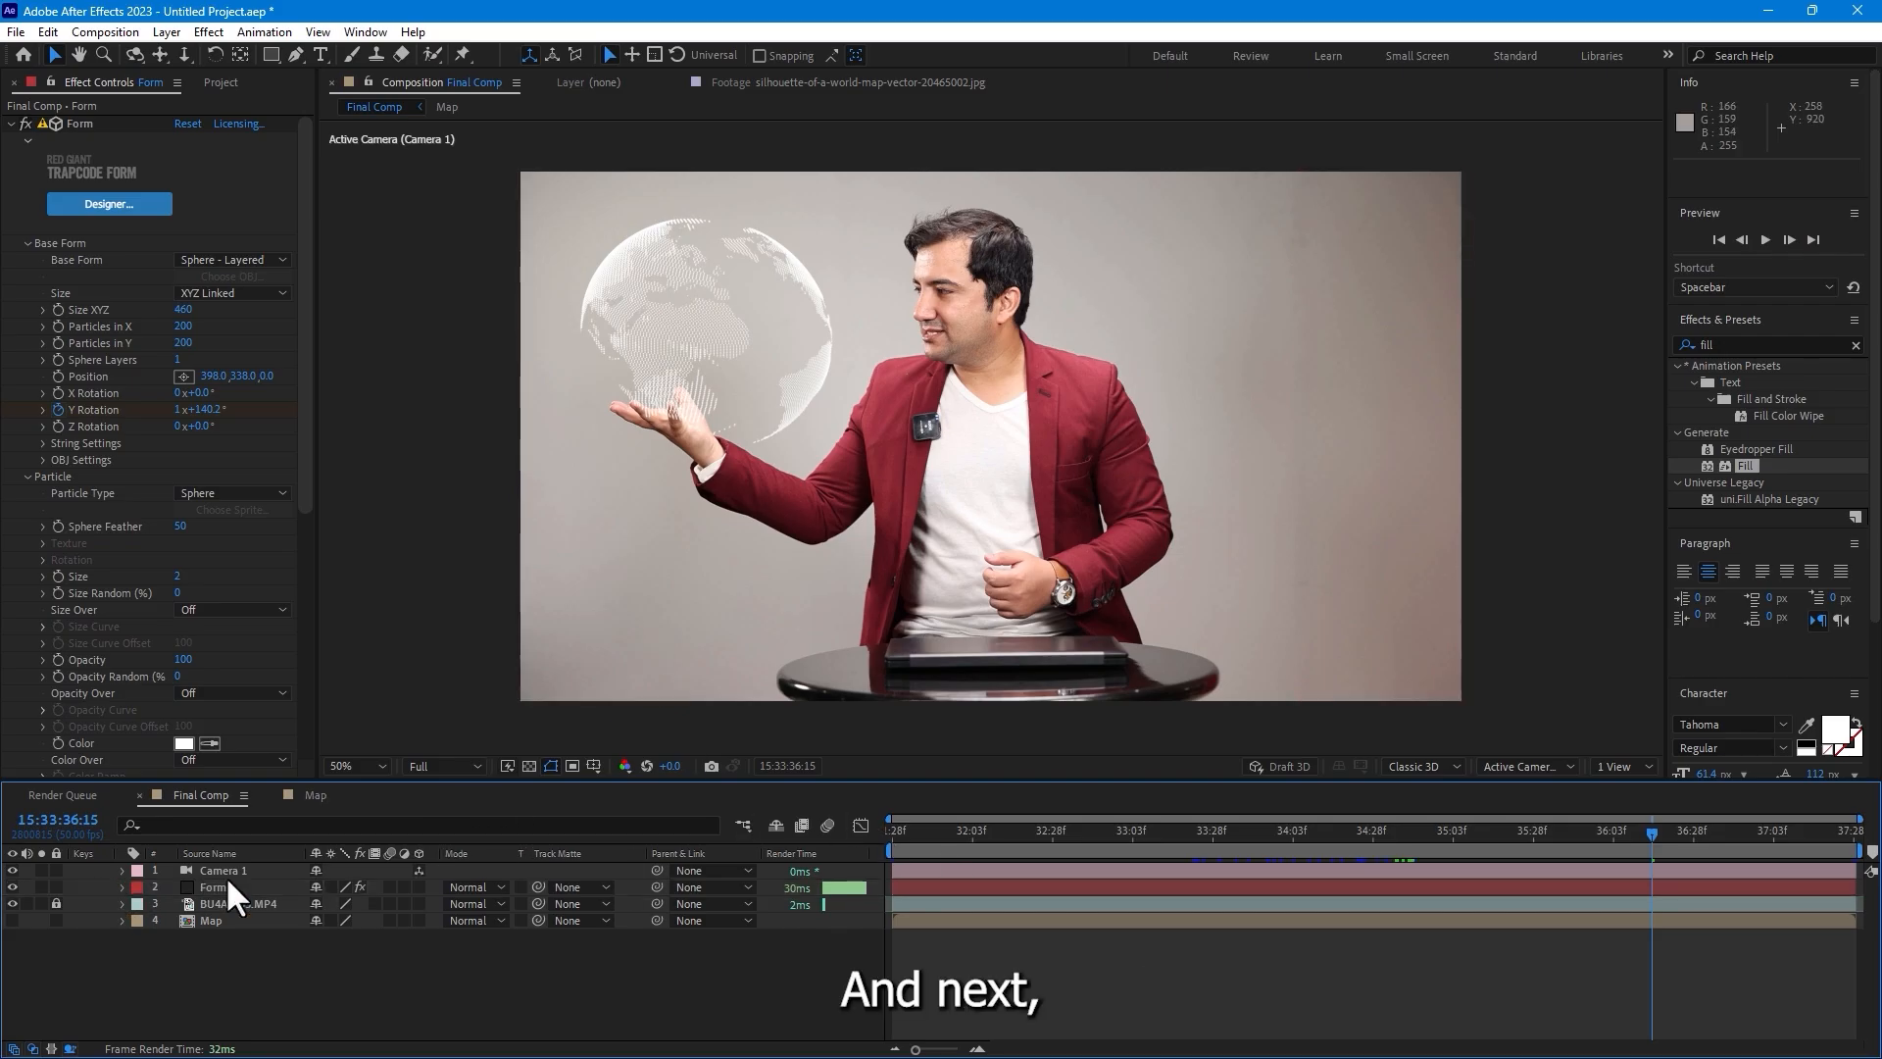
- At 15:33:33:19, shrink the globe's Size XYZ to 375 and place it above the open hand, at about 330, 282
drag(1009, 843, 1184, 827)
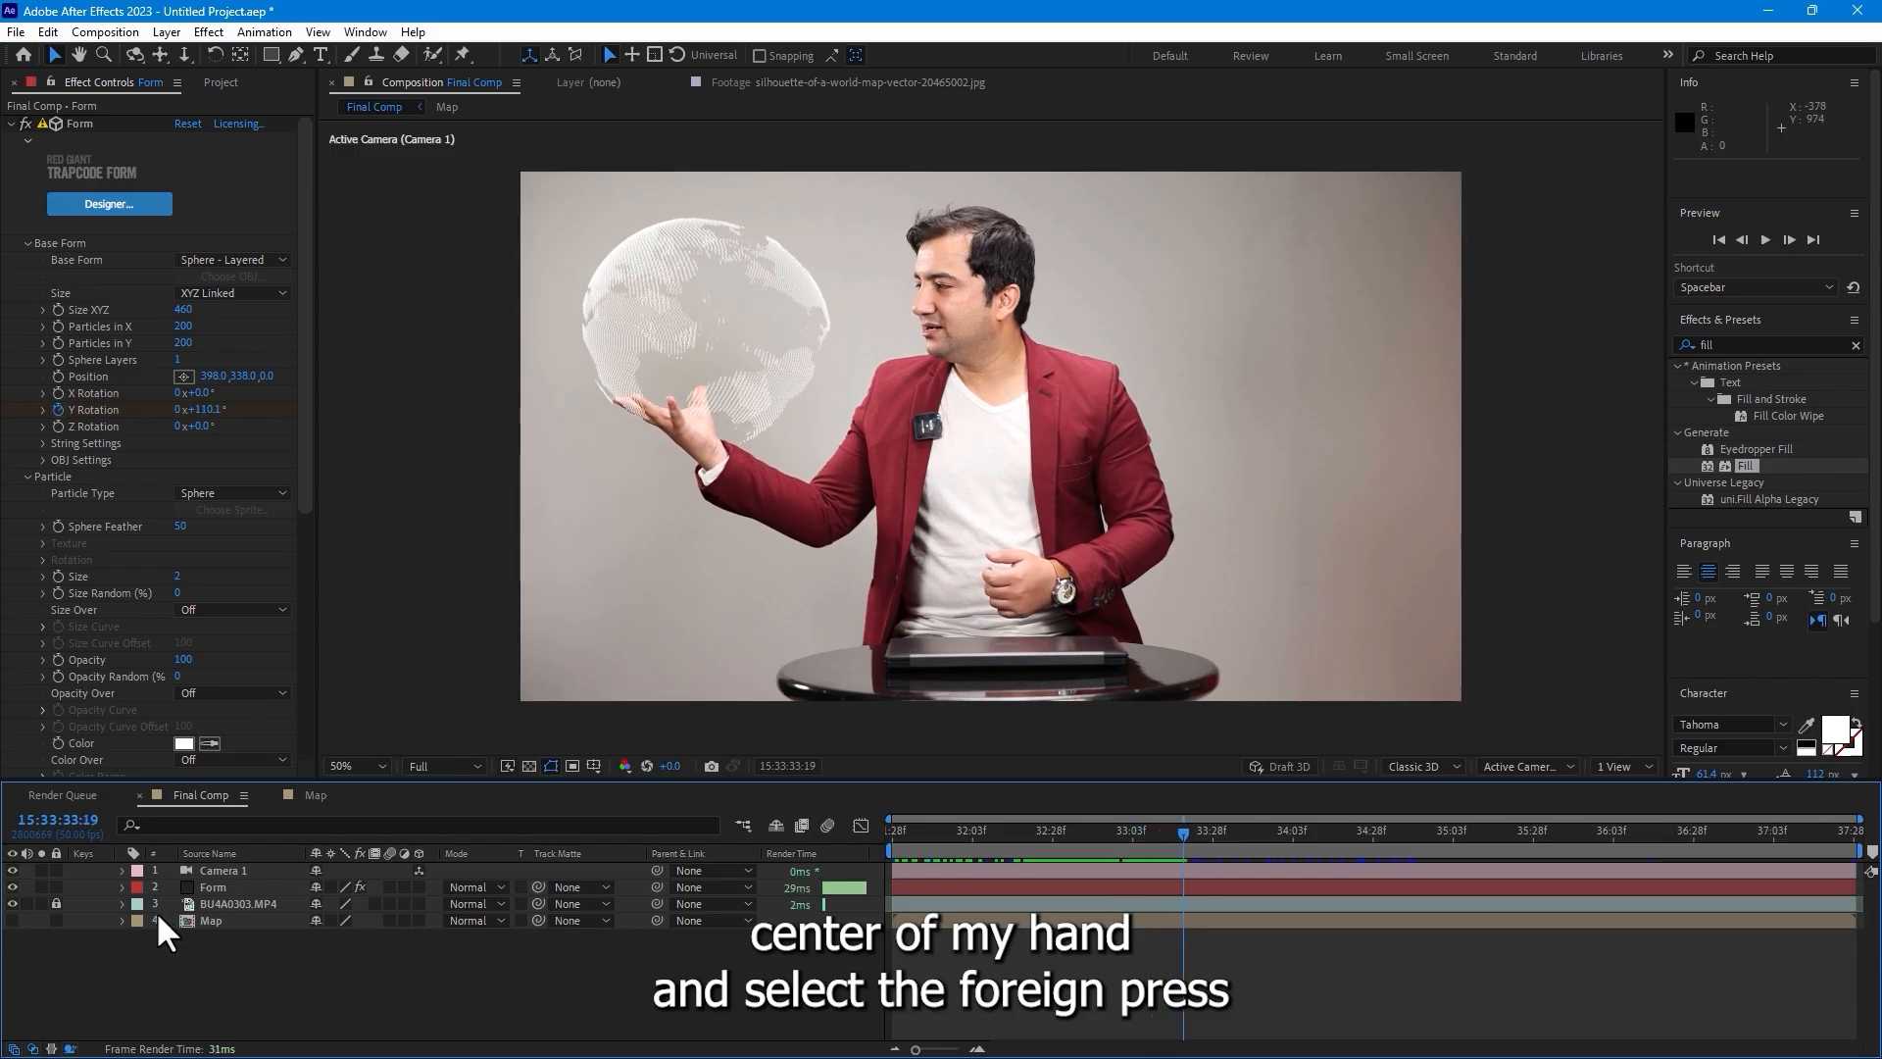
click(244, 885)
drag(183, 310, 166, 343)
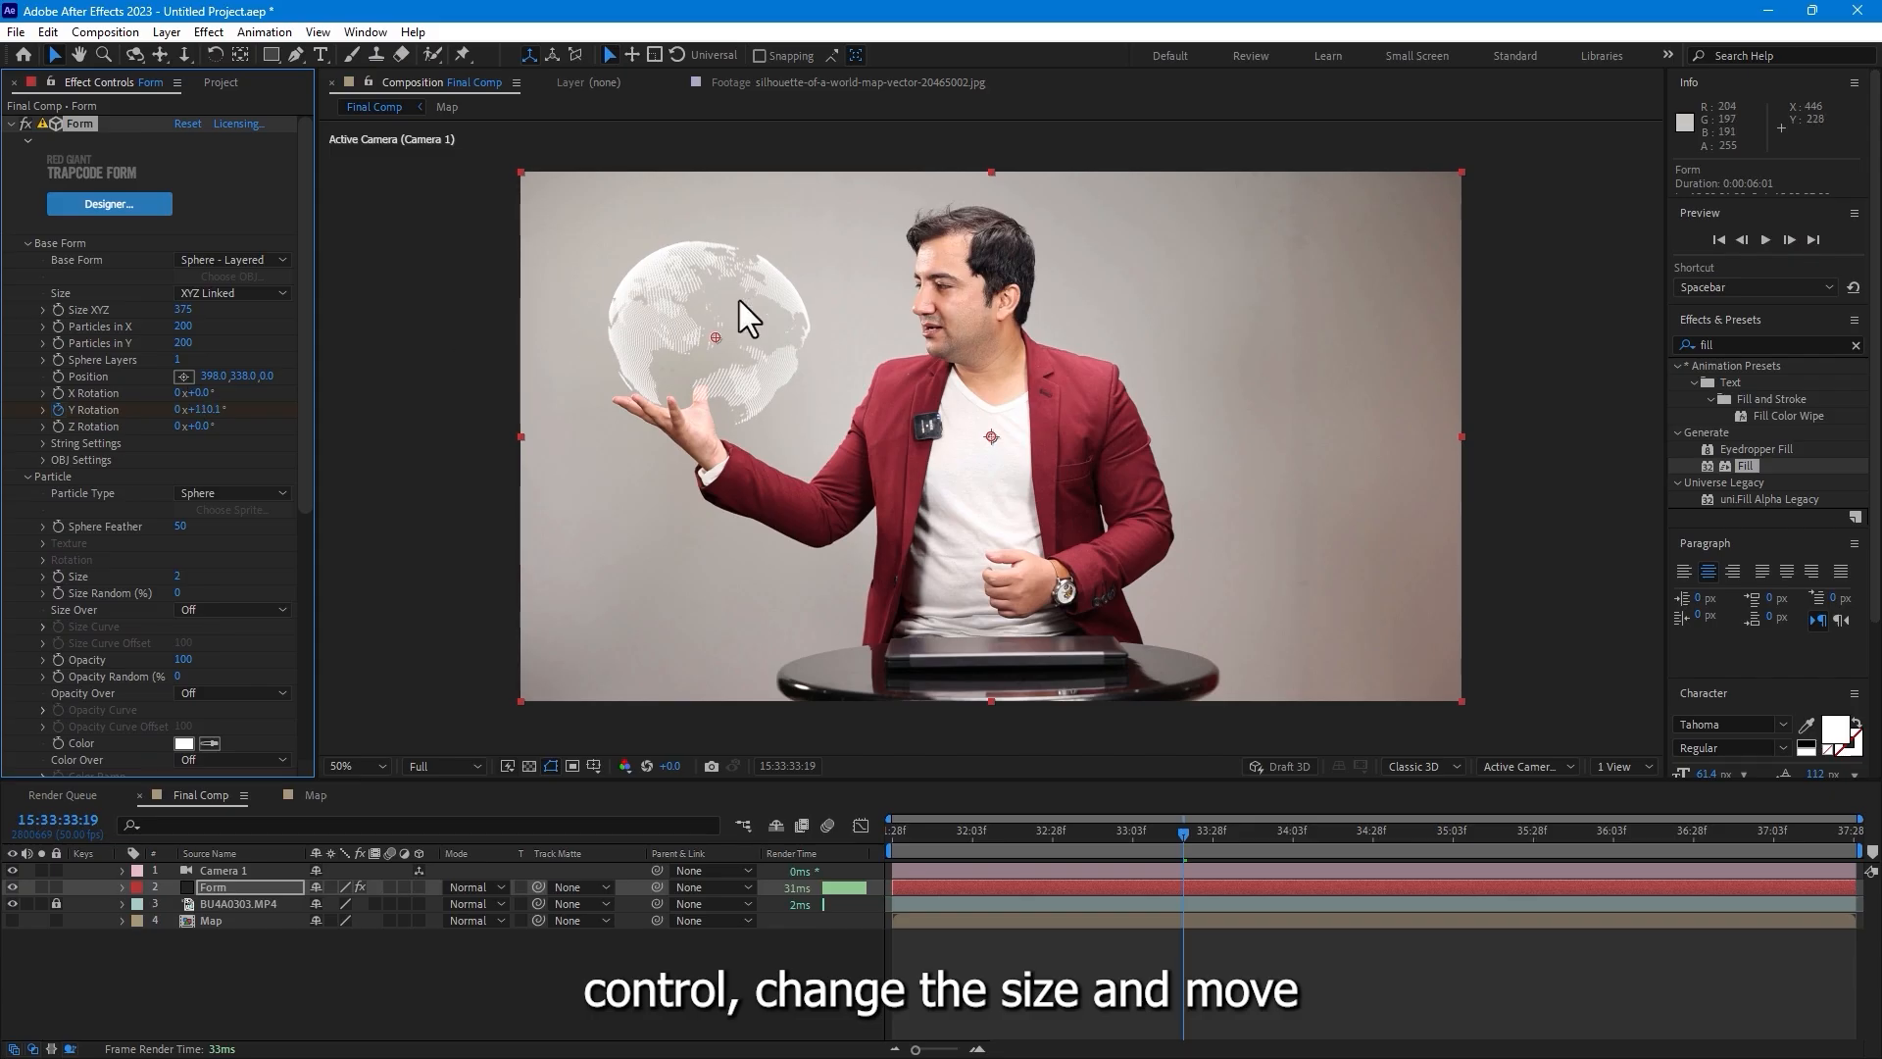
drag(716, 338, 681, 309)
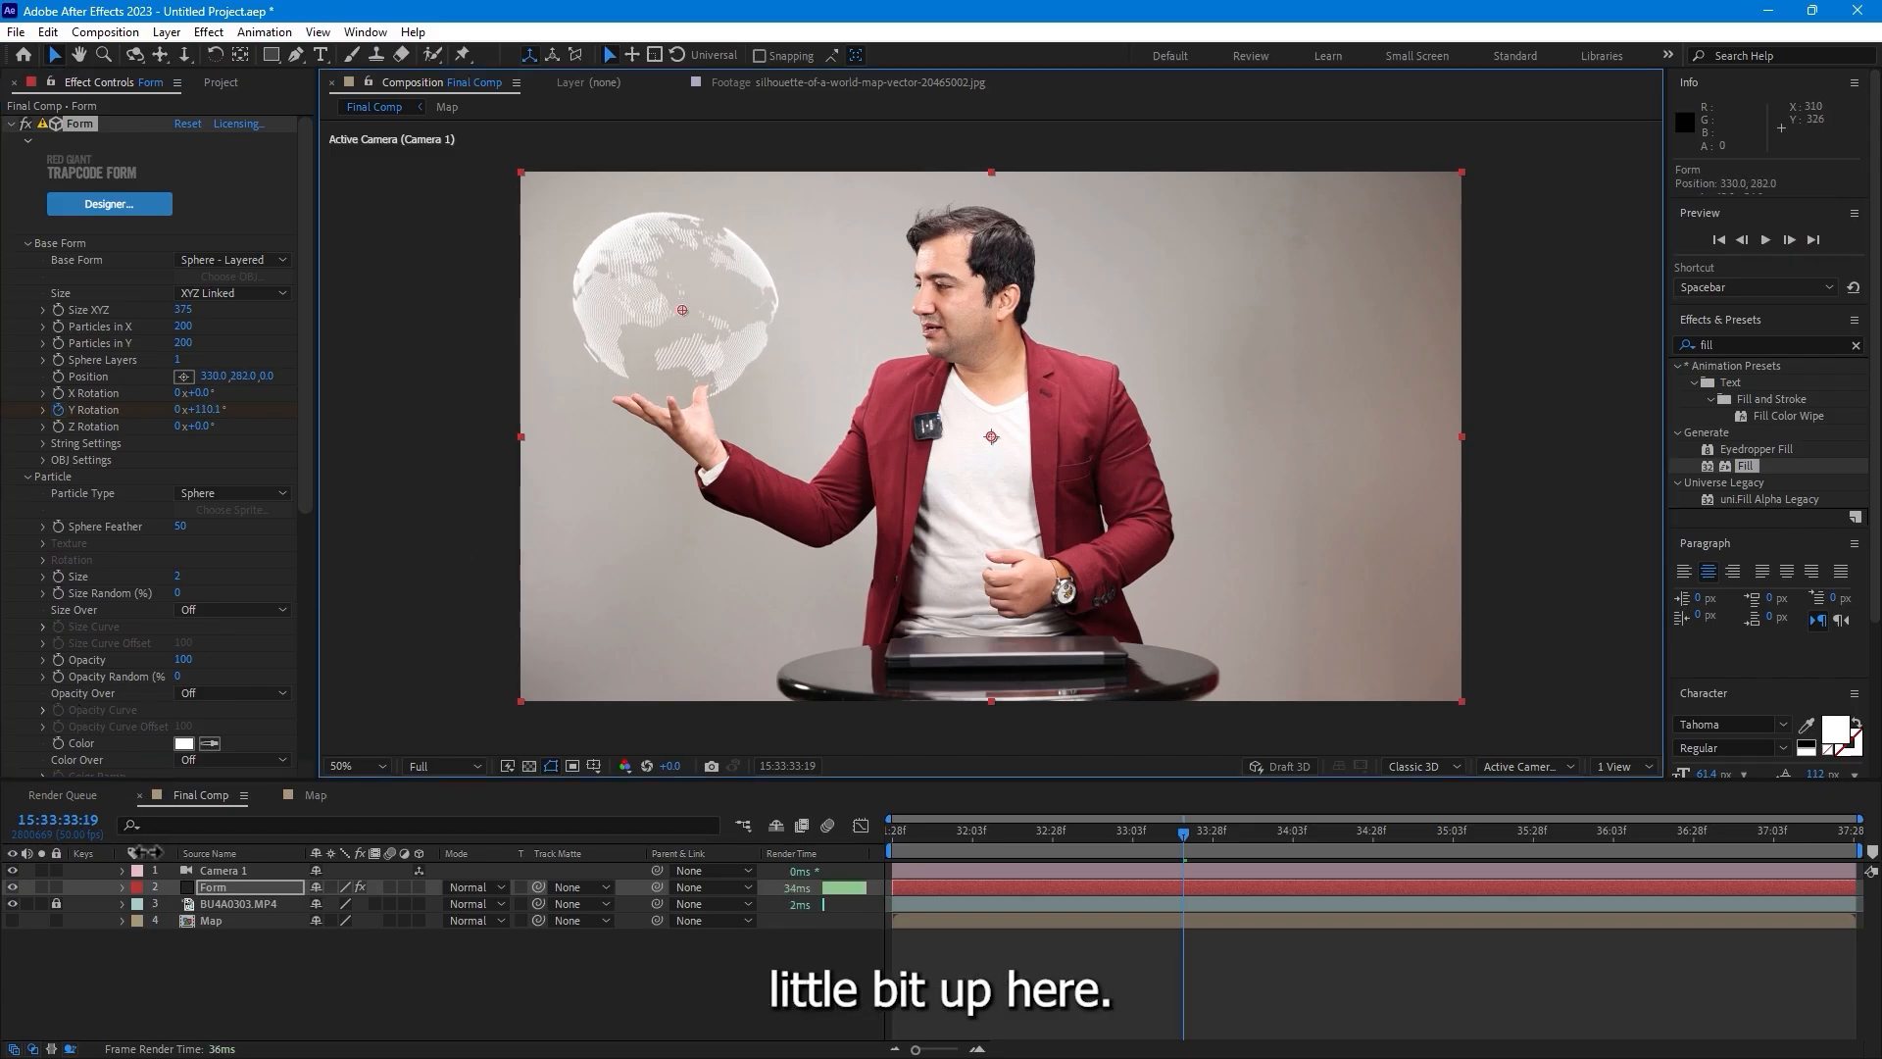
- Duplicate the globe's Form layer and set the copy's Color and Alpha map to RGB to RGB functionality with layer None
click(205, 886)
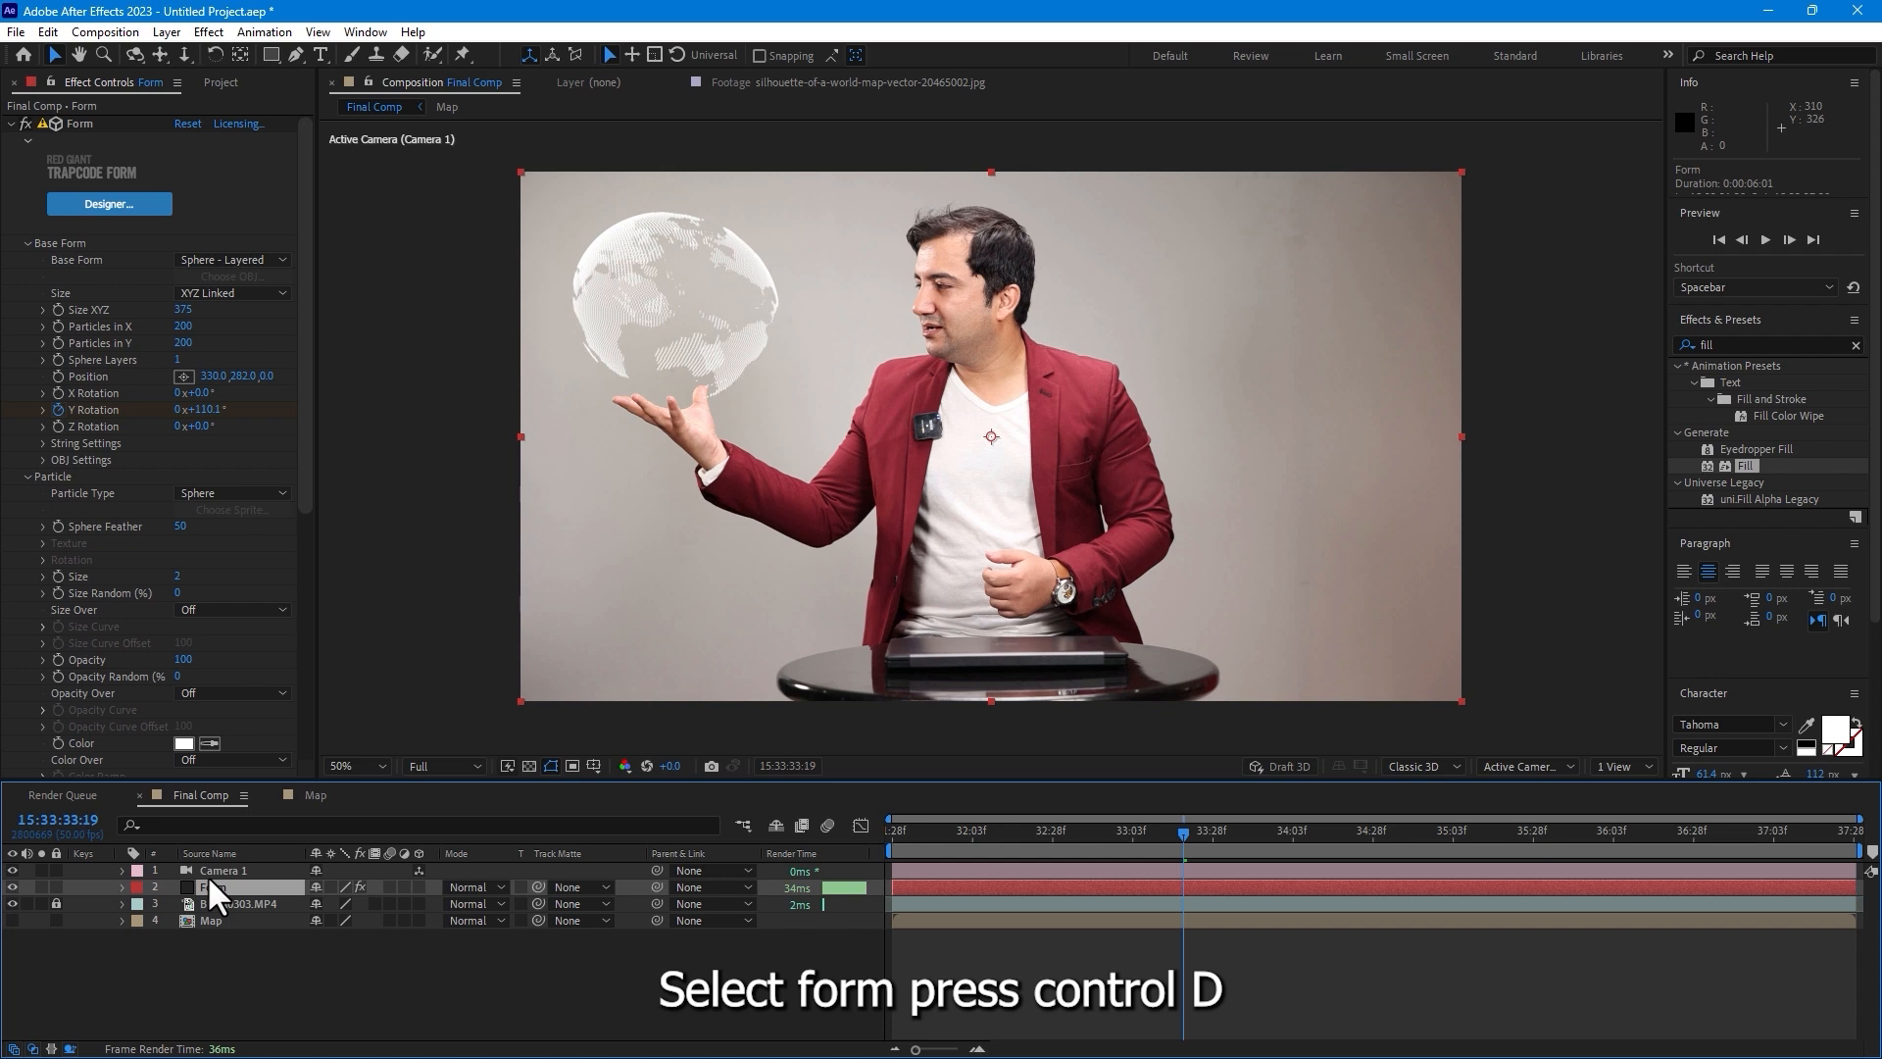
key(ctrl+d)
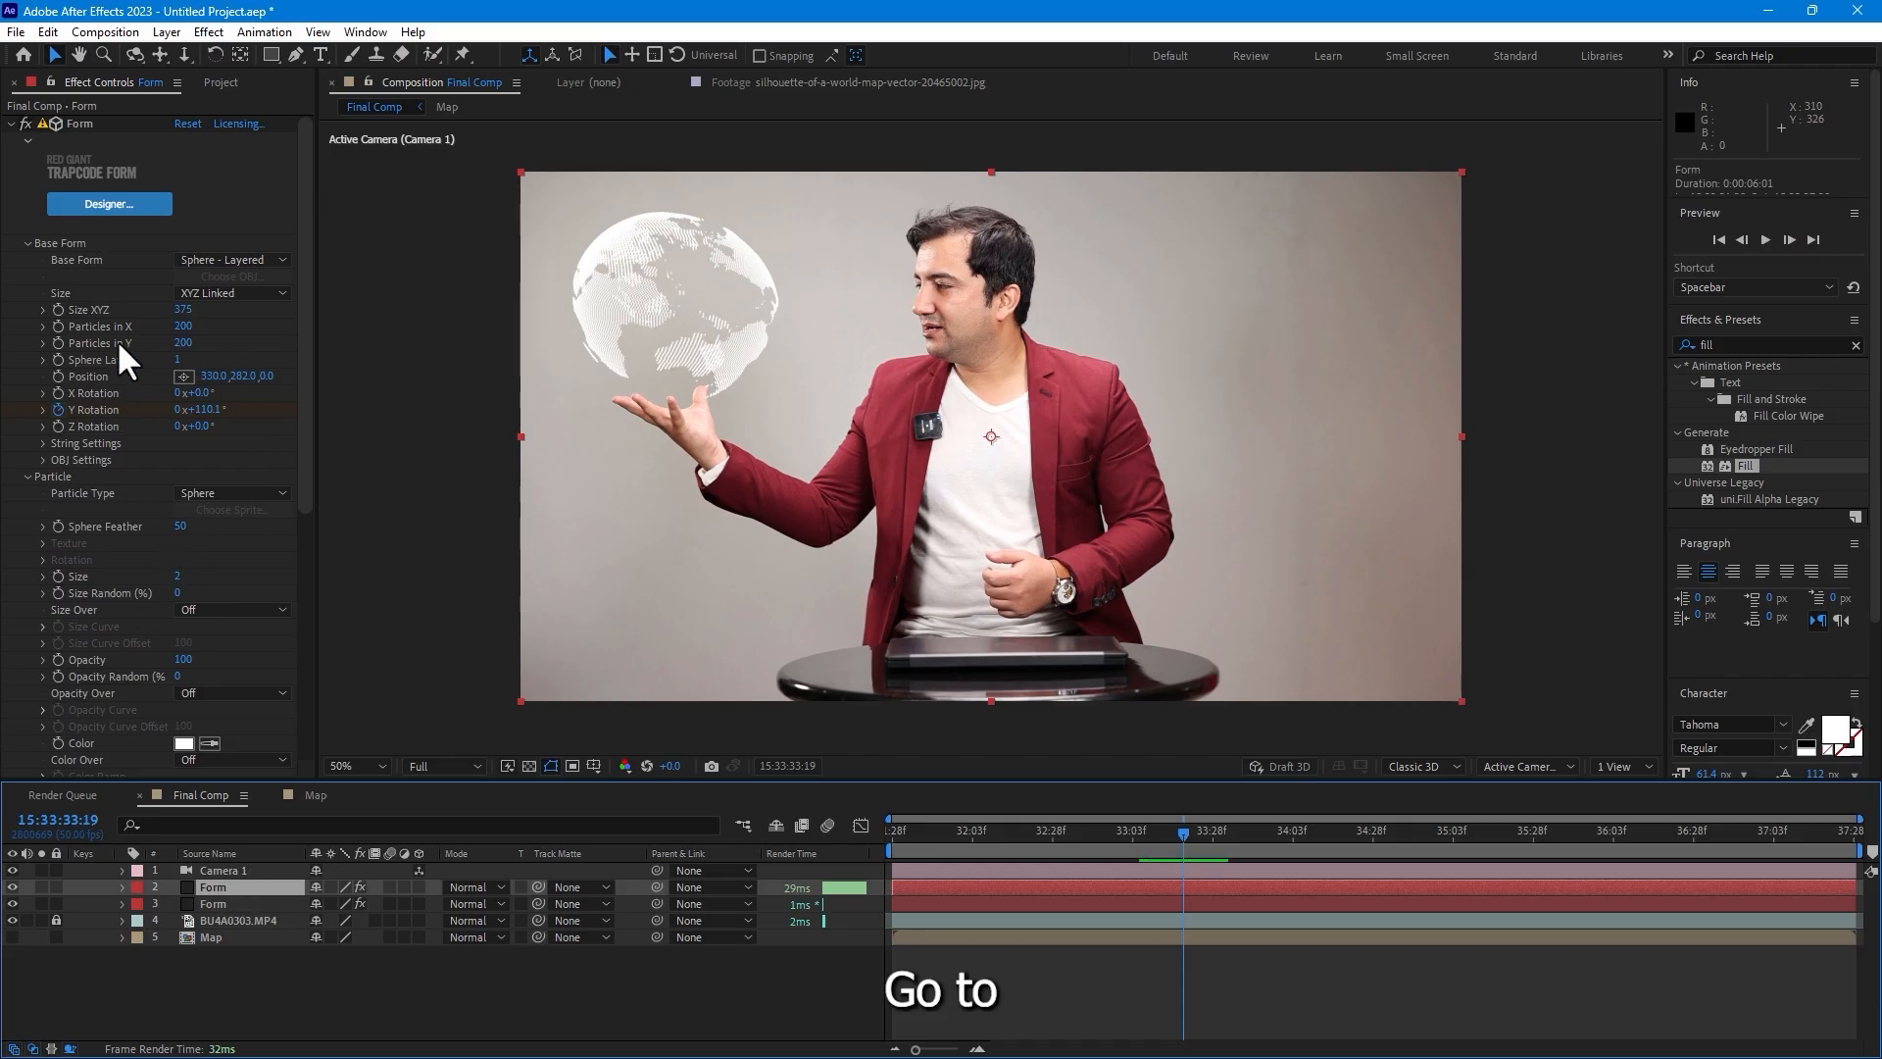
drag(303, 429, 292, 678)
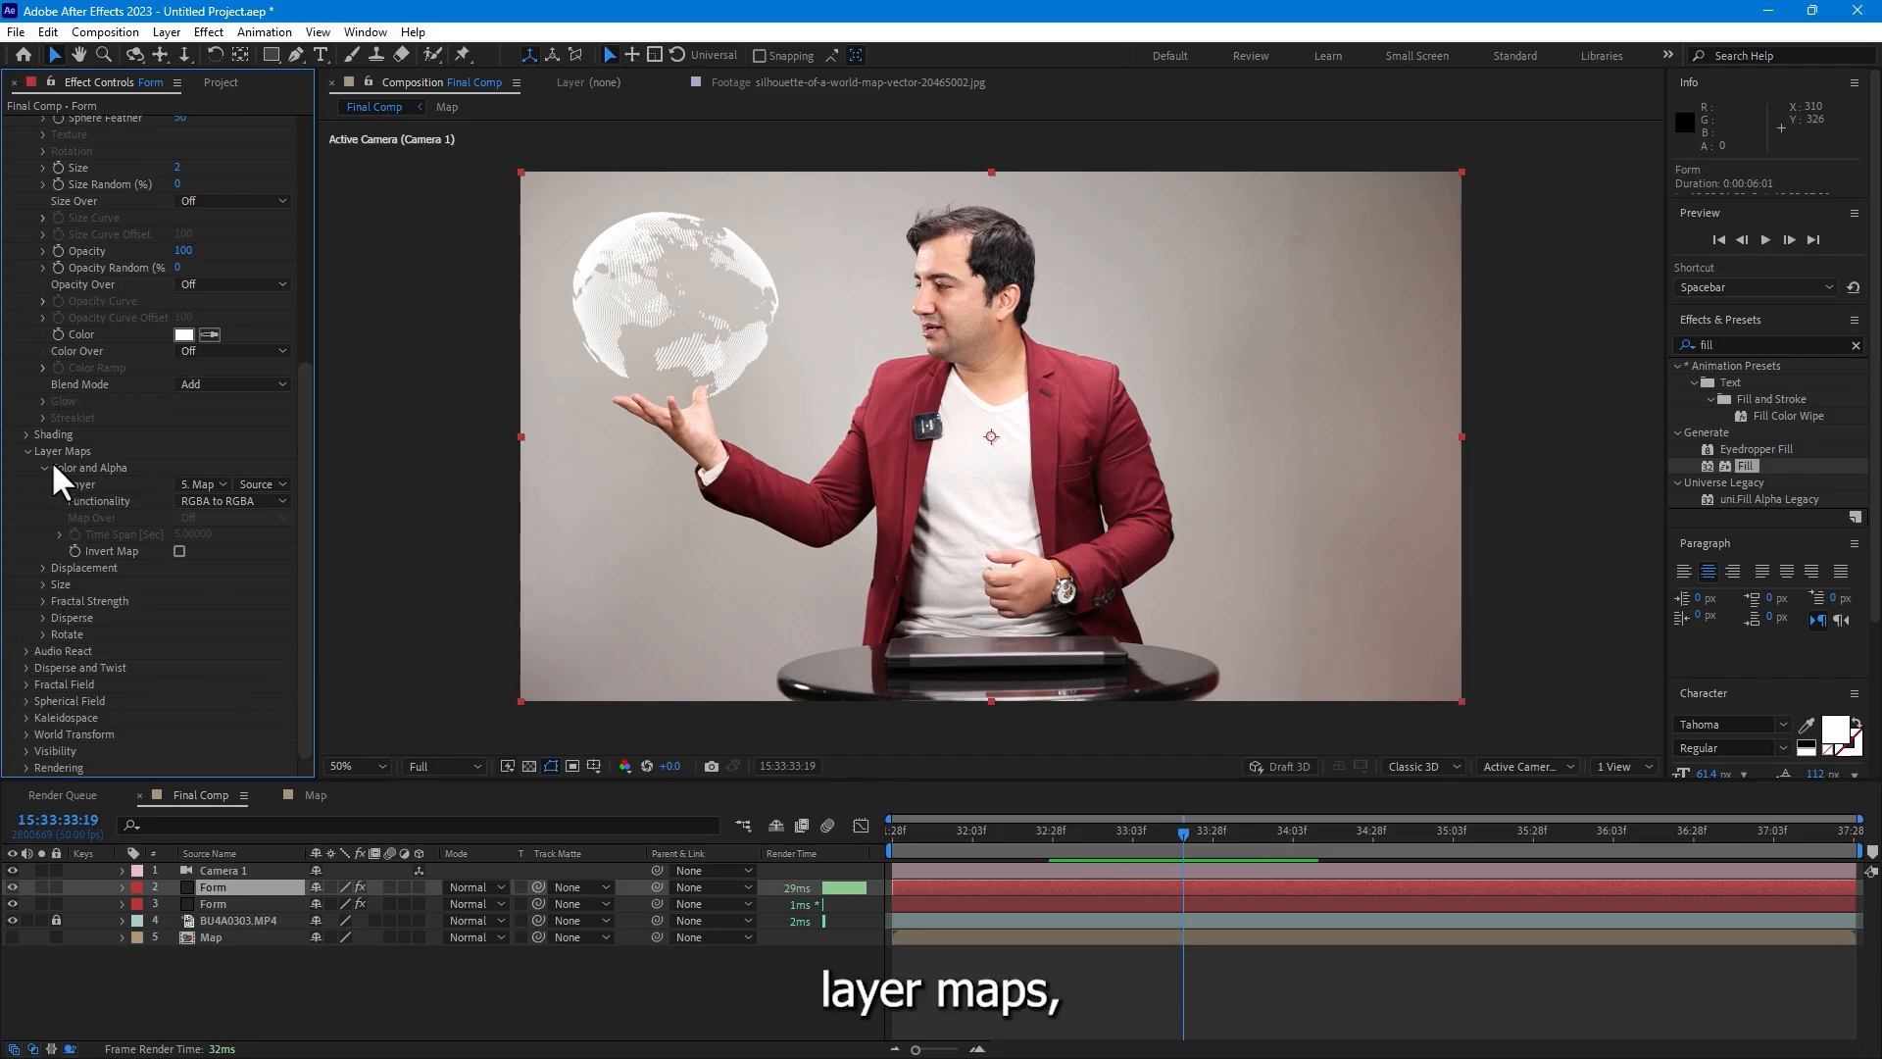
click(197, 501)
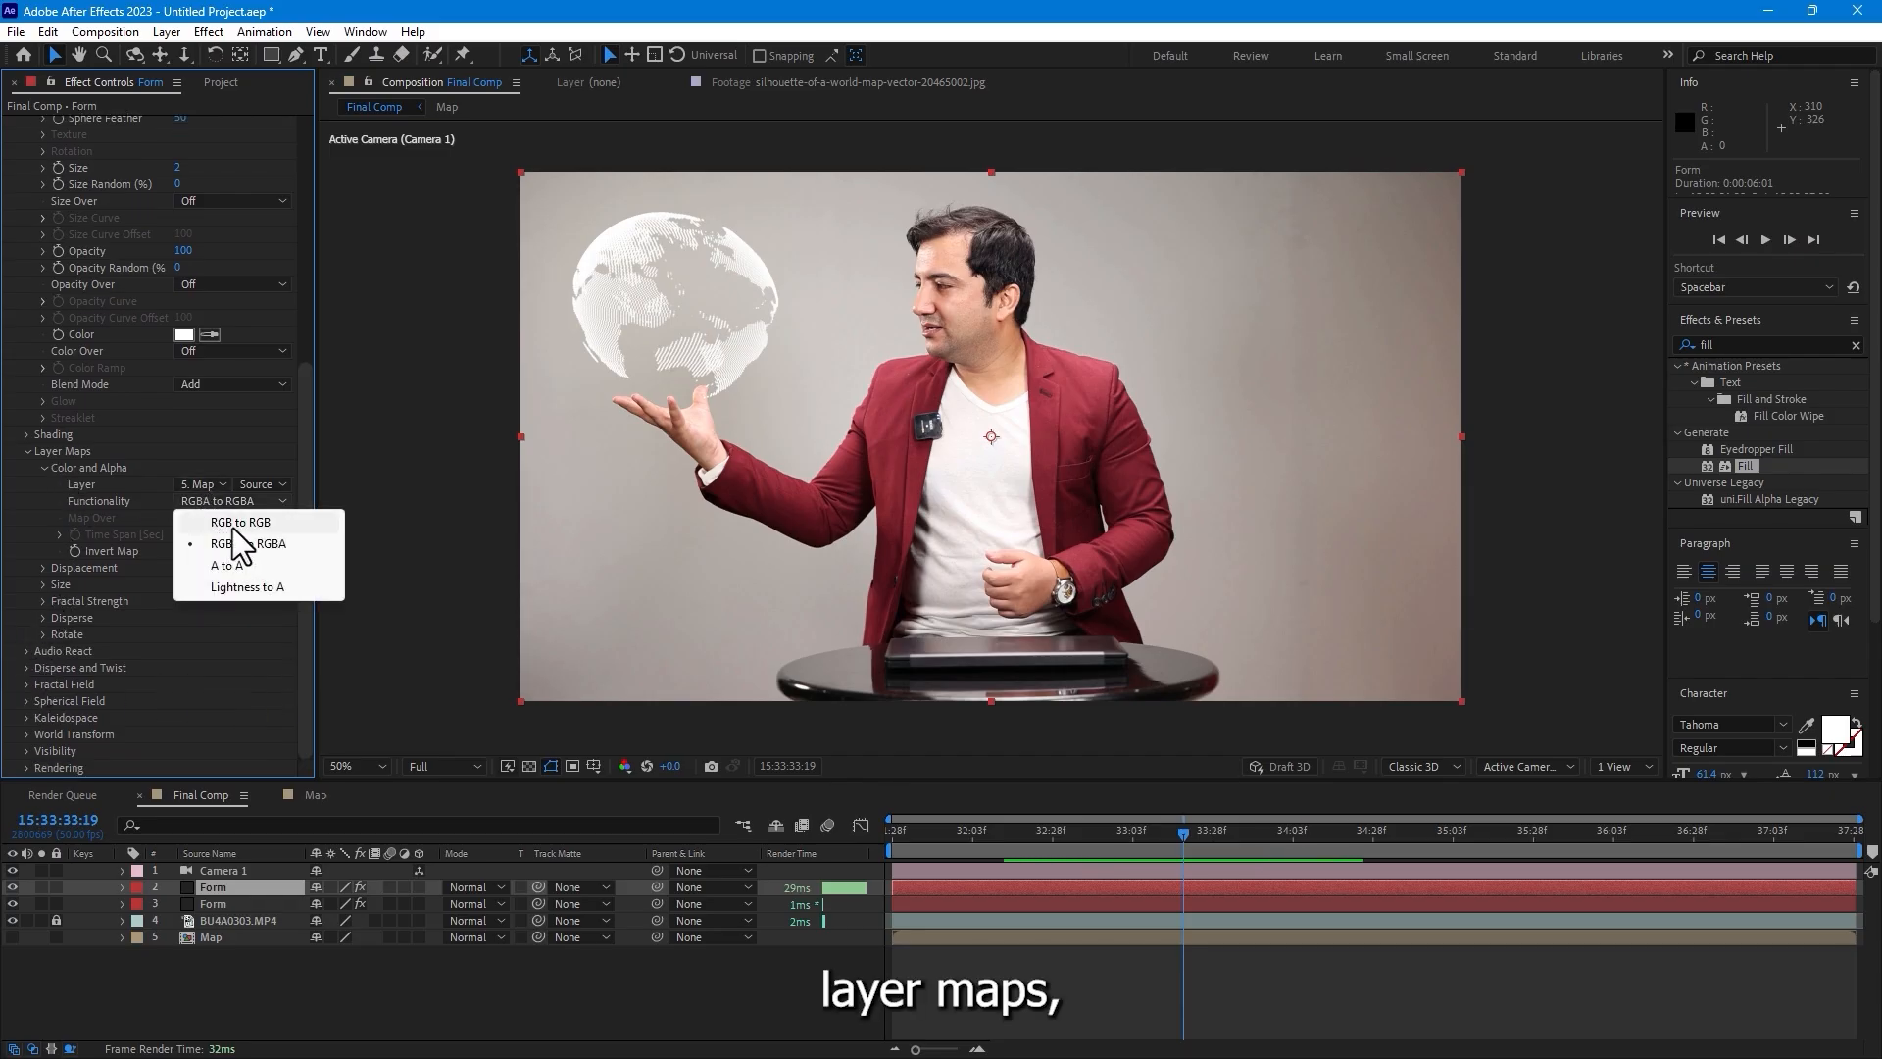
click(223, 522)
click(201, 485)
click(224, 508)
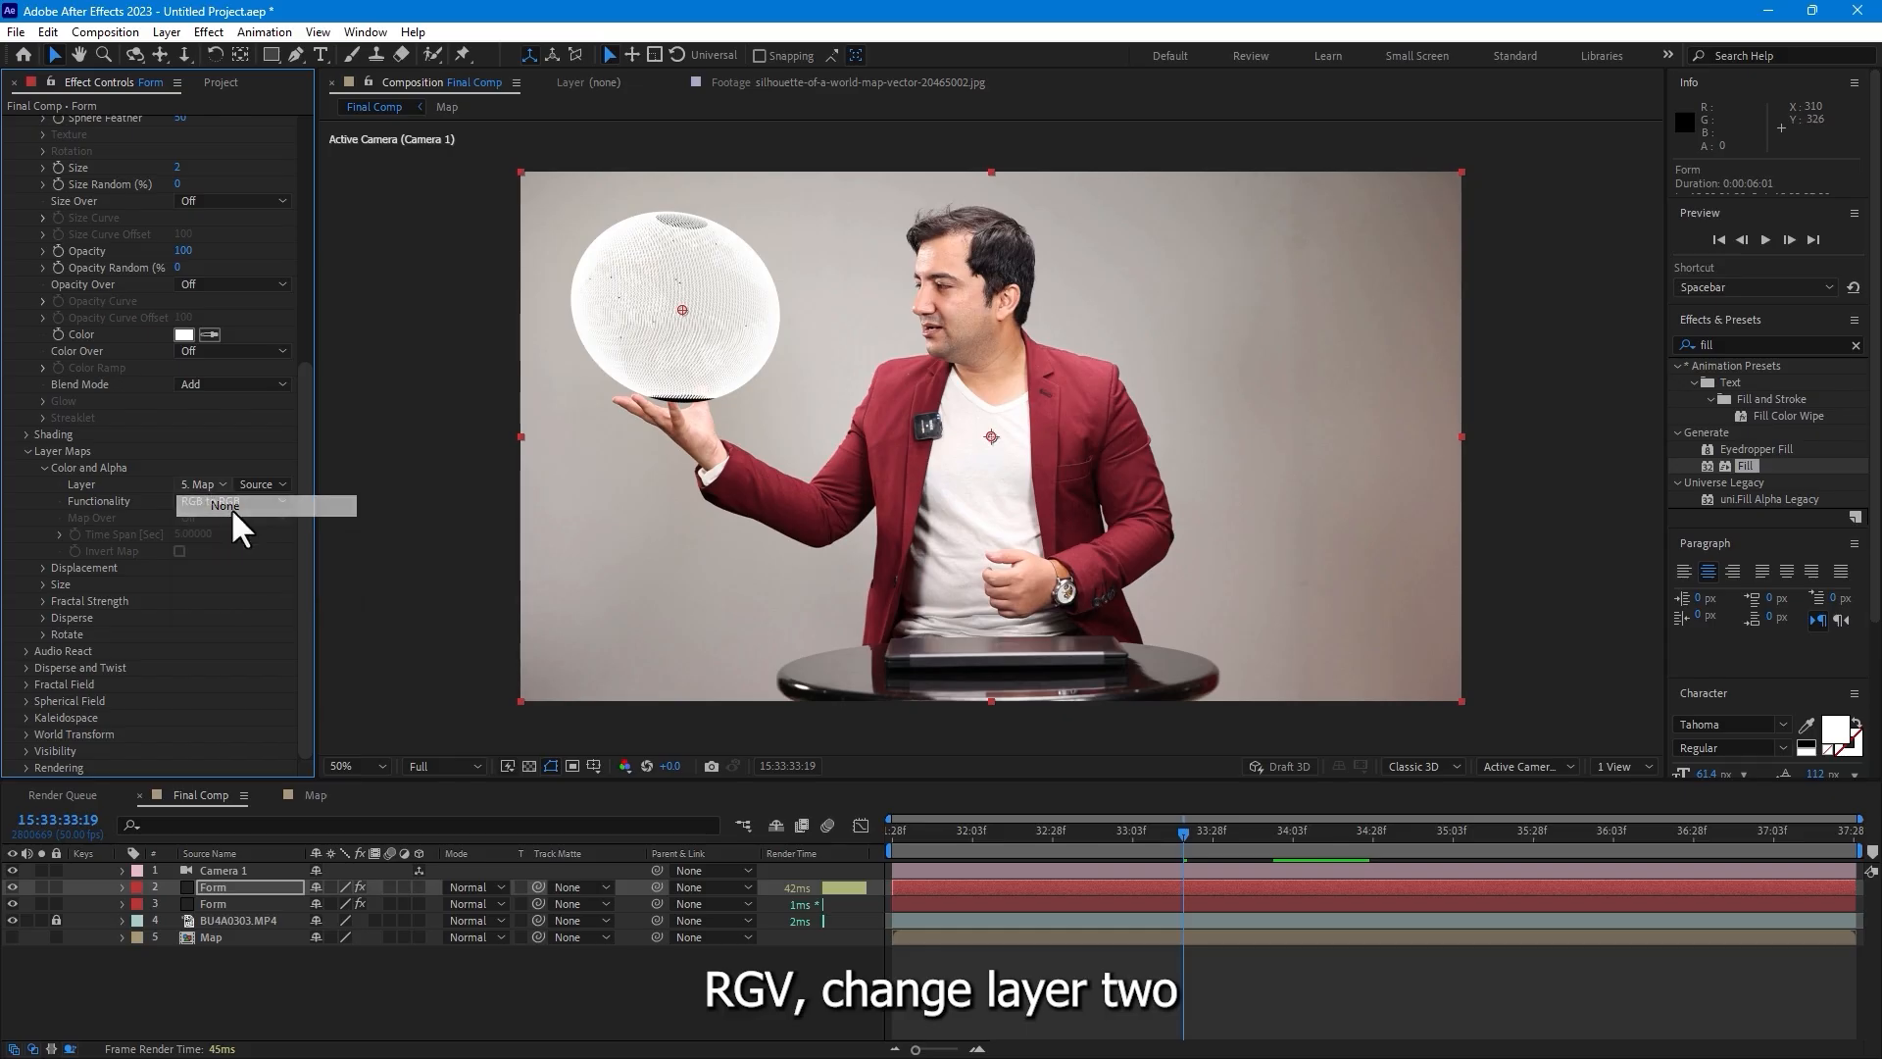
- Turn the copied sphere into horizontal rings by setting Particles in Y to 3, and enlarge its Size XYZ to 486
scroll(287, 438, up, 10)
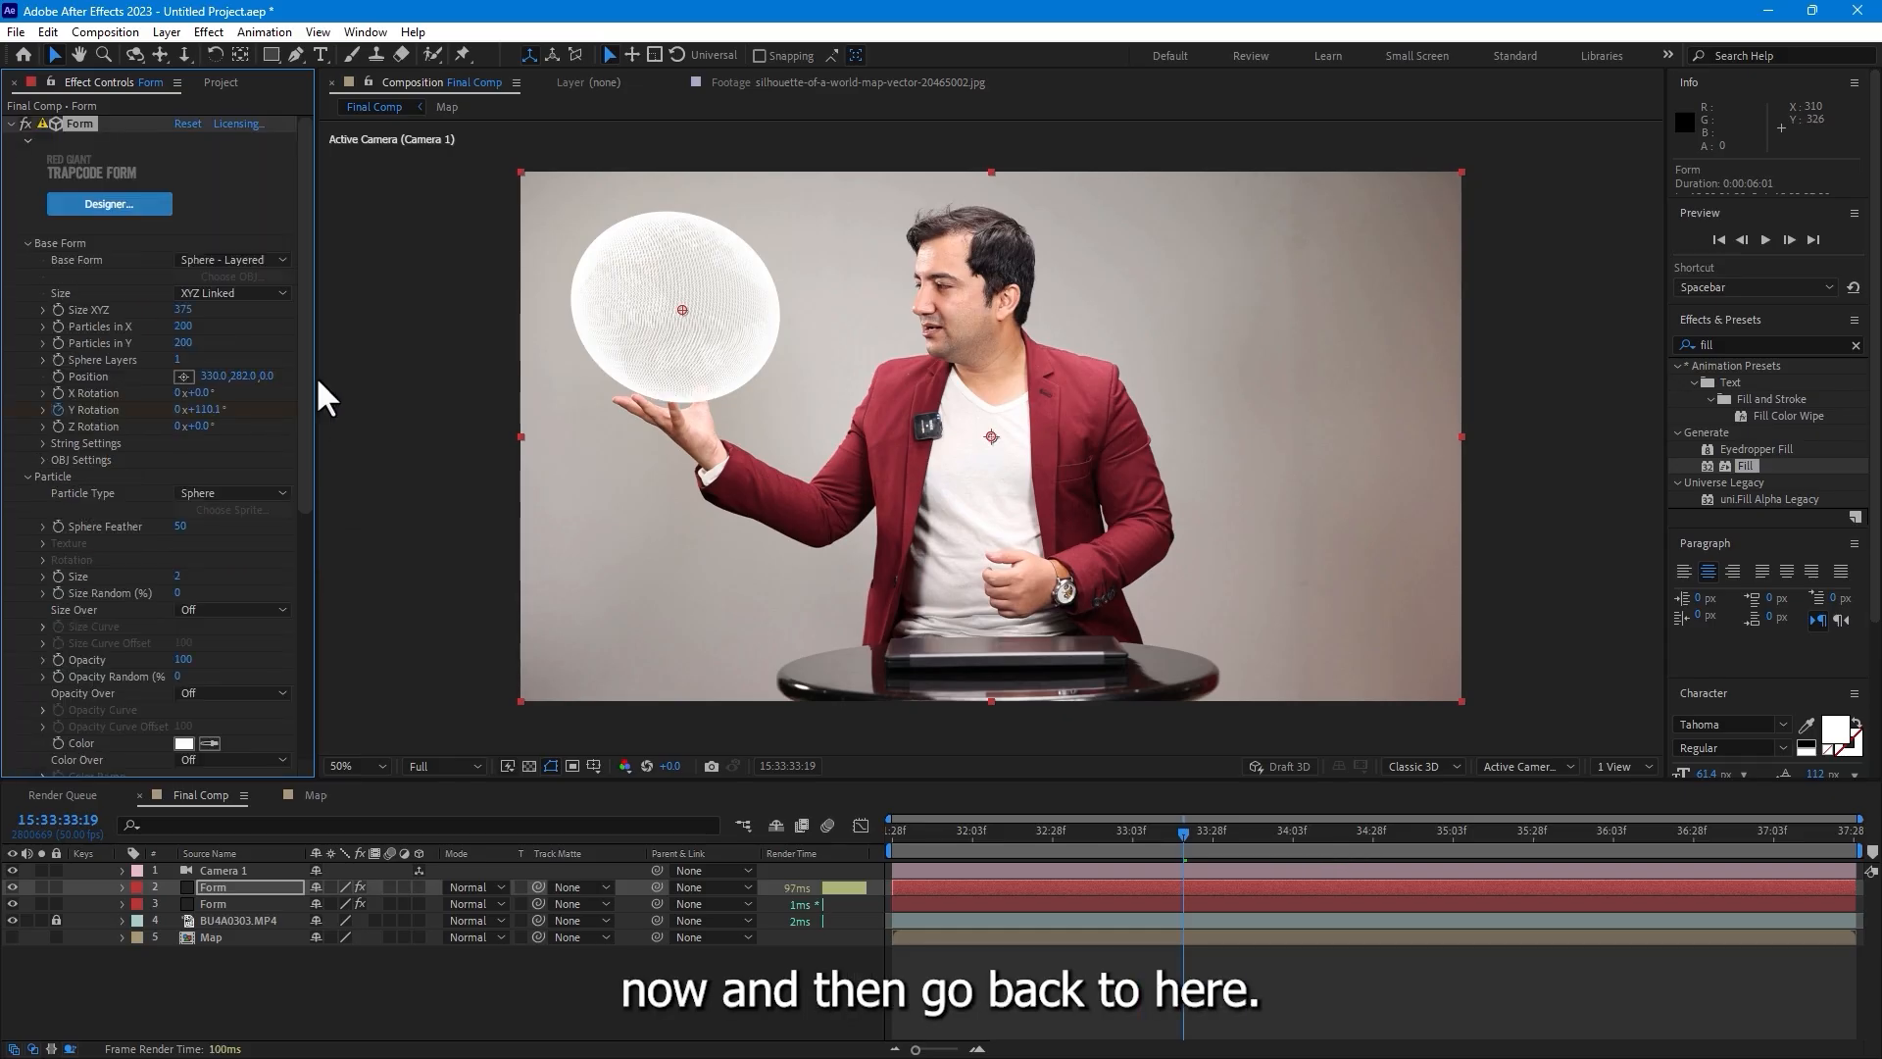
click(185, 342)
text(3)
key(Return)
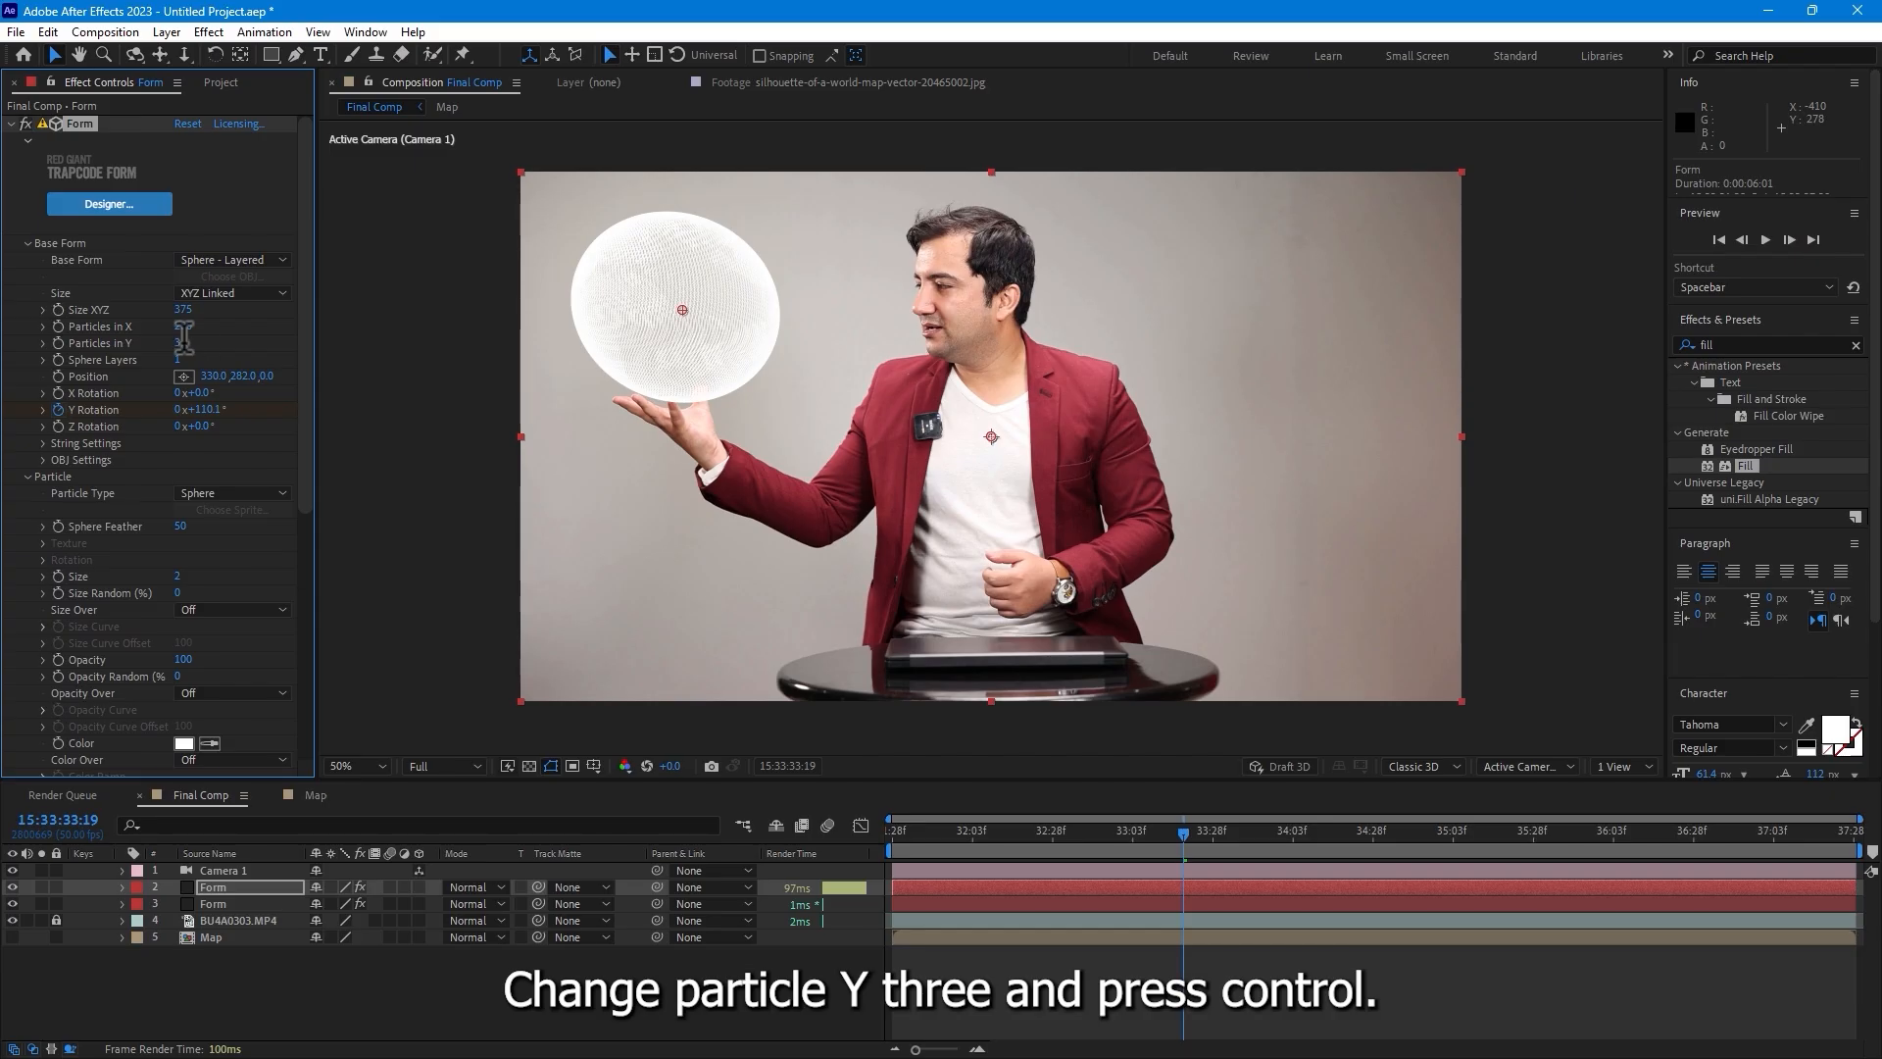
drag(178, 312, 285, 309)
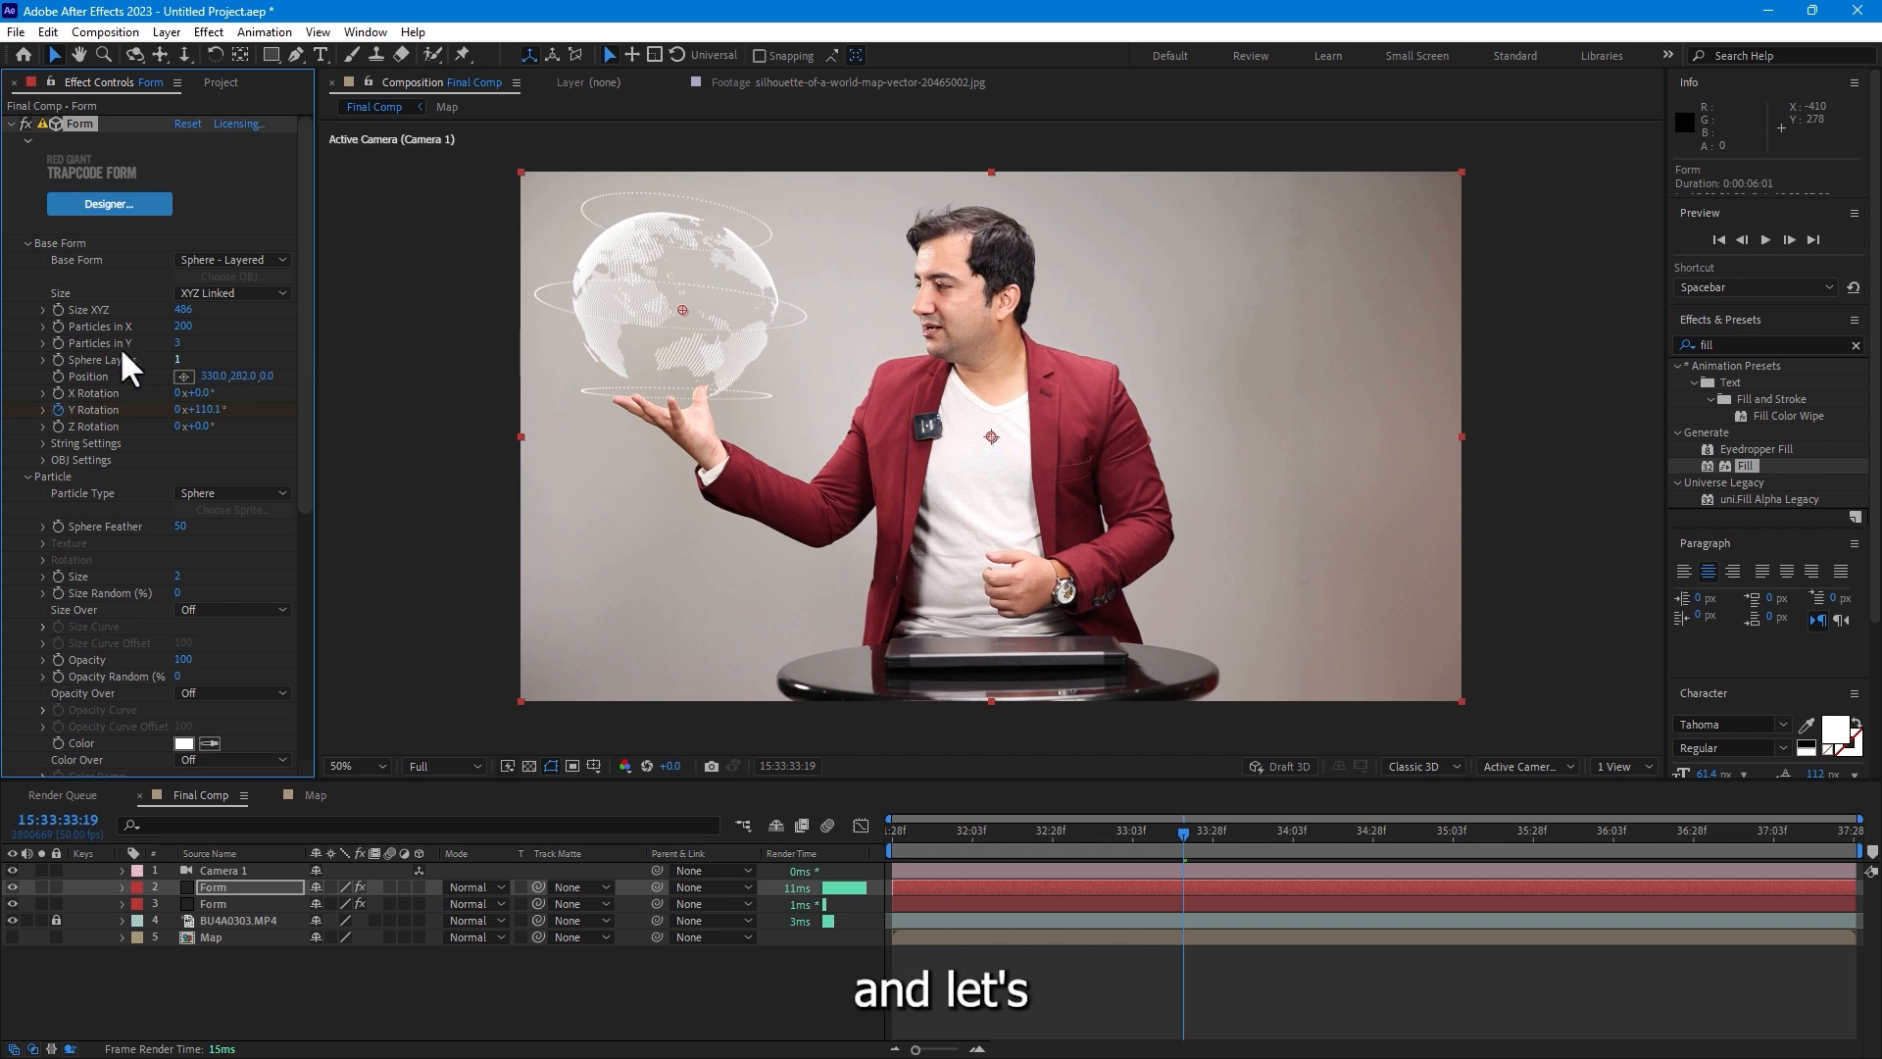
- Duplicate the ring layer and give the copy 3 Particles in X, 200 Particles in Y and a Size XYZ of 794
click(221, 887)
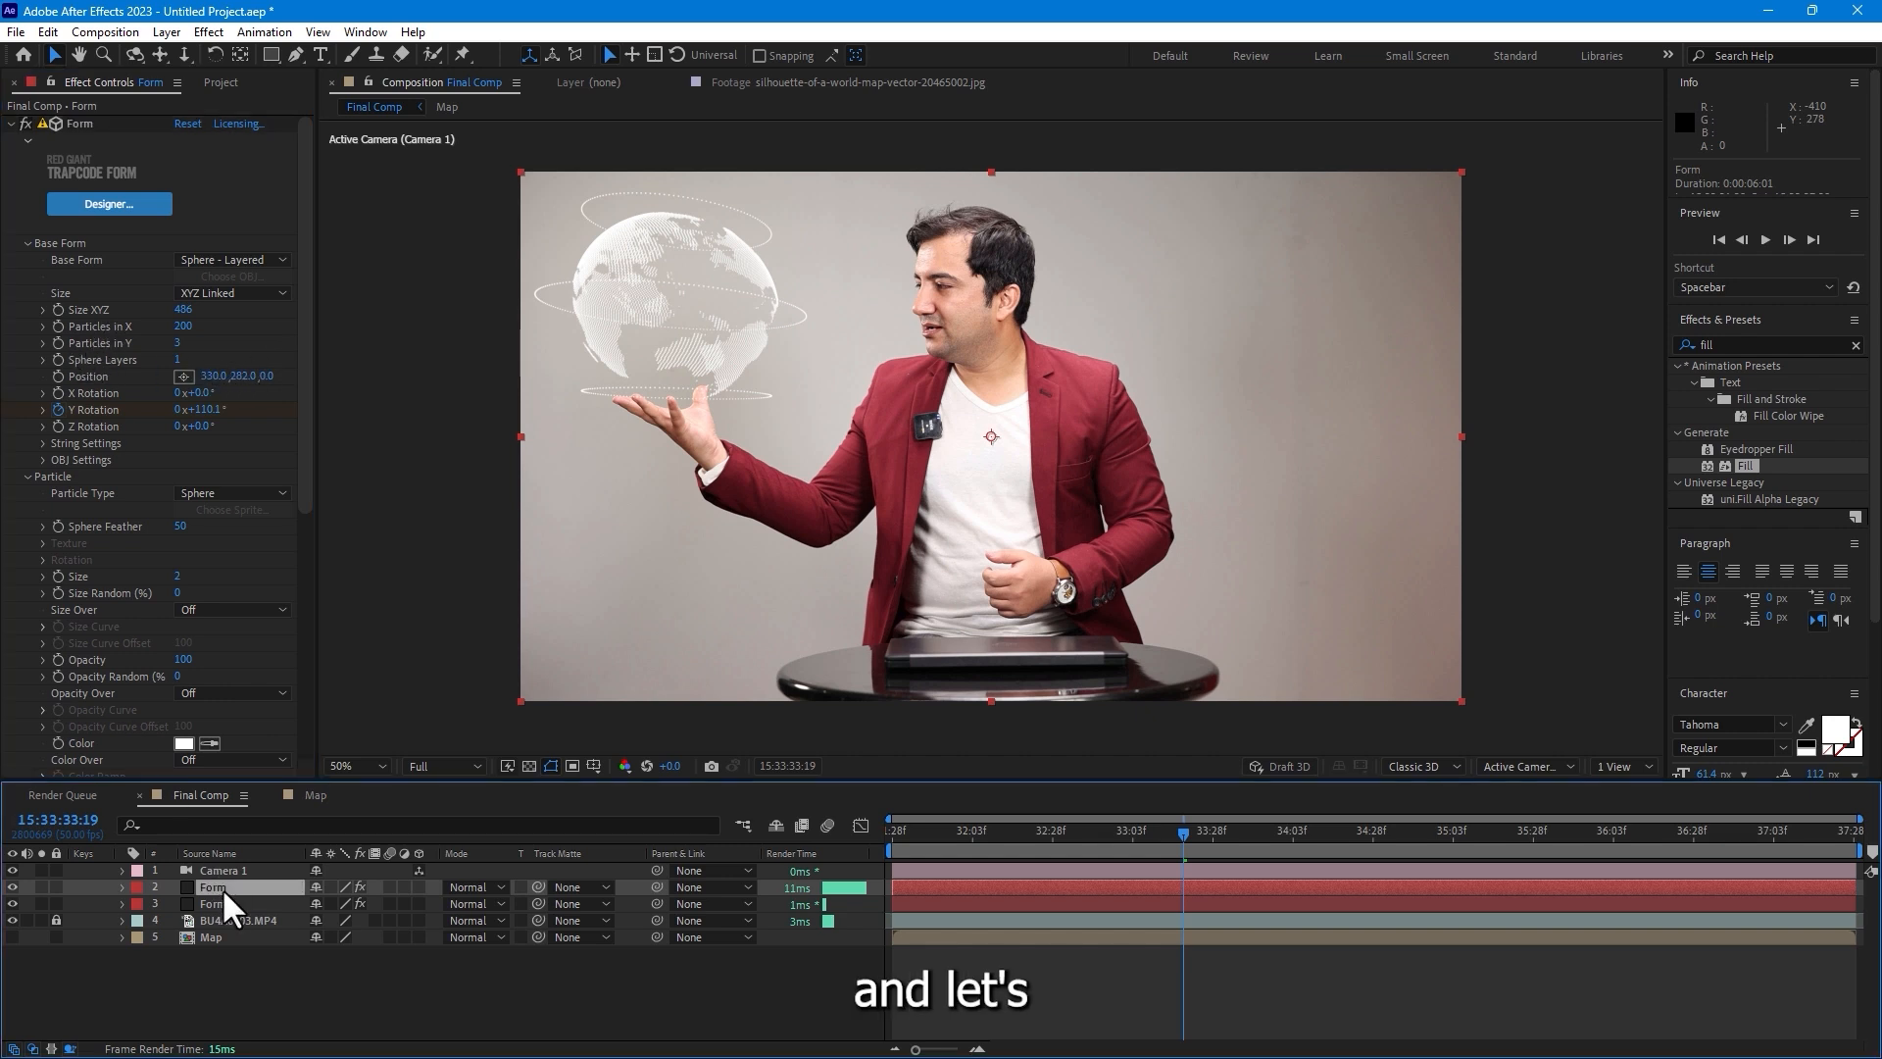
key(ctrl+d)
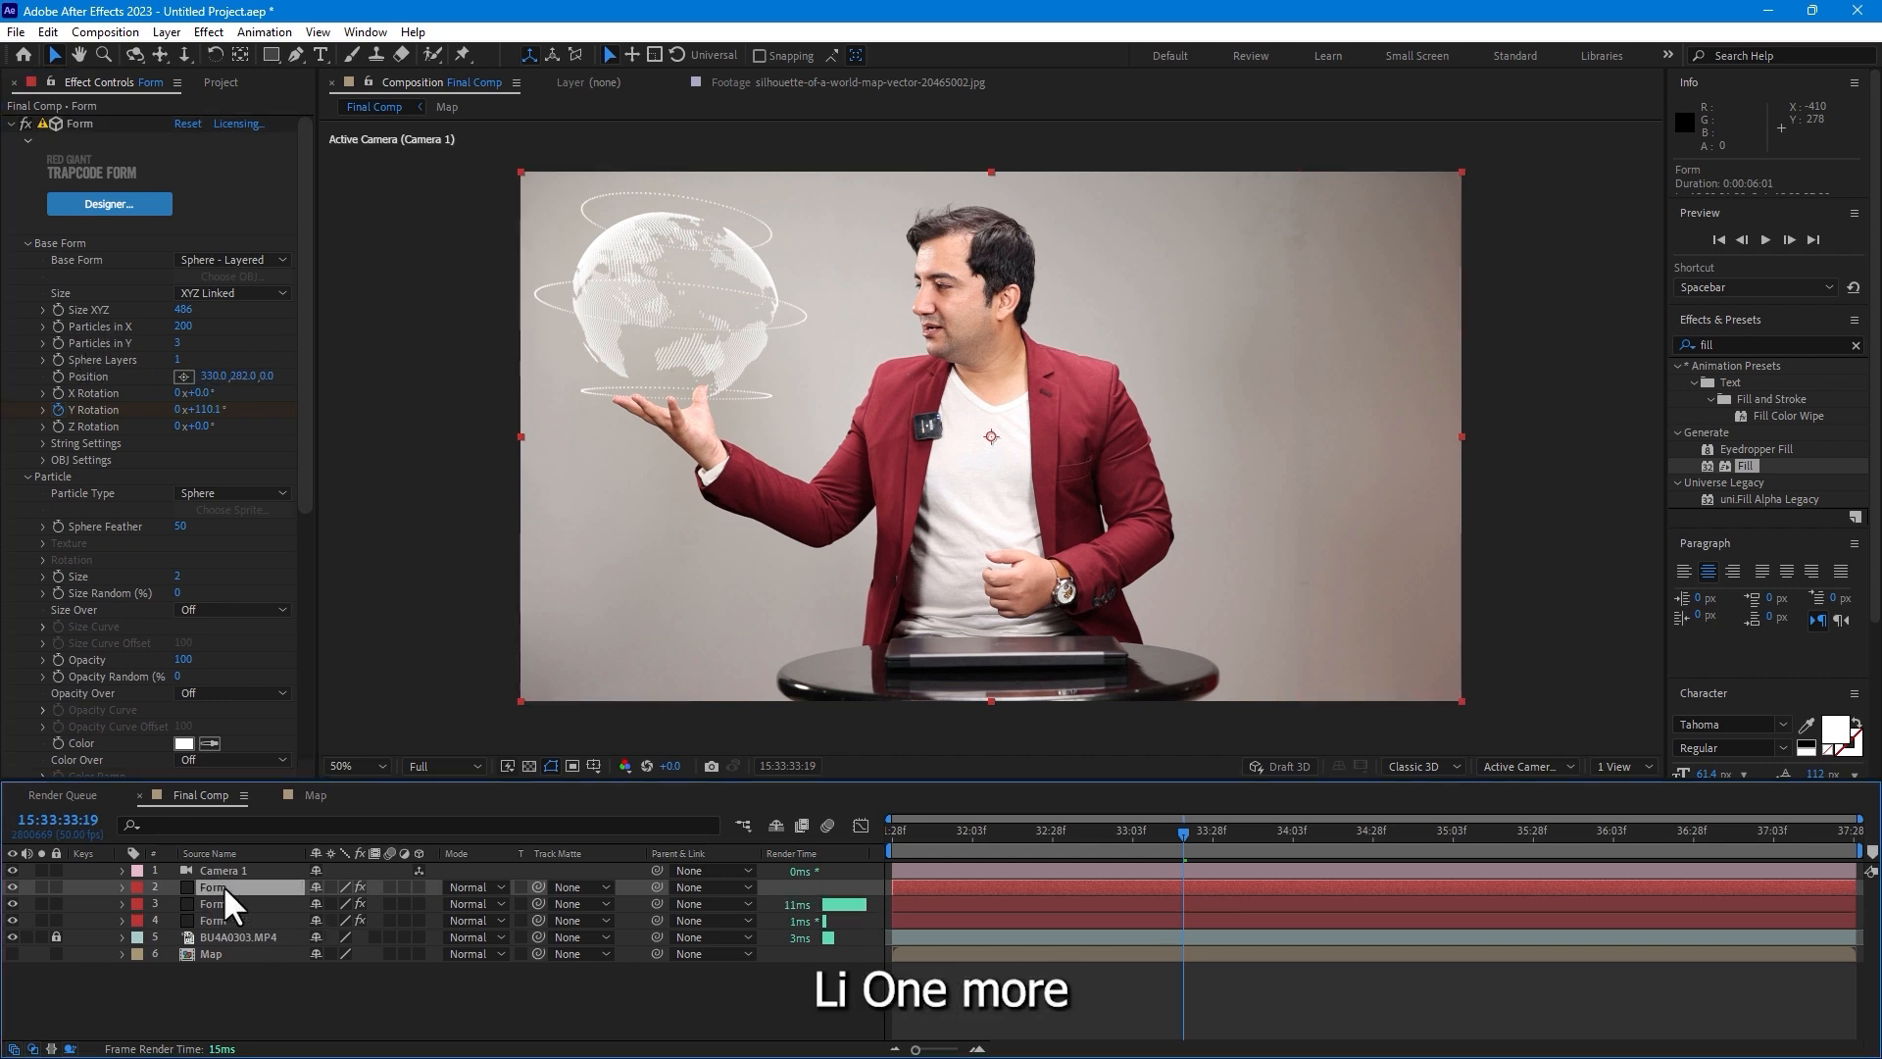
click(184, 327)
text(3)
key(Tab)
text(200)
key(Return)
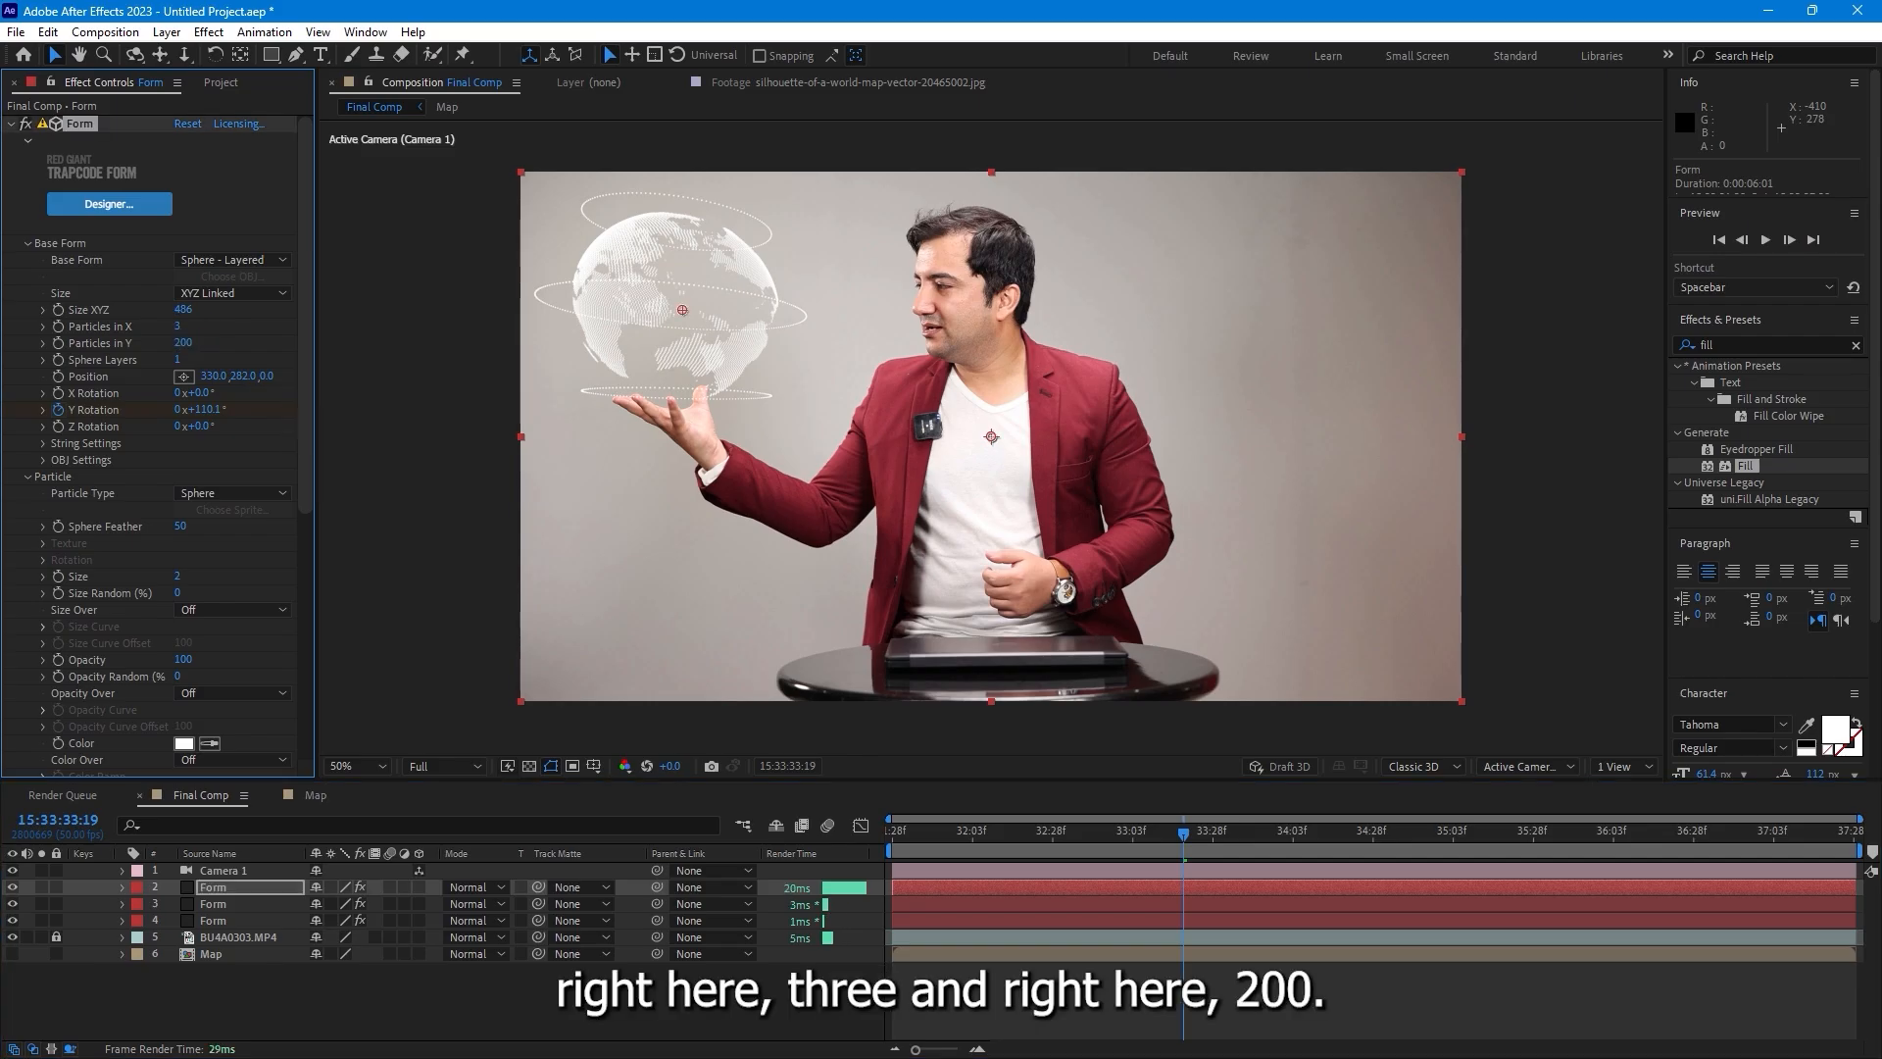
drag(184, 309, 501, 322)
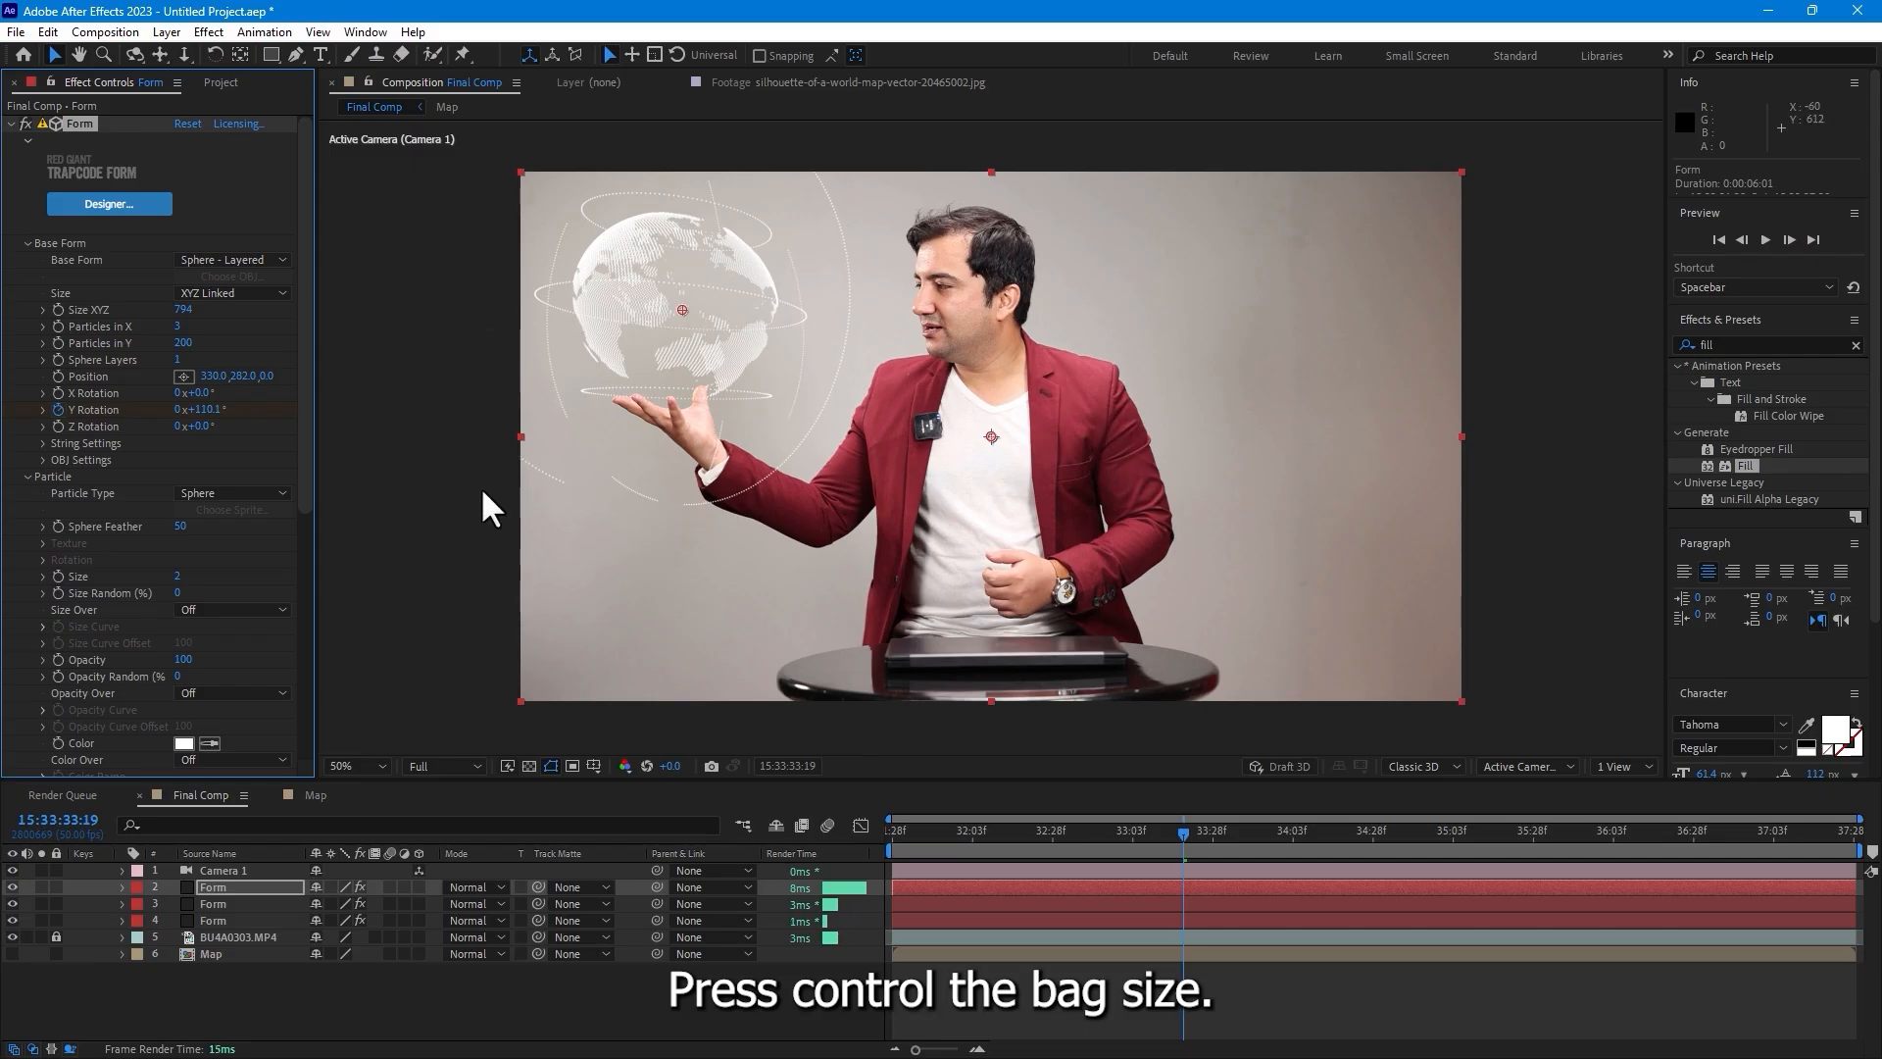
- Duplicate the original map globe's Form layer and set the copy's Particles in X and Particles in Y to 150
click(210, 918)
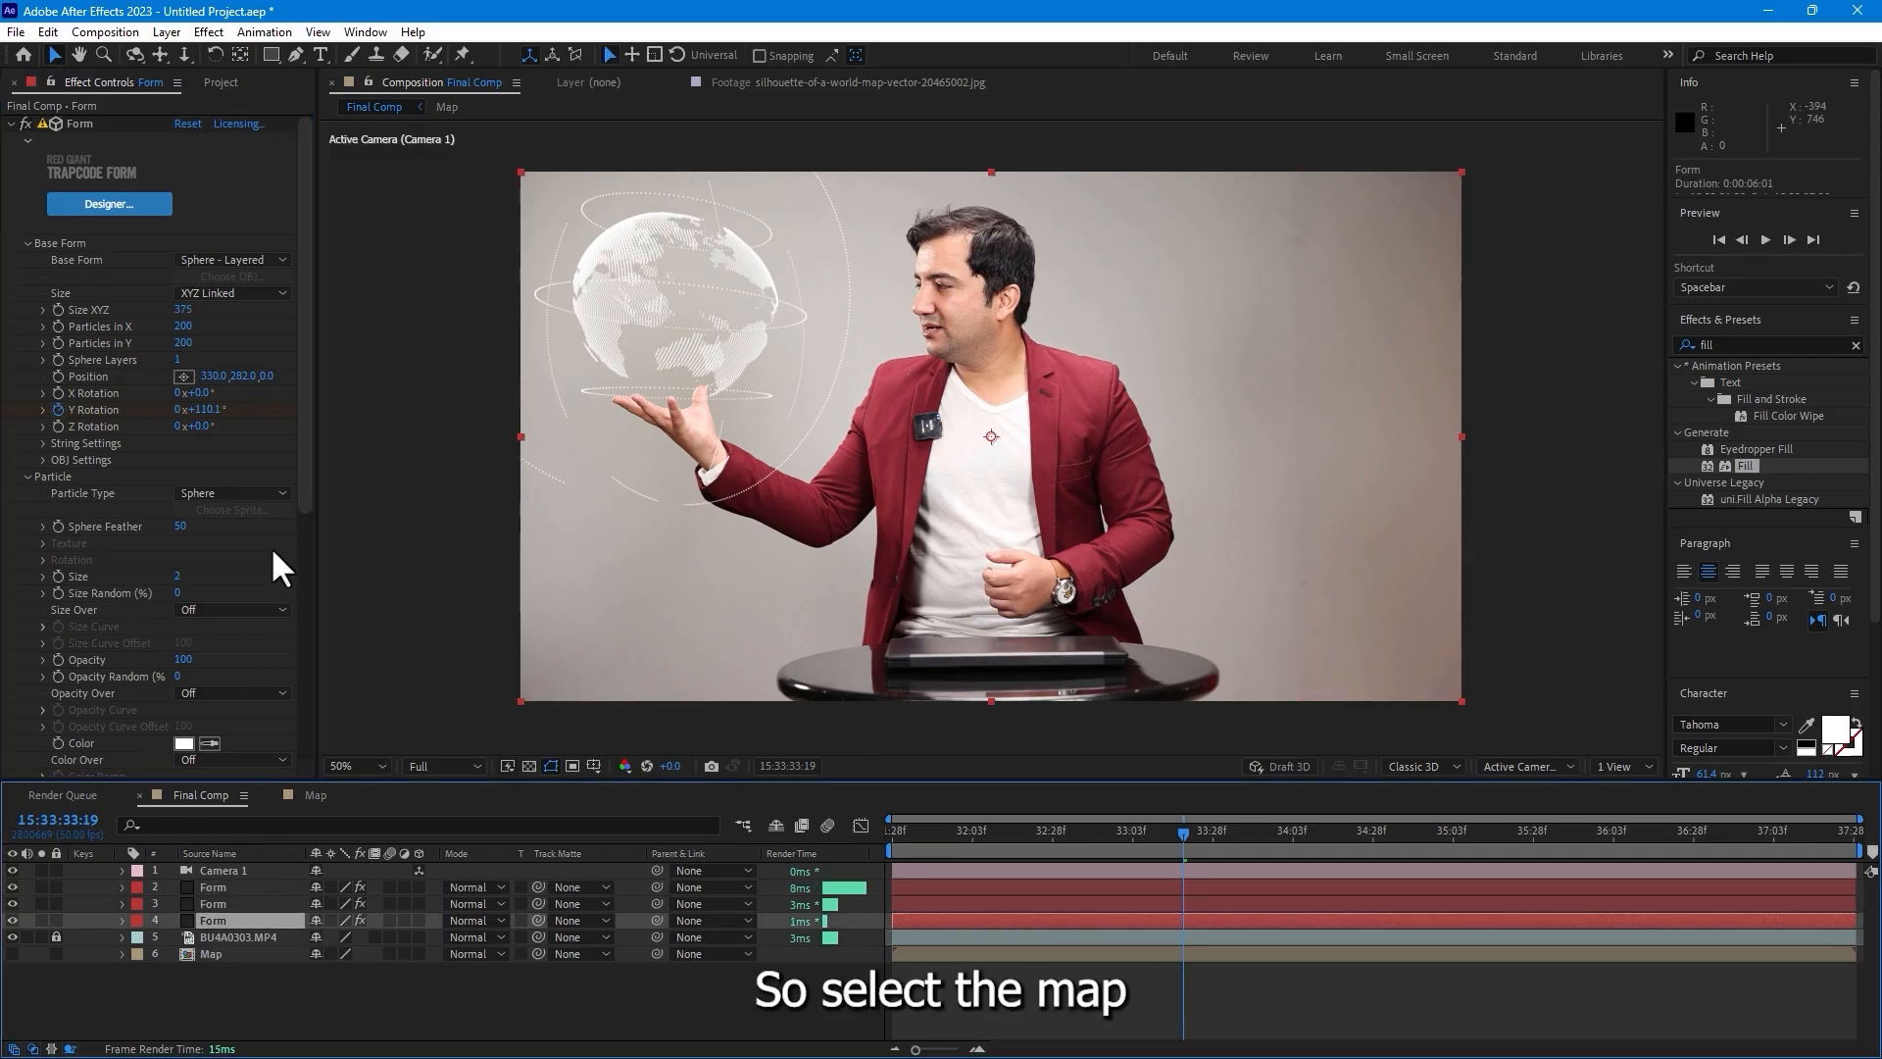
scroll(292, 669, down, 8)
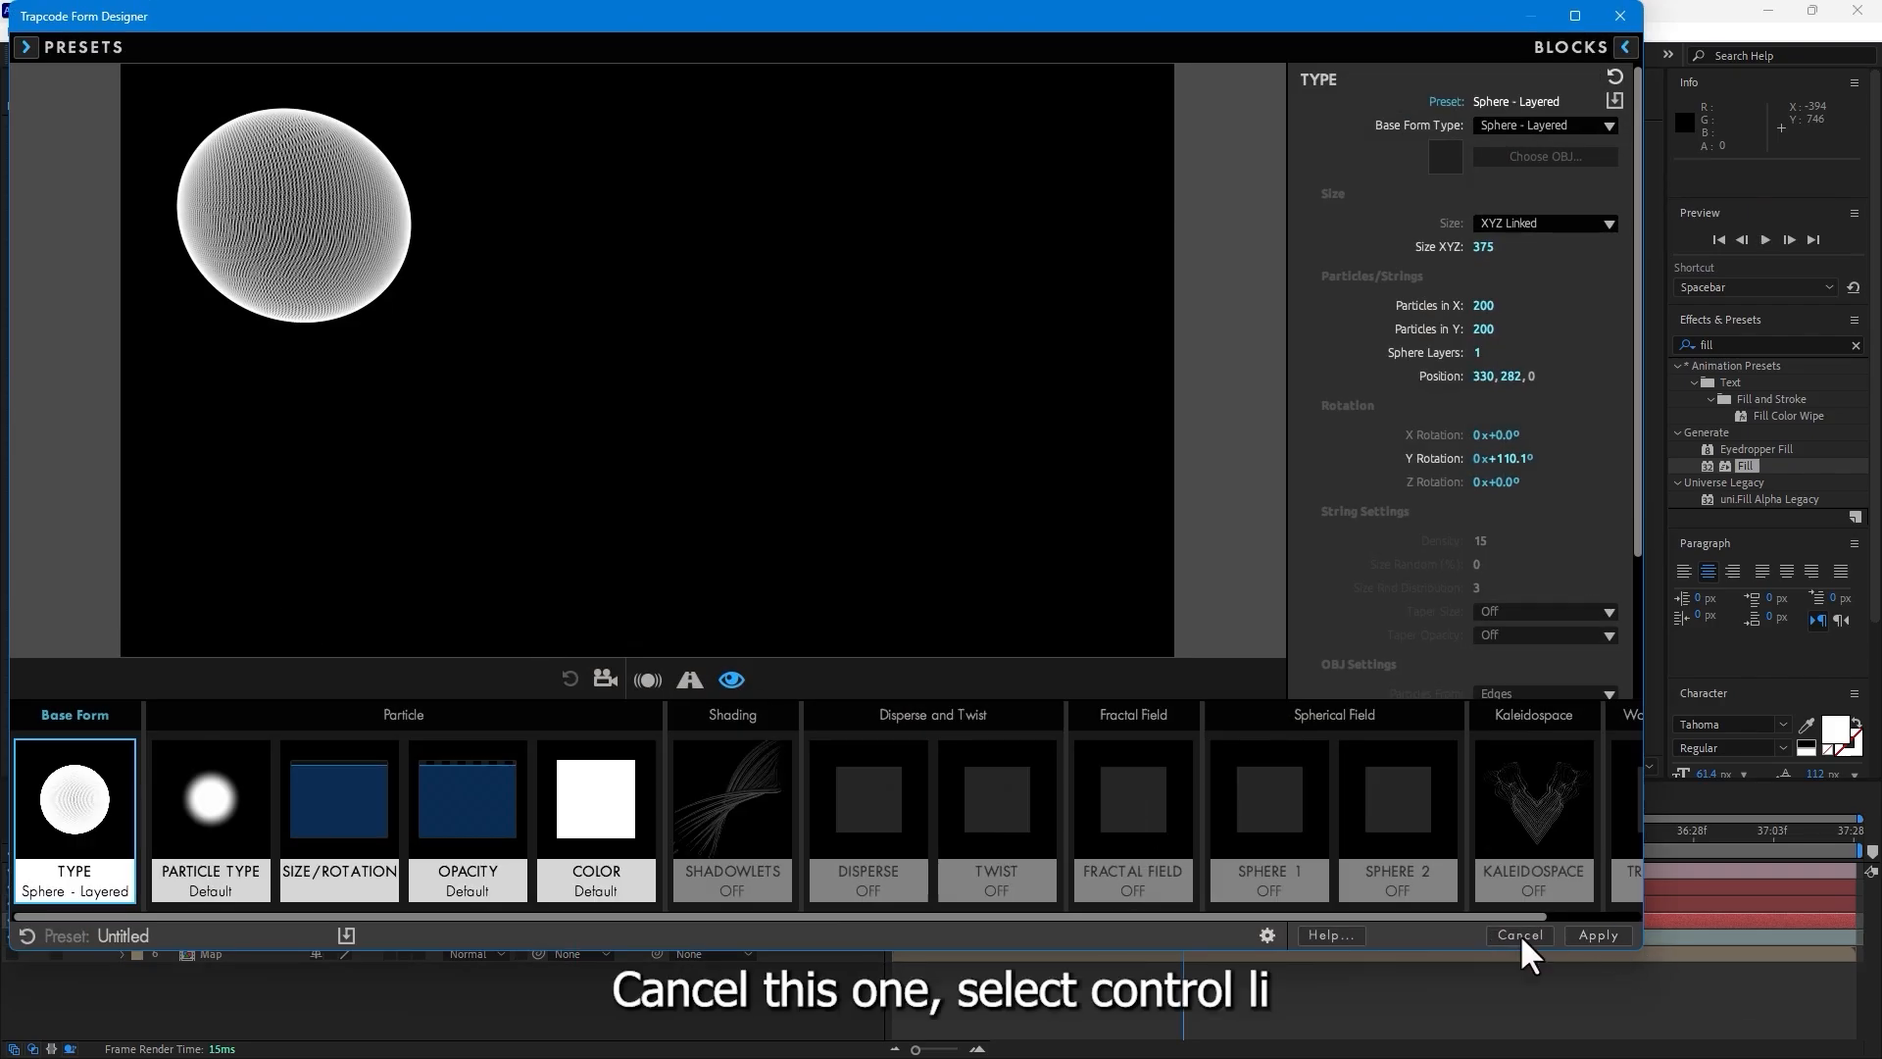
click(1519, 934)
key(ctrl+d)
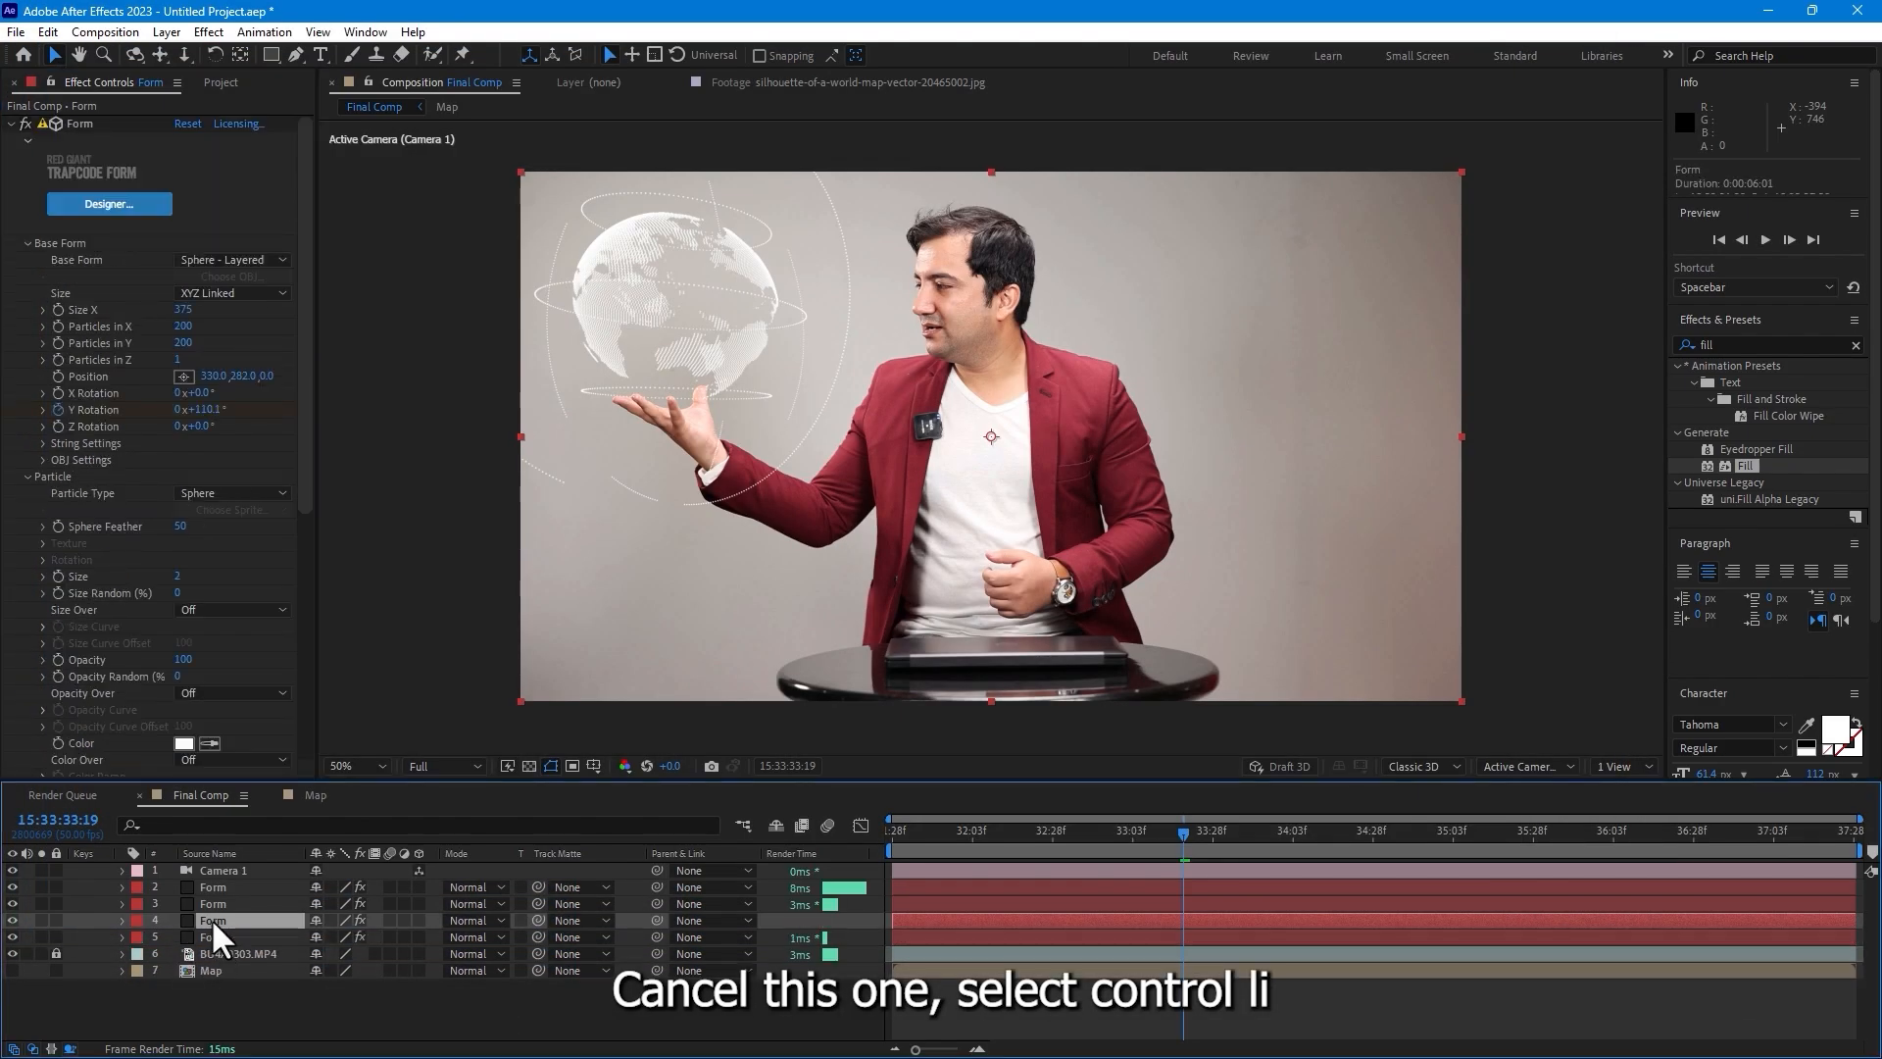
click(183, 326)
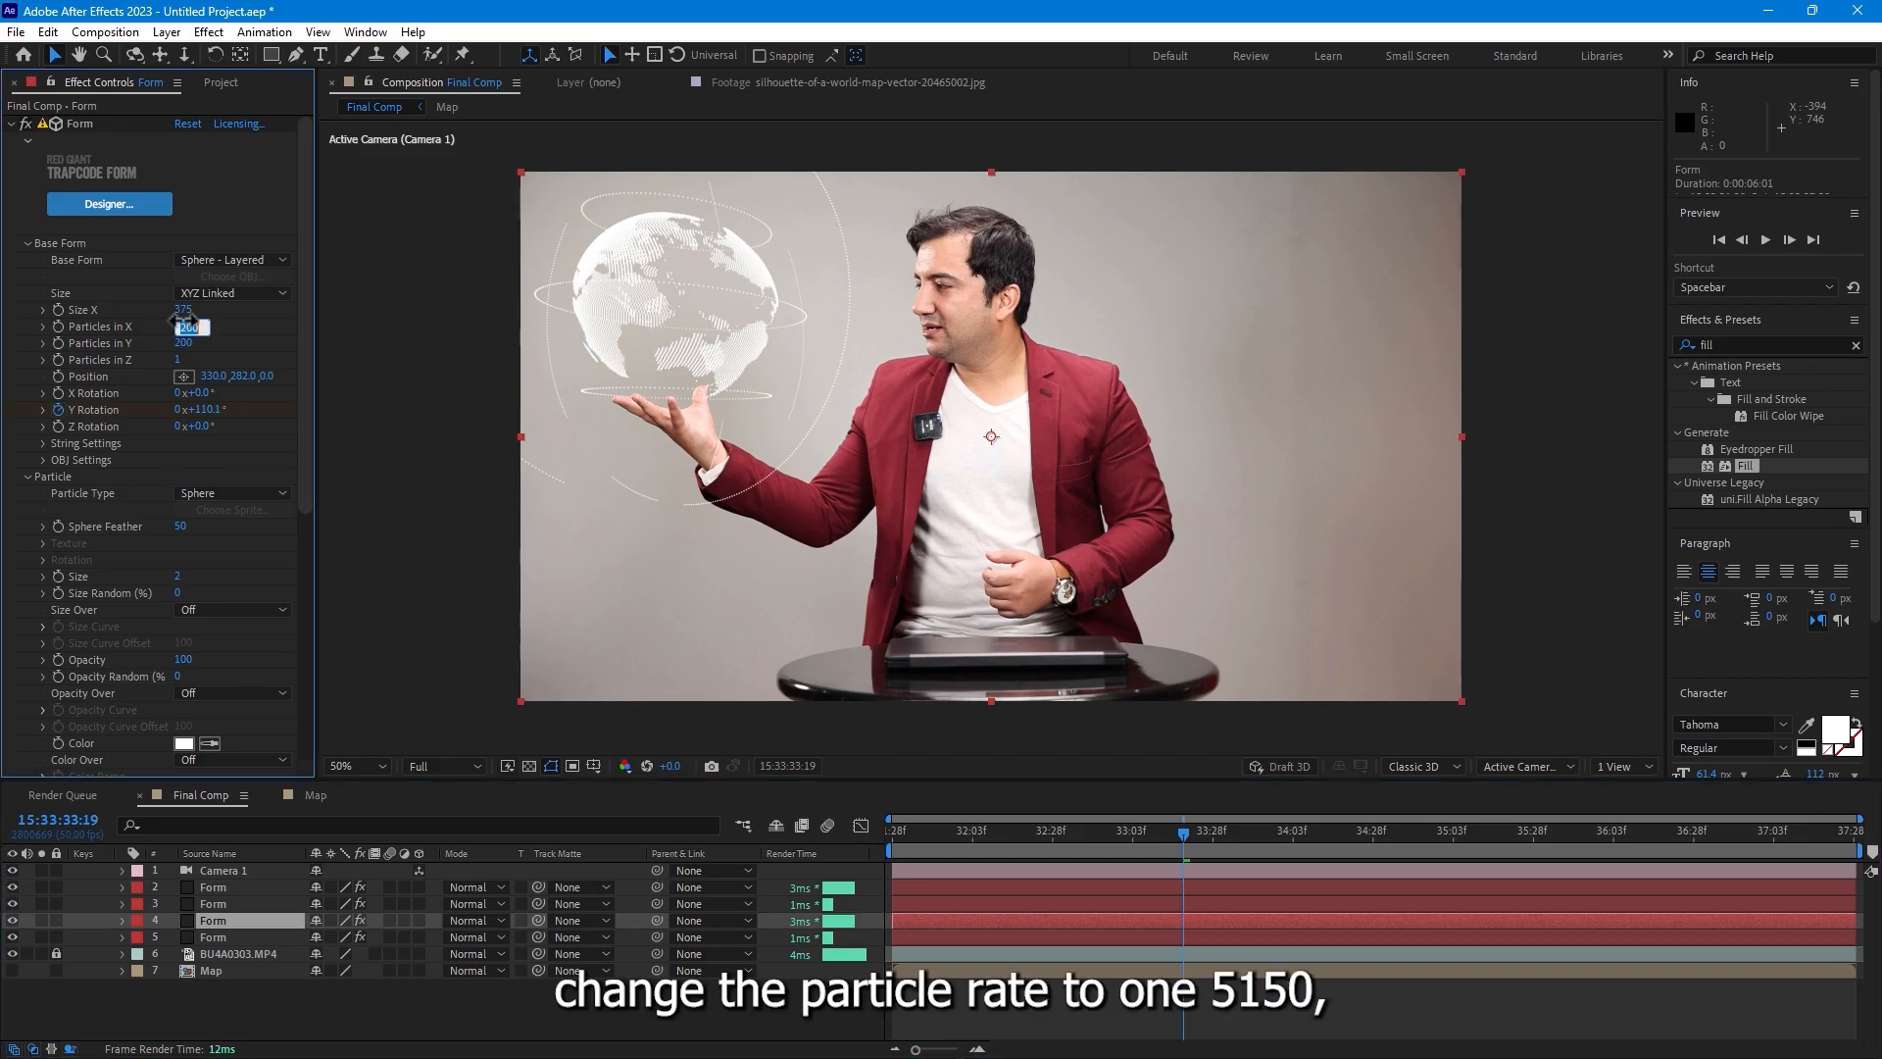
text(150)
key(Tab)
text(150)
key(Return)
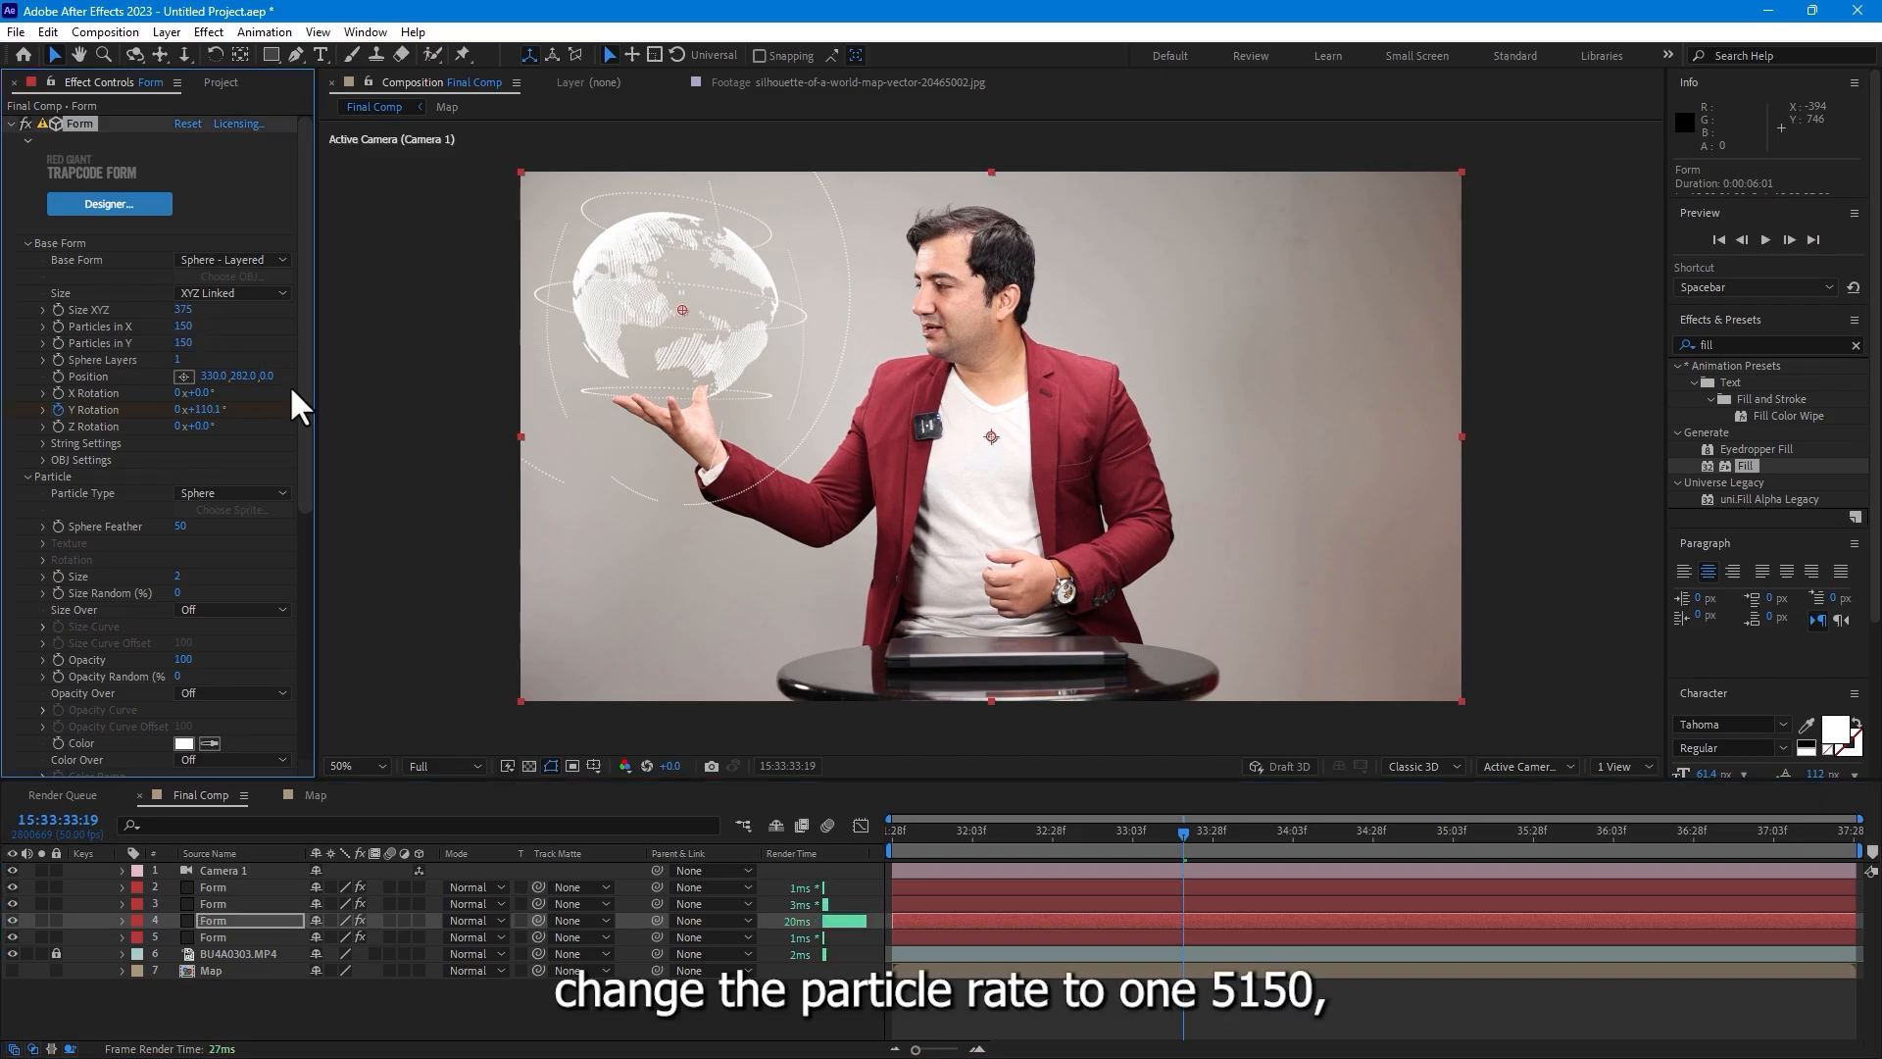
- Keyframe the copied globe's Disperse from 0 at the composition start, 15:33:31:28, to 186 at the end, 15:33:37:28
drag(308, 388, 306, 683)
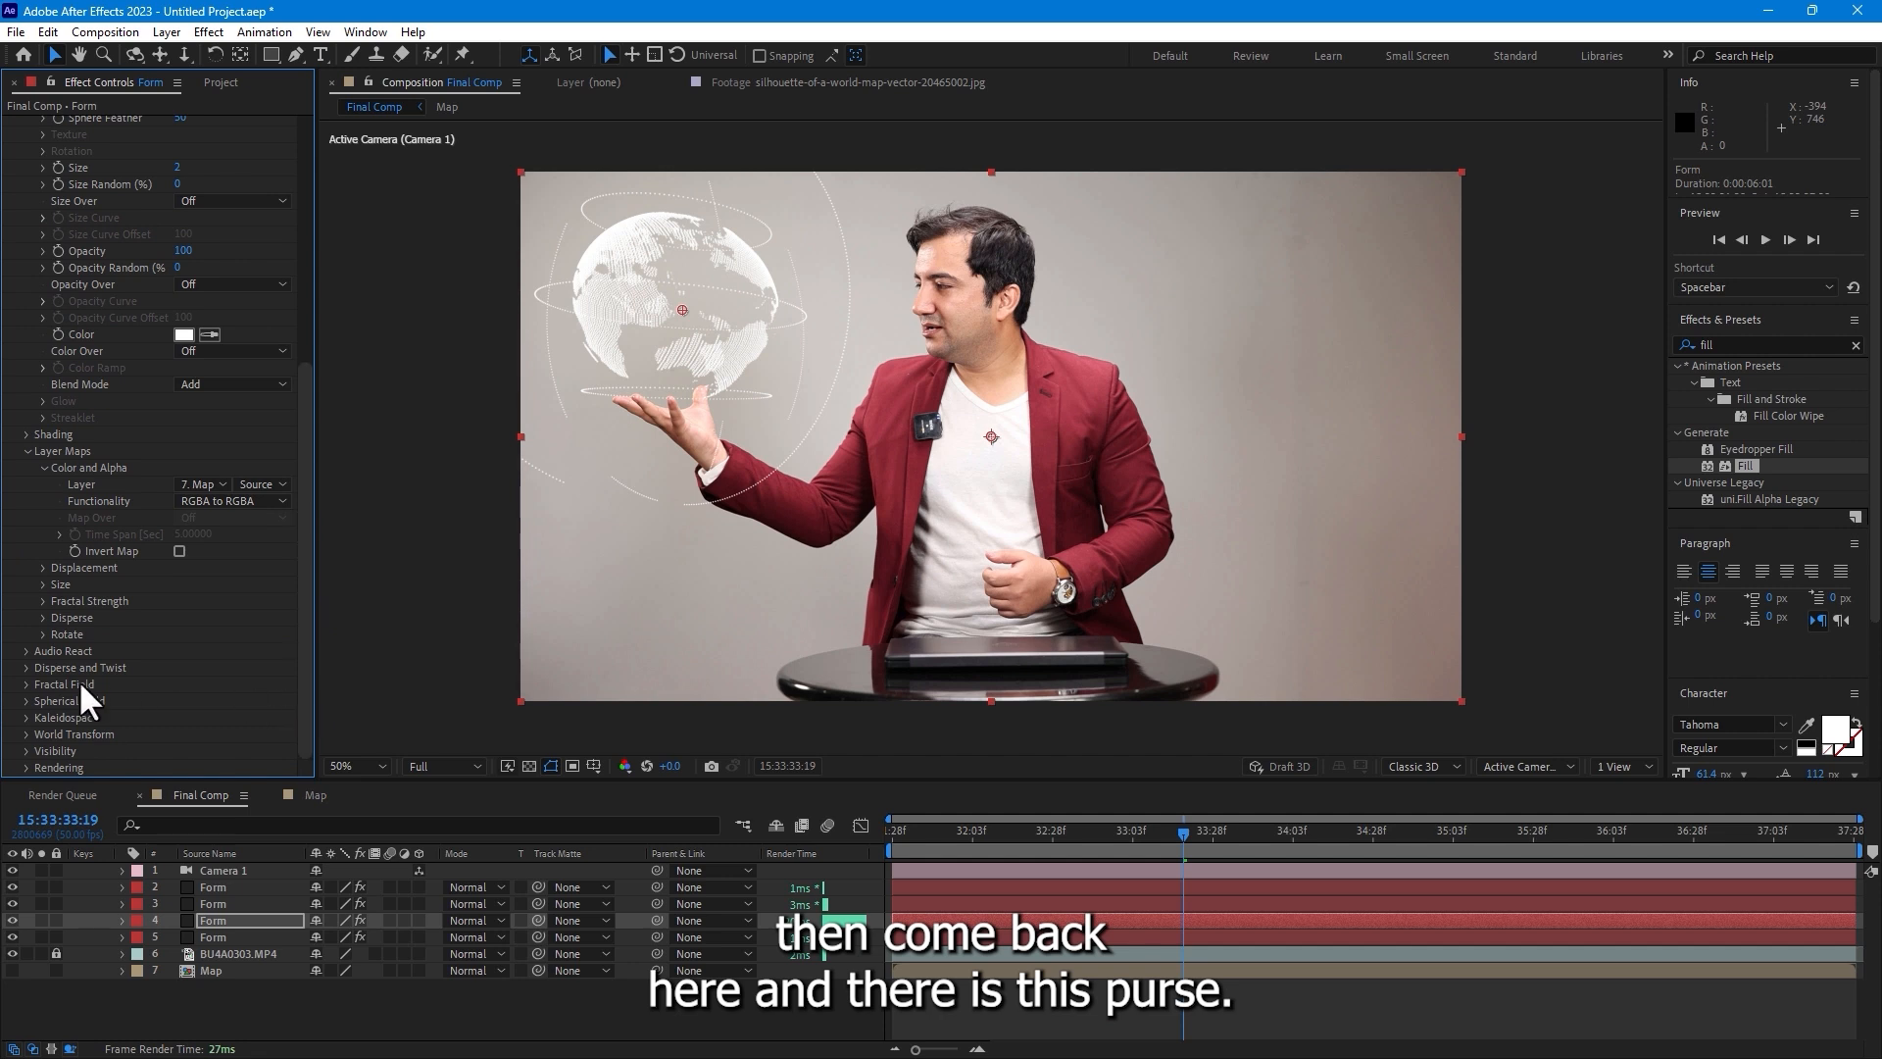
click(26, 668)
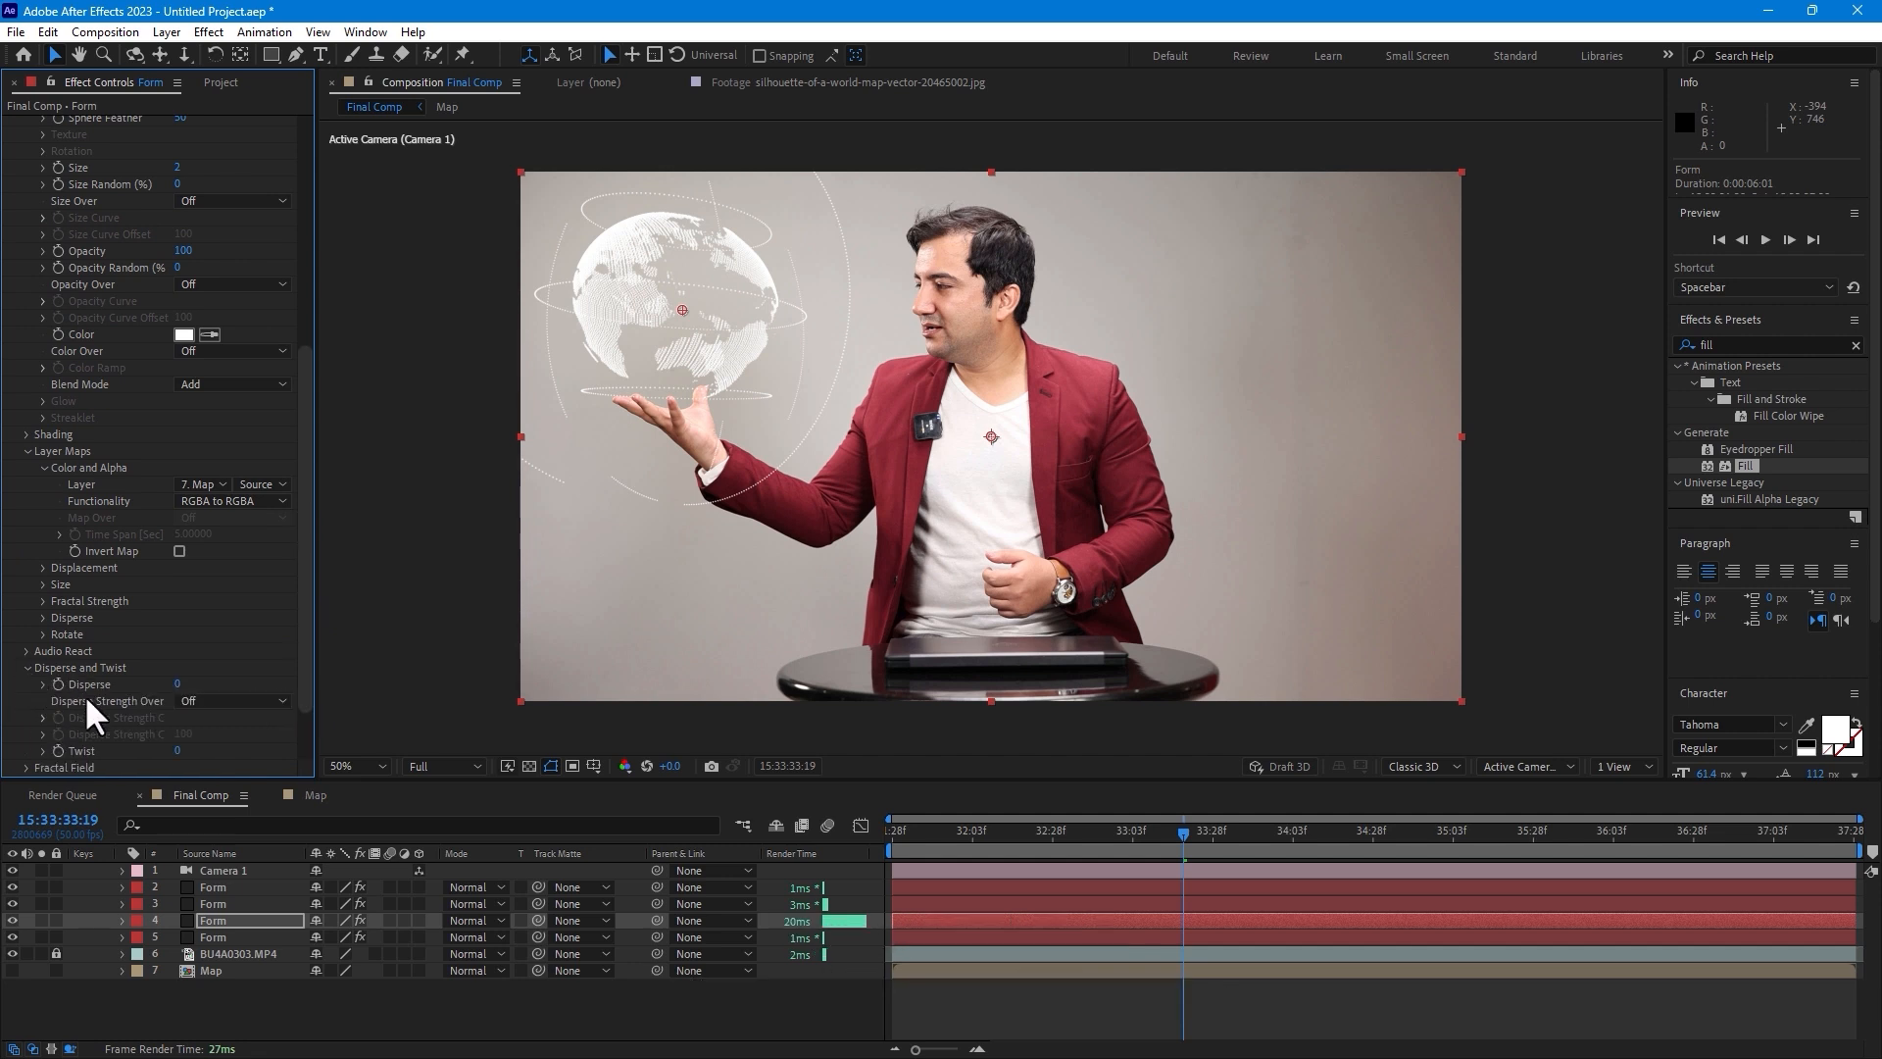
click(894, 829)
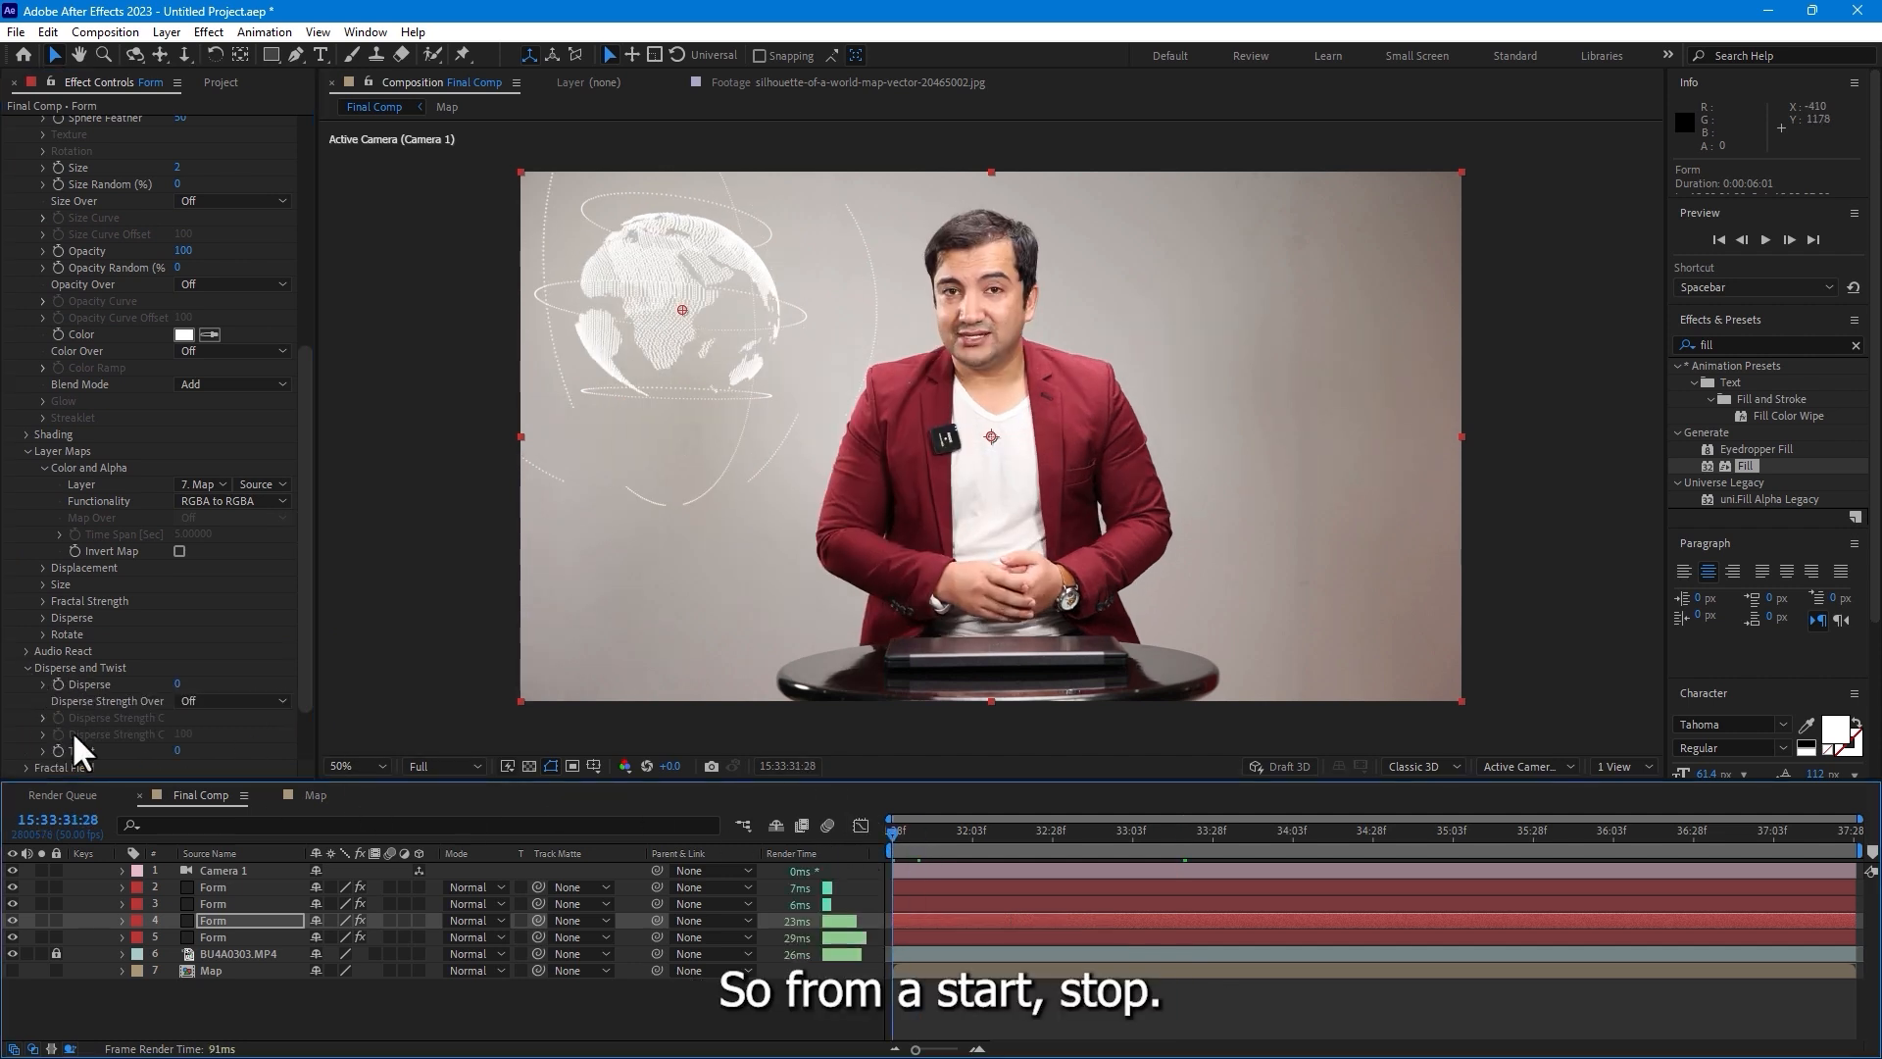
click(59, 684)
drag(1627, 835, 1873, 846)
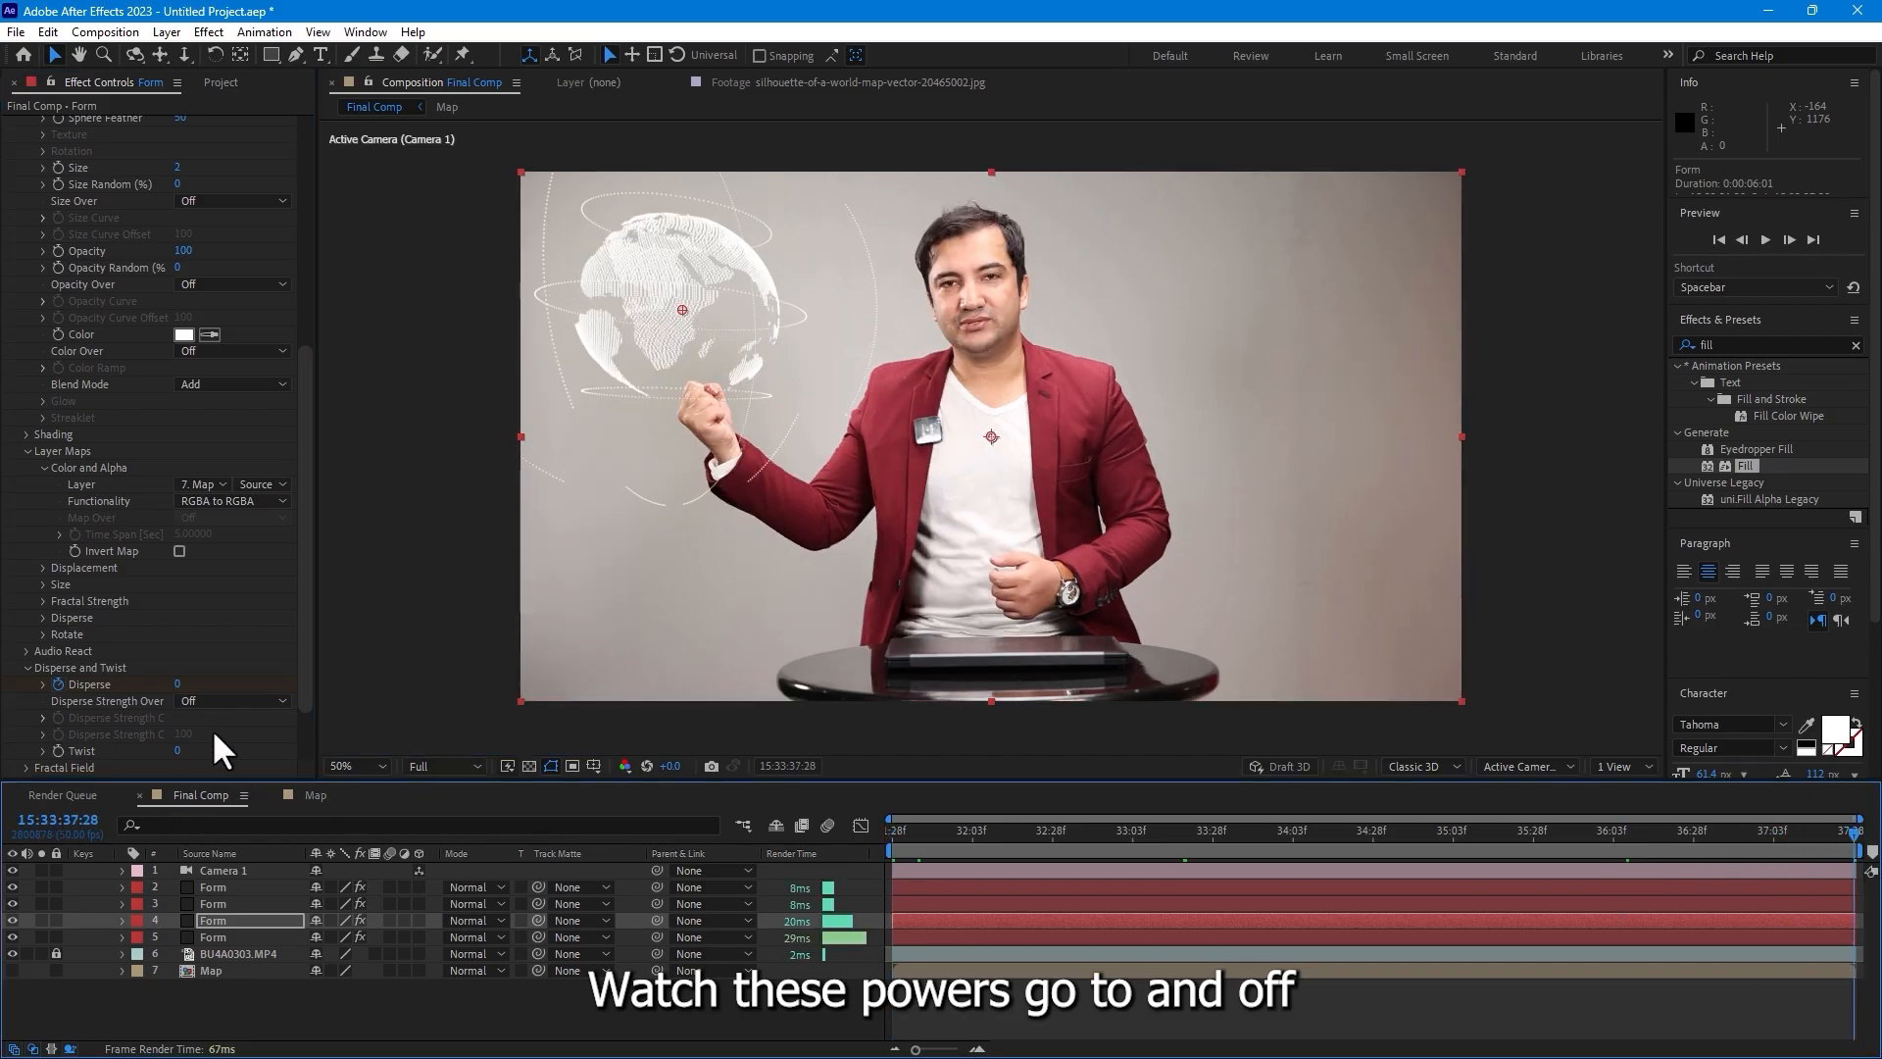
drag(178, 686, 1872, 565)
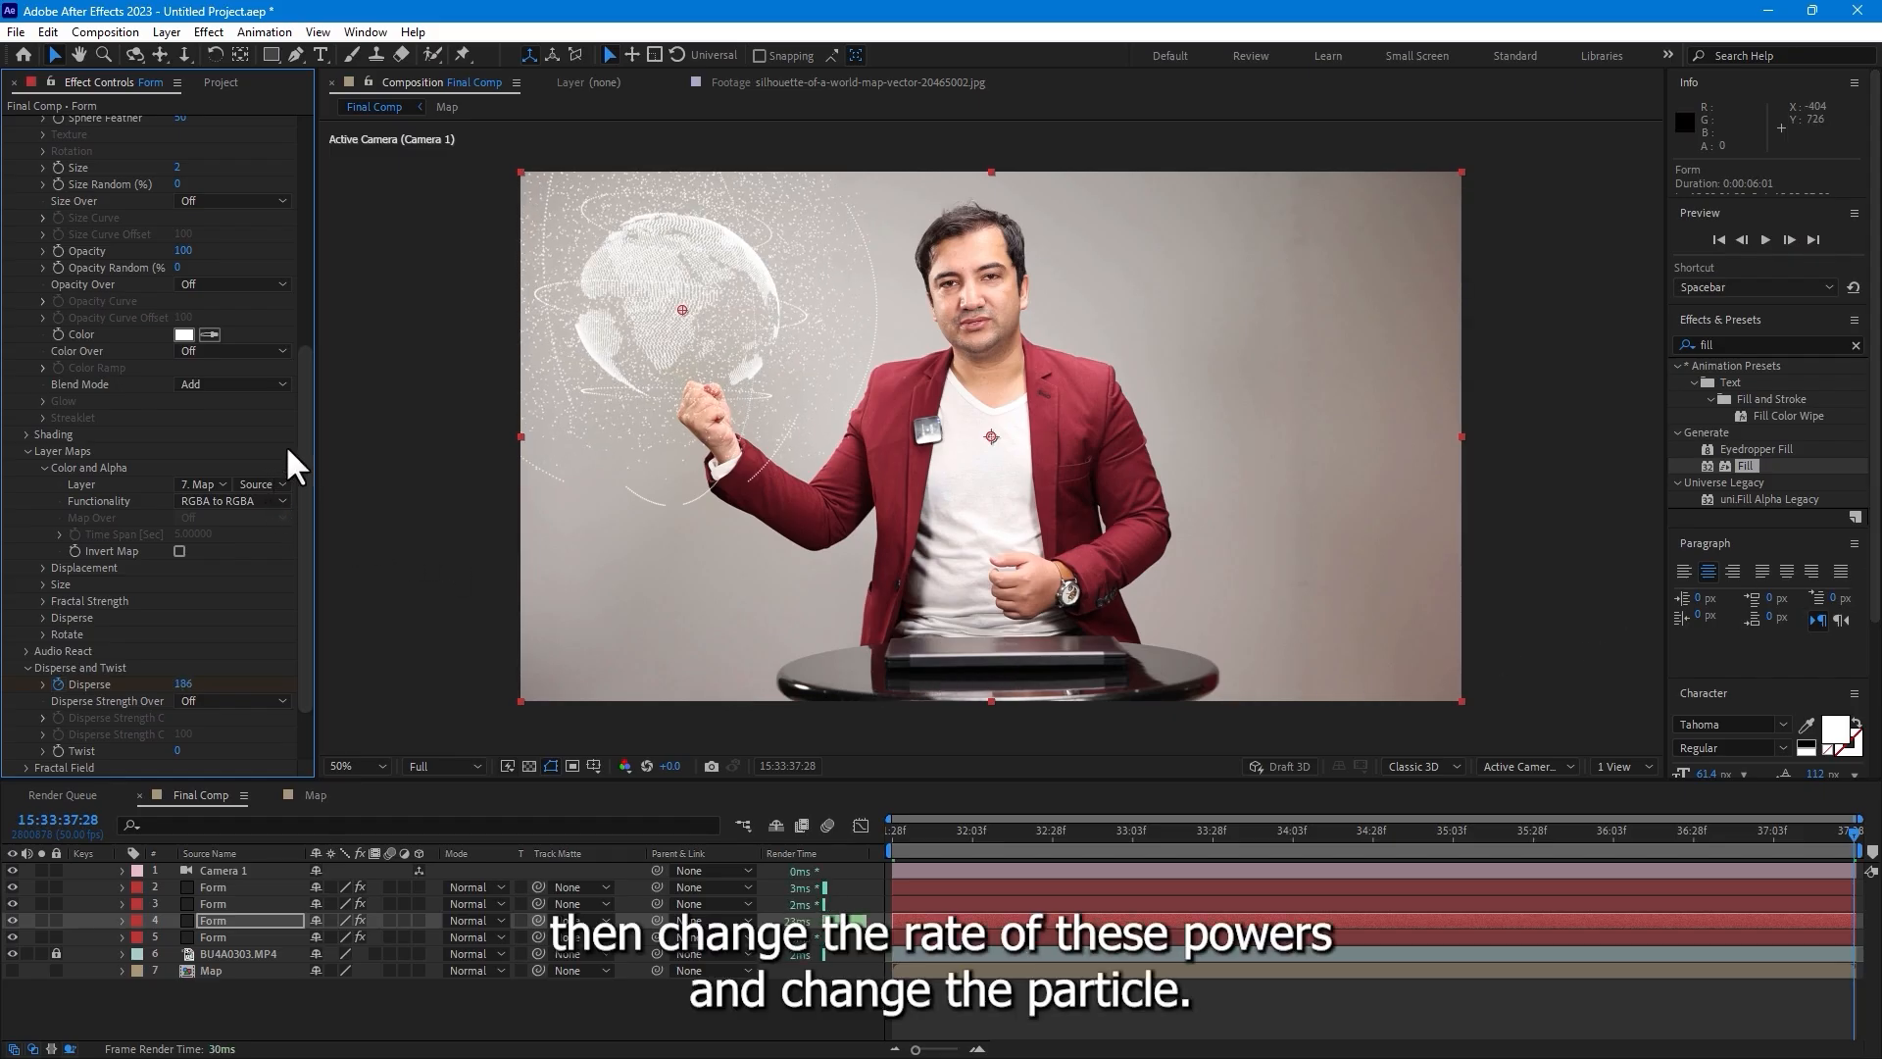
- Set the dispersing globe's particle Size Random to 100% and deselect the layer
scroll(294, 384, up, 5)
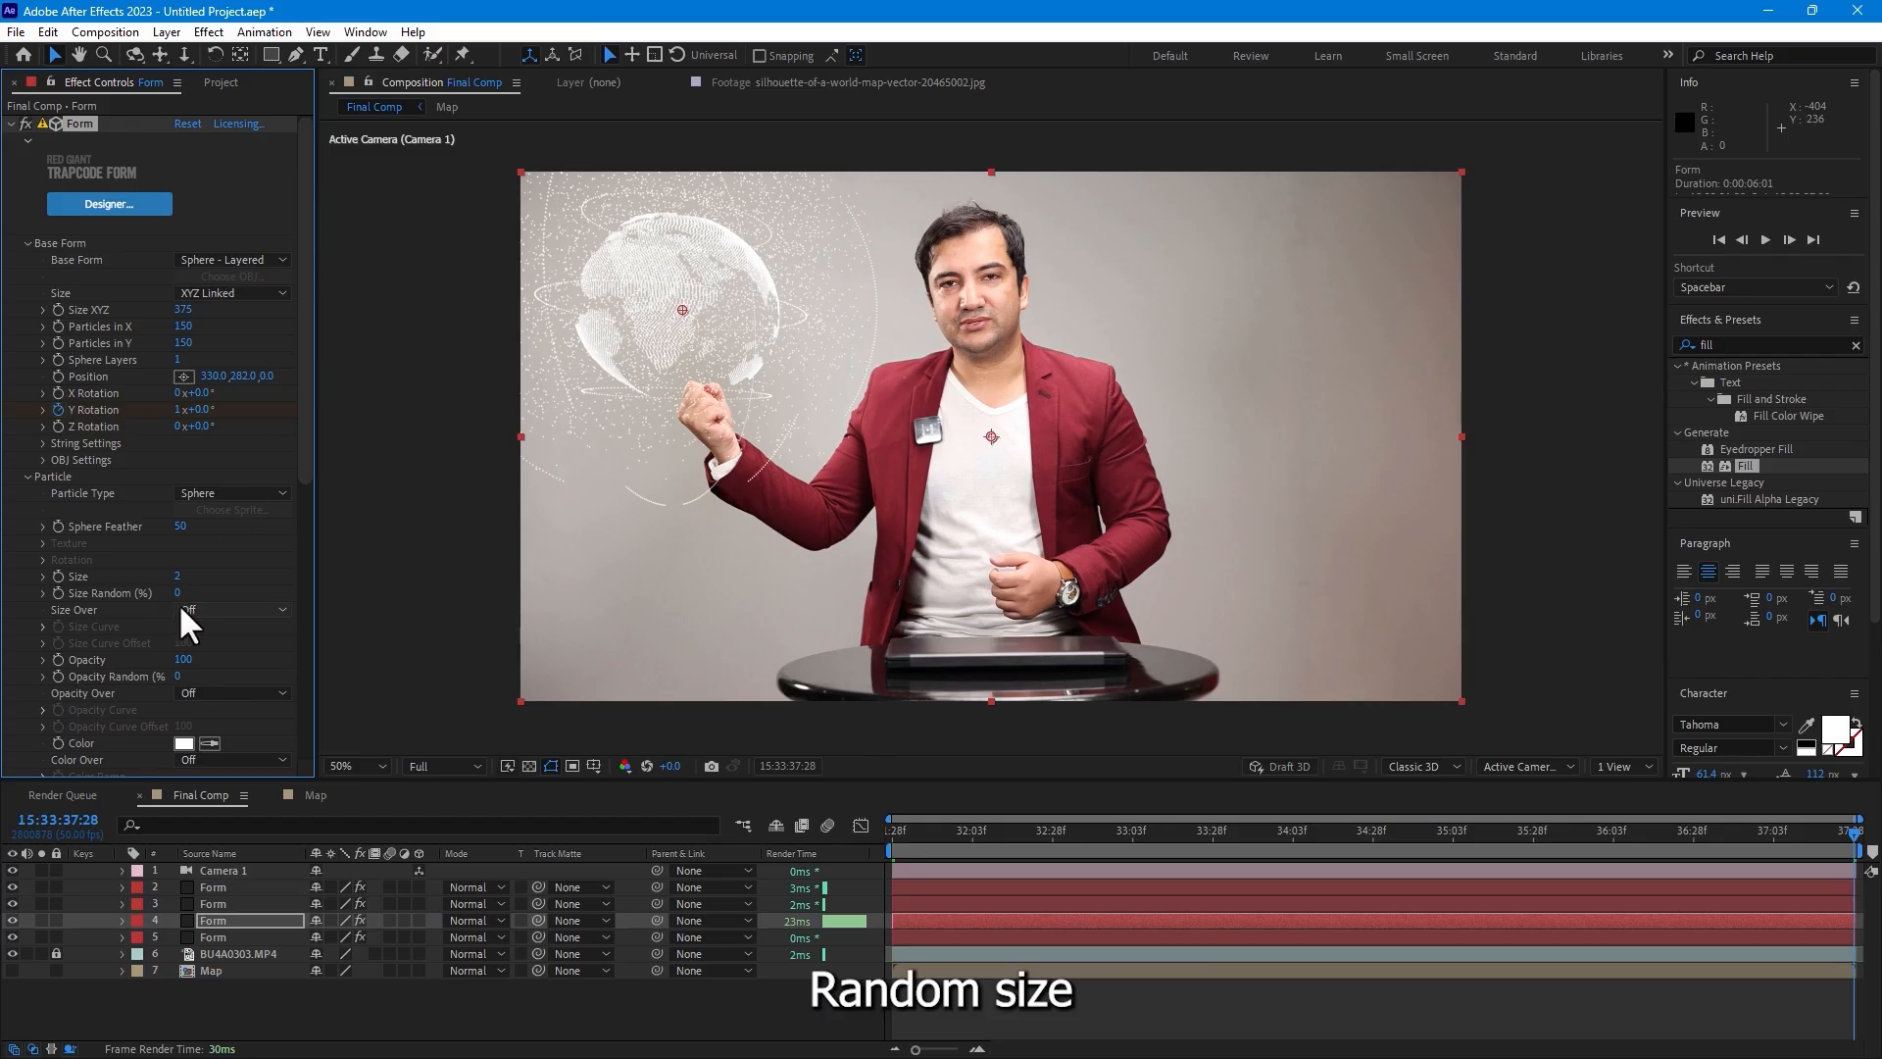
drag(181, 595, 486, 556)
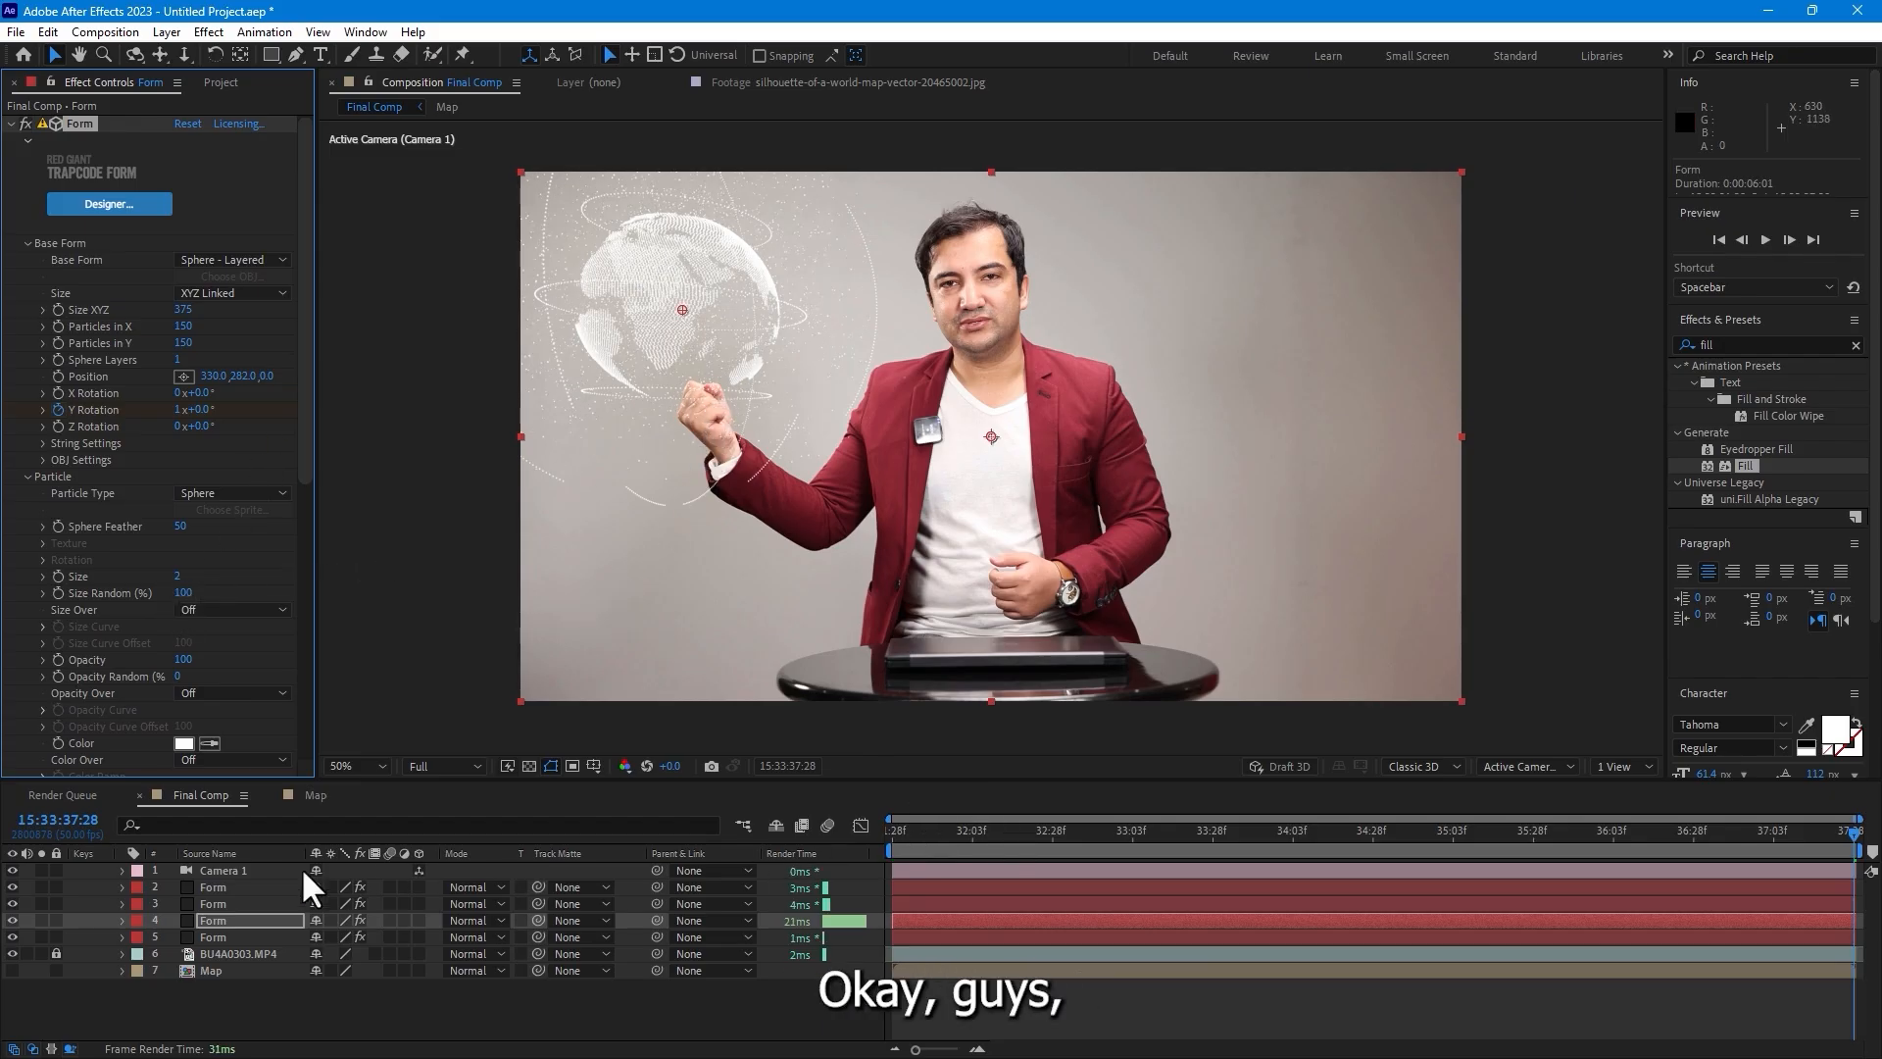
click(204, 979)
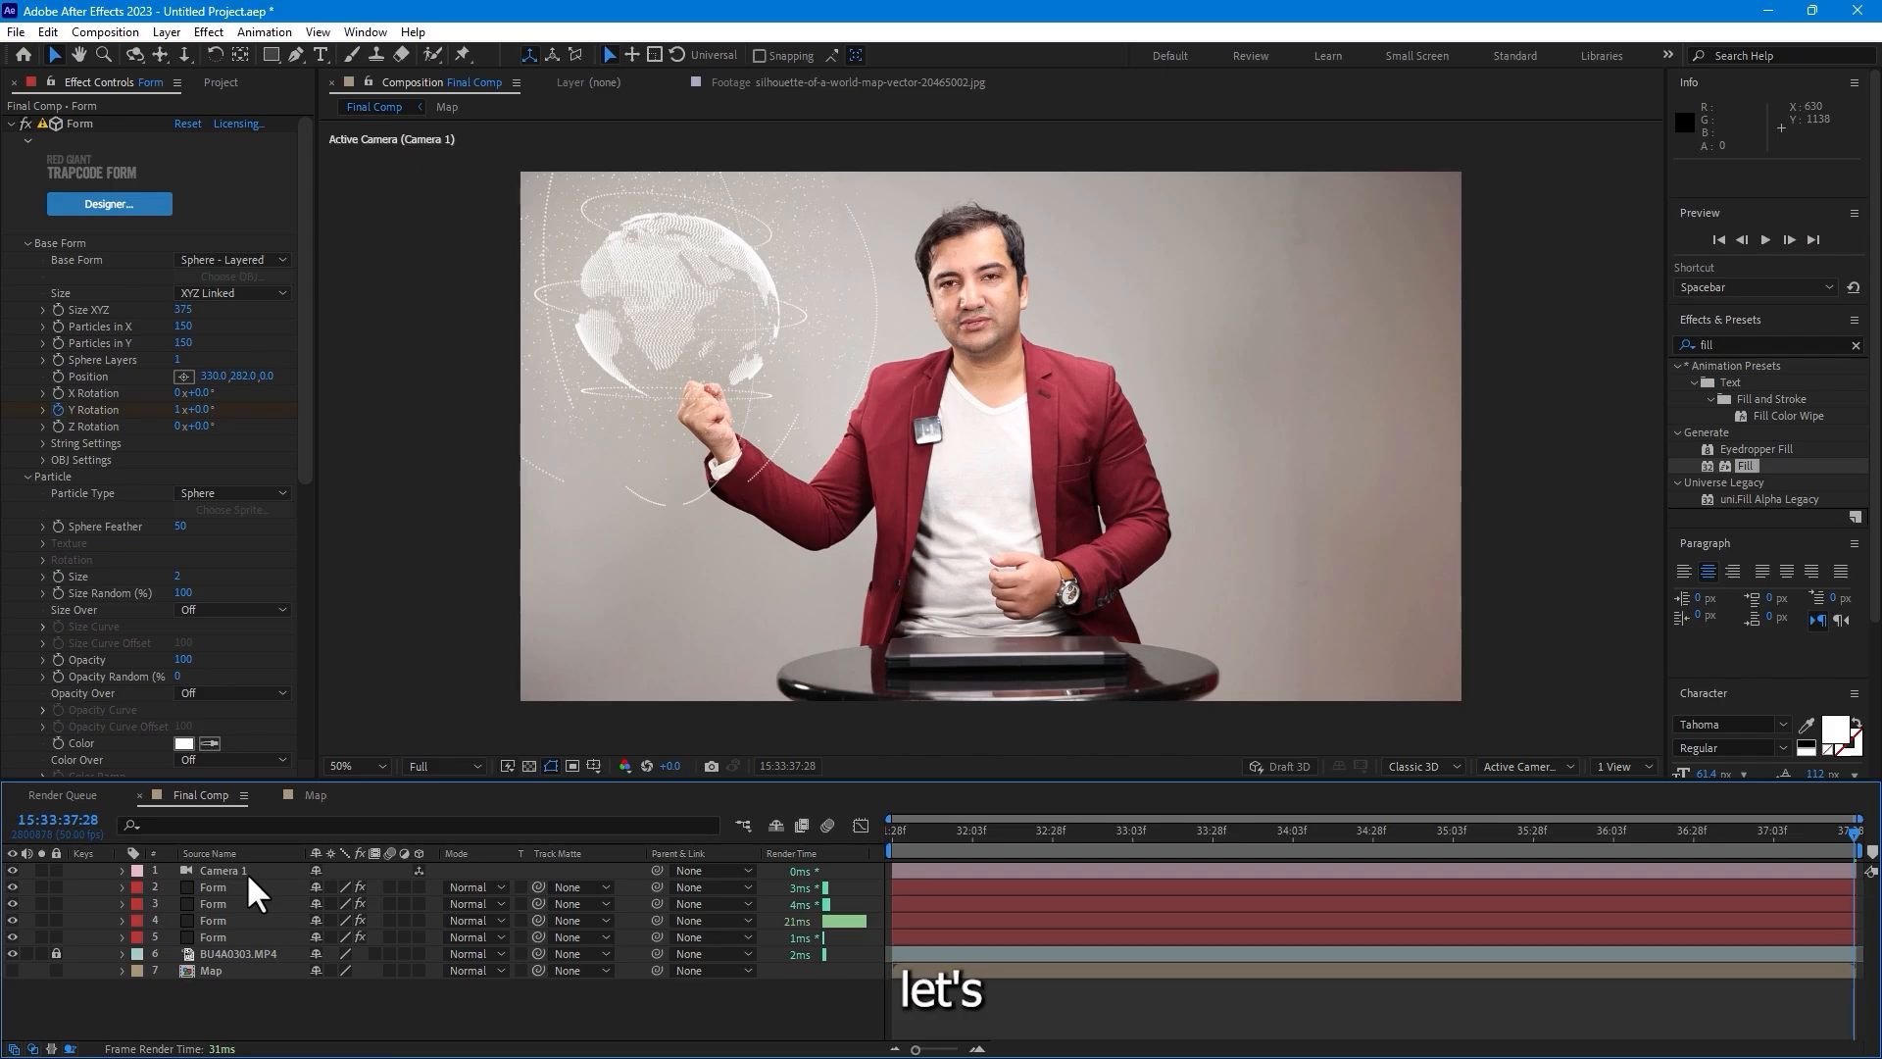
- Pre-compose the four Form layers, Map and Camera 1 into a new composition named "Form Globe"
click(217, 888)
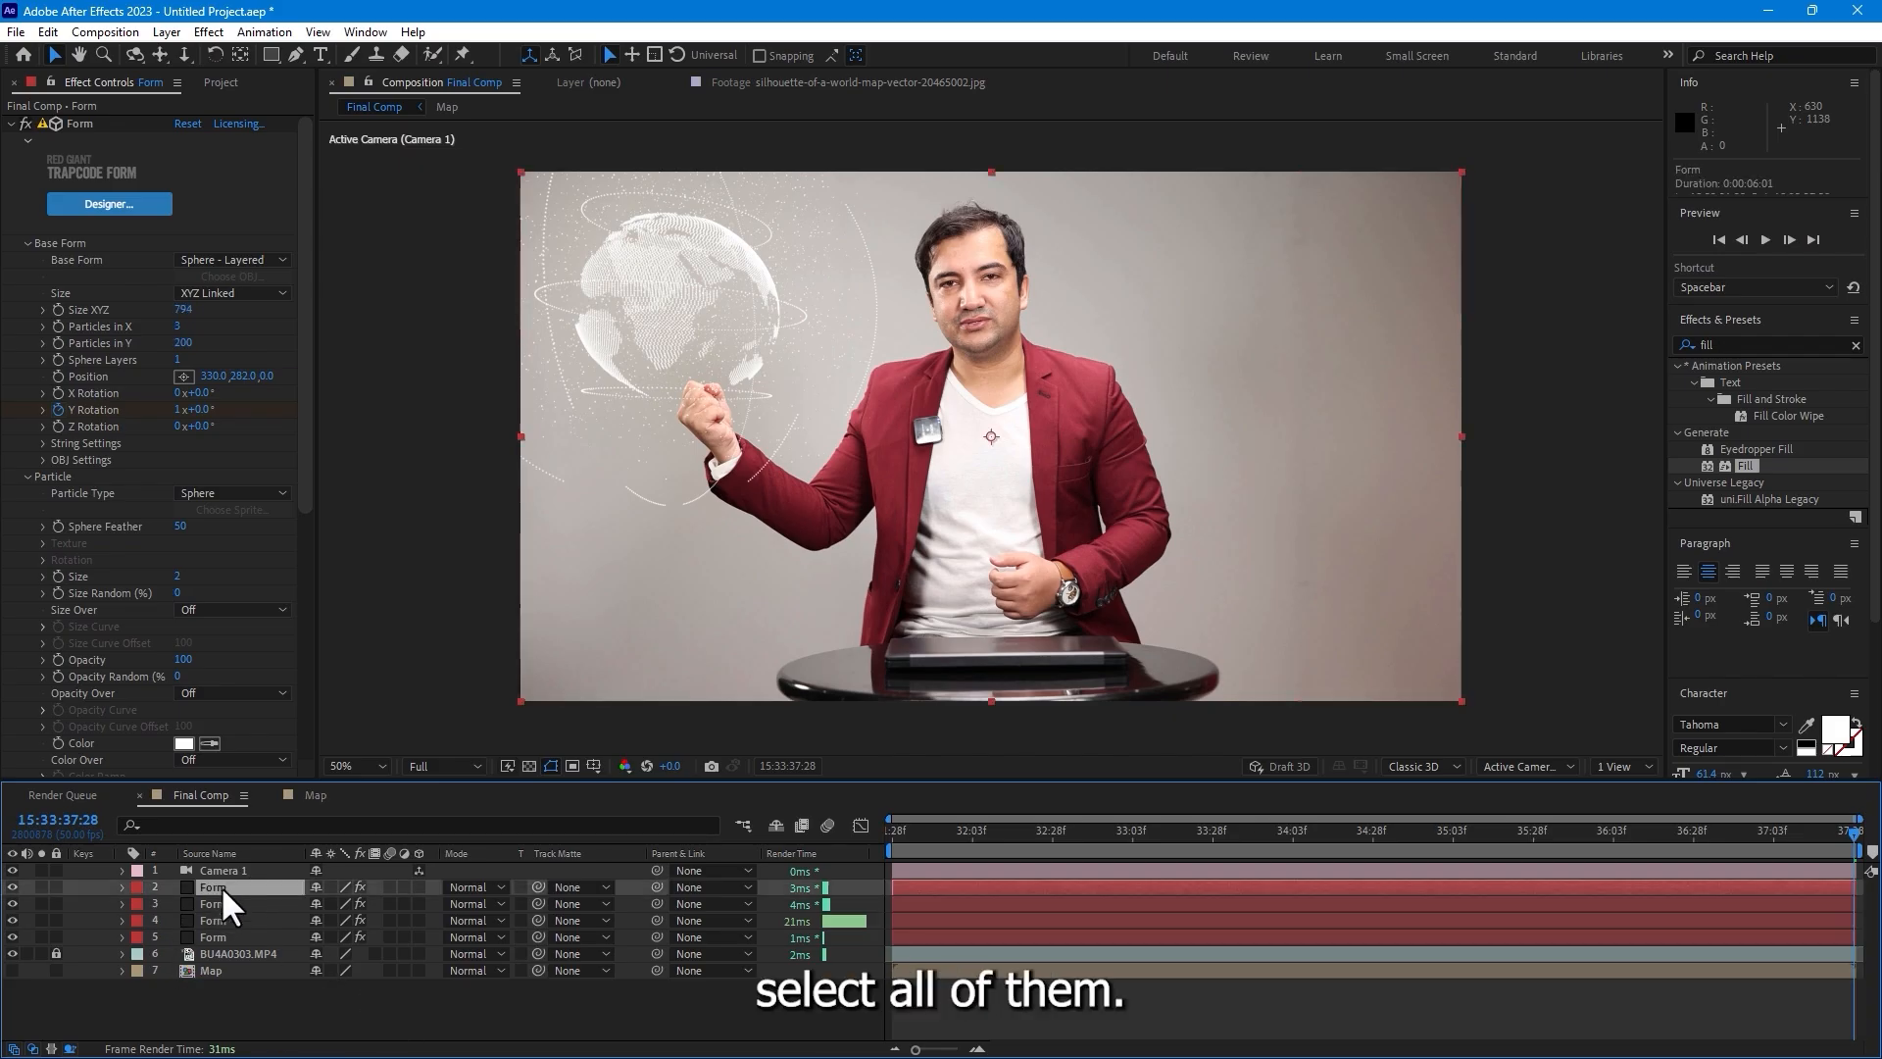
shift+click(218, 937)
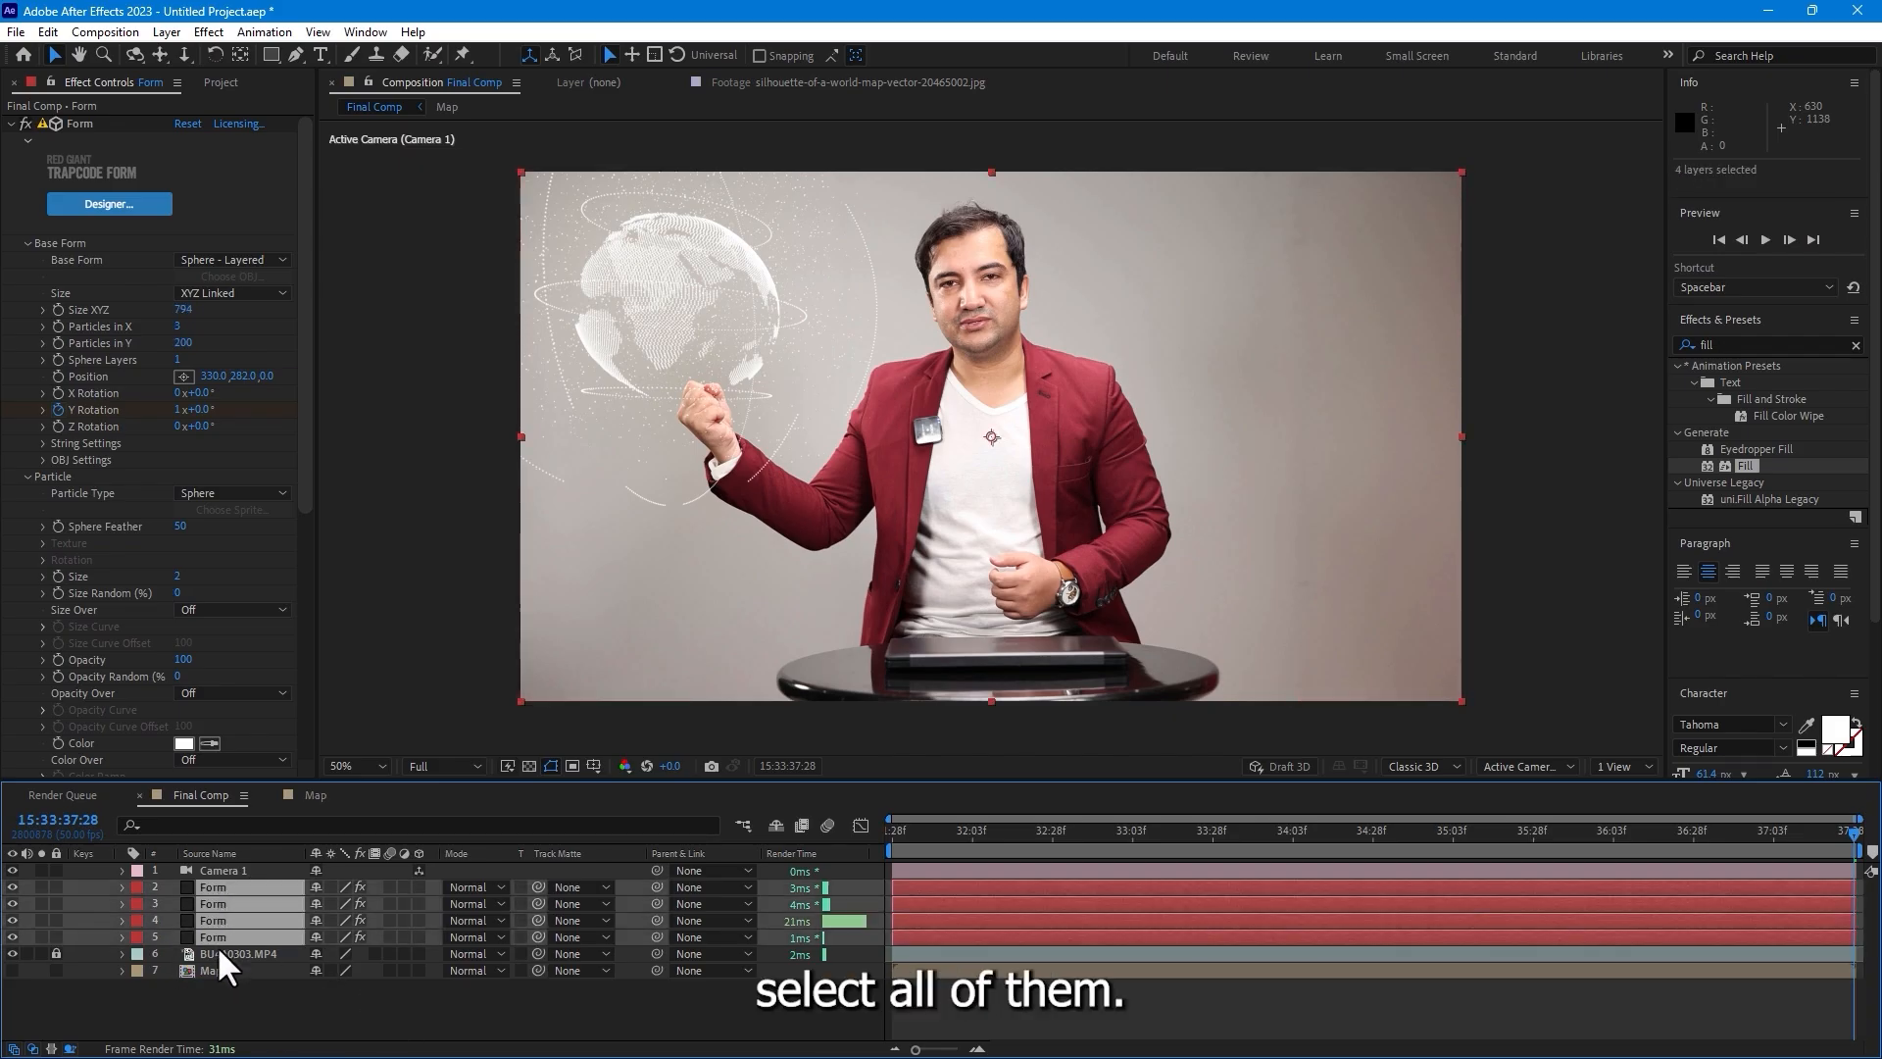
ctrl+click(216, 970)
ctrl+click(215, 866)
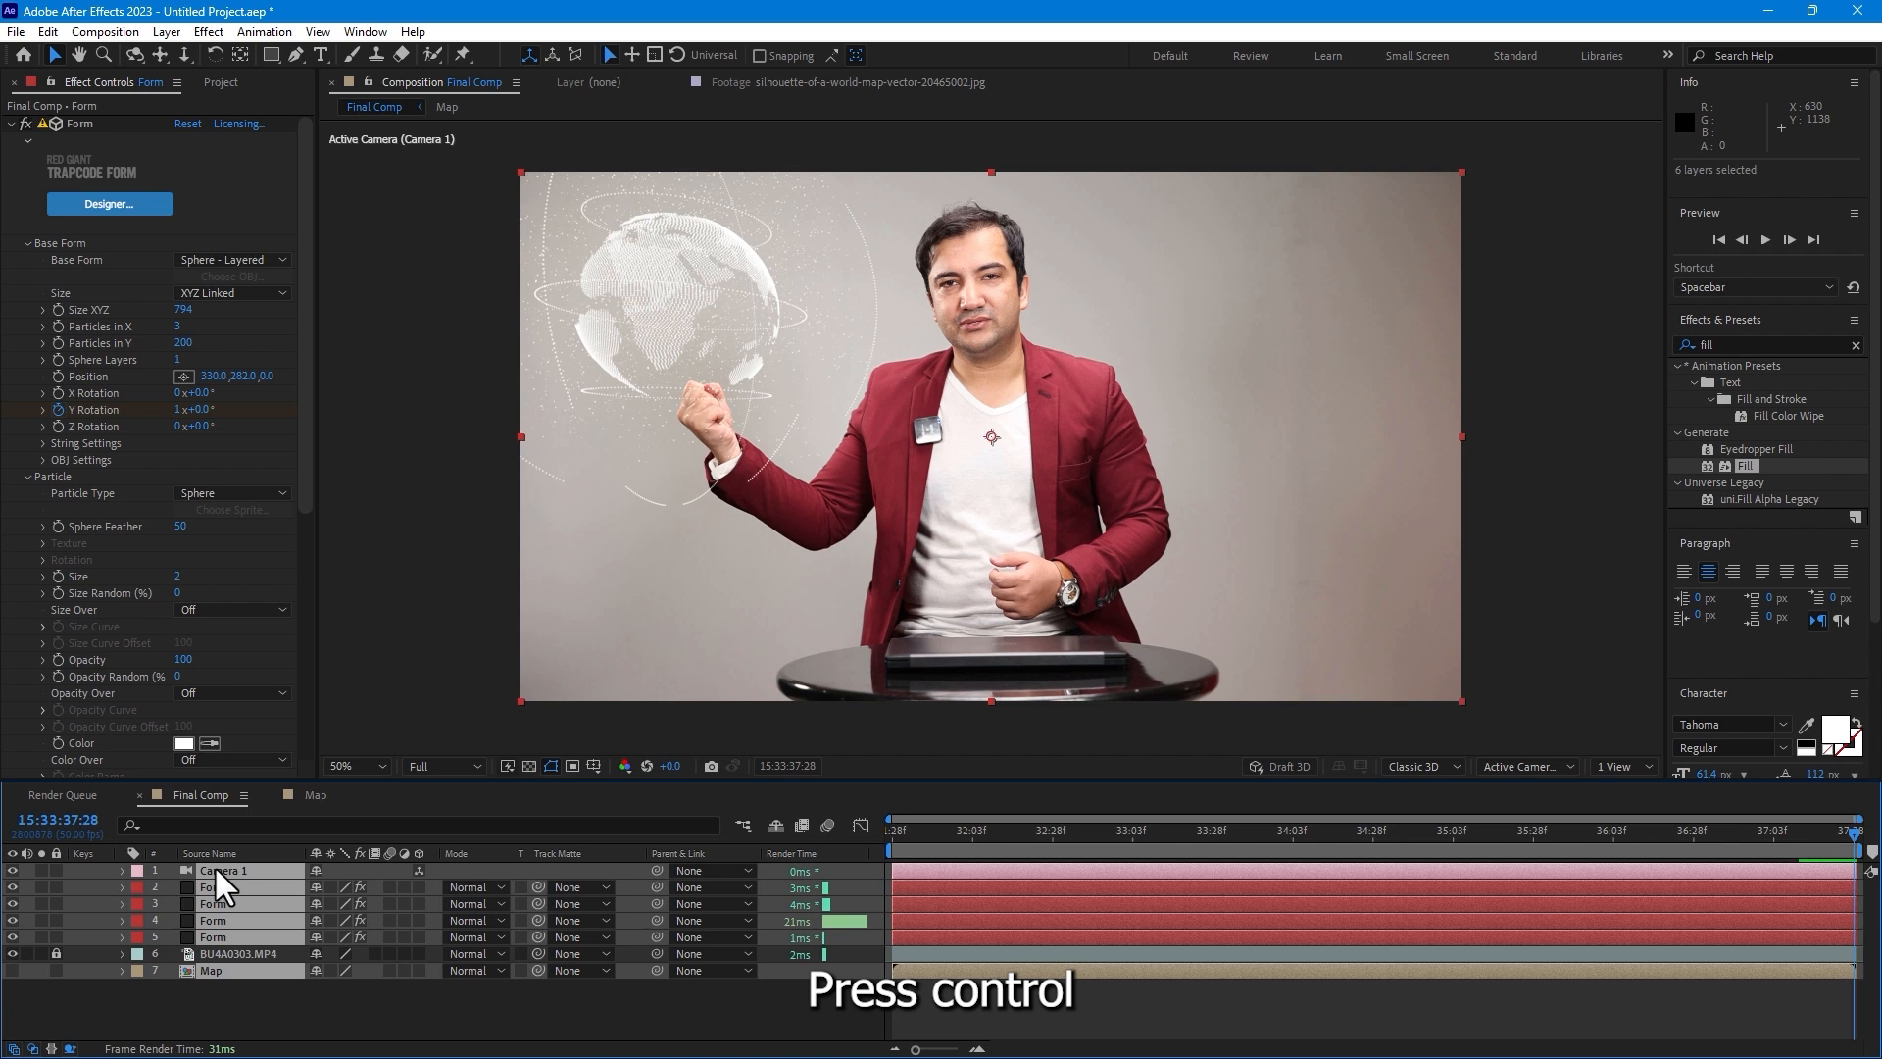
right_click(214, 864)
click(303, 736)
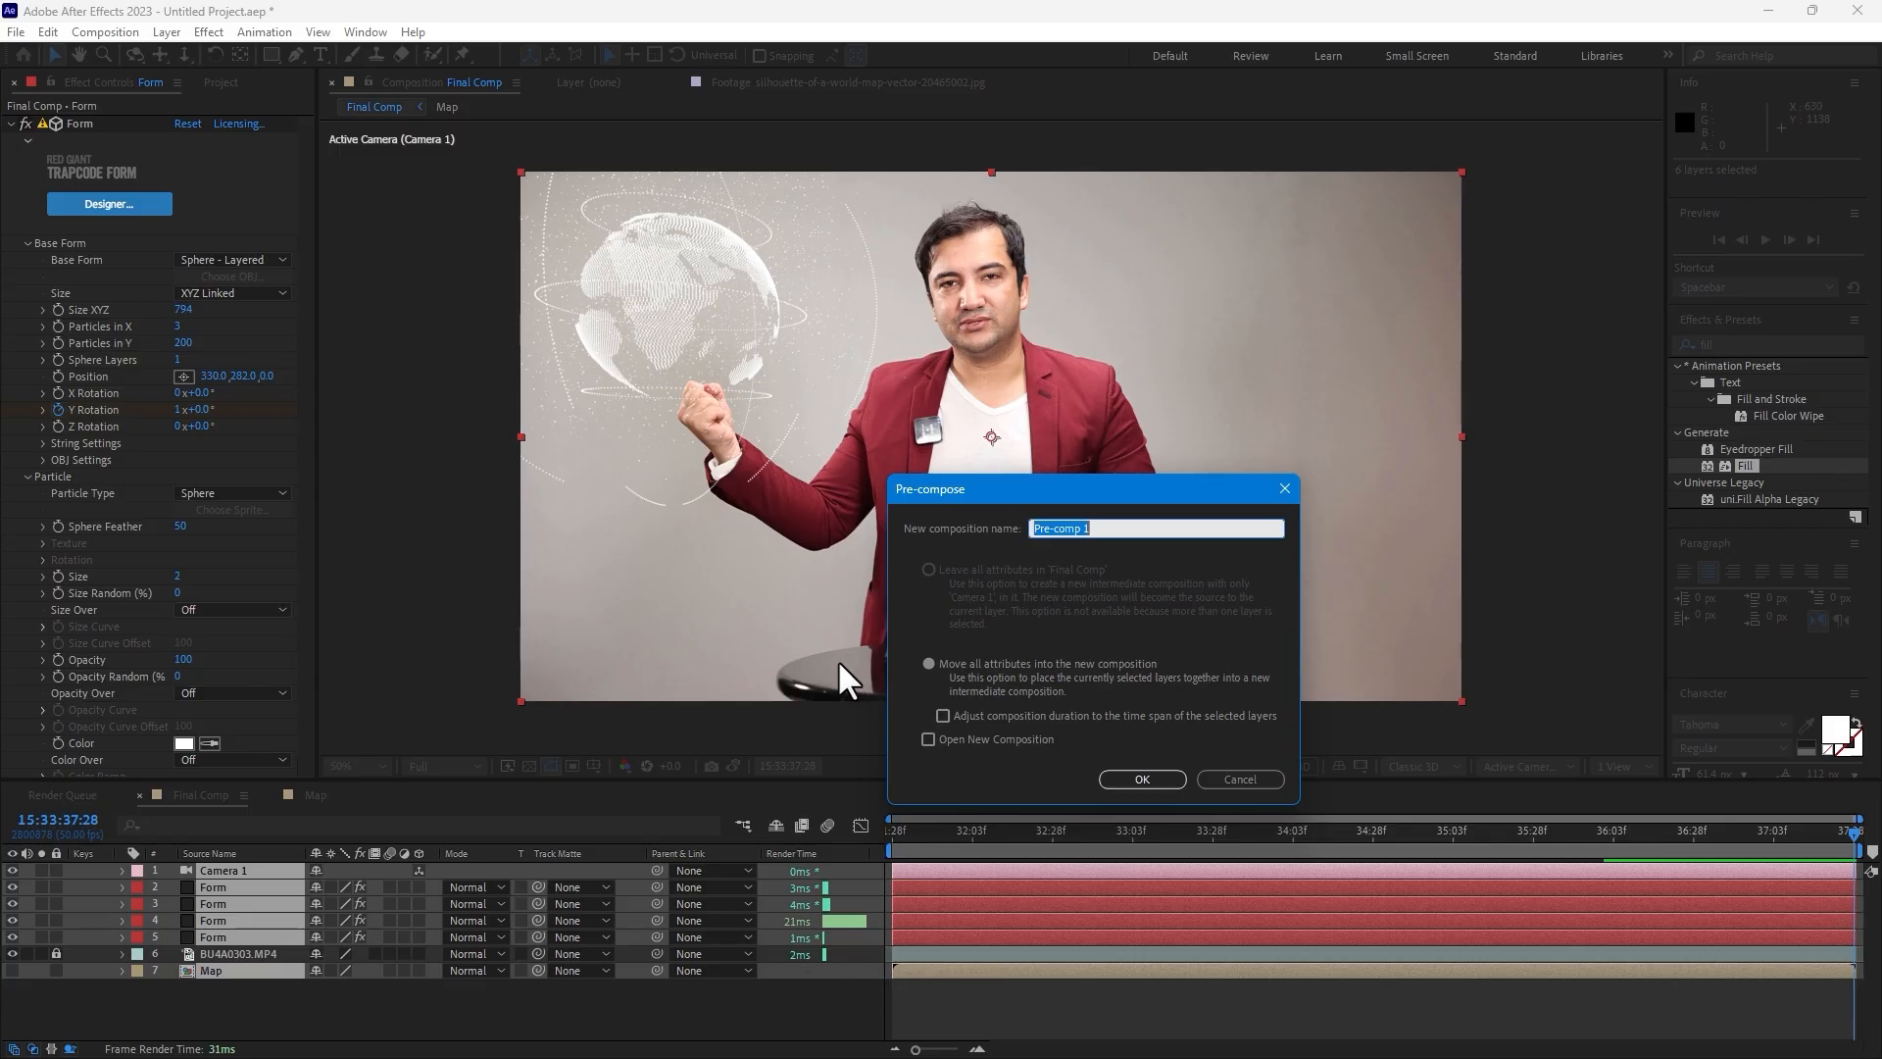
text(Form Globe)
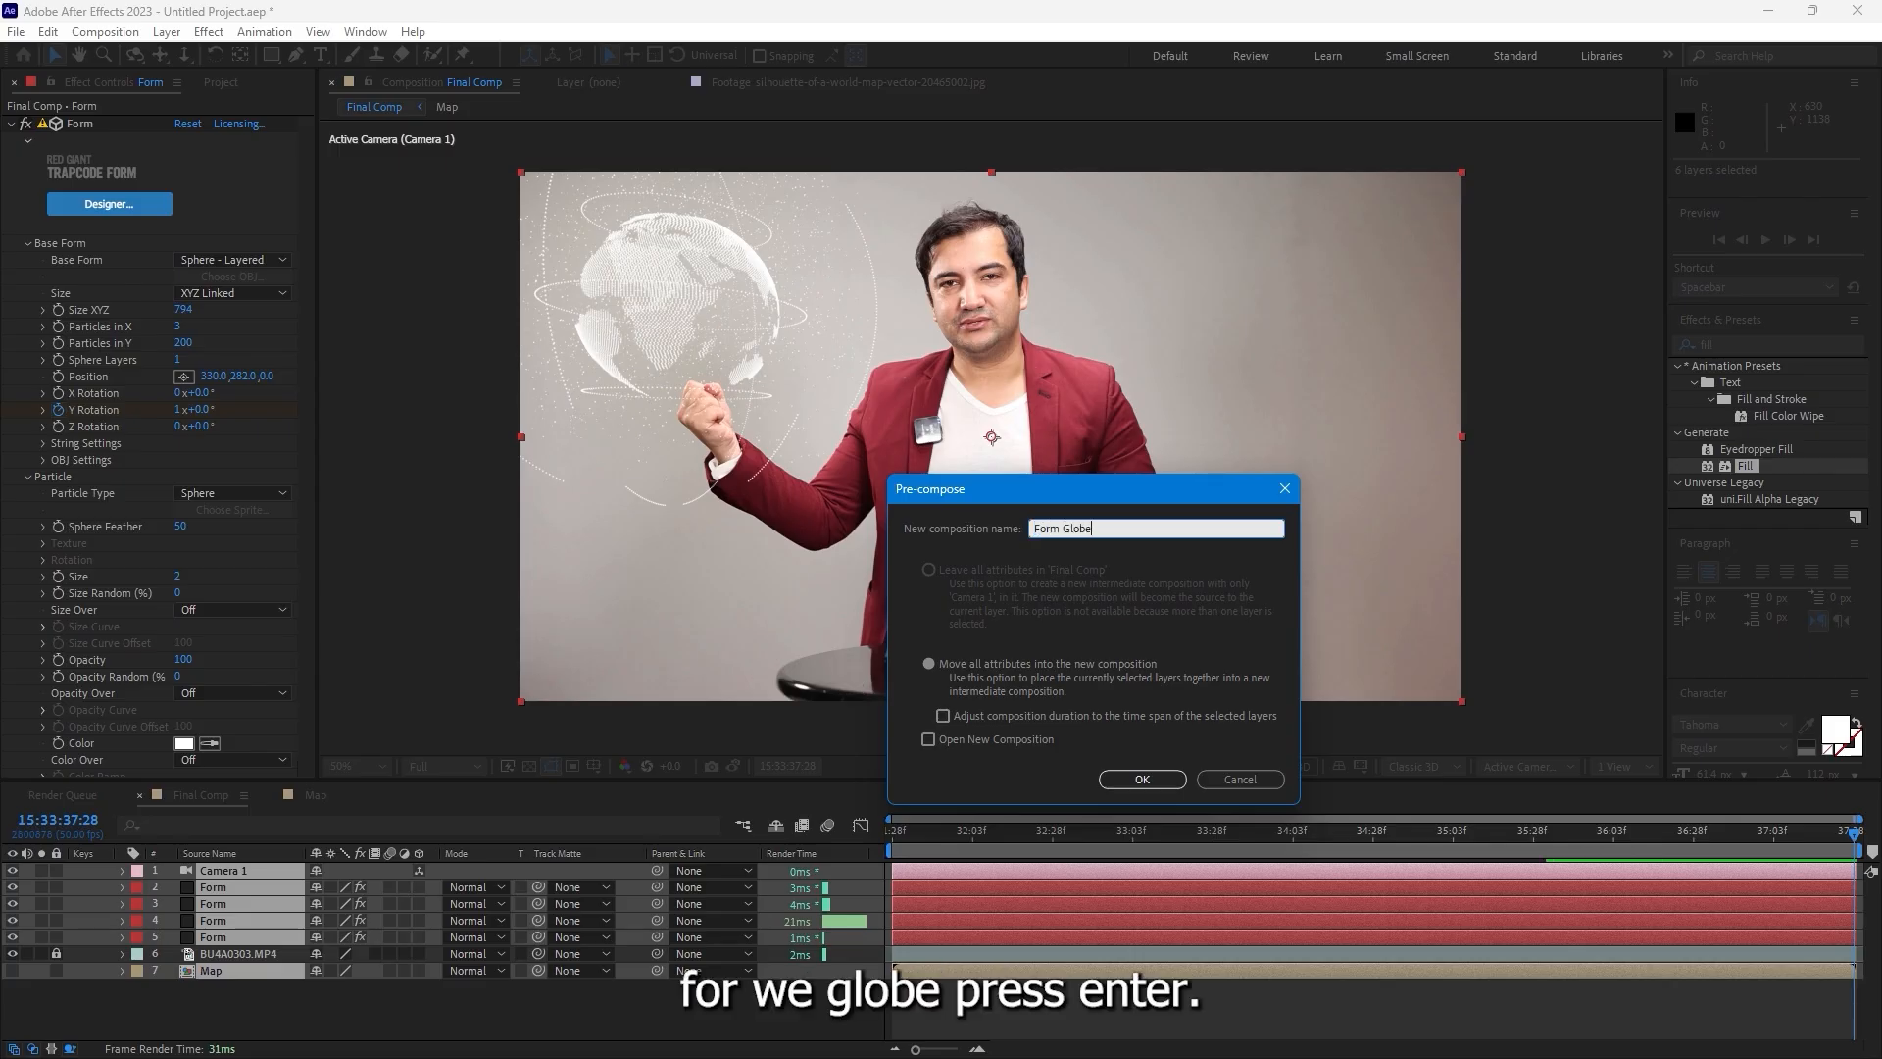
key(Return)
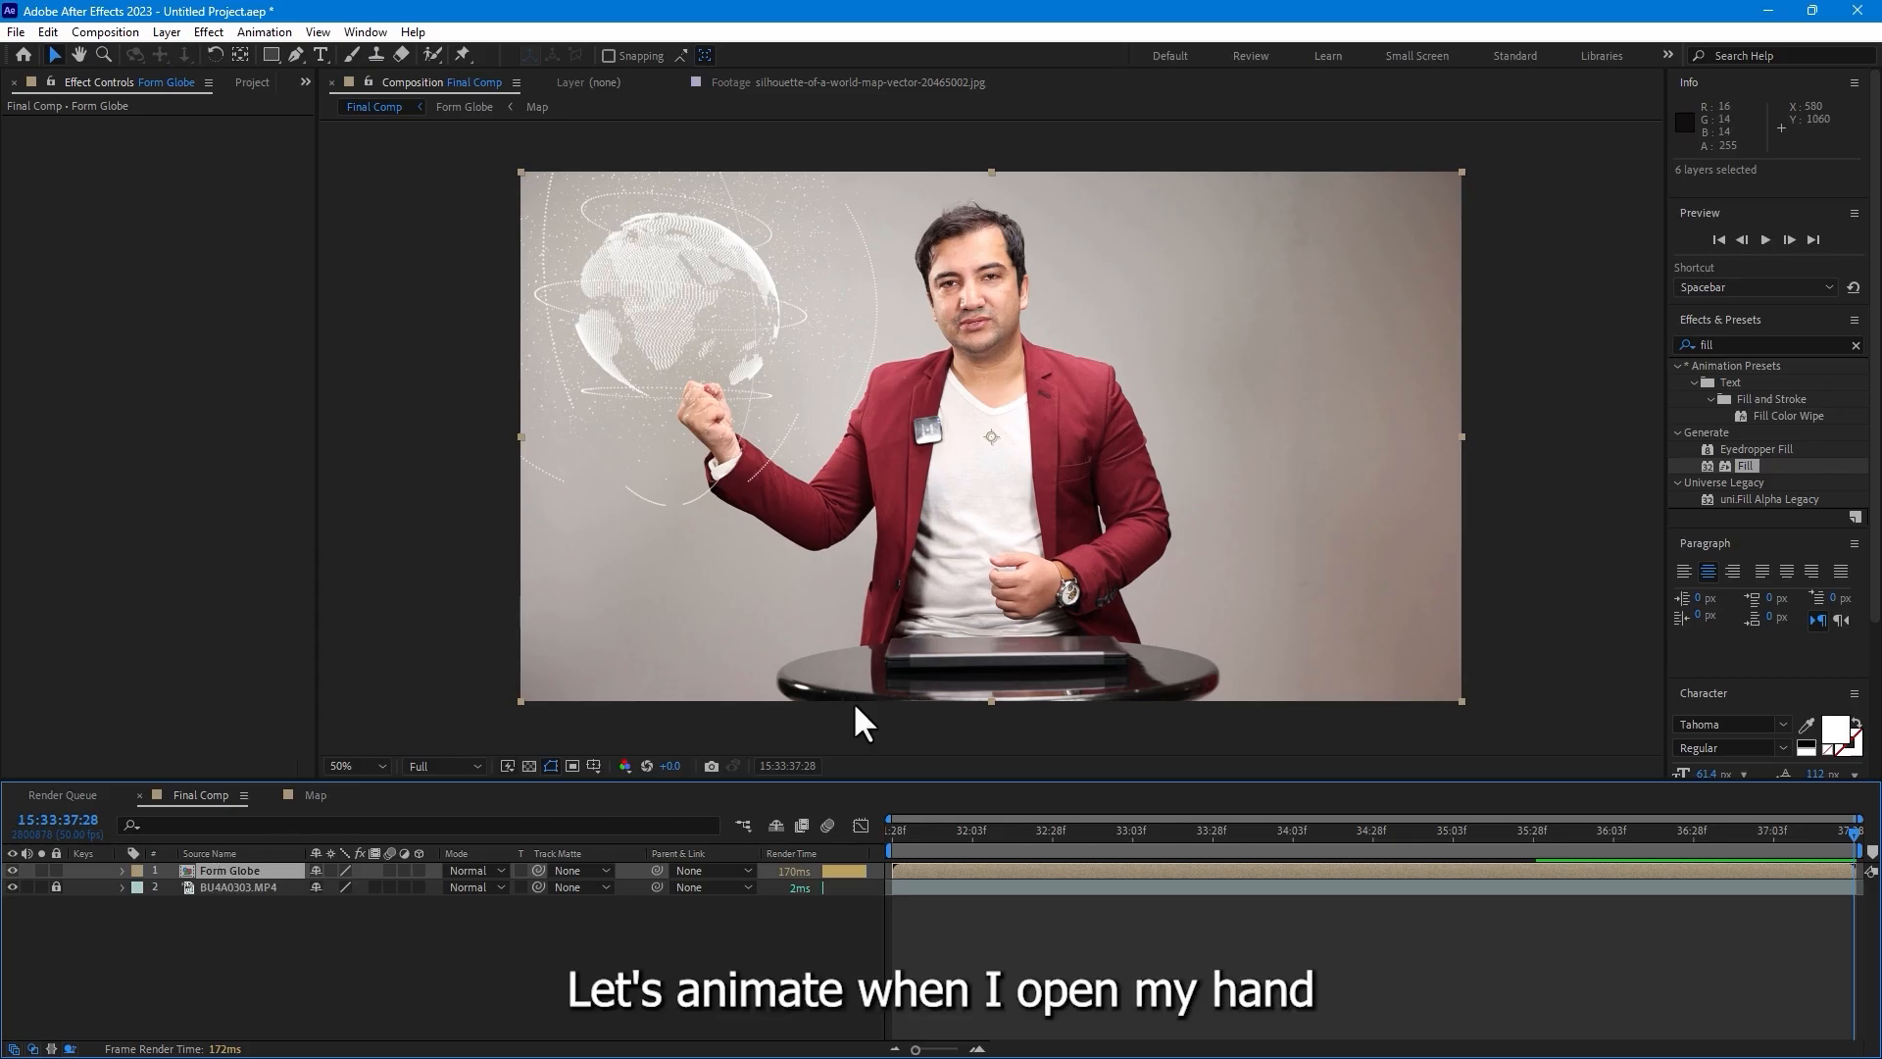
- At 15:33:32:28, where the hand starts opening, move the Form Globe layer's anchor point to the globe's center
click(951, 843)
drag(951, 843, 1053, 813)
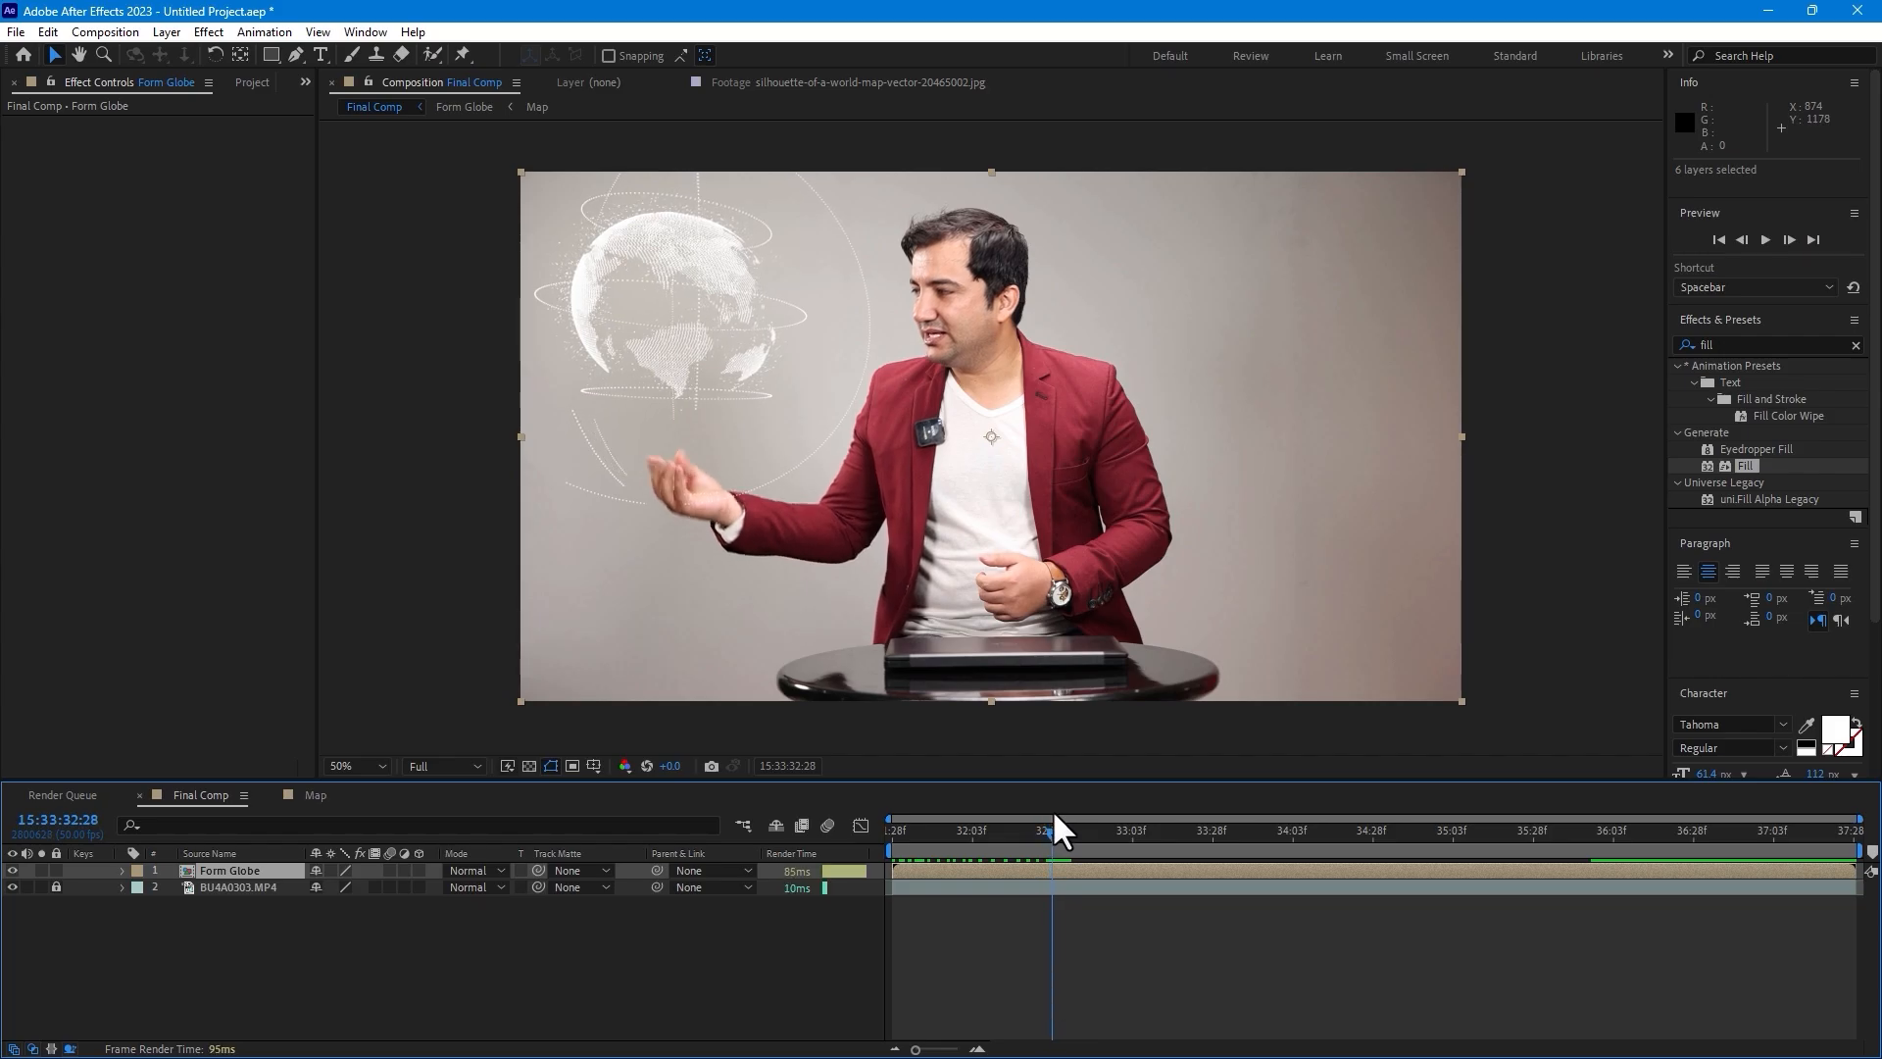
click(240, 54)
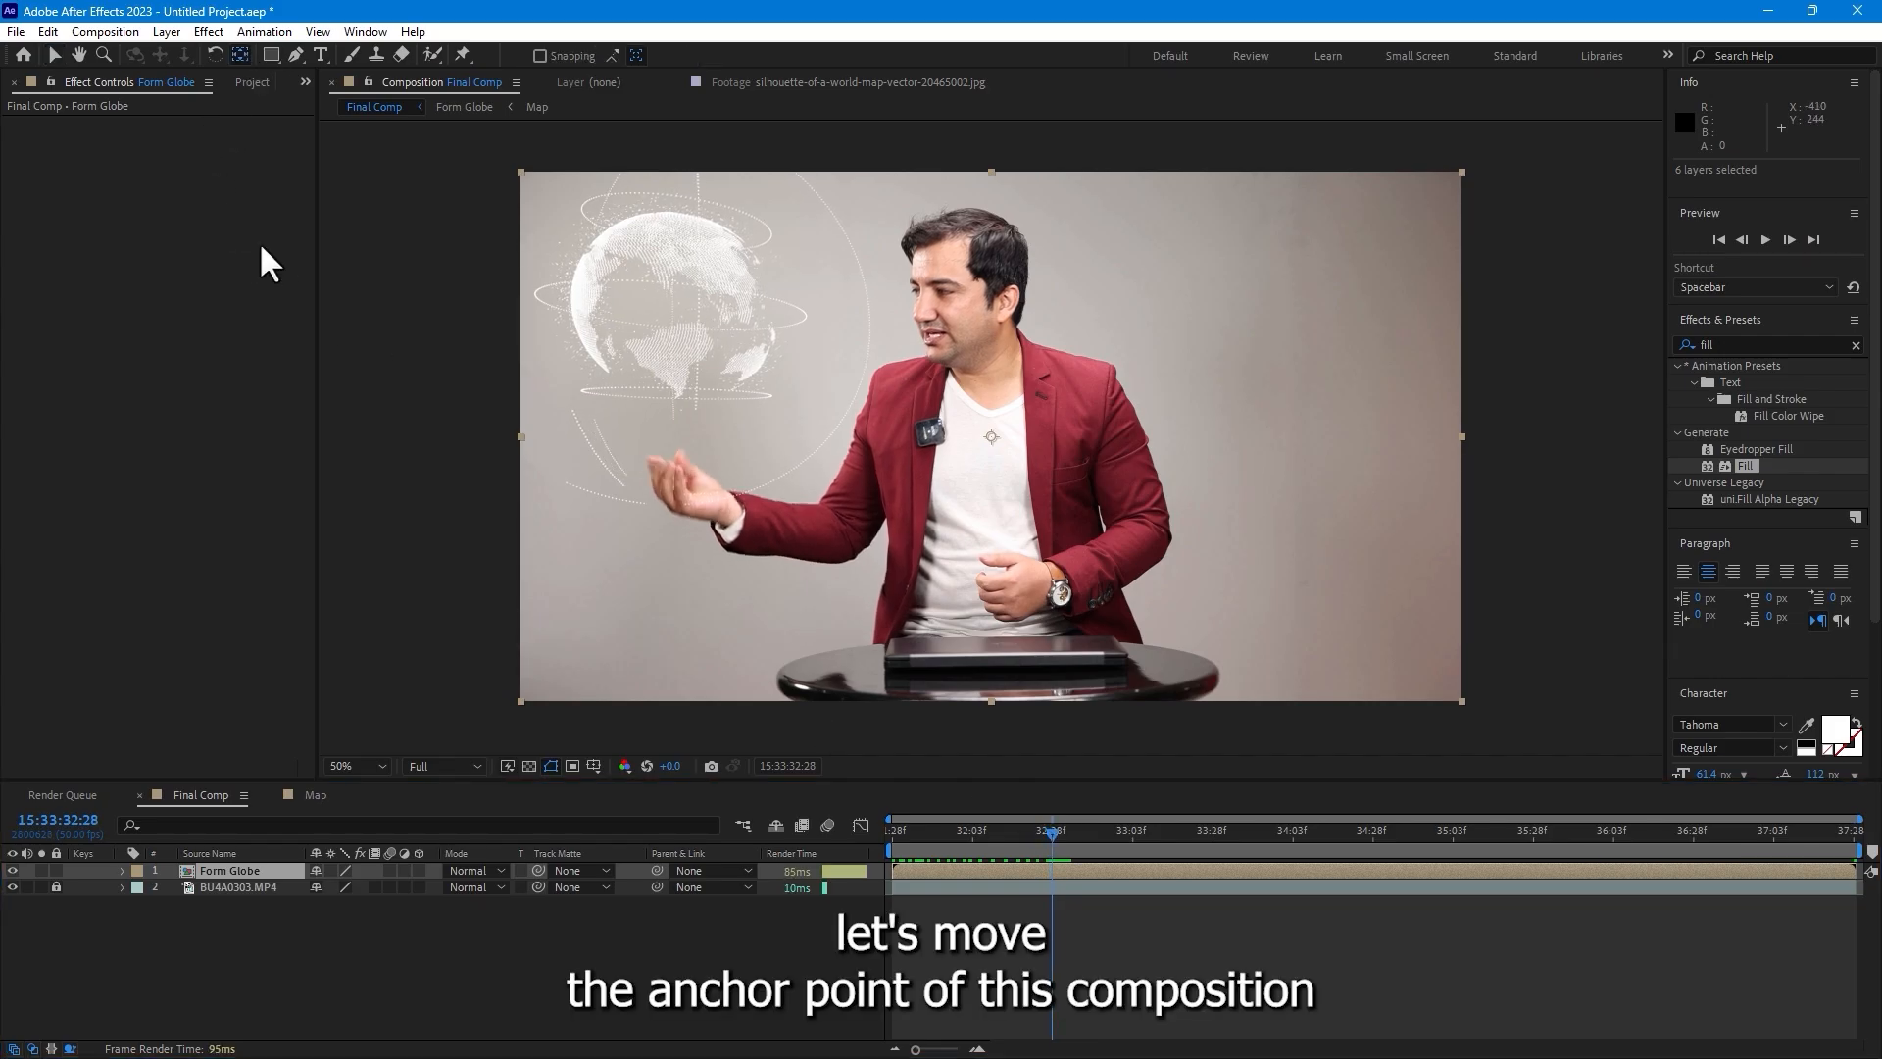
drag(991, 436, 916, 408)
drag(795, 375, 673, 307)
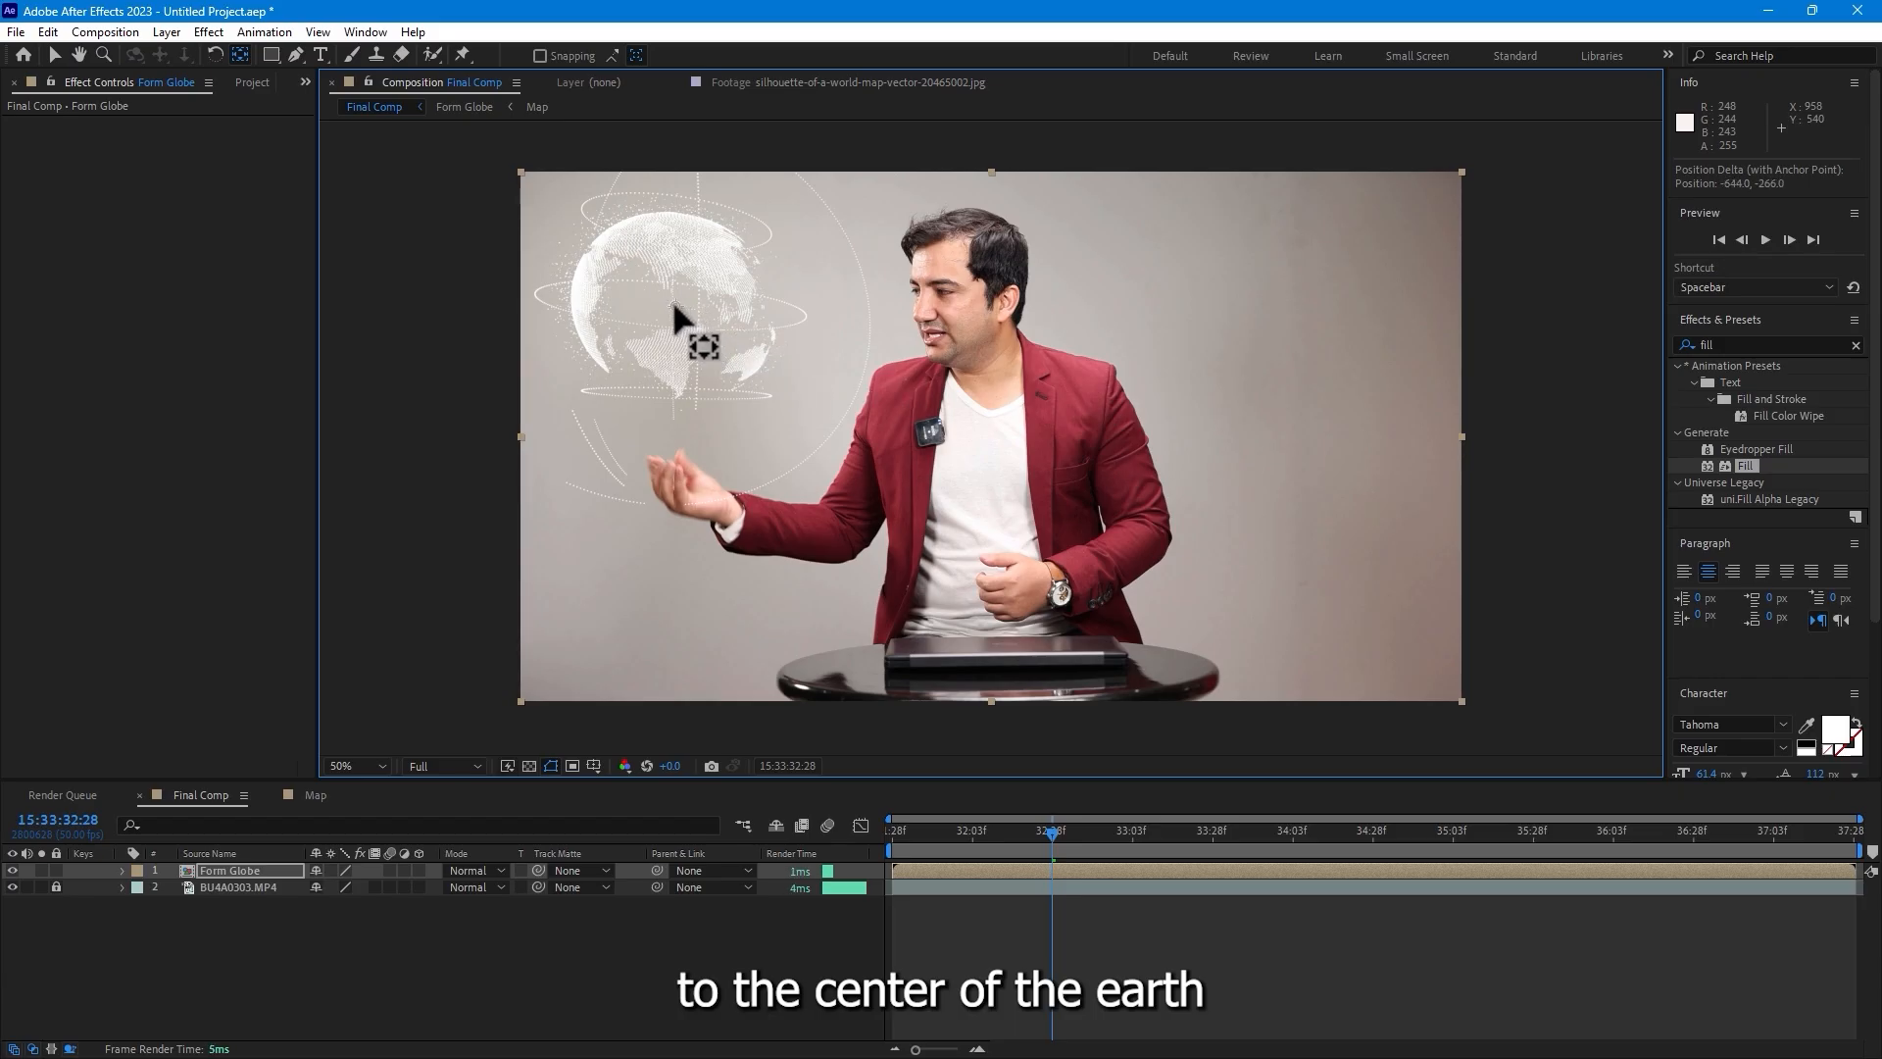
- At 15:33:32:27, keyframe the Form Globe layer's Scale at 1.5% and its Position at 311.3, 594.7 on the closed fingertips
drag(364, 896, 345, 967)
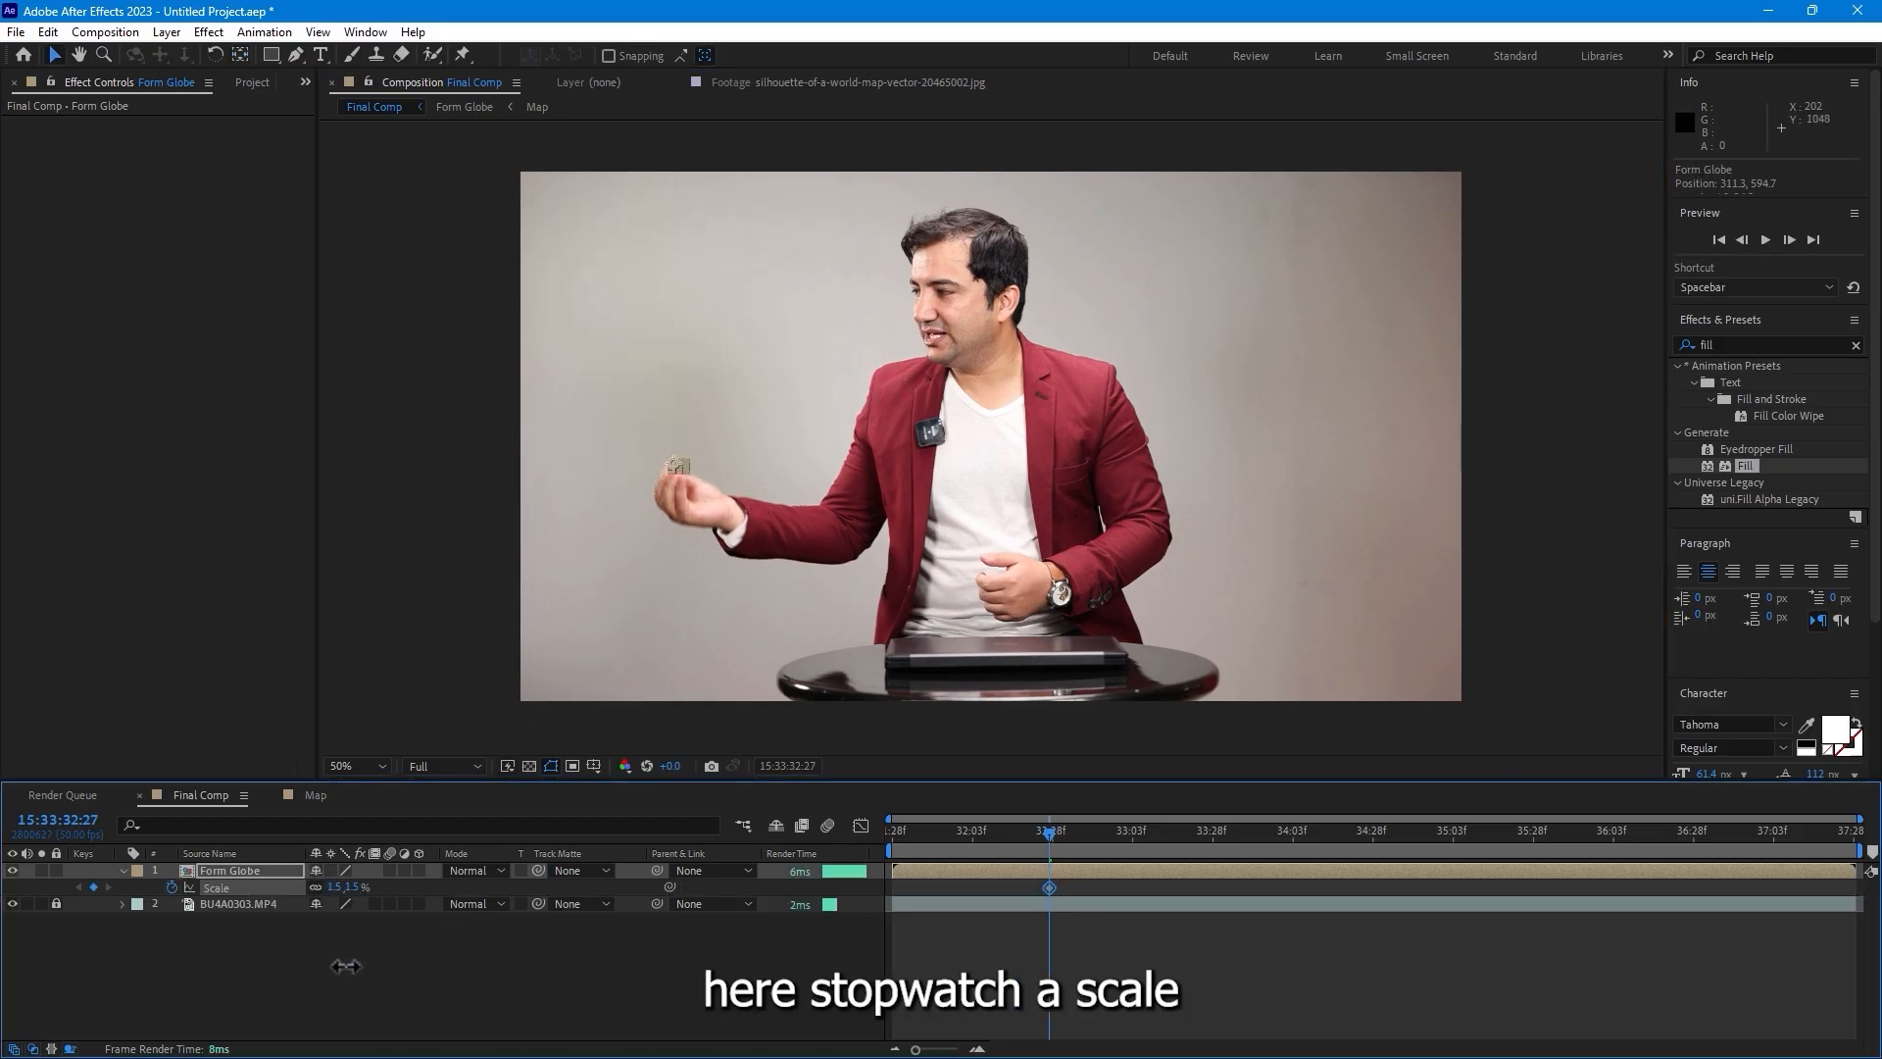
key(p)
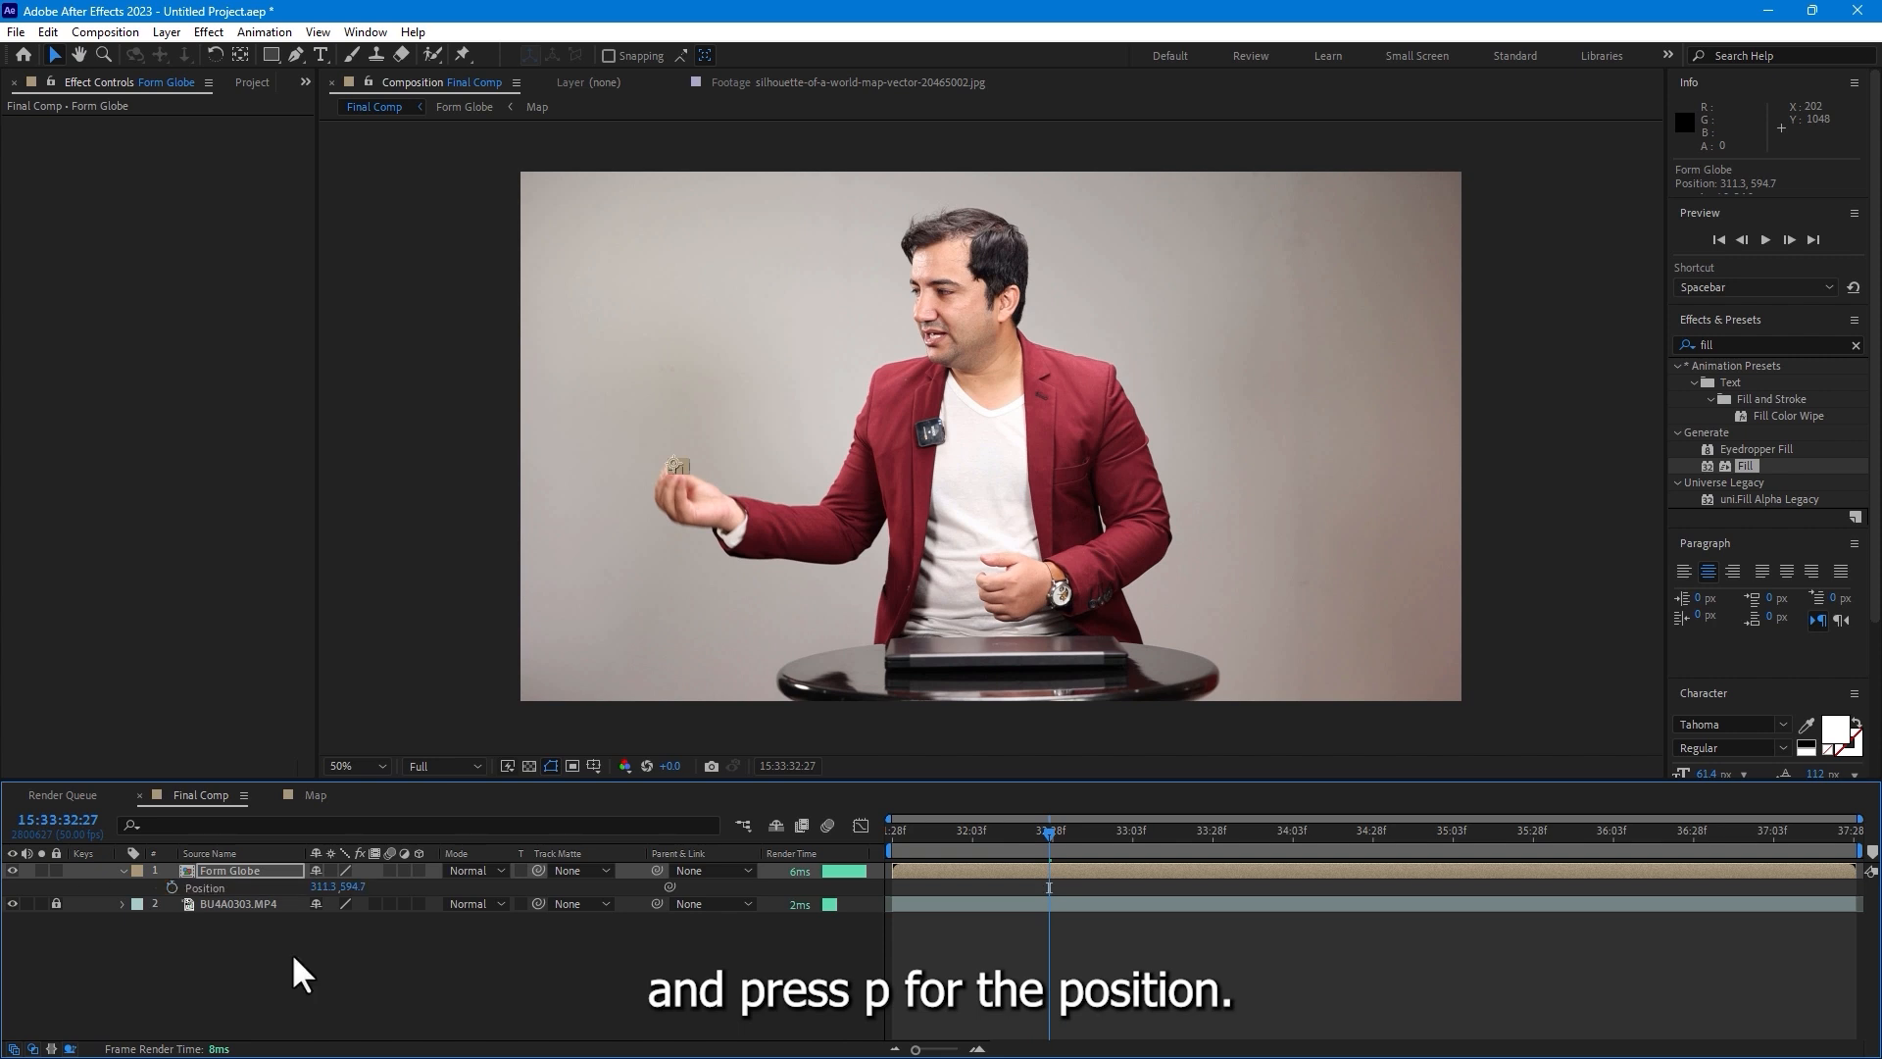
click(173, 887)
- At 15:33:32:48, raise the globe above the open palm to 311.3, 252.7 with Scale 89.5%, and reduce the starting Scale keyframe at 15:33:32:27
drag(1044, 832, 1116, 835)
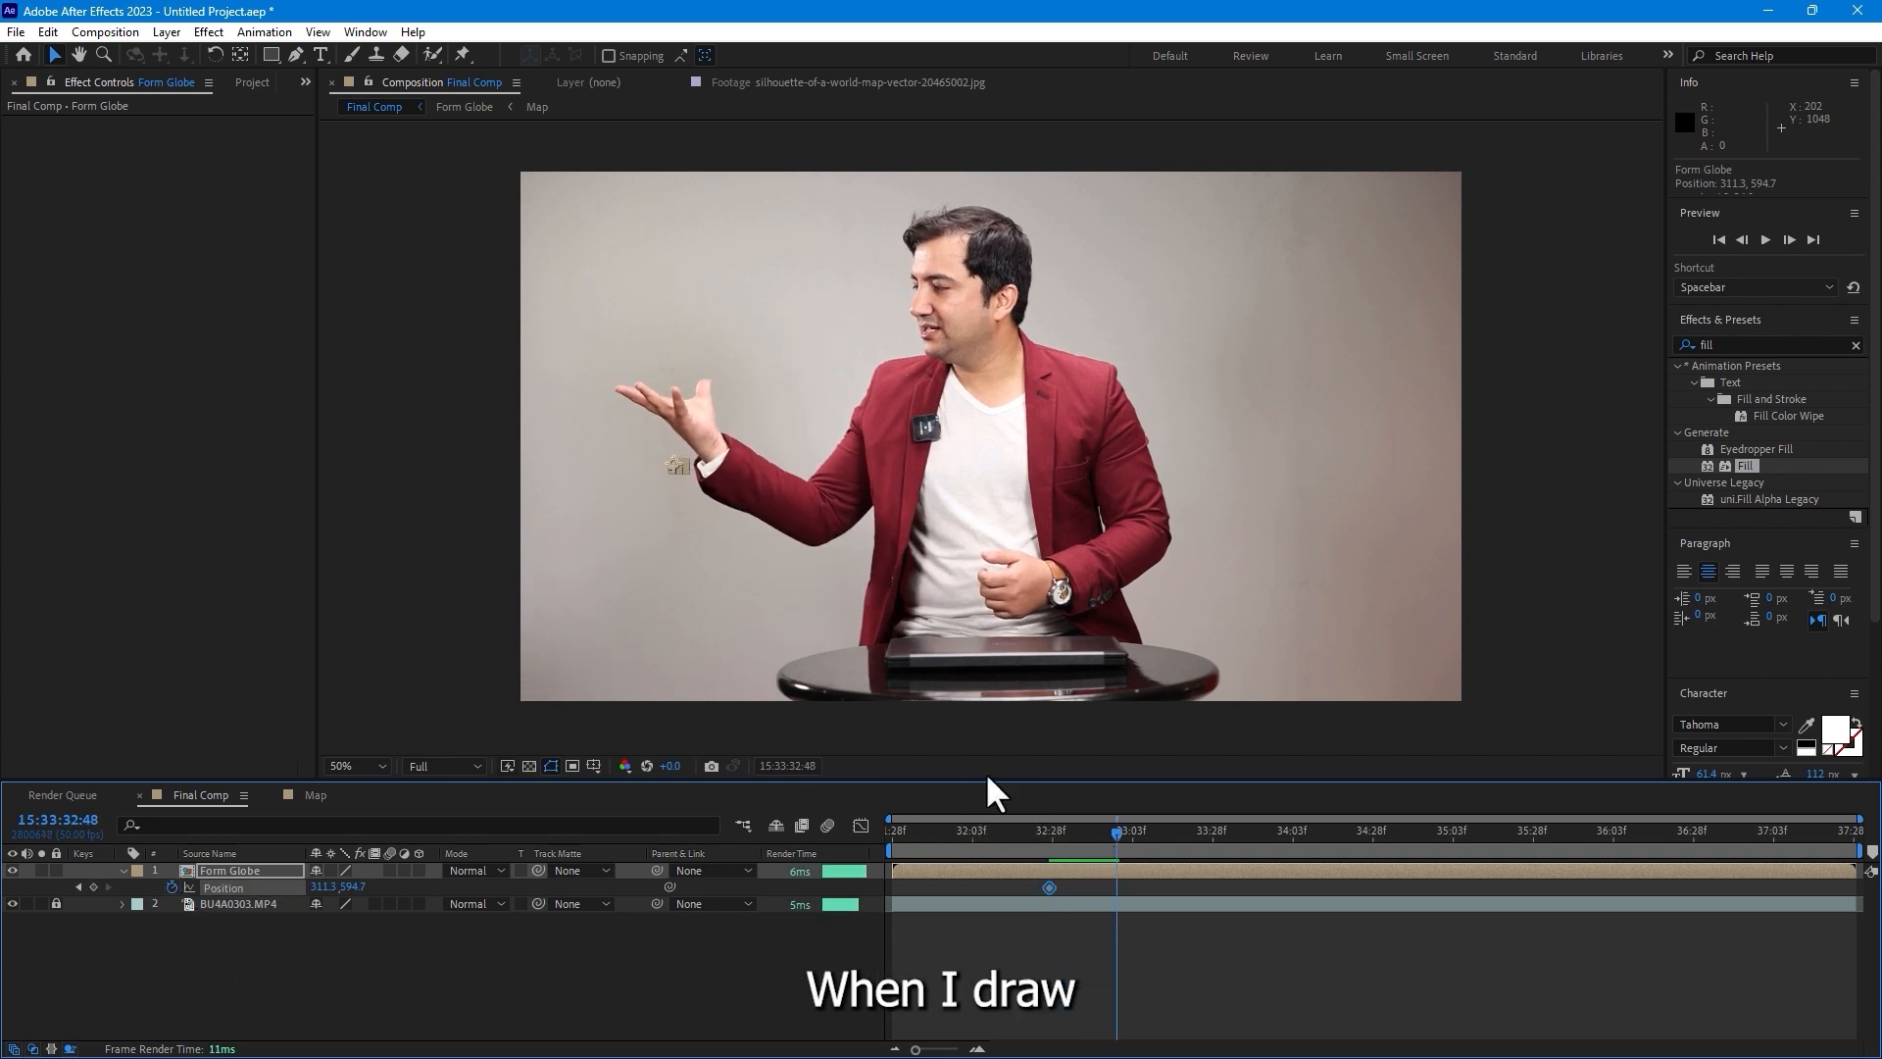
key(s)
drag(338, 886, 410, 882)
drag(664, 494, 664, 325)
drag(361, 888, 397, 879)
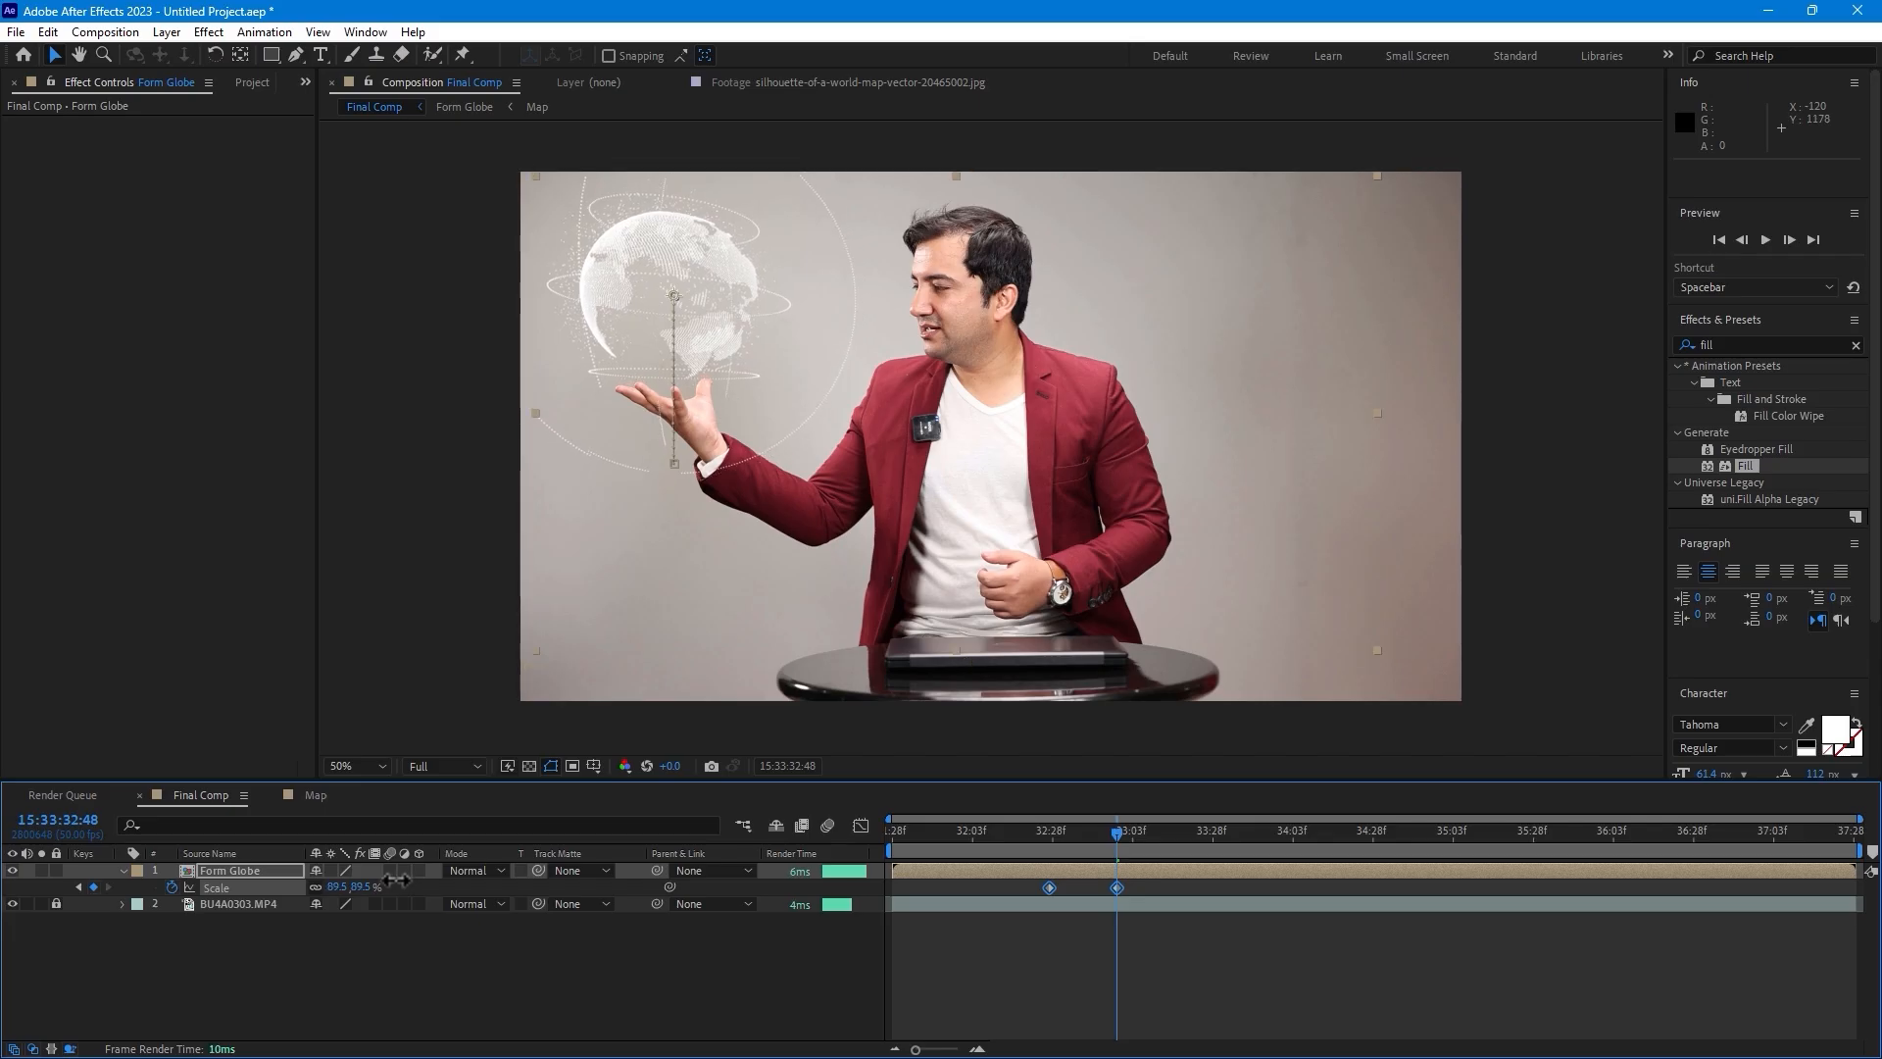
mouse_move(1035, 839)
mouse_down()
mouse_move(1103, 859)
mouse_move(1048, 862)
mouse_up()
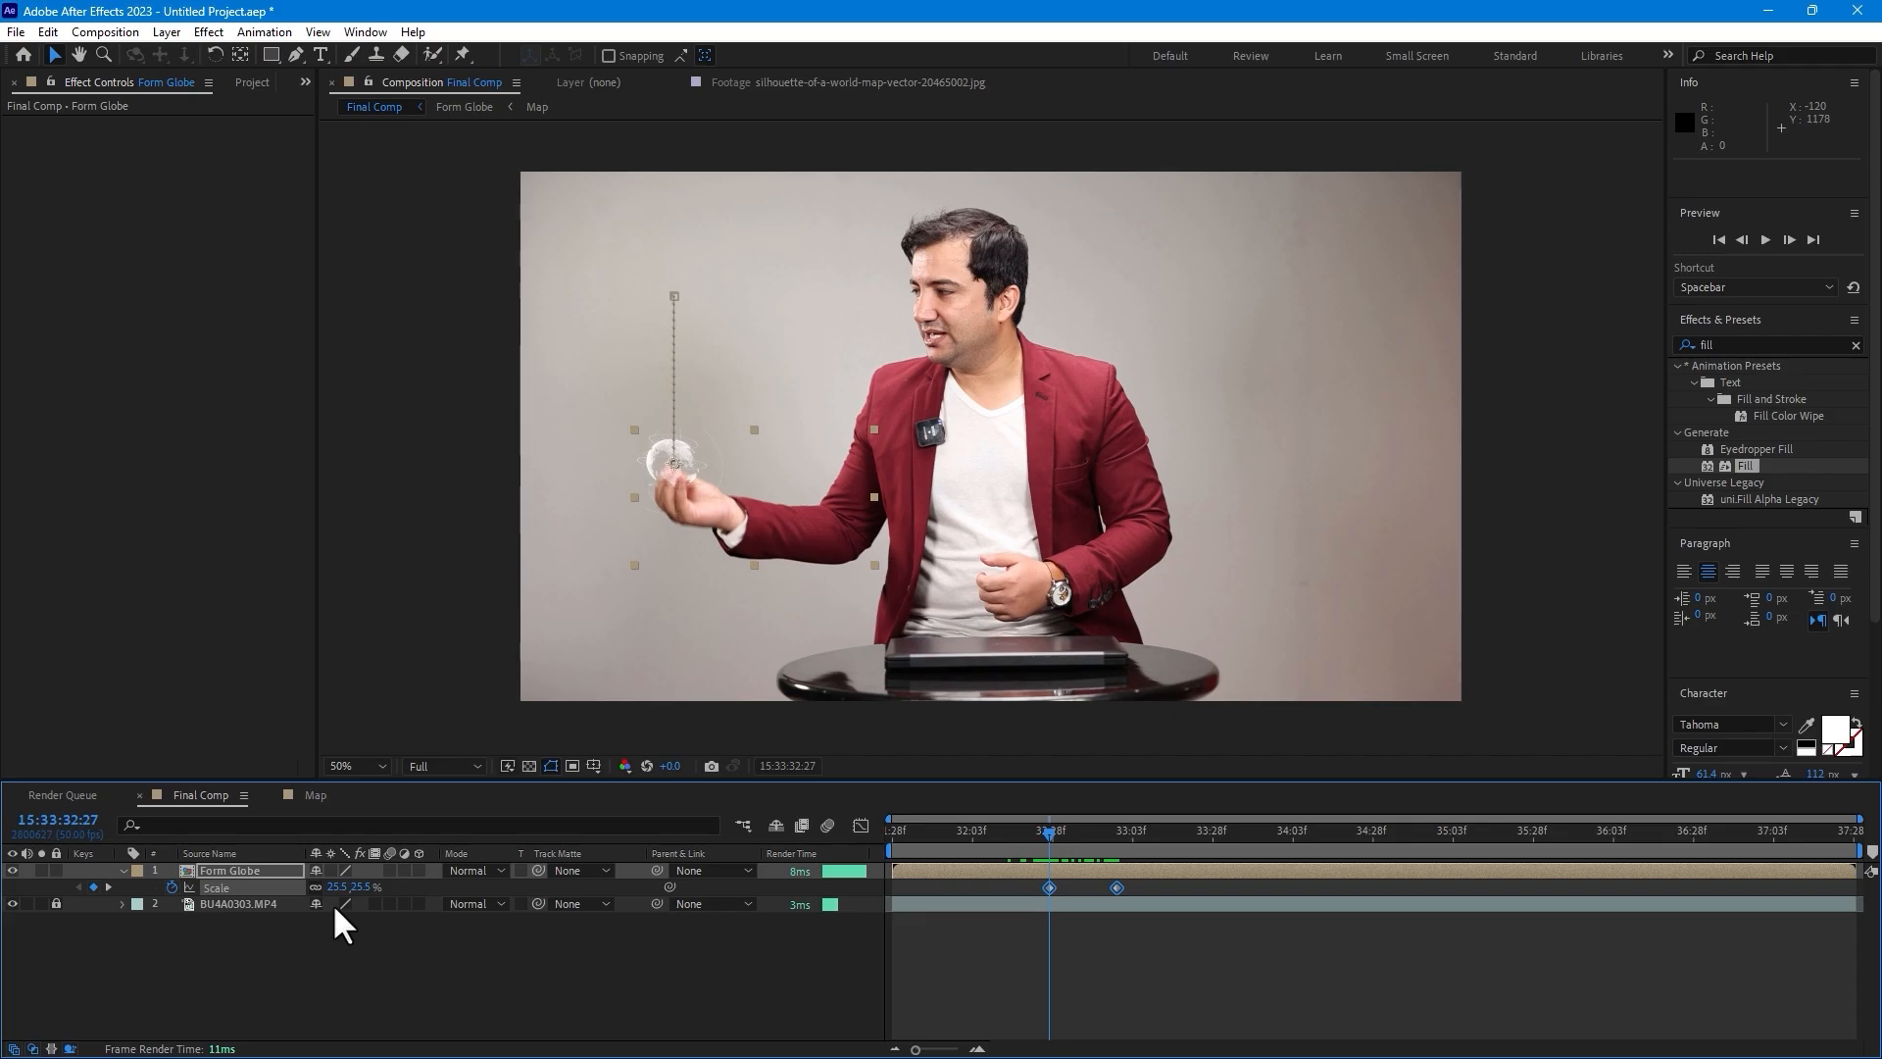
drag(338, 887, 267, 896)
- Keyframe the Form Globe layer's Opacity from 0% at 15:33:32:26 to 100% at 15:33:32:48
drag(1078, 828, 1043, 849)
key(t)
click(172, 887)
drag(319, 887, 110, 943)
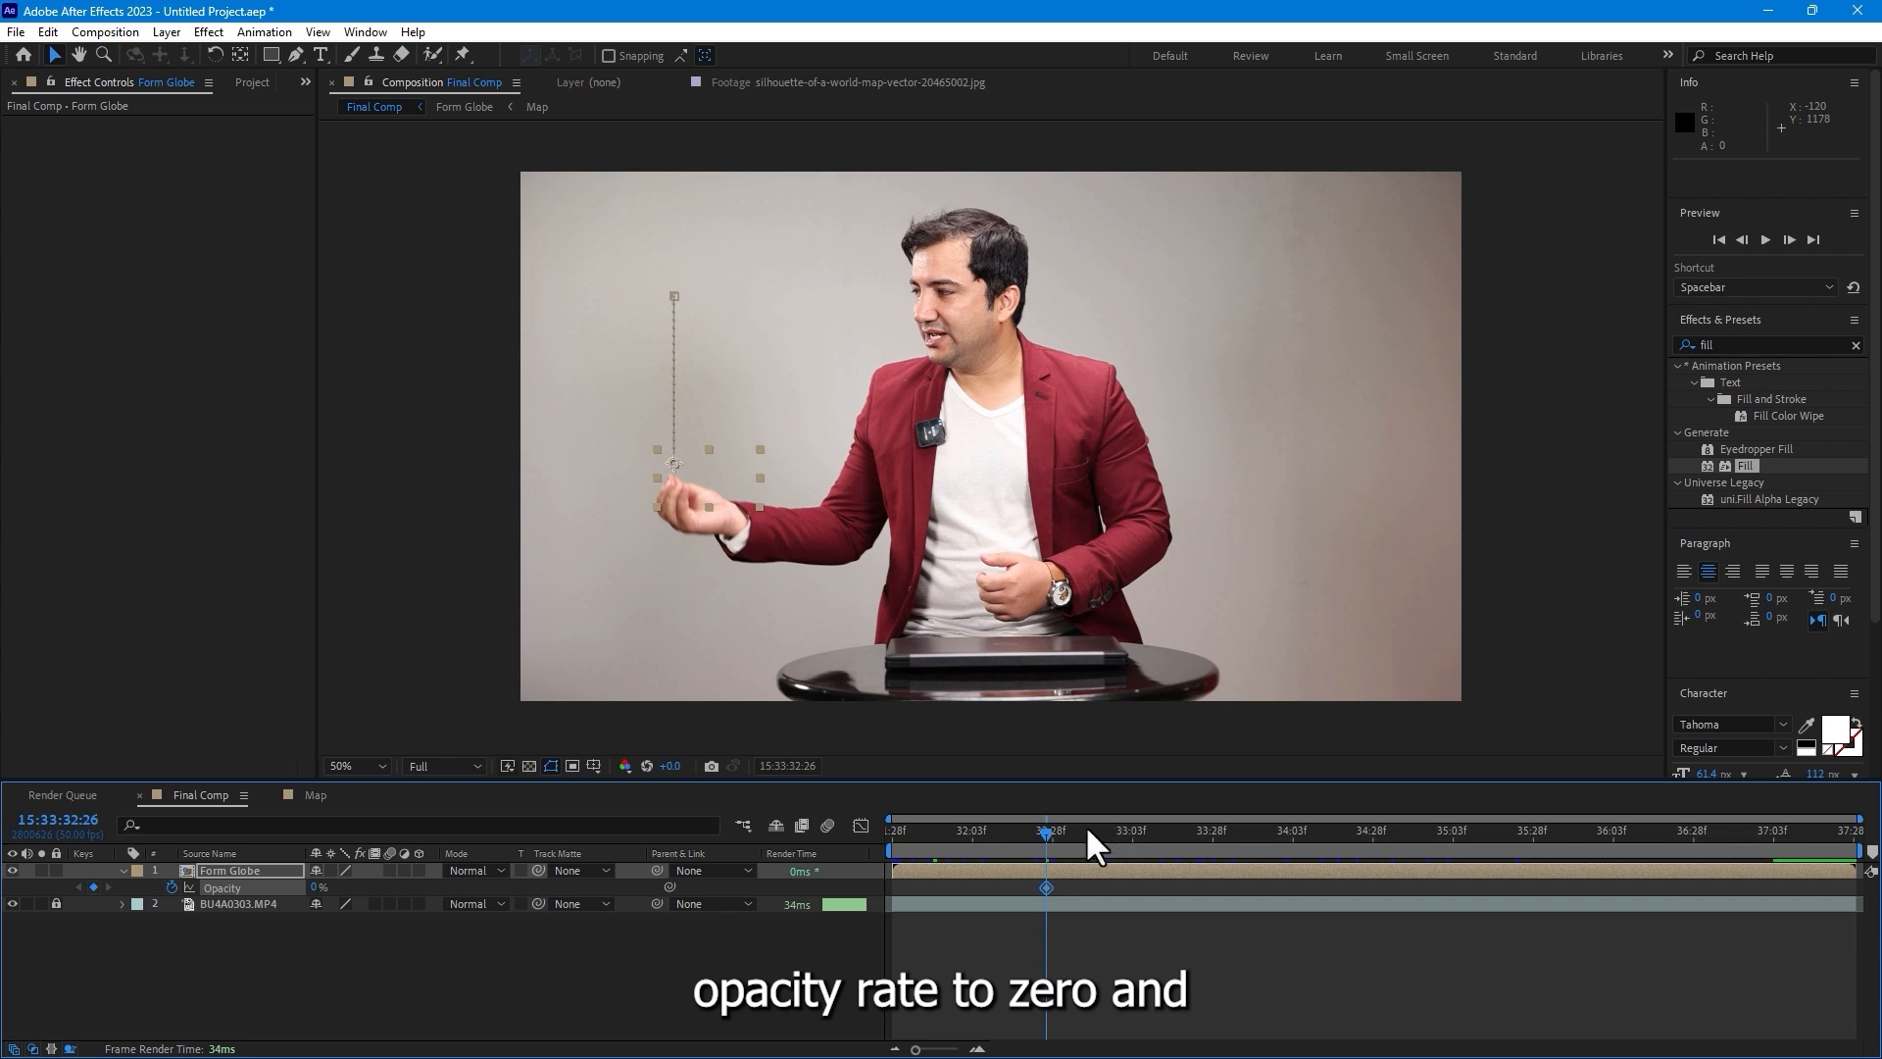
drag(1051, 836, 1116, 837)
key(u)
drag(316, 921, 580, 919)
- Set the Form Globe layer's Scale keyframe at 15:33:32:48 to 89% and preview the globe's growth through 15:33:35:23
drag(980, 849, 1114, 851)
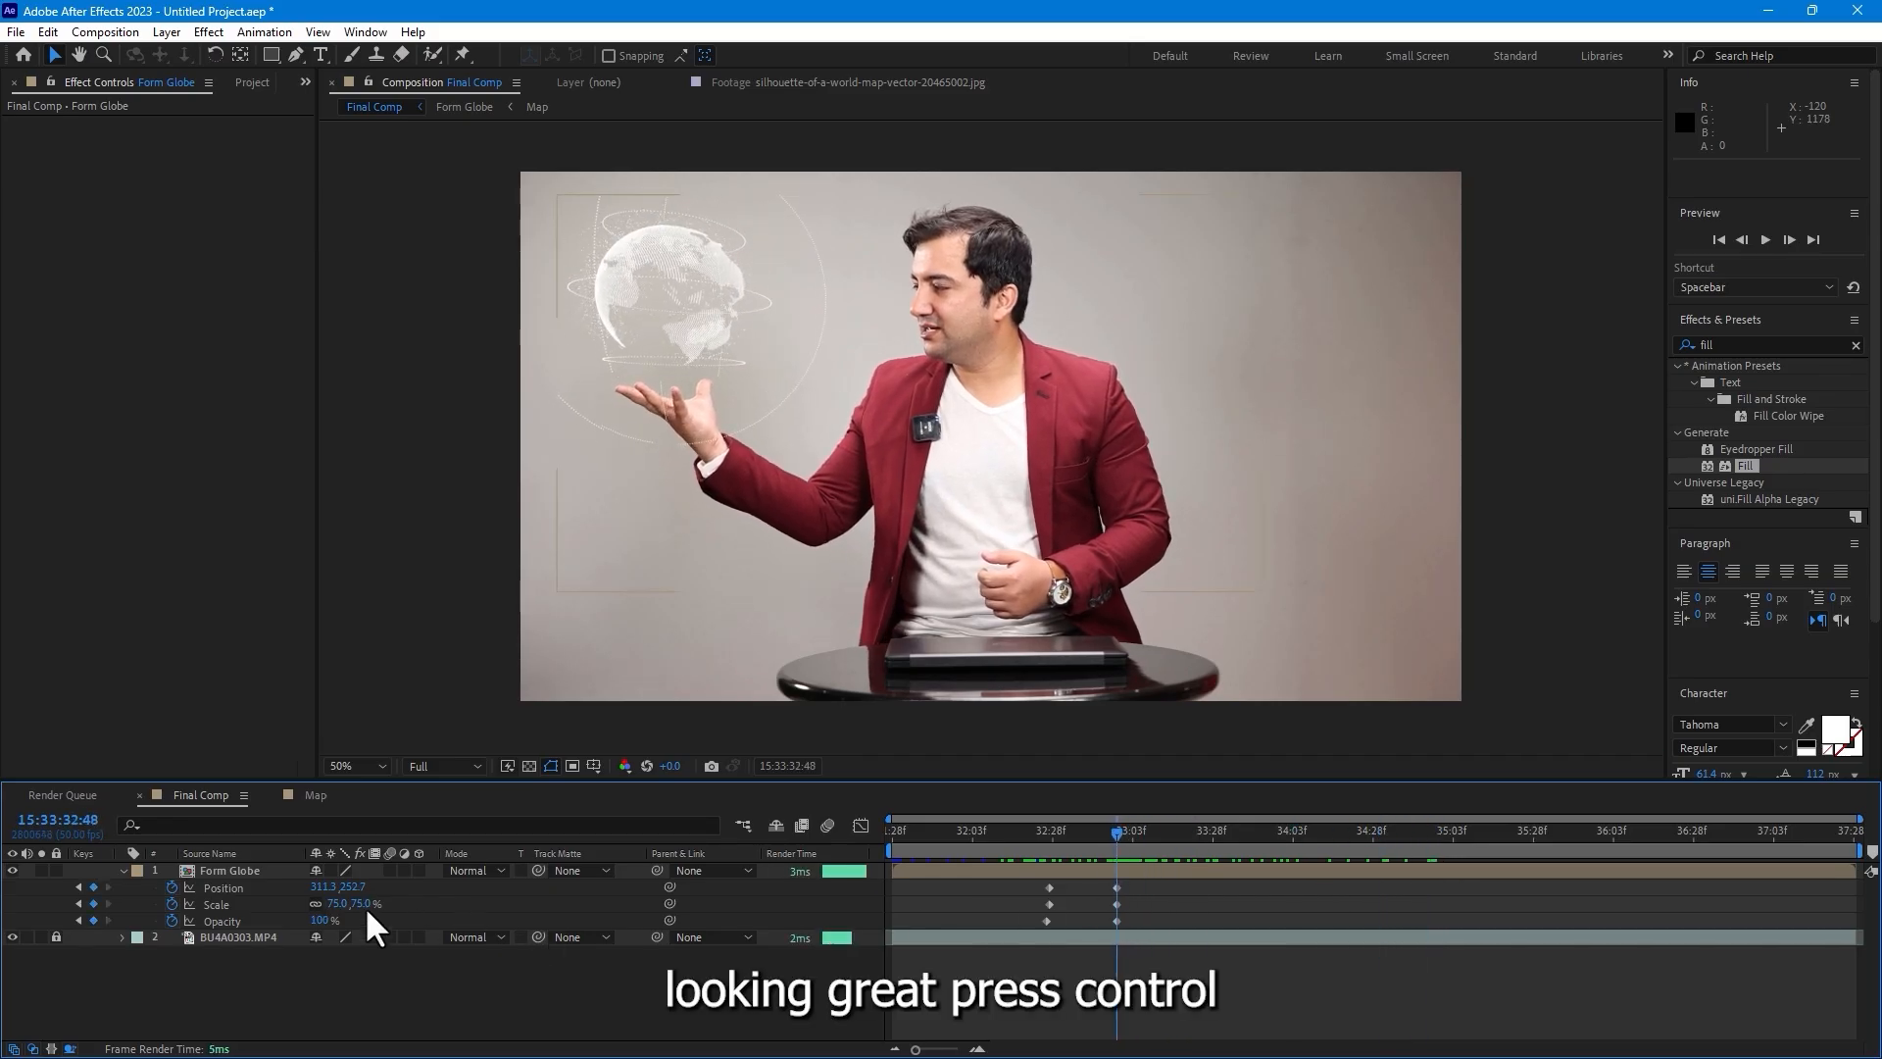
drag(359, 904, 496, 900)
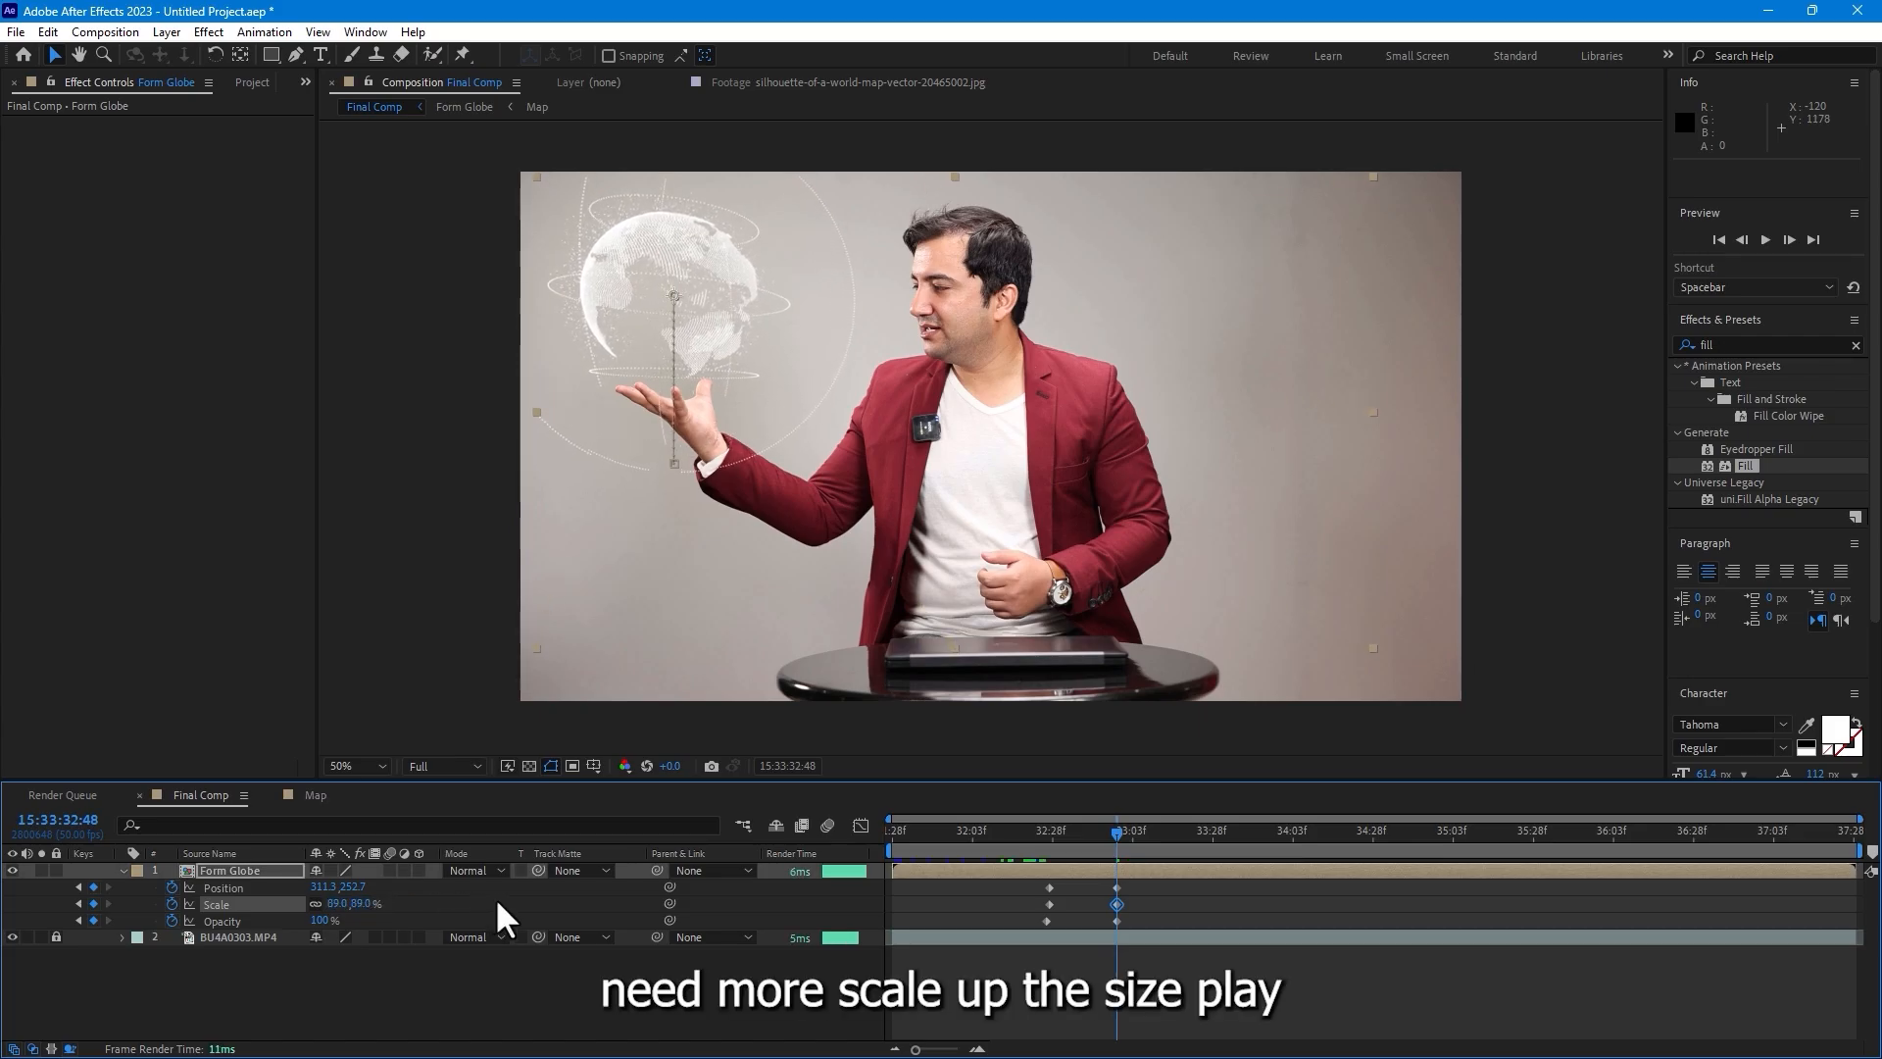
drag(1116, 851, 1517, 932)
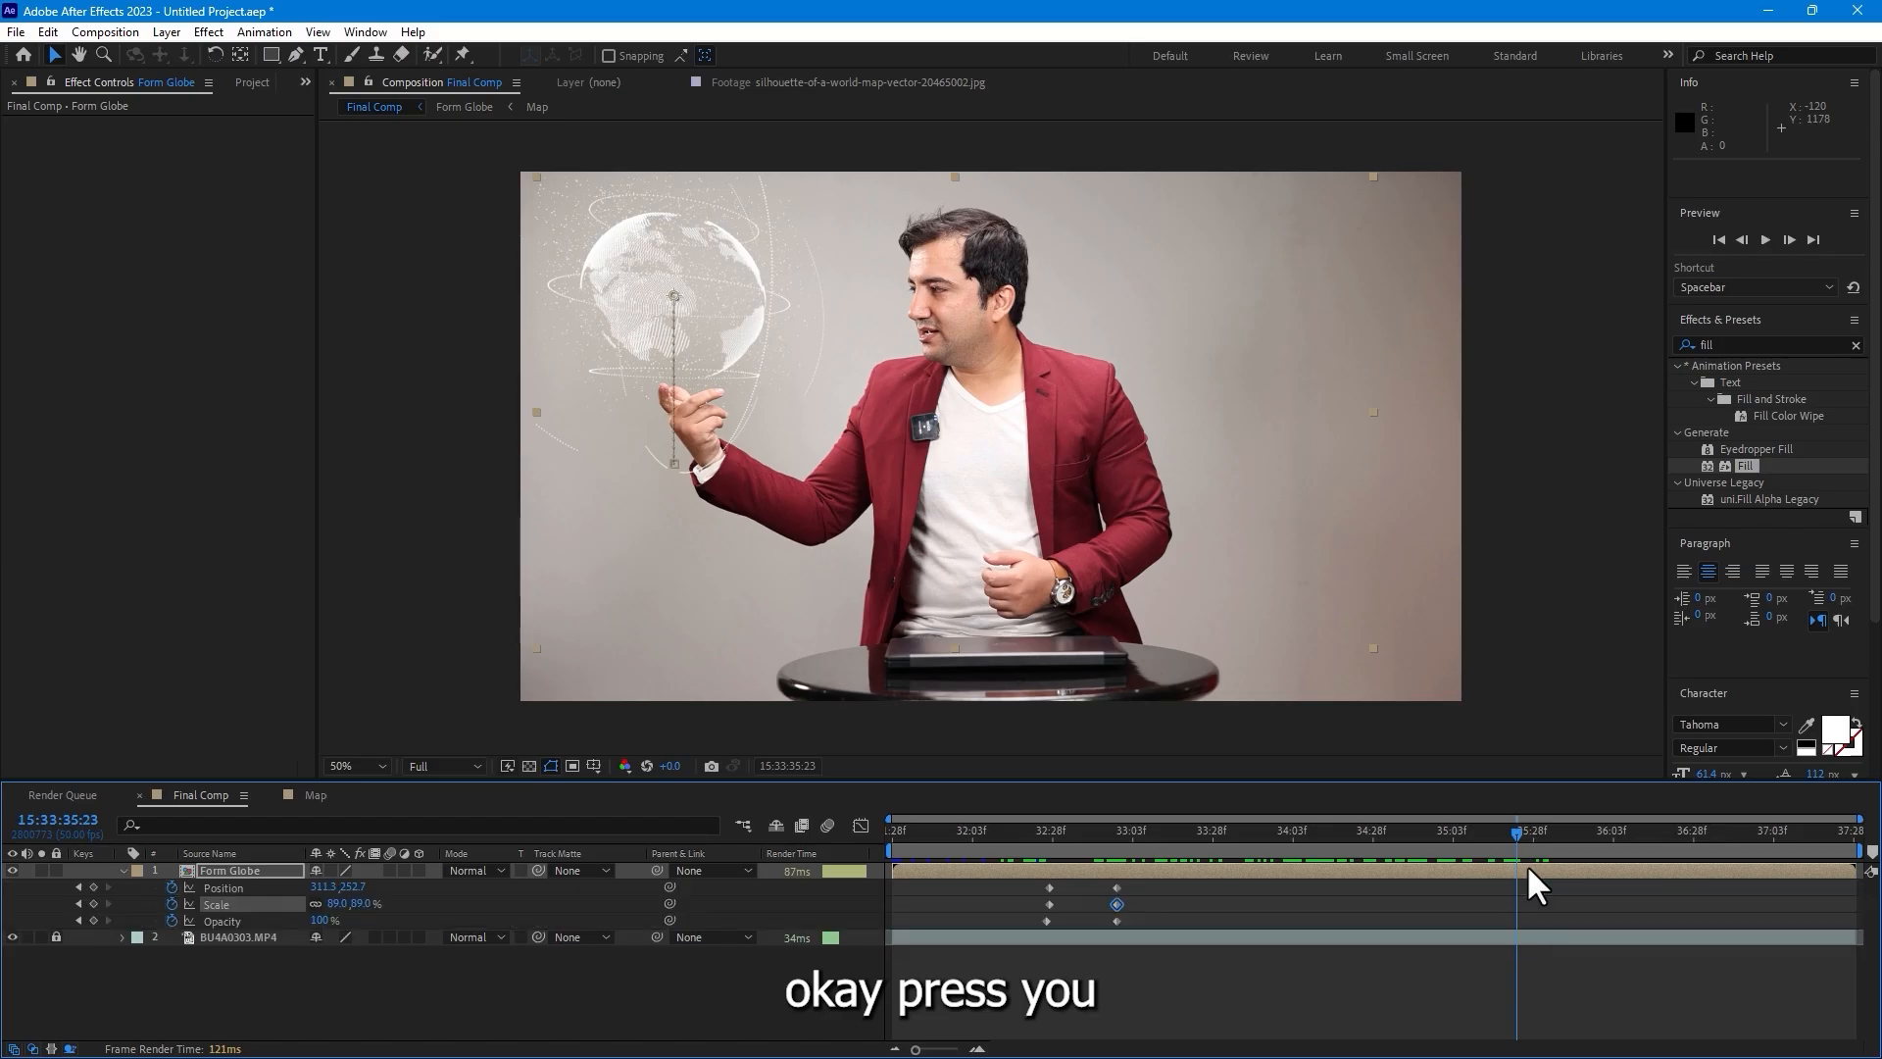
- In the Form Globe composition, set the dispersing globe's Y Rotation keyframe at 15:33:36:15 to 1x+84.2°
double_click(245, 868)
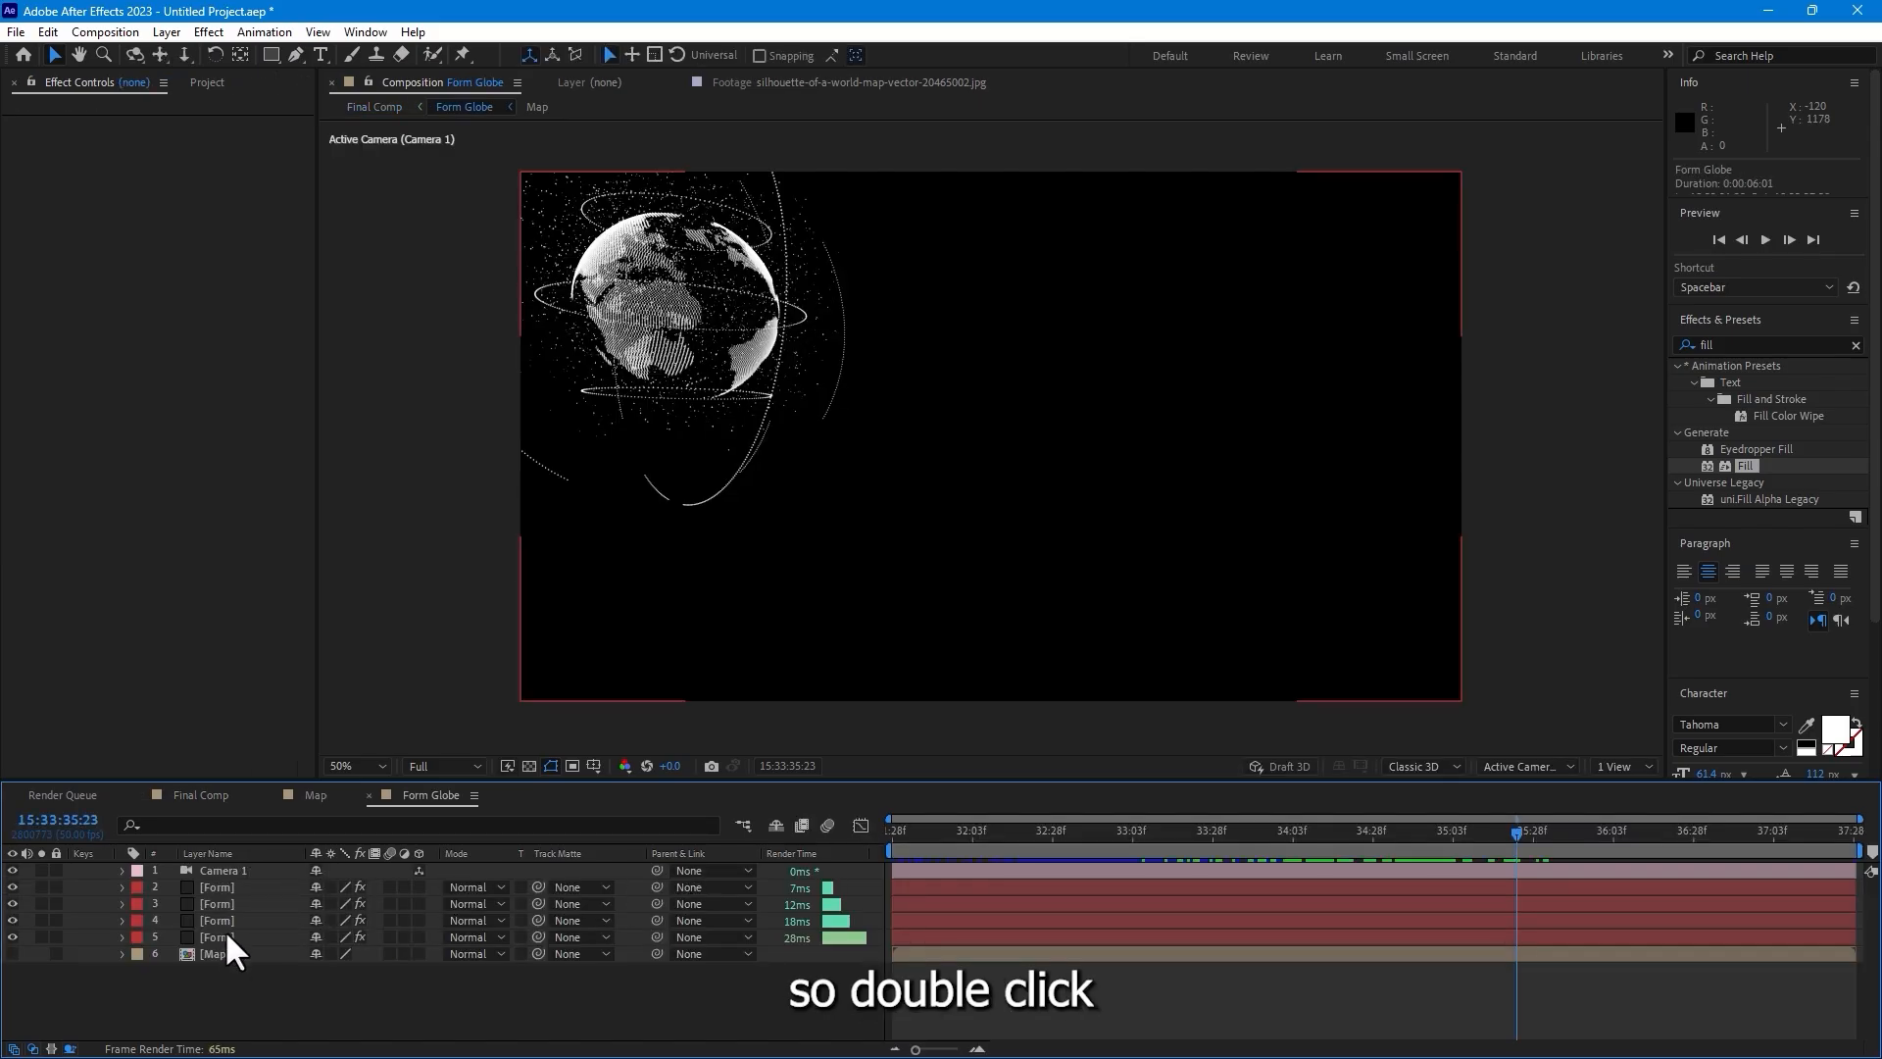
click(235, 922)
key(u)
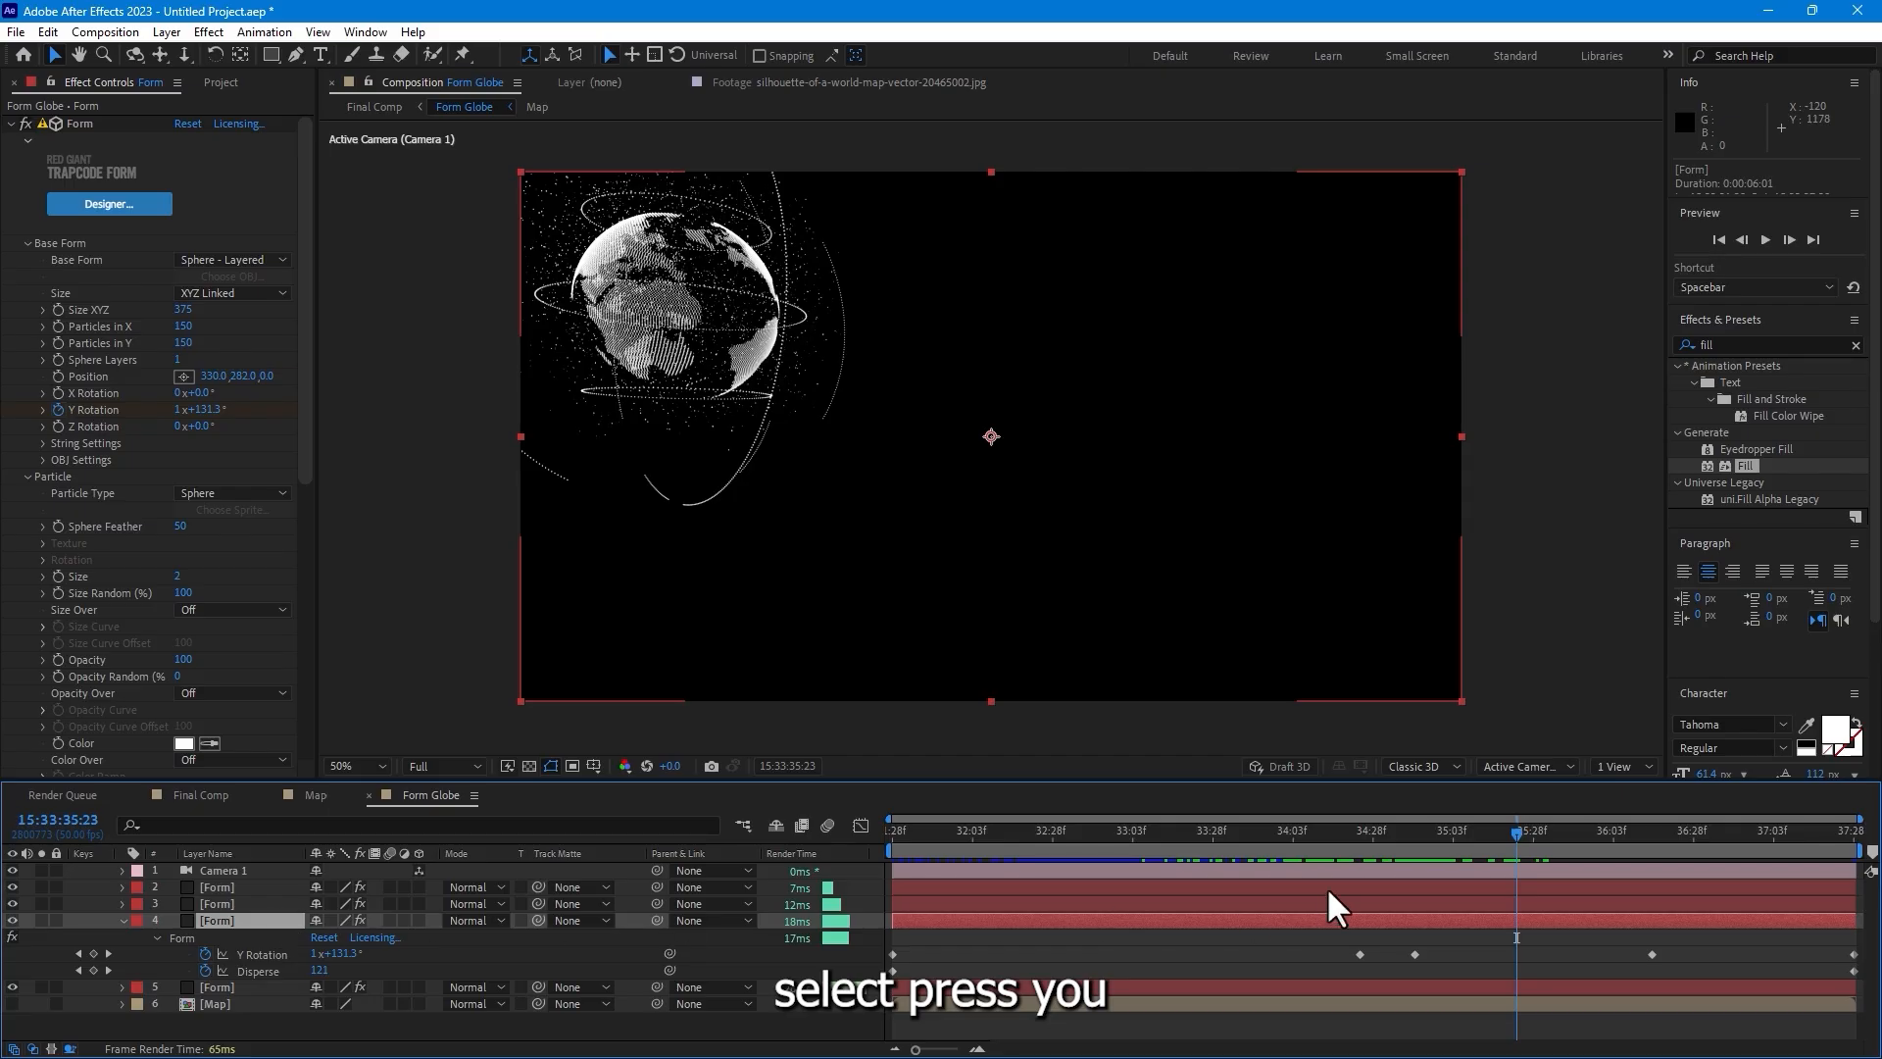
drag(1421, 838, 1649, 885)
click(1652, 952)
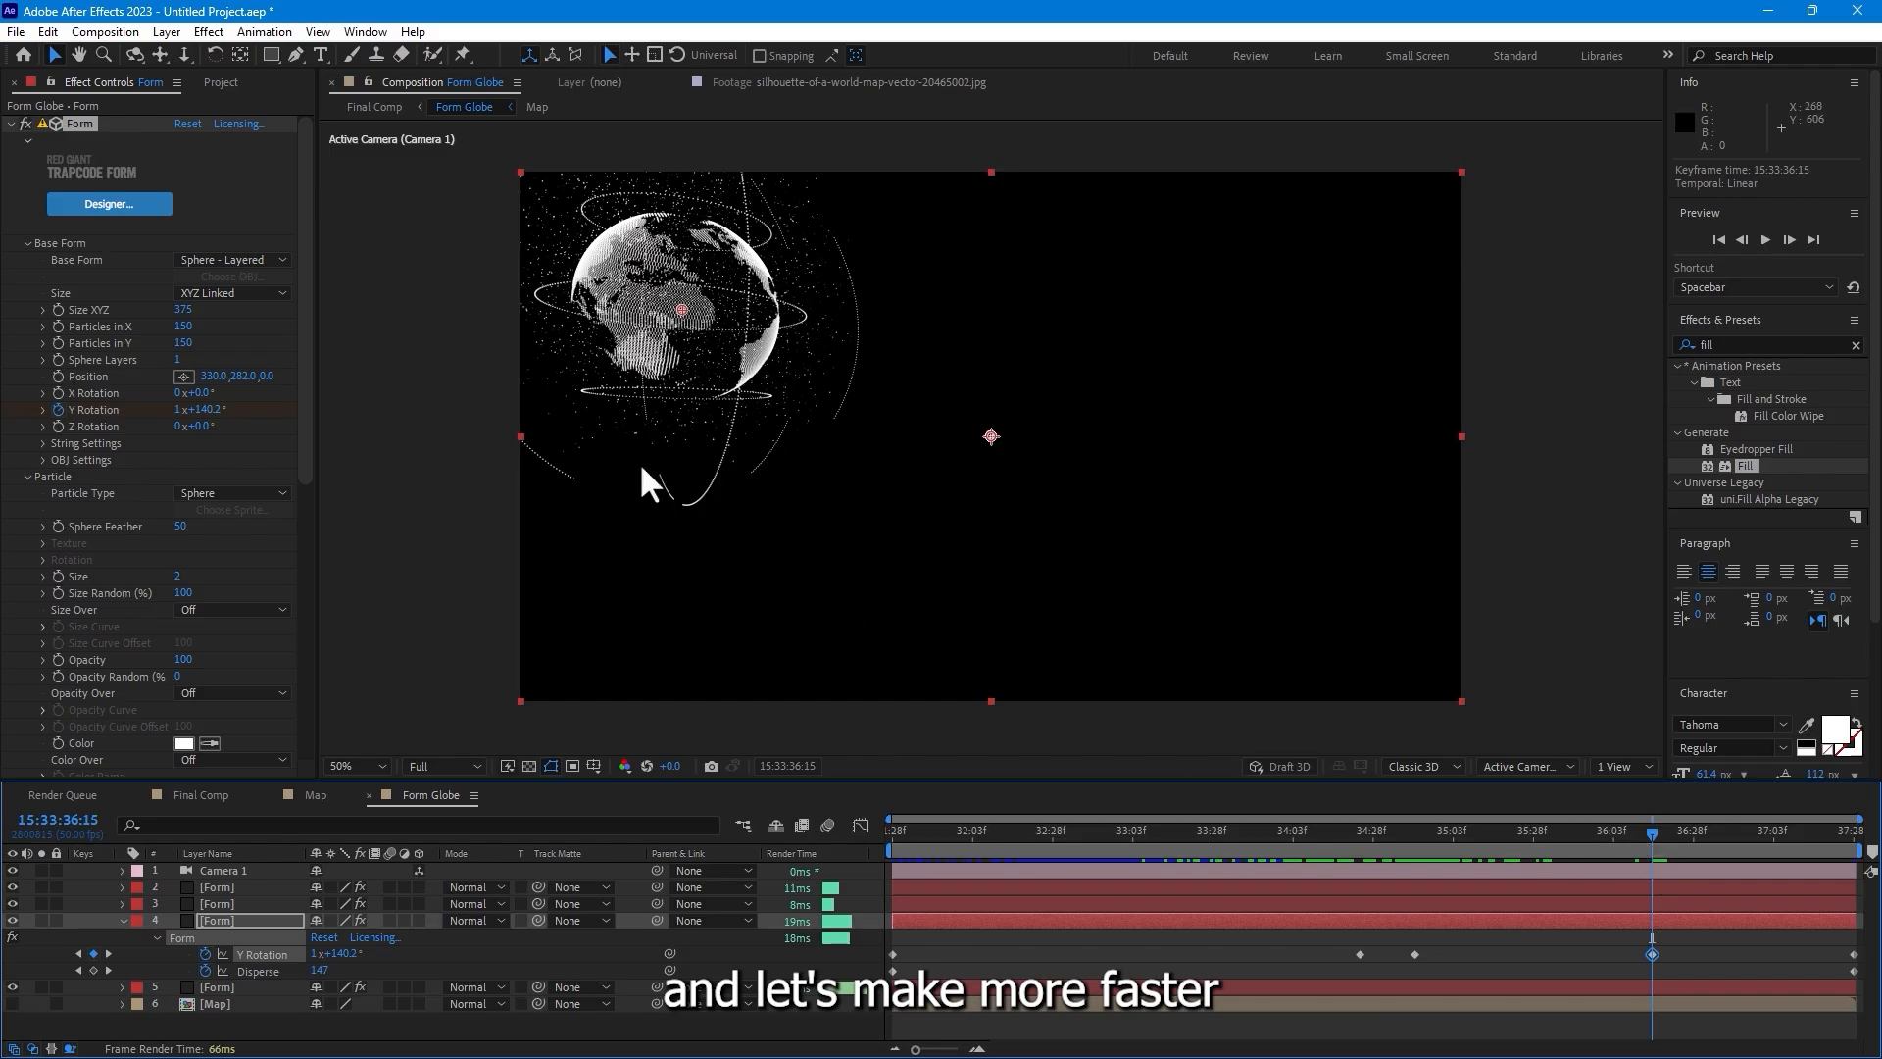
drag(206, 410, 166, 411)
- Adjust the solid globe layer's Y Rotation at 15:33:36:15 and check the spin, returning to Final Comp
click(225, 985)
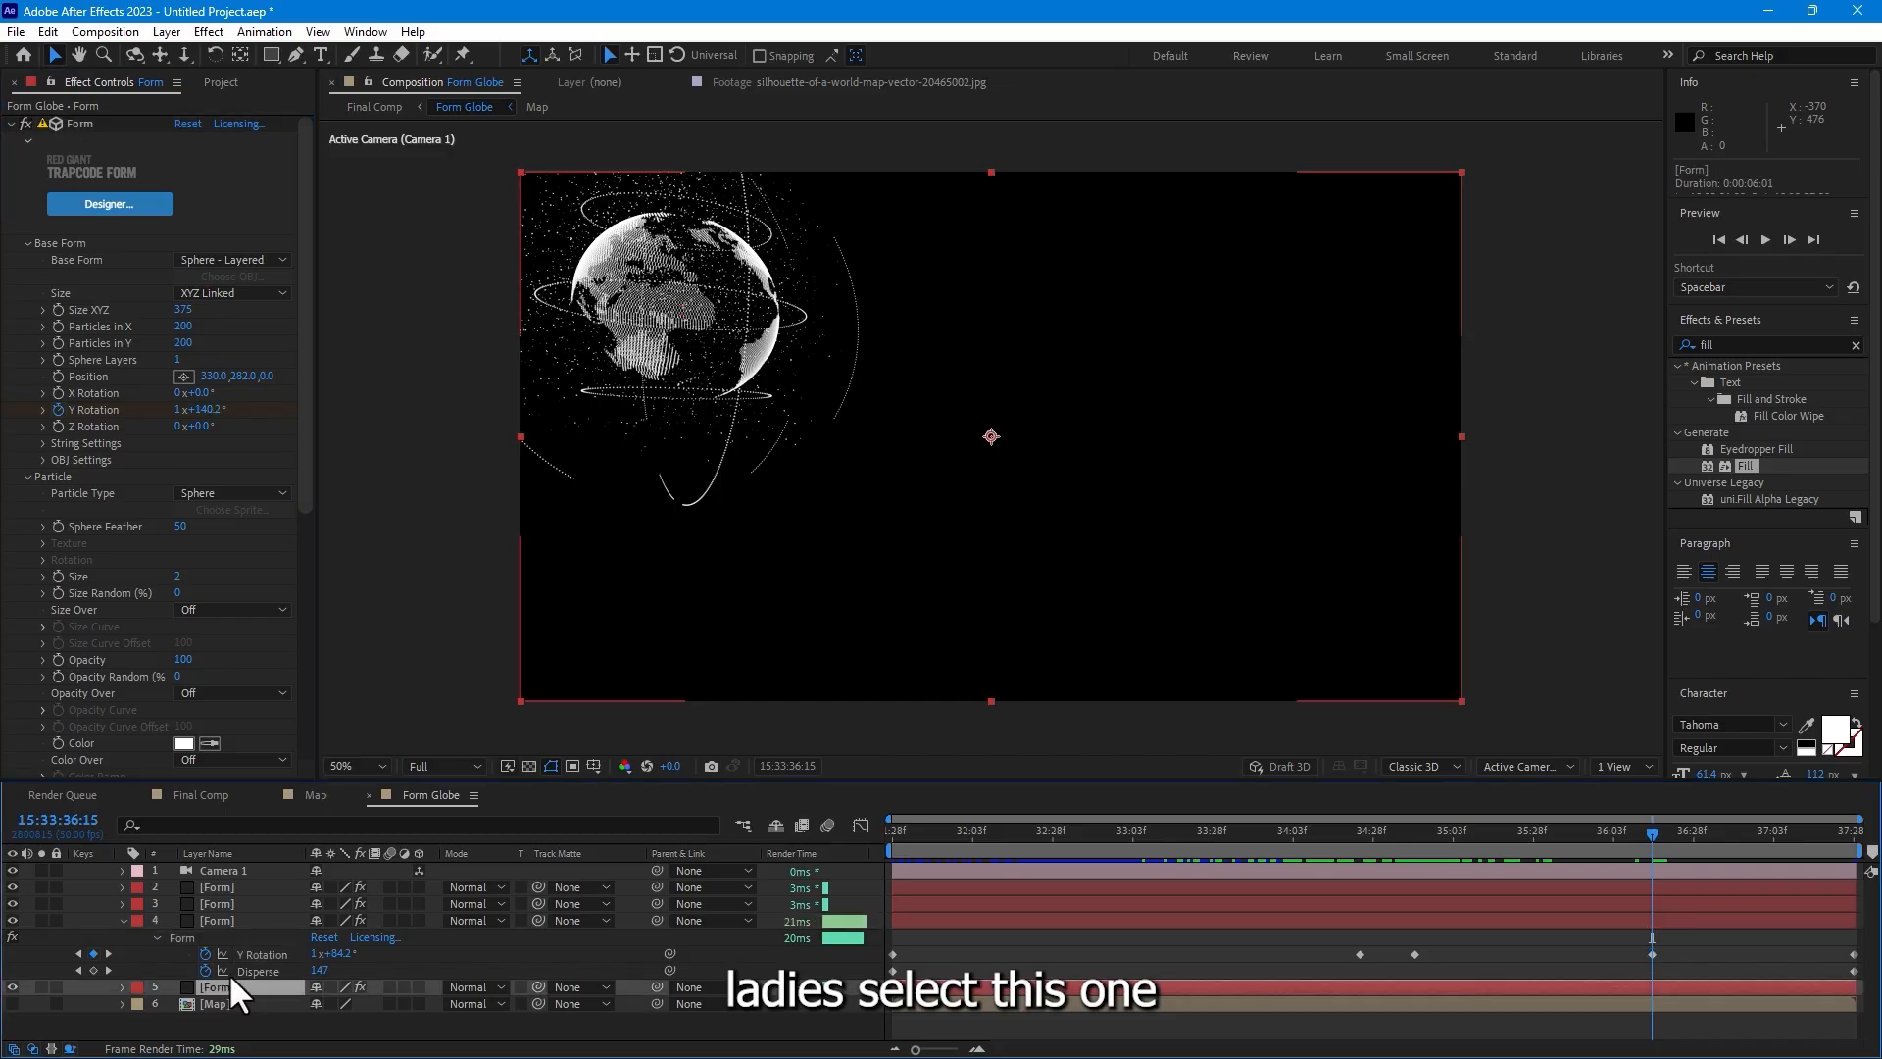
drag(211, 410, 1473, 753)
drag(1344, 835, 1516, 834)
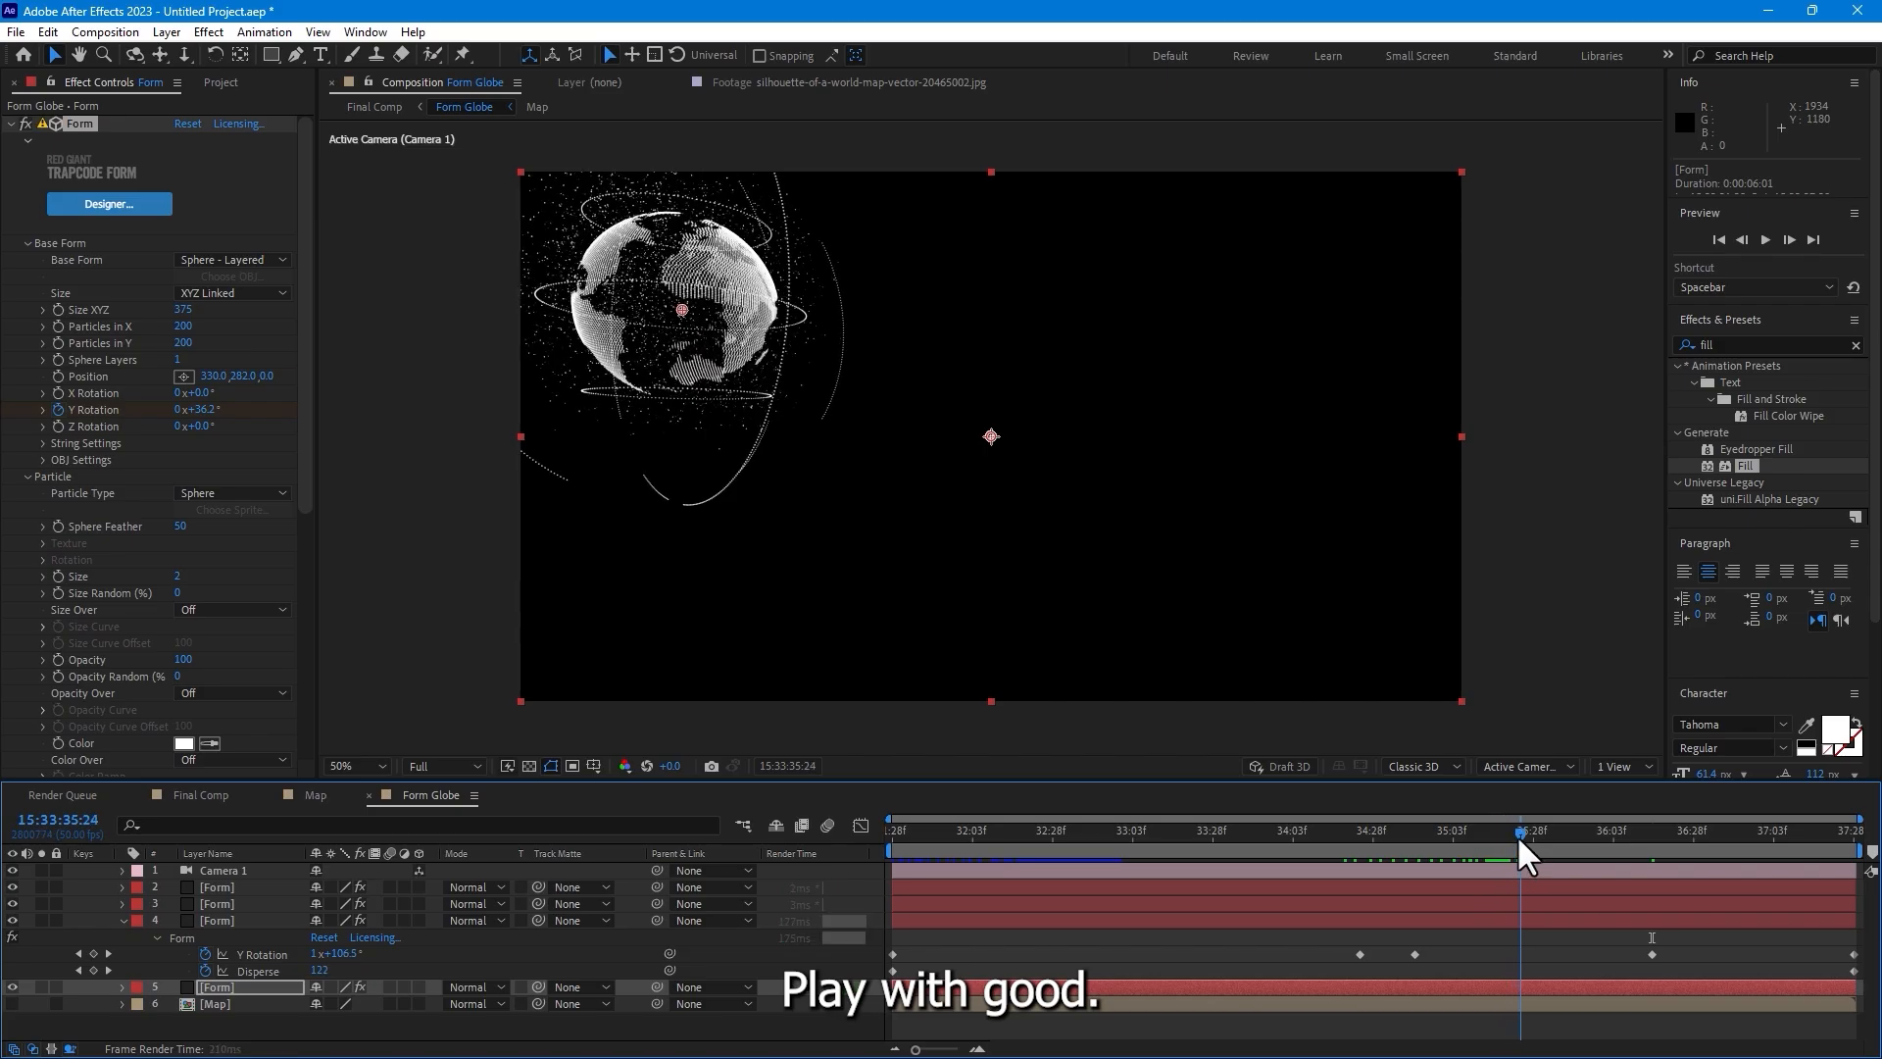
click(206, 794)
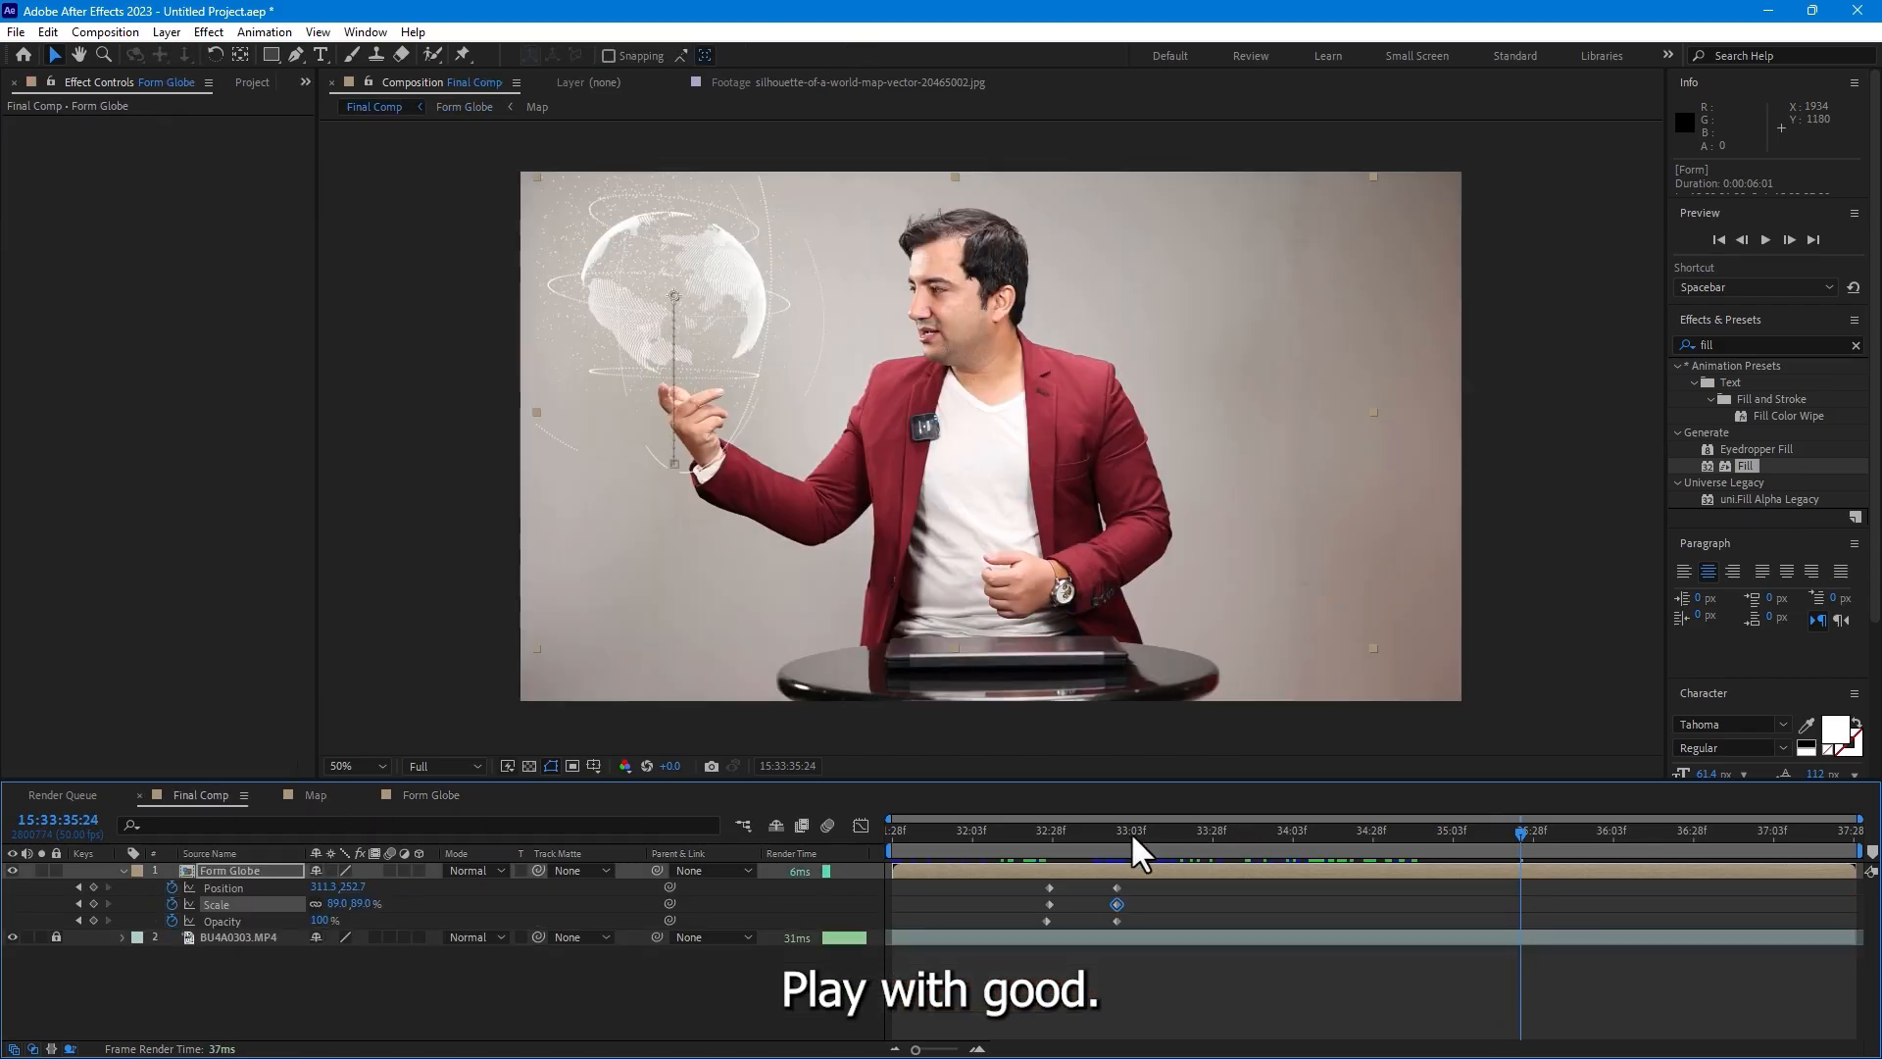